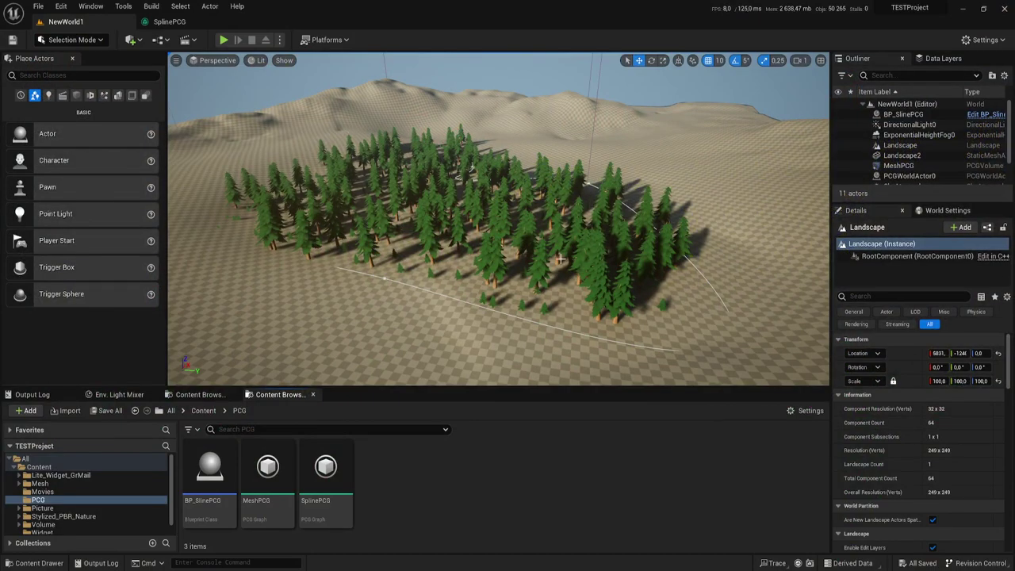
Fly the camera over the pine forest, viewing it close up and then in full
{"action": "mouse_move", "coordinate": [560, 258]}
{"action": "right_mouse_down"}
{"action": "mouse_move", "coordinate": [547, 262]}
{"action": "mouse_move", "coordinate": [579, 185]}
{"action": "mouse_move", "coordinate": [550, 213]}
{"action": "mouse_move", "coordinate": [503, 102]}
{"action": "right_mouse_up"}
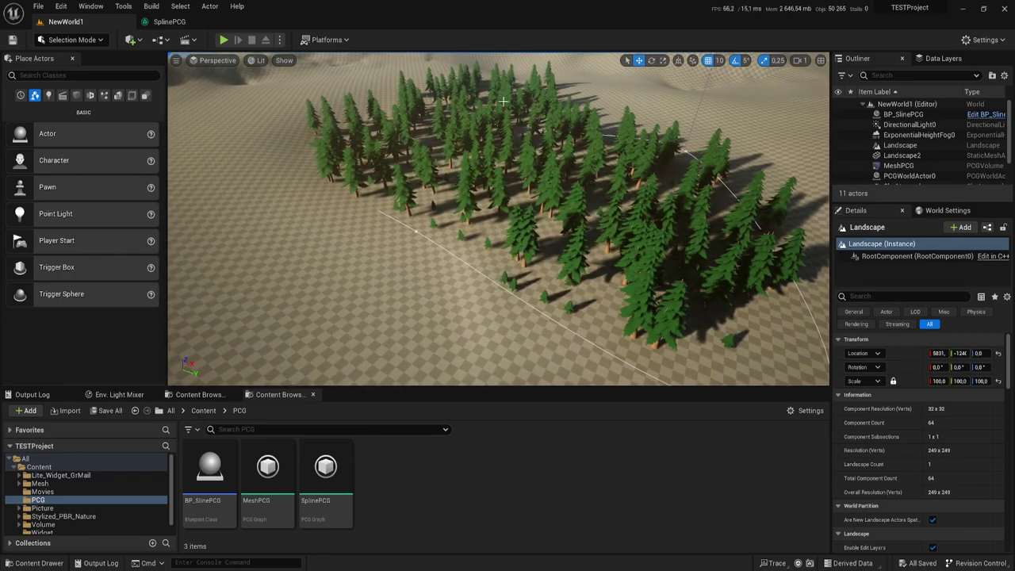
{"action": "right_click_drag", "start_coordinate": [475, 236], "coordinate": [445, 111]}
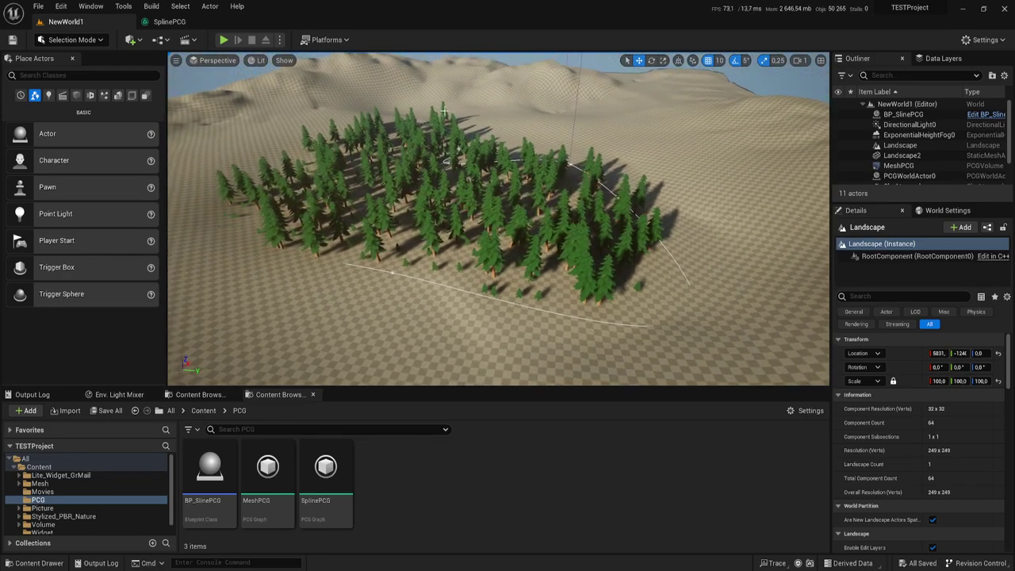
{"action": "right_click_drag", "start_coordinate": [468, 254], "coordinate": [428, 252]}
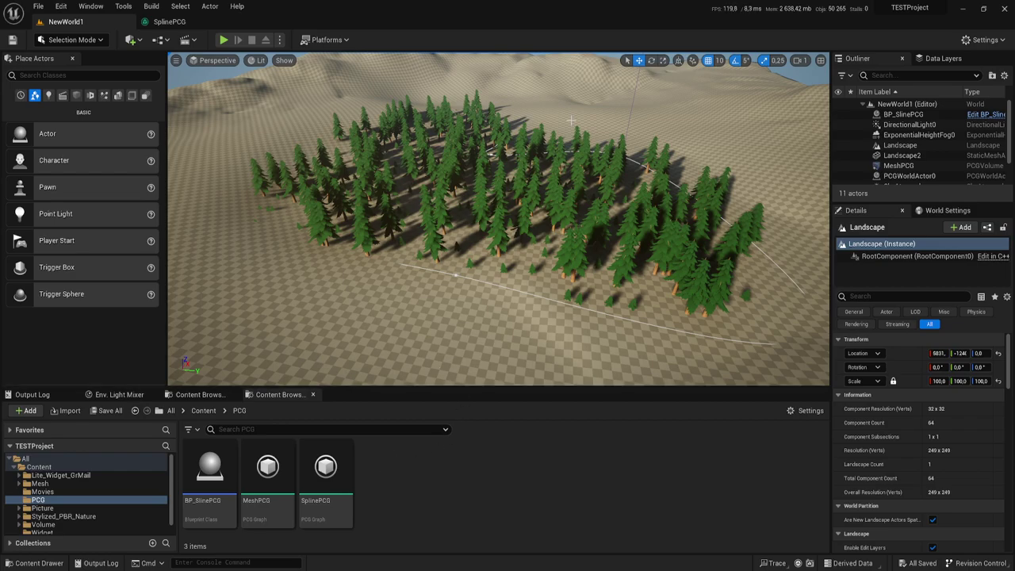
Make a new Blueprint Class with Actor as parent, name it BP_Road, and open it
{"action": "right_click", "coordinate": [388, 472]}
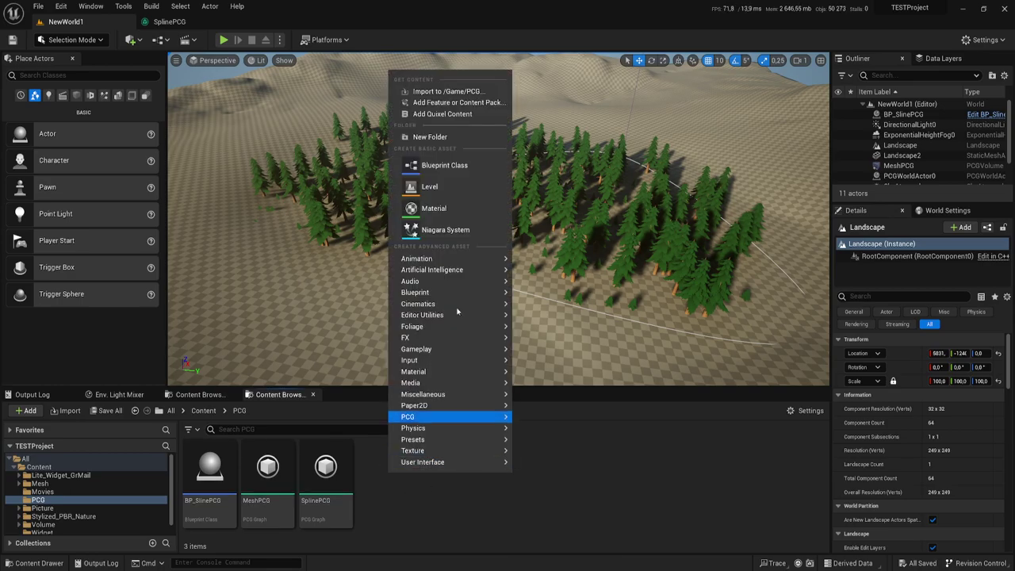
{"action": "left_click", "coordinate": [470, 180]}
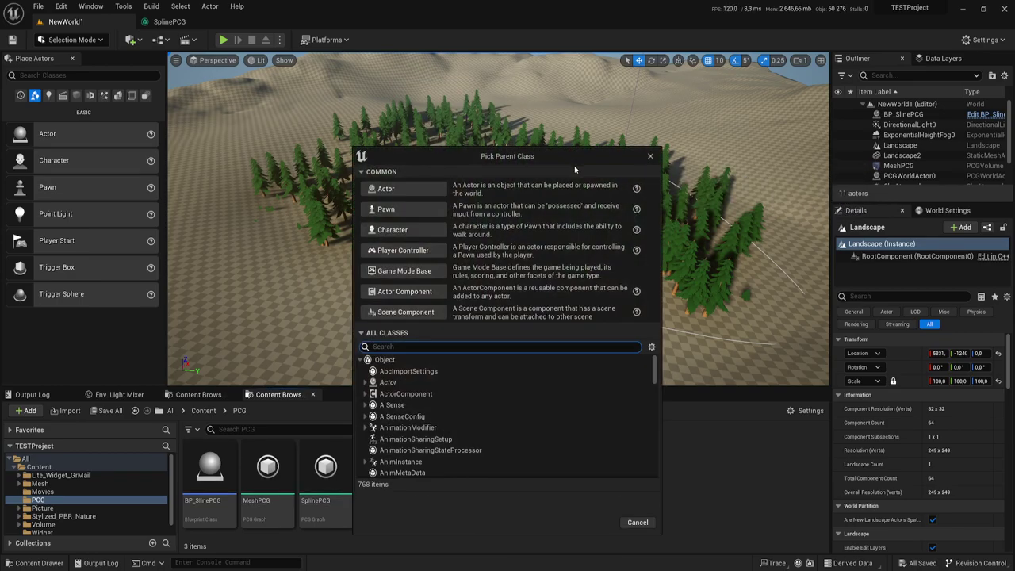
{"action": "left_click", "coordinate": [404, 189]}
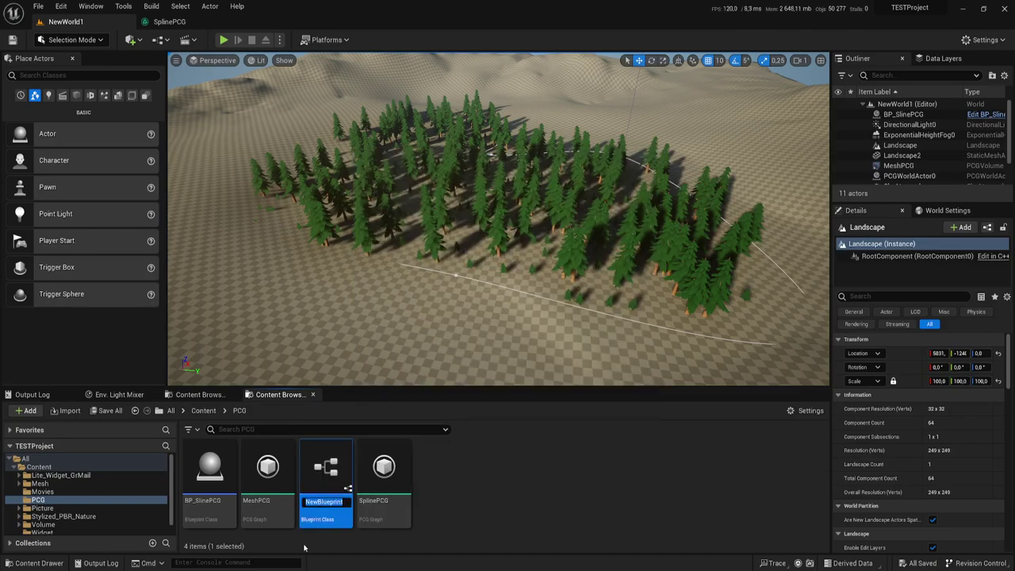
{"action": "type", "text": "BP_Road"}
{"action": "key", "text": "Return"}
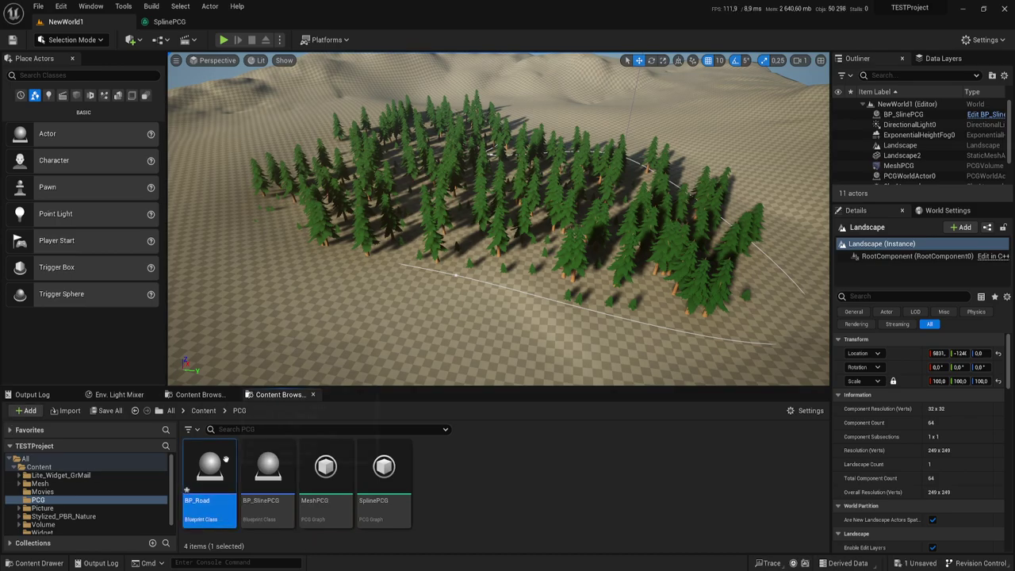
{"action": "double_click", "coordinate": [222, 471]}
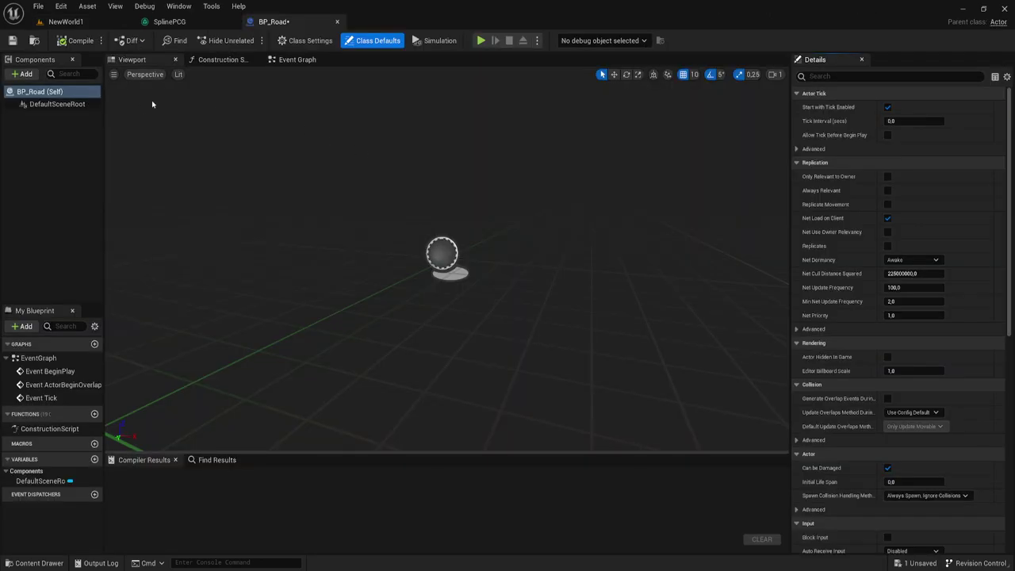
Add a Spline component to BP_Road, stretch its end point to X 220, and compile
{"action": "left_click", "coordinate": [26, 74]}
{"action": "type", "text": "p"}
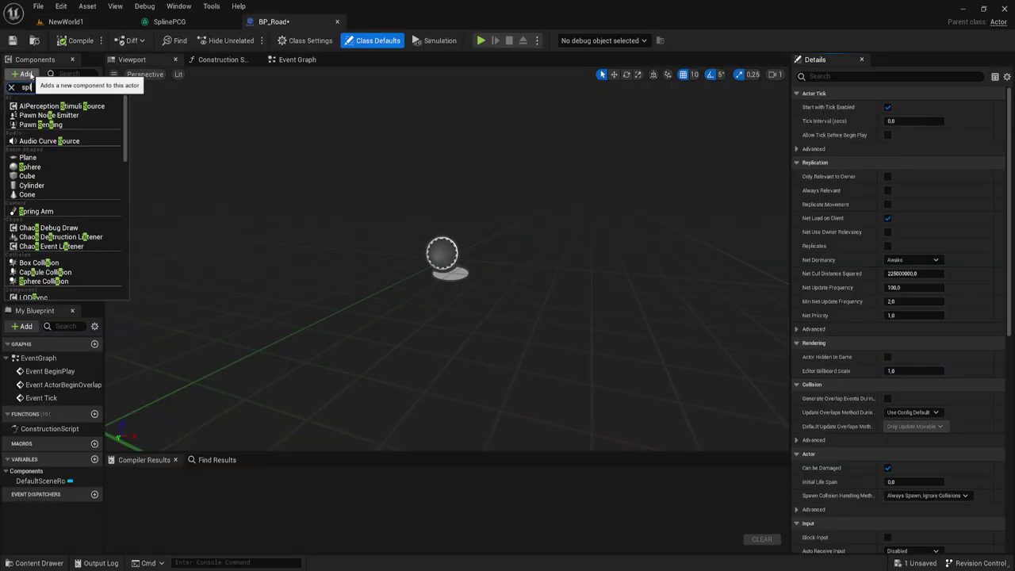
{"action": "type", "text": "li"}
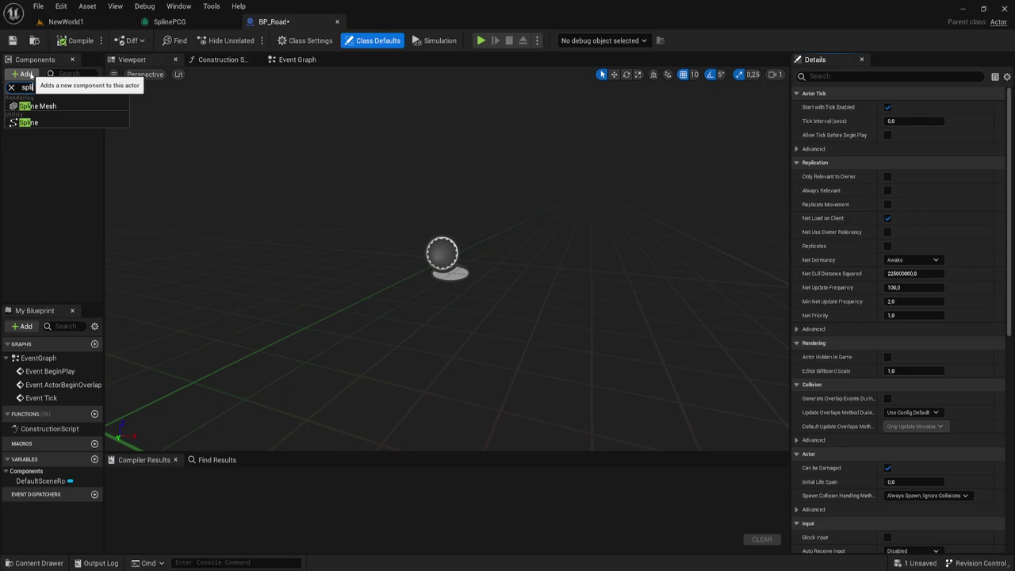
{"action": "left_click", "coordinate": [28, 122]}
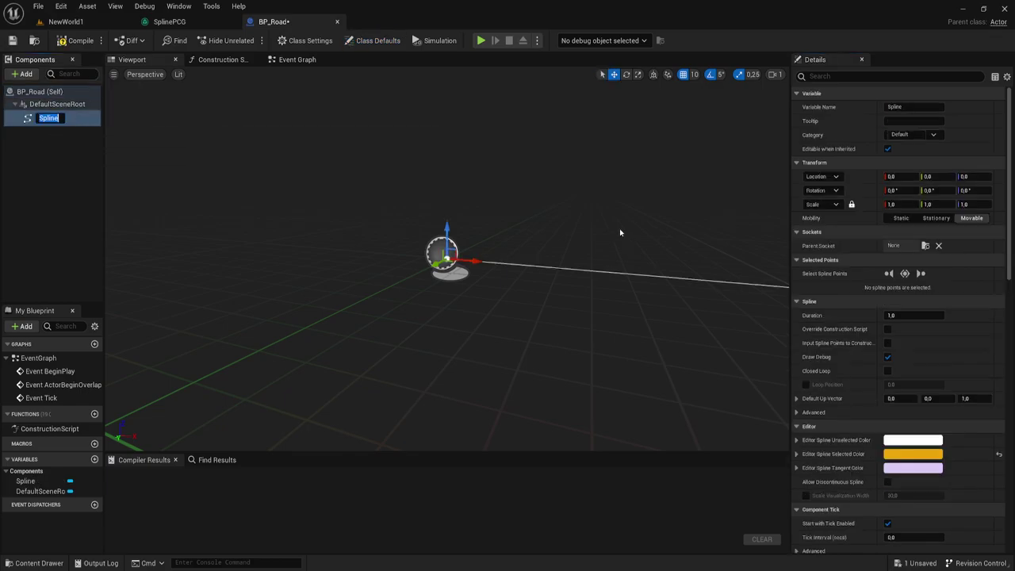
{"action": "scroll", "coordinate": [483, 268], "scroll_direction": "down", "scroll_amount": 5}
{"action": "left_click", "coordinate": [514, 262]}
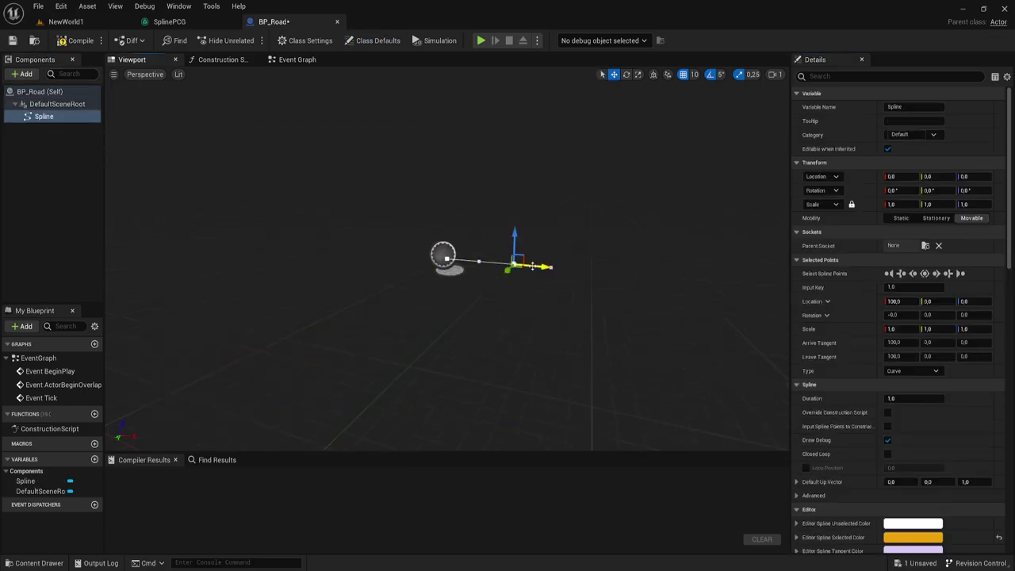
{"action": "left_click_drag", "start_coordinate": [543, 268], "coordinate": [566, 269]}
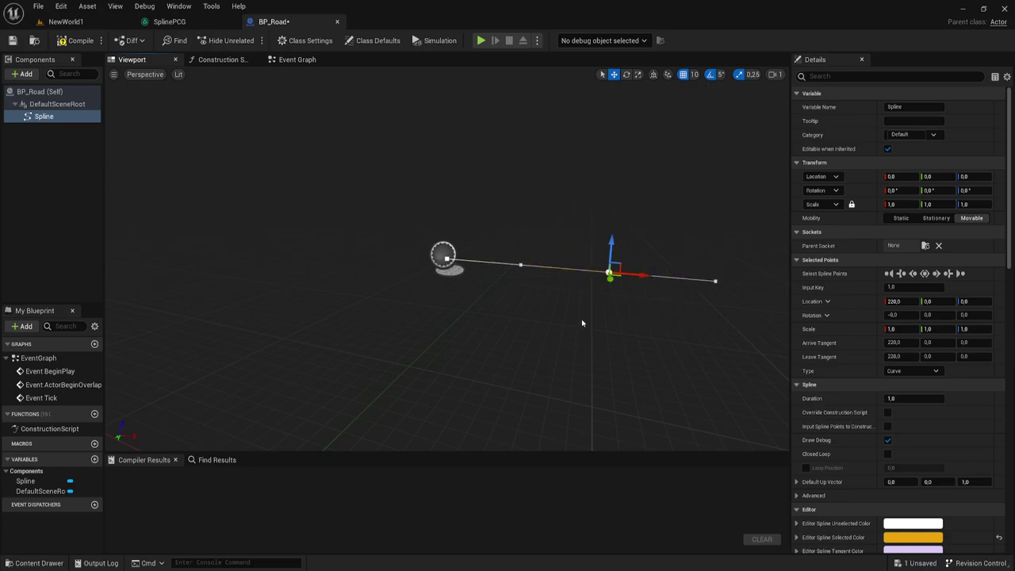
{"action": "left_click", "coordinate": [12, 41]}
{"action": "left_click", "coordinate": [73, 41]}
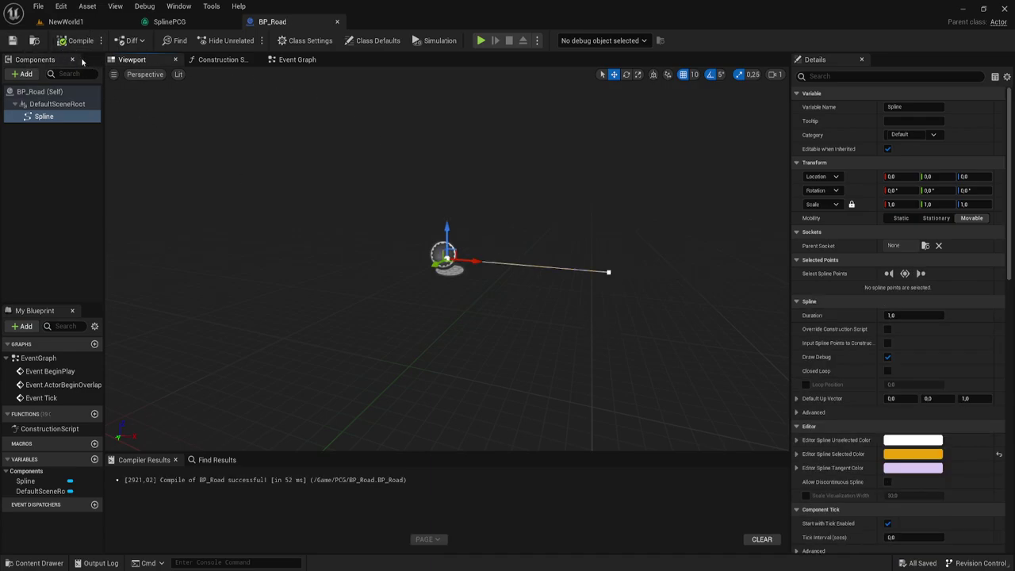
Raise the spline 10 units, recompile, then reopen BP_Road with the Spline component selected
{"action": "left_click_drag", "start_coordinate": [444, 228], "coordinate": [452, 223]}
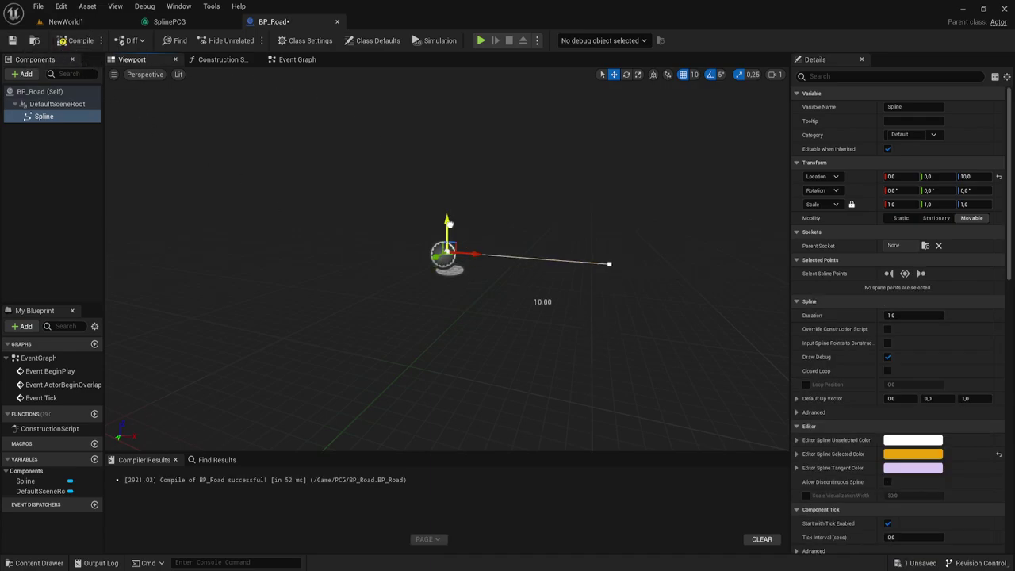
{"action": "left_click", "coordinate": [73, 40]}
{"action": "left_click", "coordinate": [12, 40]}
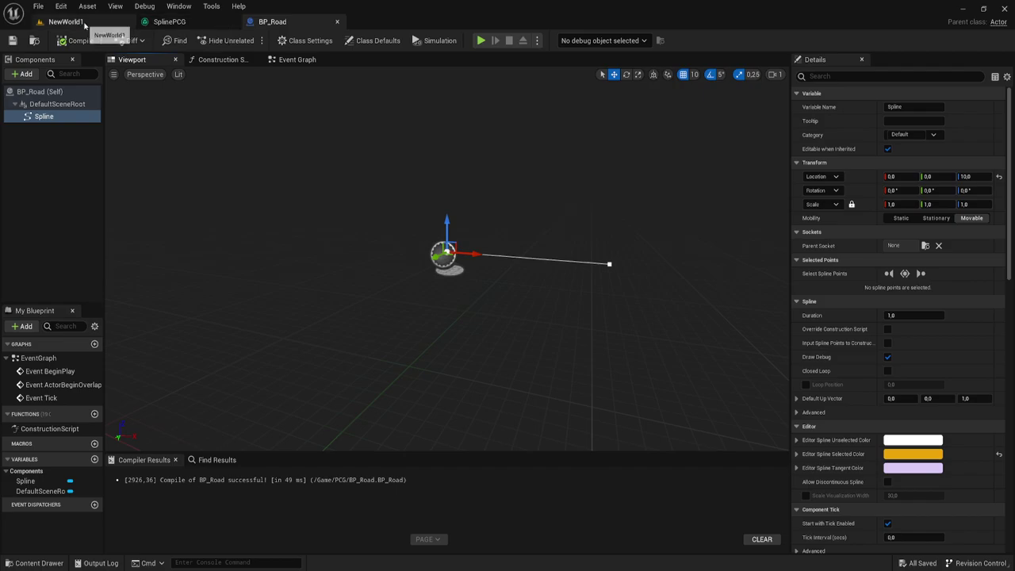
{"action": "left_click", "coordinate": [337, 21]}
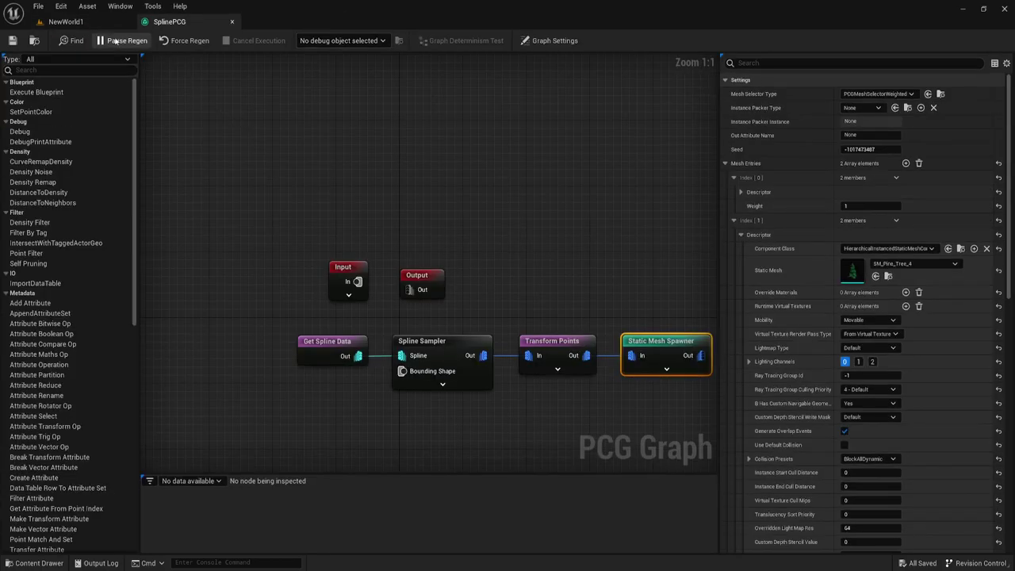
{"action": "left_click", "coordinate": [66, 22]}
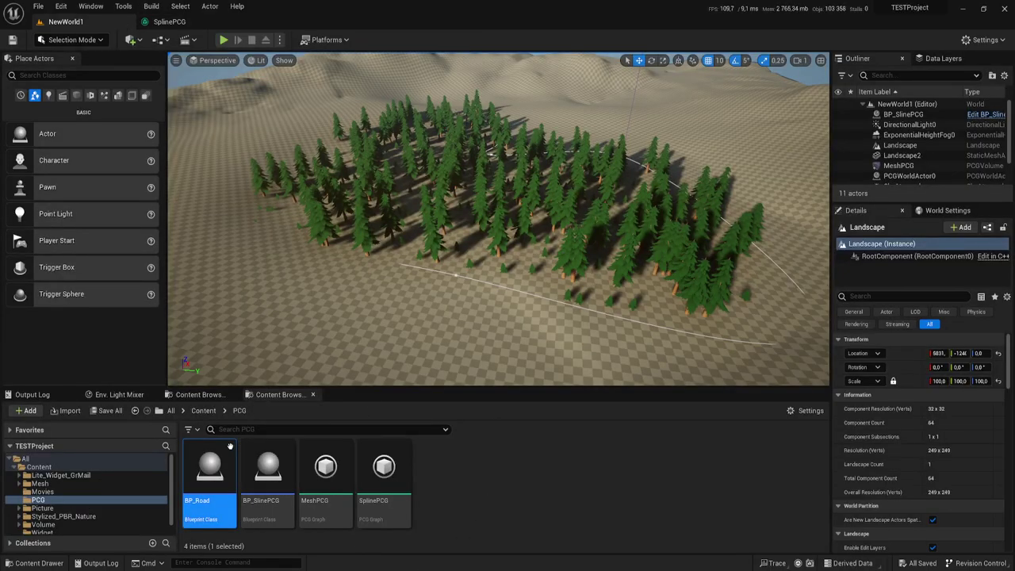
{"action": "double_click", "coordinate": [209, 474]}
{"action": "left_click", "coordinate": [44, 116]}
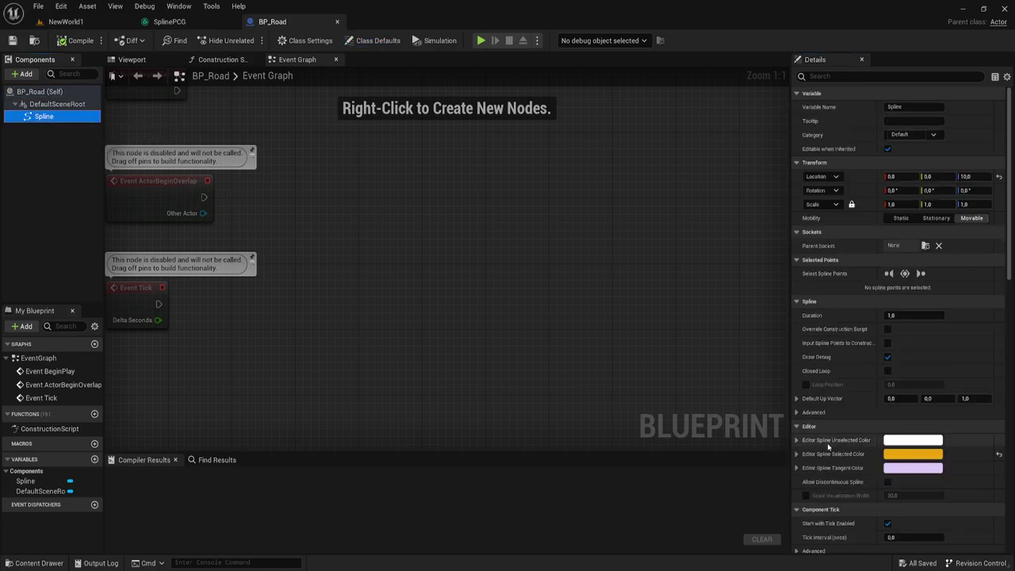
Enable Scale Visualization Width on the spline and view it in the 3D viewport
{"action": "scroll", "coordinate": [828, 446], "scroll_direction": "down", "scroll_amount": 1}
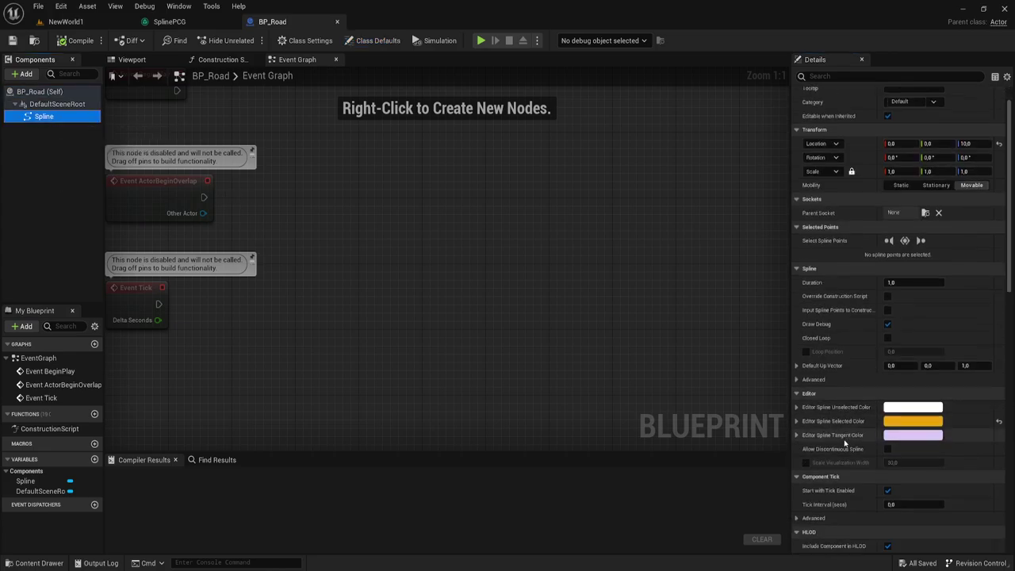
{"action": "left_click", "coordinate": [807, 463]}
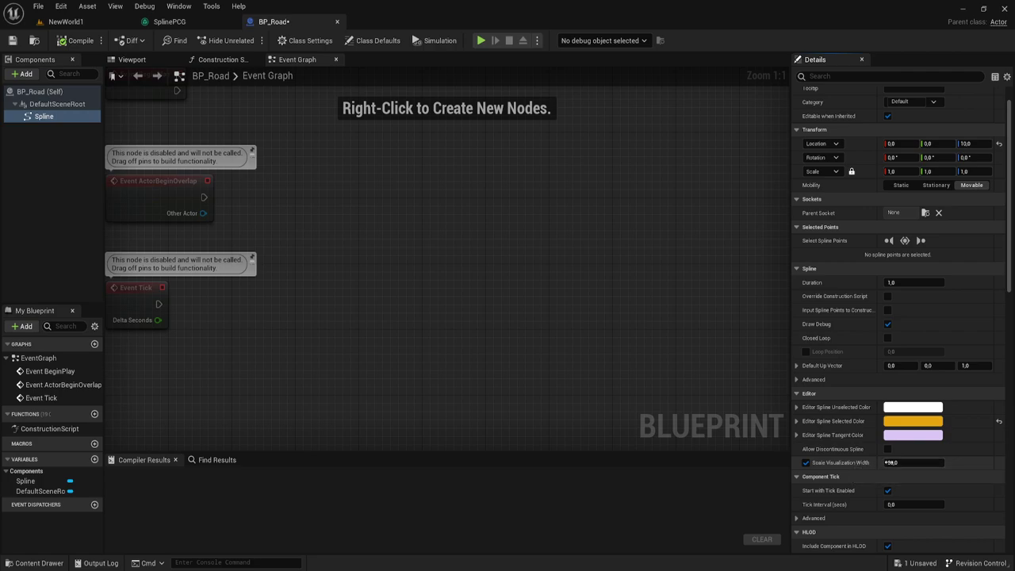
{"action": "left_click", "coordinate": [131, 60]}
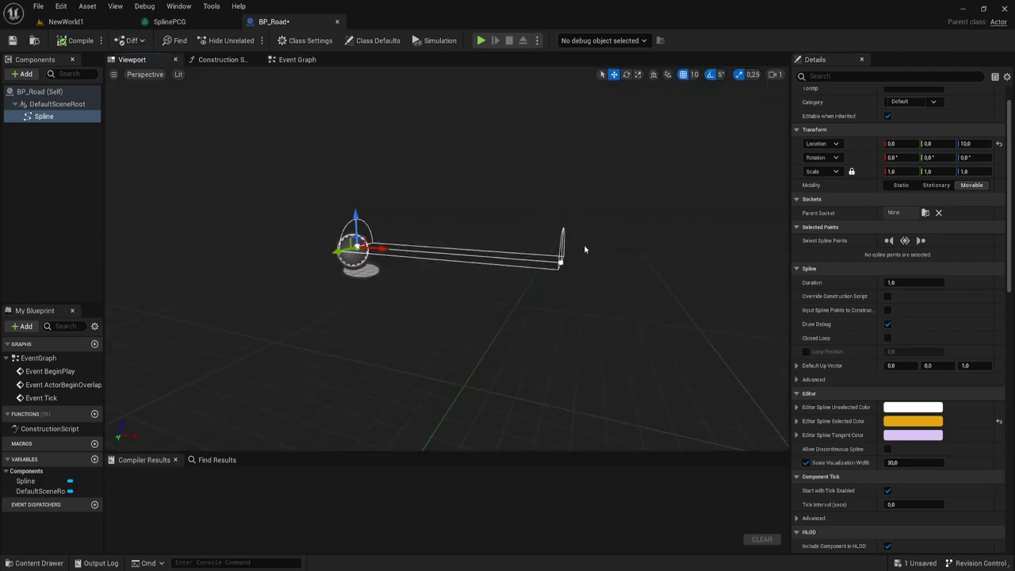
{"action": "right_click_drag", "start_coordinate": [584, 249], "coordinate": [585, 249]}
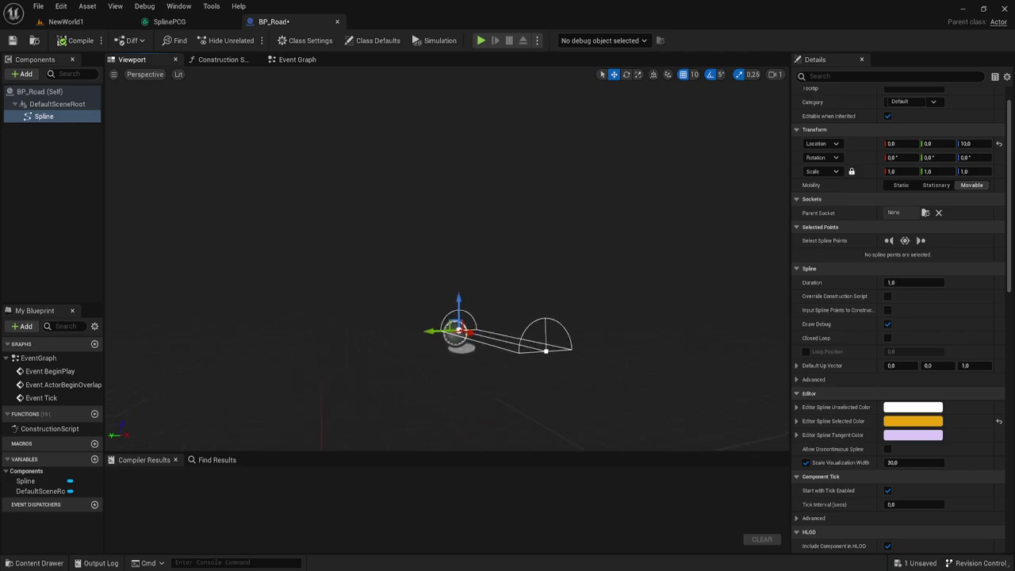
{"action": "right_click_drag", "start_coordinate": [536, 310], "coordinate": [536, 310]}
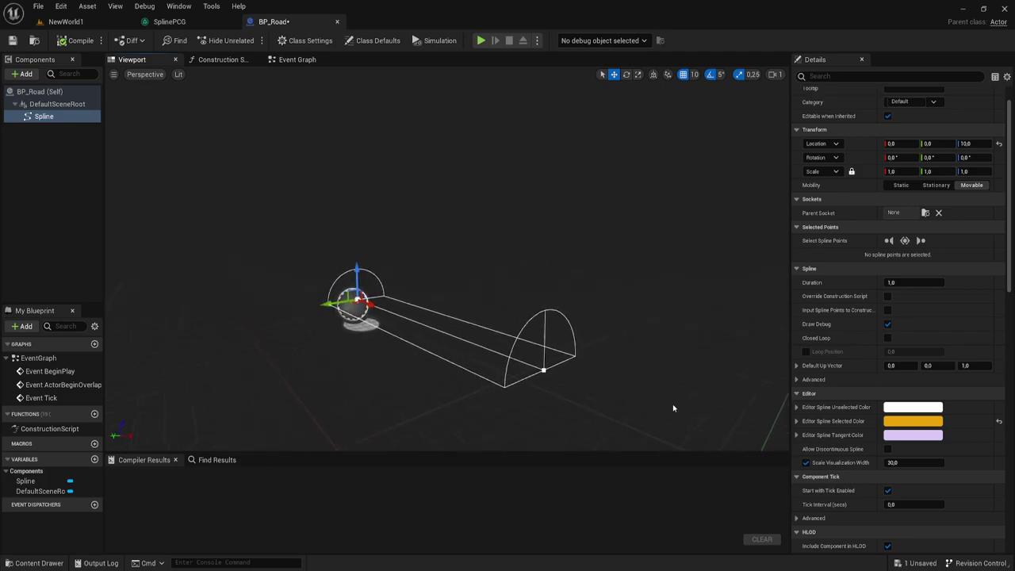
Set the spline's Scale Visualization Width to 300, then compile and save BP_Road
{"action": "left_click_drag", "start_coordinate": [904, 462], "coordinate": [976, 462]}
{"action": "key", "text": "f"}
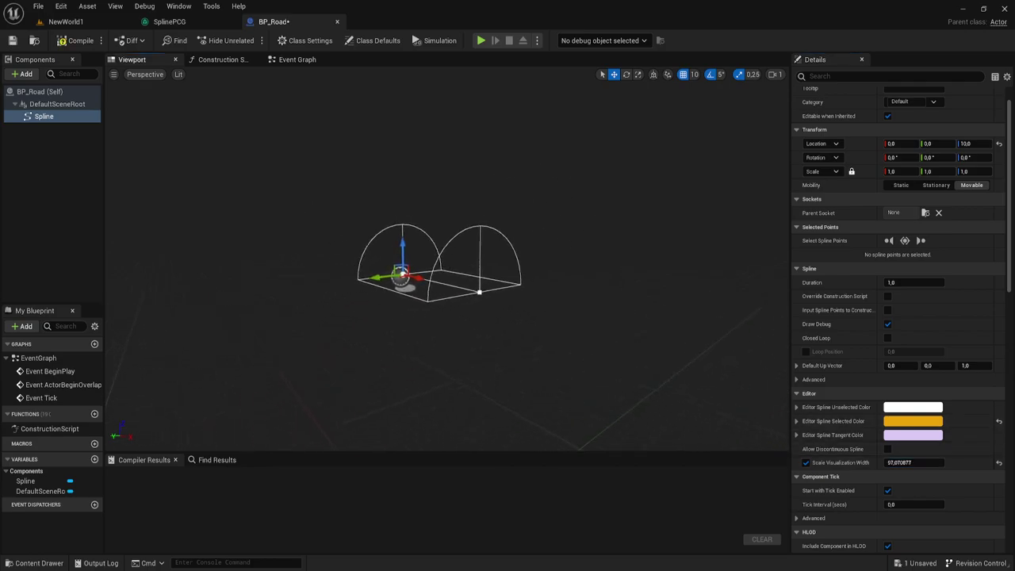
{"action": "left_click_drag", "start_coordinate": [635, 346], "coordinate": [634, 346]}
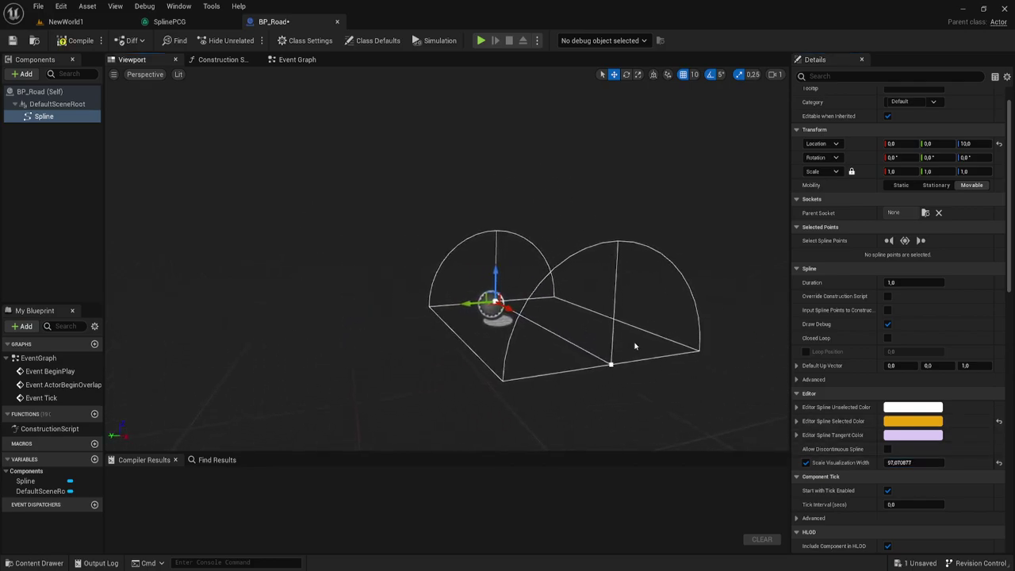
{"action": "left_click", "coordinate": [903, 463]}
{"action": "type", "text": "300"}
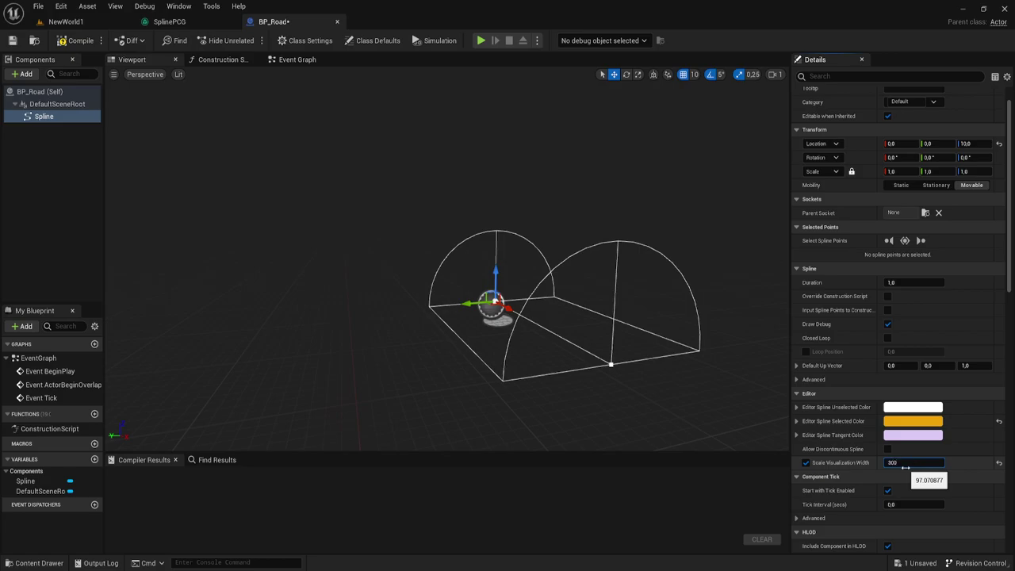
{"action": "key", "text": "Return"}
{"action": "scroll", "coordinate": [414, 248], "scroll_direction": "down", "scroll_amount": 6}
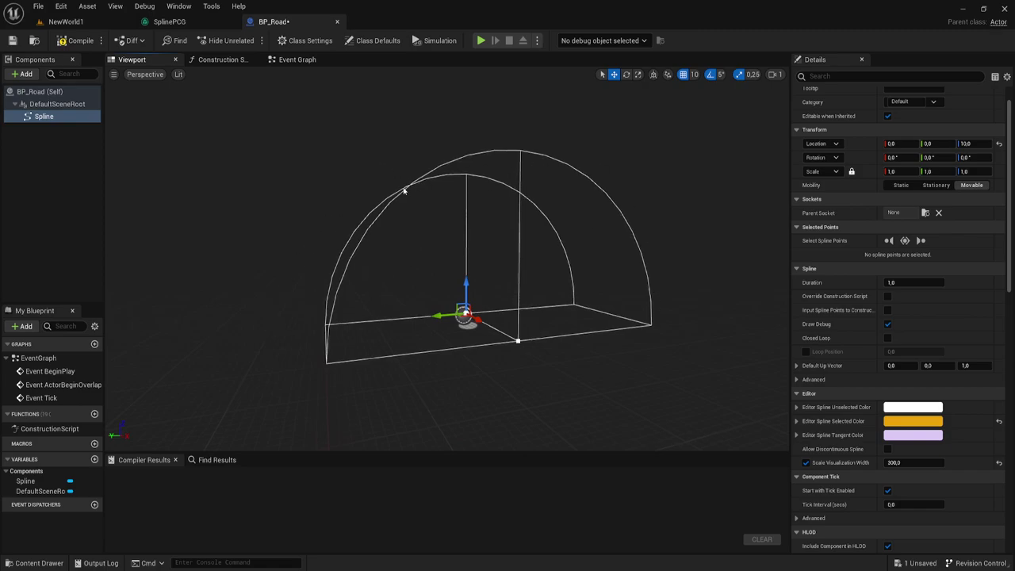
{"action": "left_click_drag", "start_coordinate": [368, 199], "coordinate": [368, 198]}
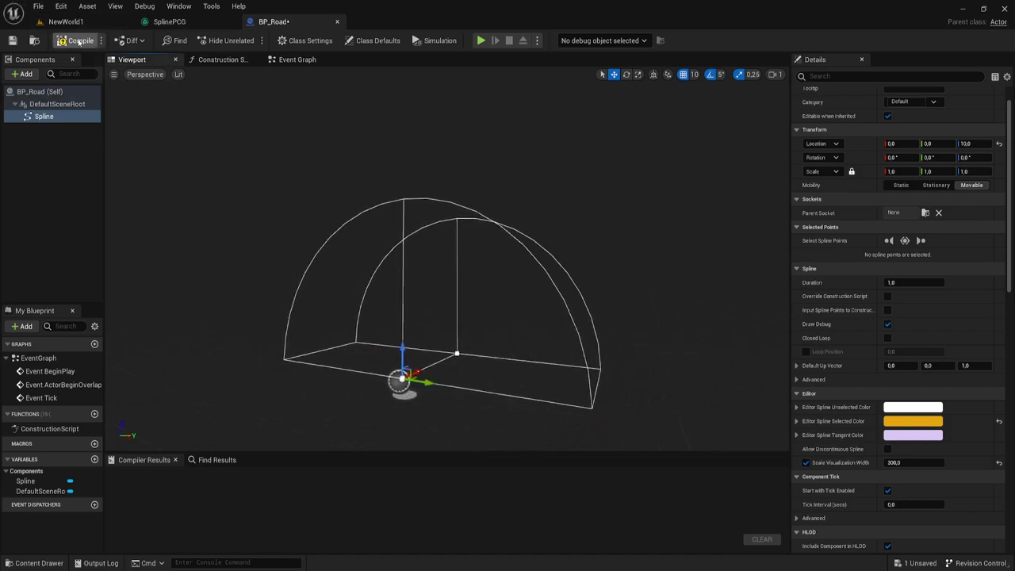
{"action": "left_click", "coordinate": [75, 41]}
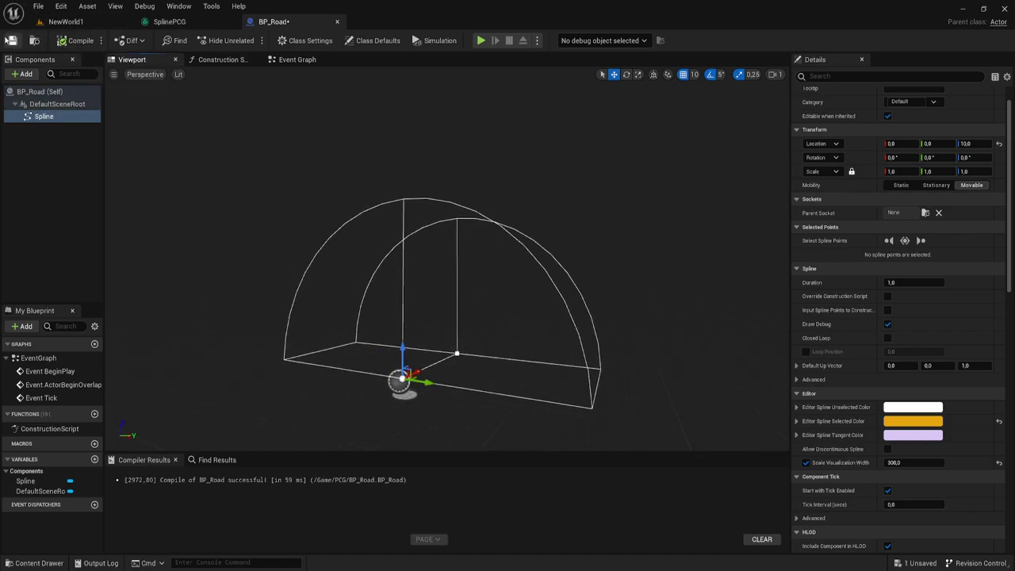
{"action": "left_click", "coordinate": [12, 41]}
Place BP_Road into NewWorld1 at the edge of the pine forest
{"action": "left_click", "coordinate": [339, 22]}
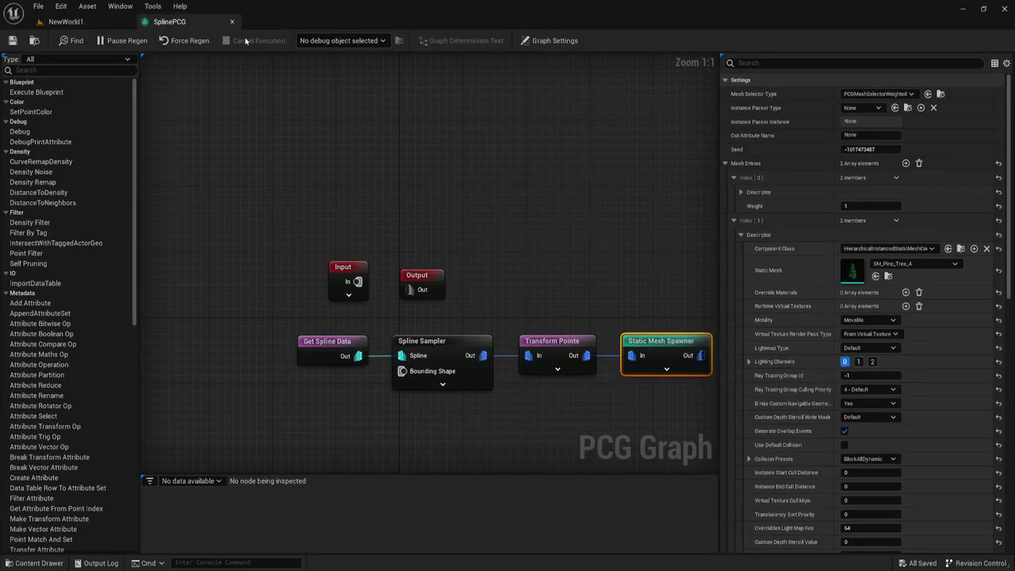
{"action": "left_click", "coordinate": [89, 22]}
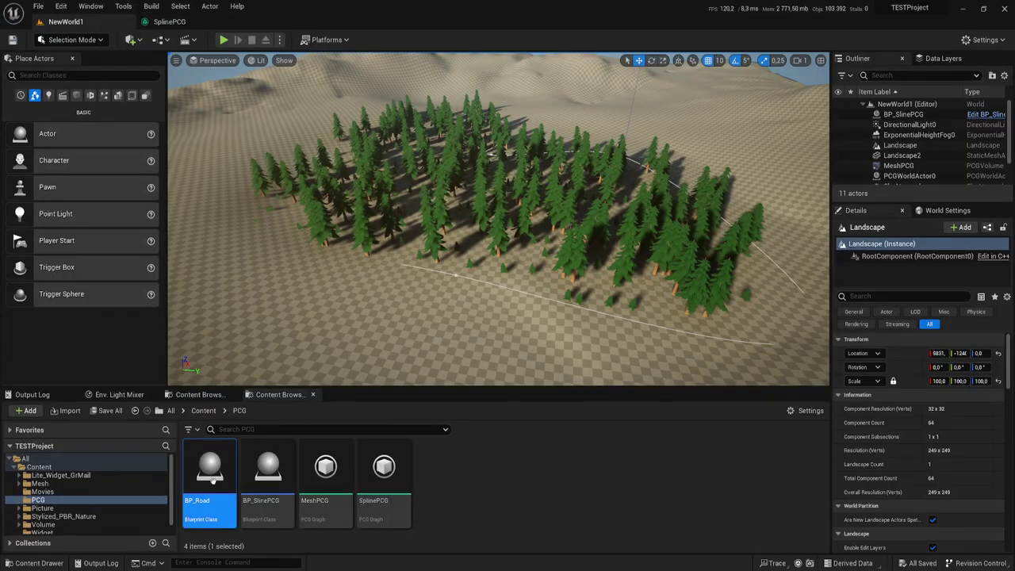
{"action": "left_click_drag", "start_coordinate": [210, 475], "coordinate": [396, 328]}
{"action": "left_click_drag", "start_coordinate": [413, 273], "coordinate": [413, 277]}
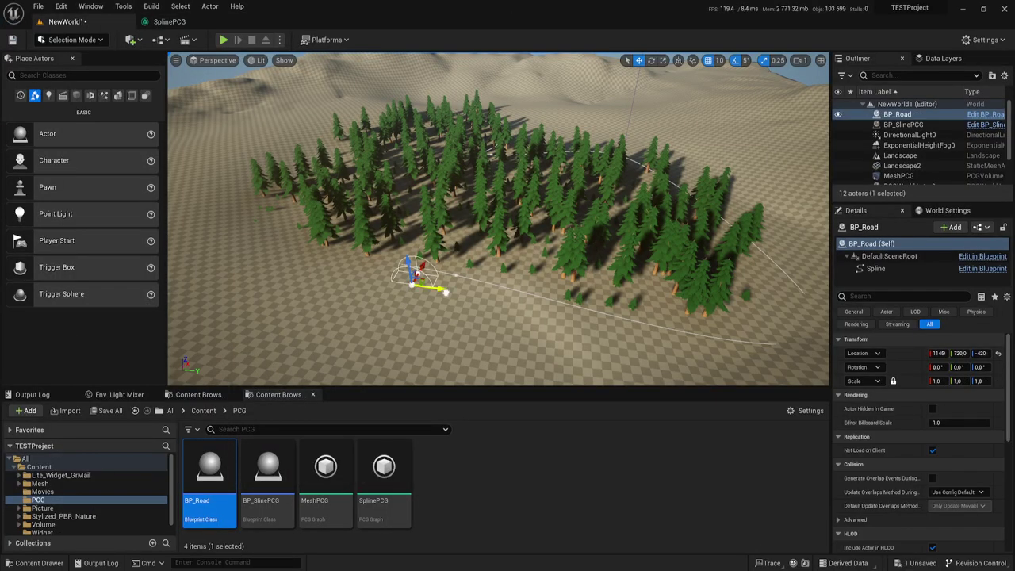
{"action": "mouse_move", "coordinate": [413, 277]}
{"action": "right_mouse_down"}
{"action": "mouse_move", "coordinate": [452, 302]}
{"action": "mouse_move", "coordinate": [468, 333]}
{"action": "mouse_move", "coordinate": [552, 260]}
{"action": "right_mouse_up"}
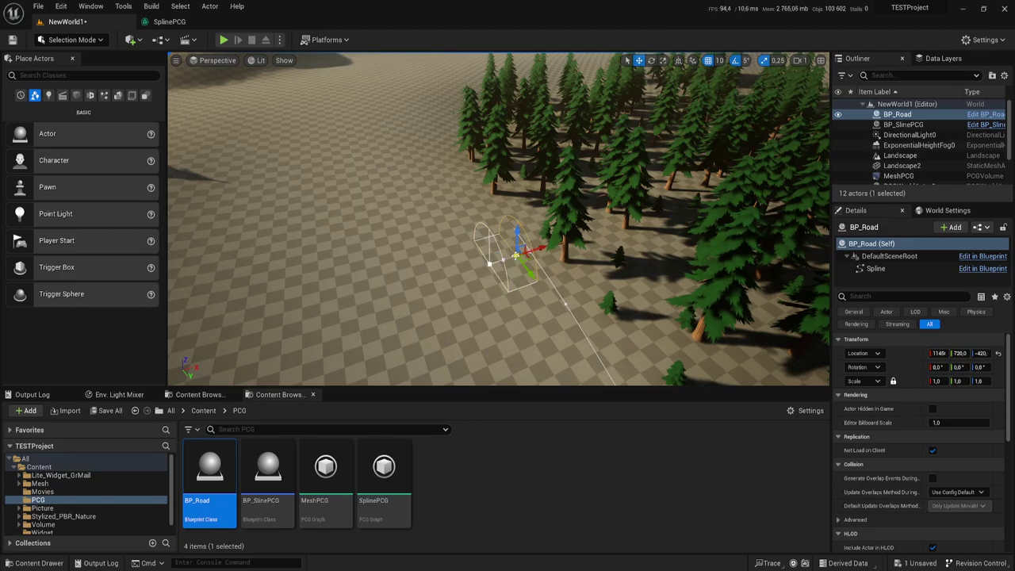
{"action": "right_click_drag", "start_coordinate": [517, 252], "coordinate": [497, 285]}
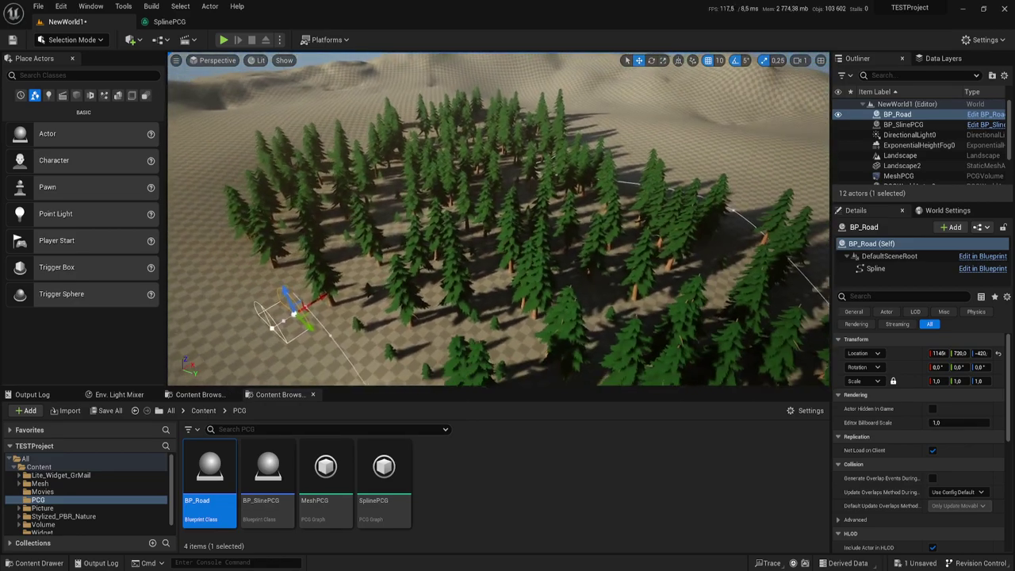
Pull and rotate BP_Road's spline points toward the forest, turning the end point 15 degrees
{"action": "key", "text": "e"}
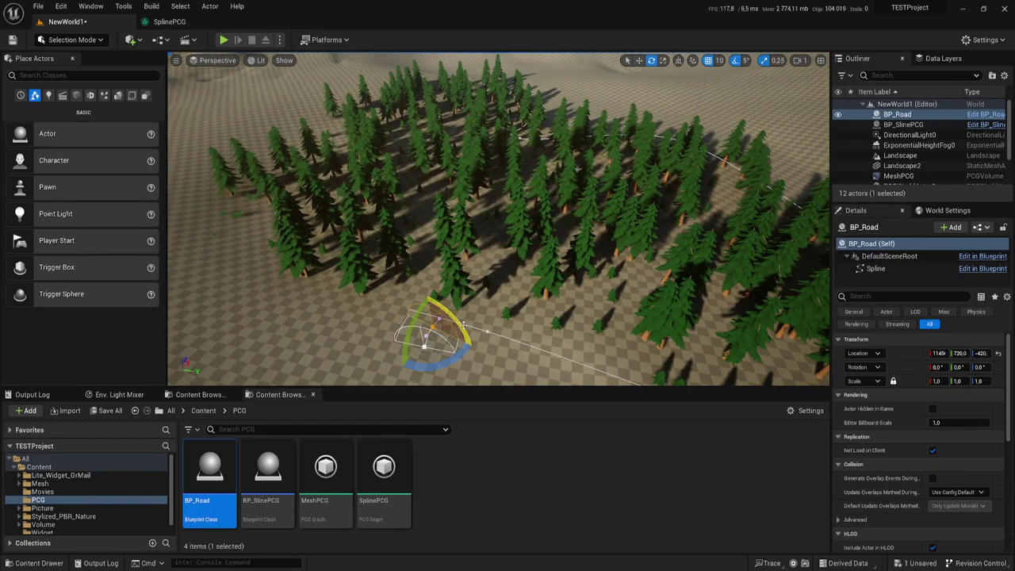
{"action": "key", "text": "w"}
{"action": "left_click_drag", "start_coordinate": [449, 309], "coordinate": [510, 275]}
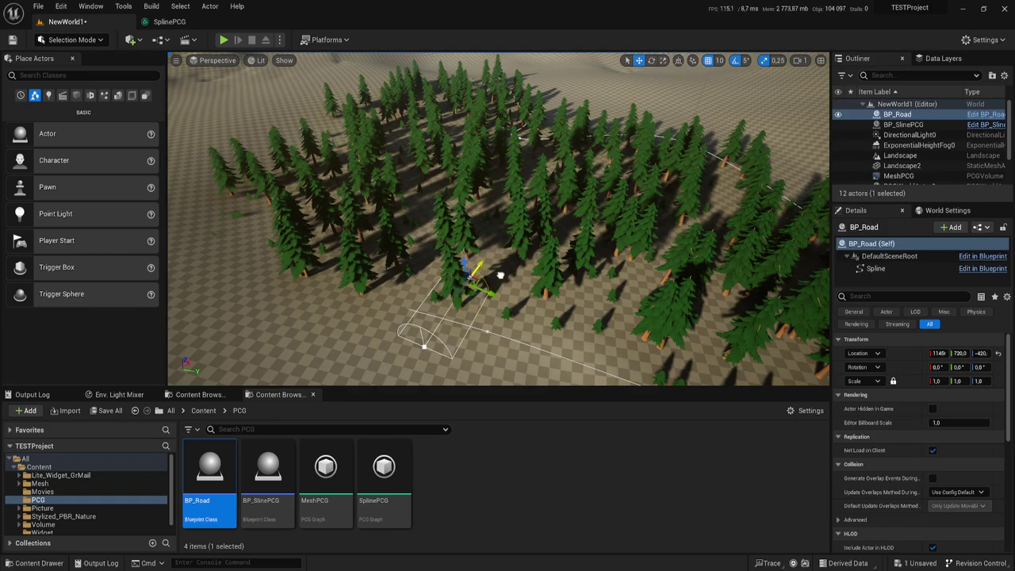
{"action": "key", "text": "e"}
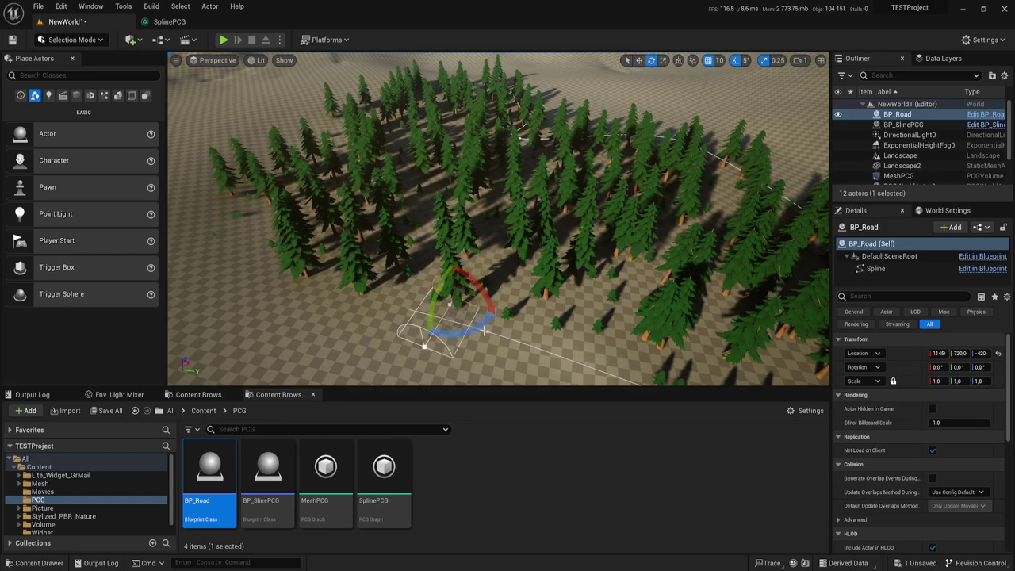
{"action": "left_click_drag", "start_coordinate": [471, 284], "coordinate": [474, 278]}
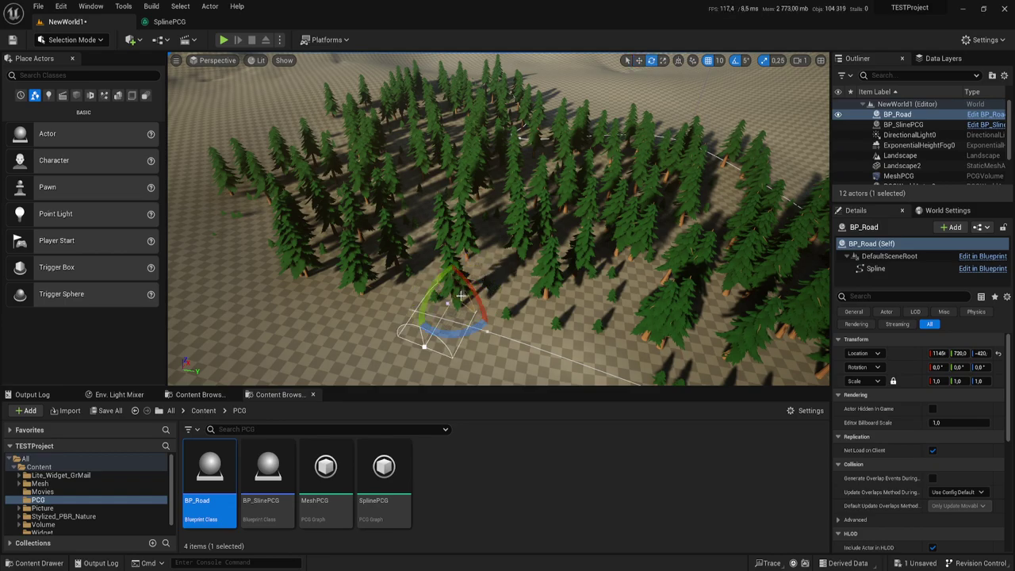
{"action": "key", "text": "w"}
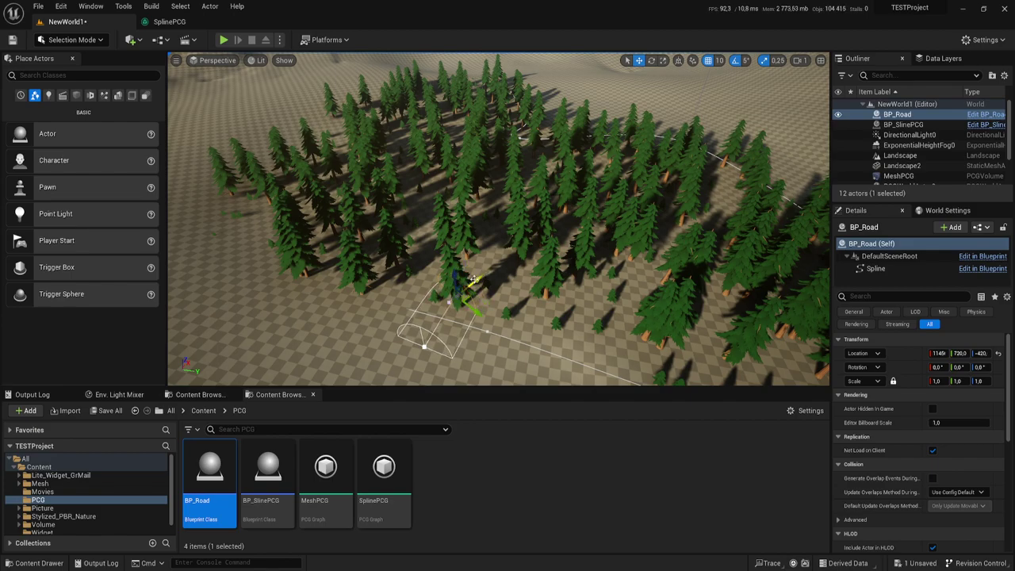
{"action": "left_click_drag", "start_coordinate": [475, 282], "coordinate": [530, 228], "text": "alt"}
{"action": "key", "text": "e"}
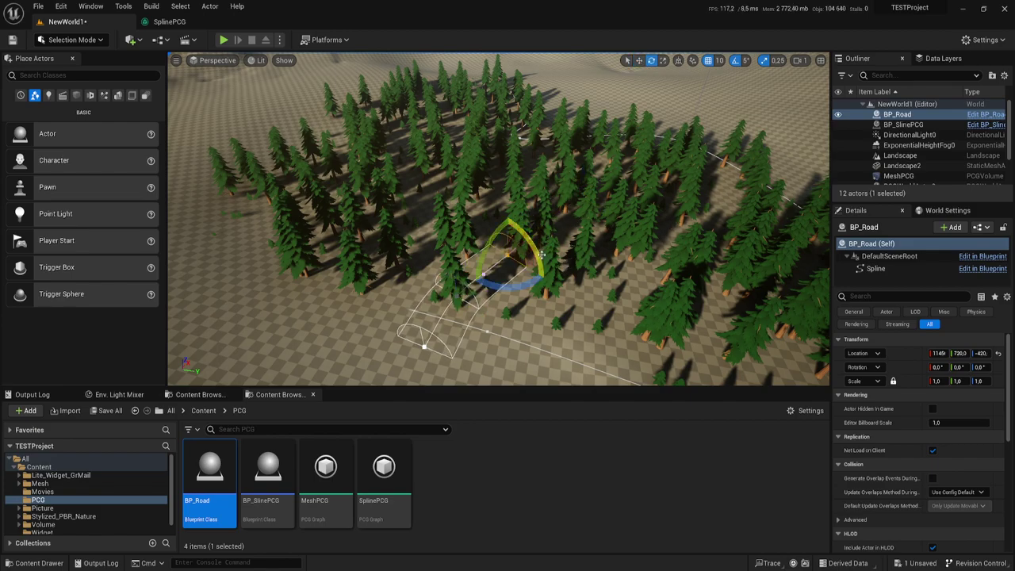
{"action": "mouse_move", "coordinate": [533, 266]}
{"action": "left_mouse_down"}
{"action": "mouse_move", "coordinate": [536, 237]}
{"action": "mouse_move", "coordinate": [549, 232]}
{"action": "mouse_move", "coordinate": [619, 250]}
{"action": "left_mouse_up"}
Extend the road spline with another segment deeper into the forest
{"action": "key", "text": "w"}
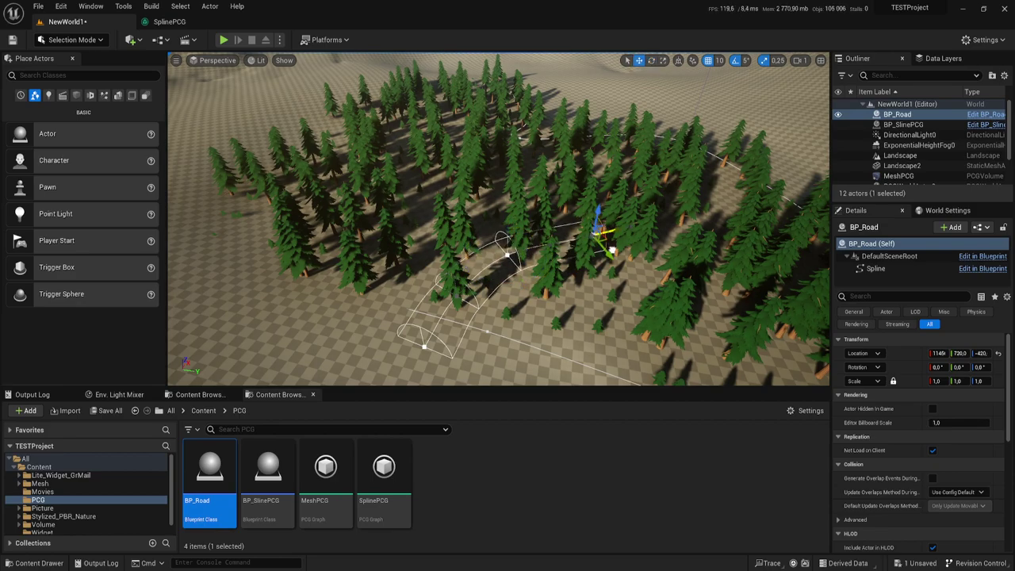
{"action": "key", "text": "e"}
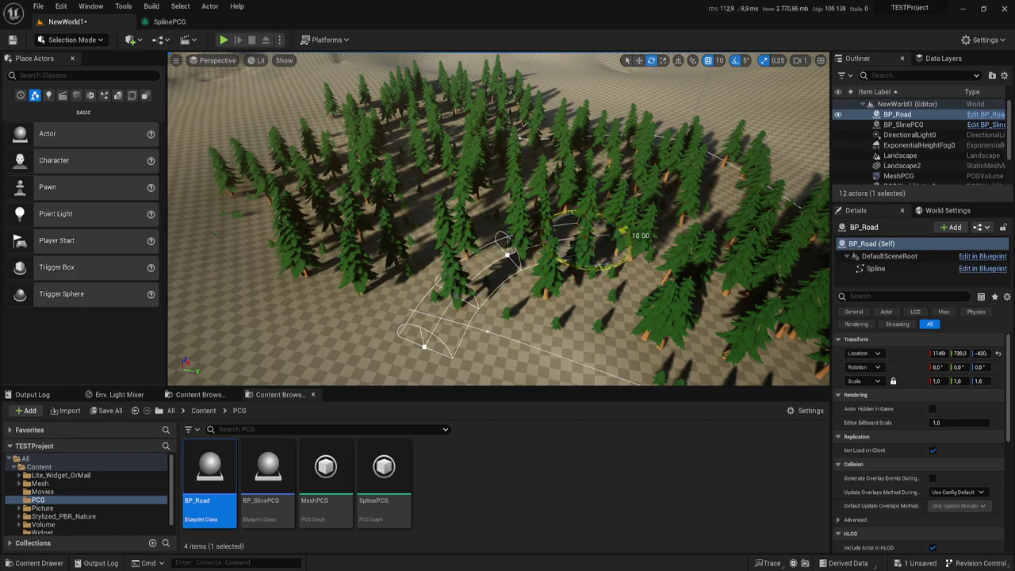
{"action": "key", "text": "w"}
{"action": "left_click_drag", "start_coordinate": [610, 242], "coordinate": [704, 243], "text": "alt"}
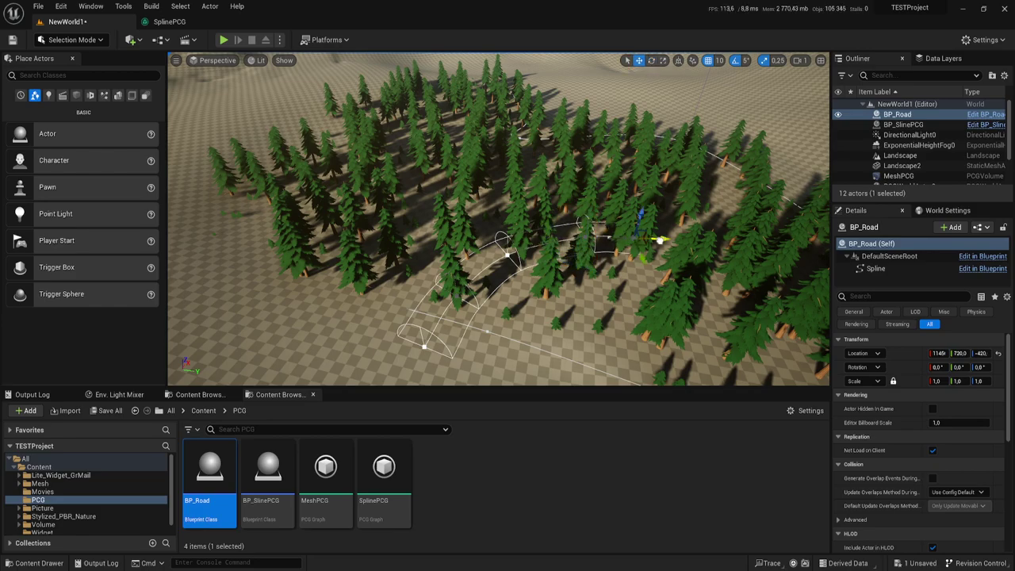
{"action": "mouse_move", "coordinate": [704, 242]}
{"action": "right_mouse_down"}
{"action": "mouse_move", "coordinate": [634, 237]}
{"action": "mouse_move", "coordinate": [585, 279]}
{"action": "right_mouse_up"}
{"action": "key", "text": "e"}
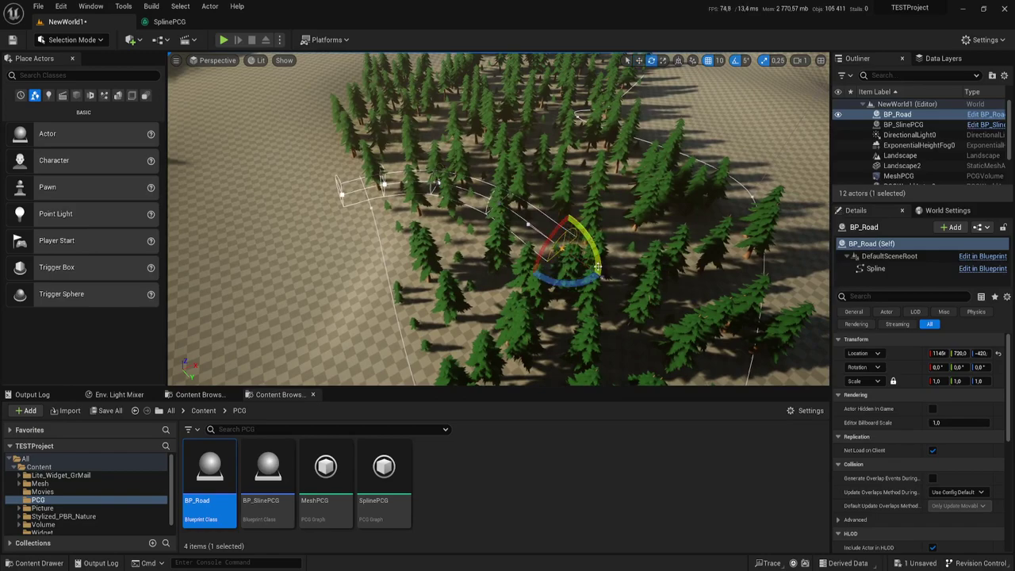
Add BP_Road2 and BP_Road3 sections and reshape BP_Road3's spline up through the forest
{"action": "mouse_move", "coordinate": [585, 279]}
{"action": "left_mouse_down", "text": "alt"}
{"action": "mouse_move", "coordinate": [560, 252]}
{"action": "mouse_move", "coordinate": [584, 281]}
{"action": "left_mouse_up", "text": "alt"}
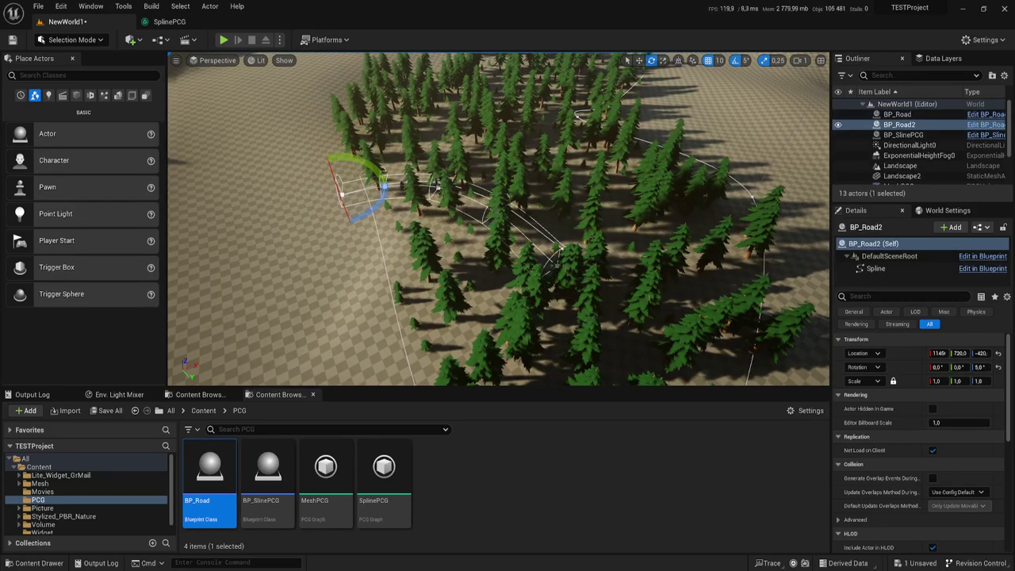
{"action": "left_click_drag", "start_coordinate": [384, 184], "coordinate": [385, 183], "text": "alt"}
{"action": "left_click", "coordinate": [559, 260]}
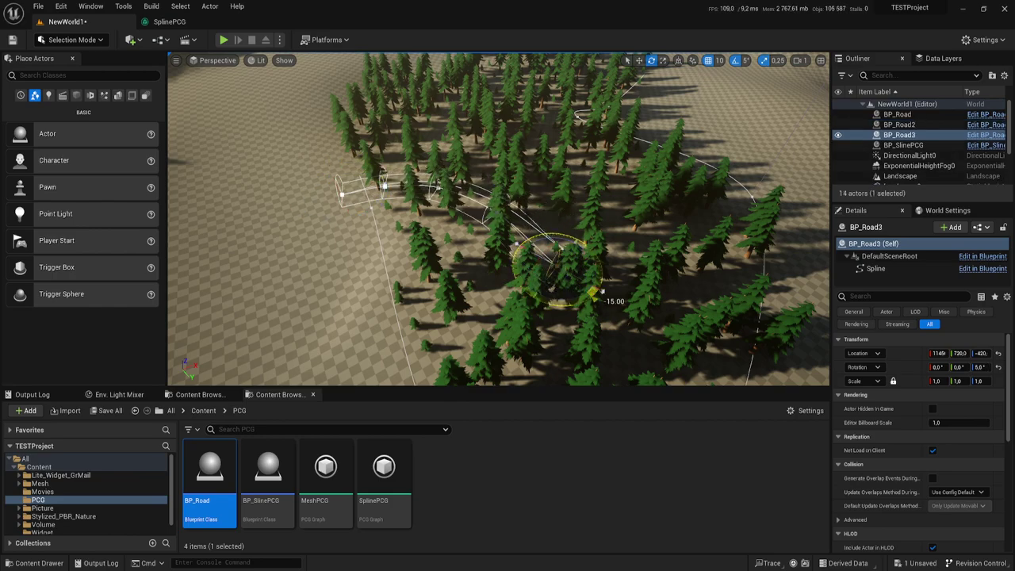
{"action": "key", "text": "w"}
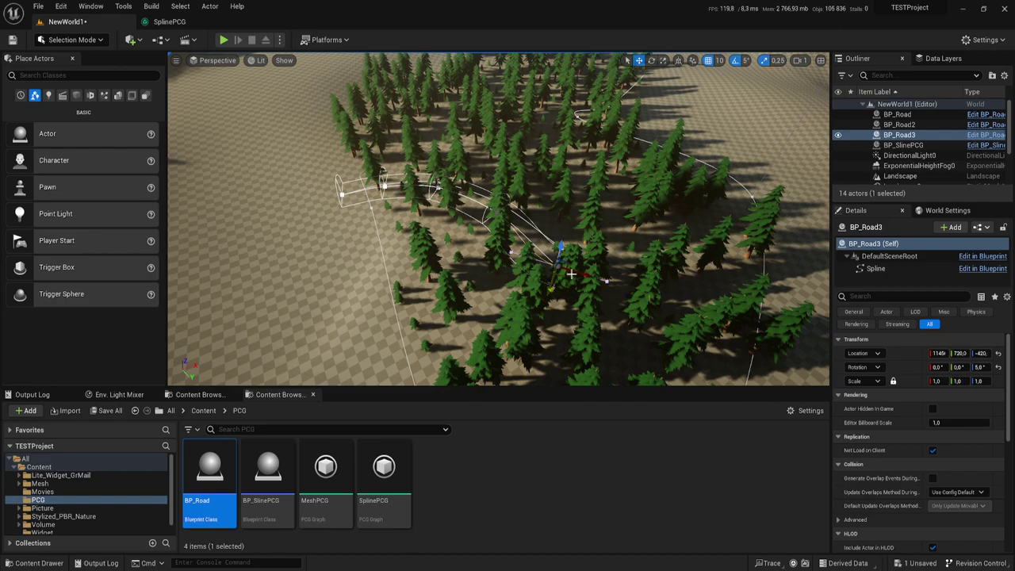
{"action": "right_click_drag", "start_coordinate": [571, 273], "coordinate": [572, 271]}
{"action": "left_click_drag", "start_coordinate": [556, 268], "coordinate": [582, 274]}
{"action": "key", "text": "e"}
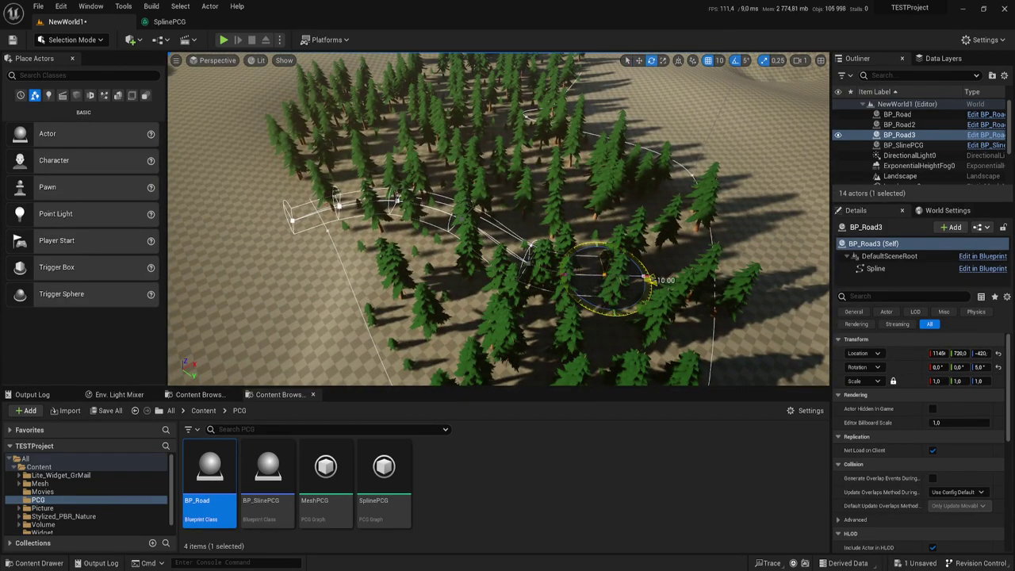
{"action": "key", "text": "w"}
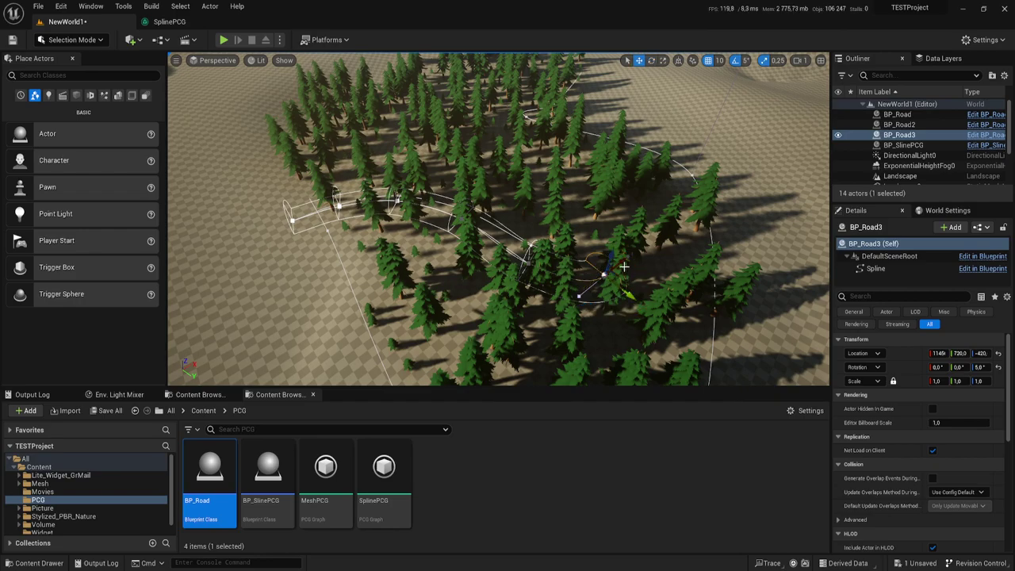
{"action": "left_click_drag", "start_coordinate": [621, 267], "coordinate": [671, 200]}
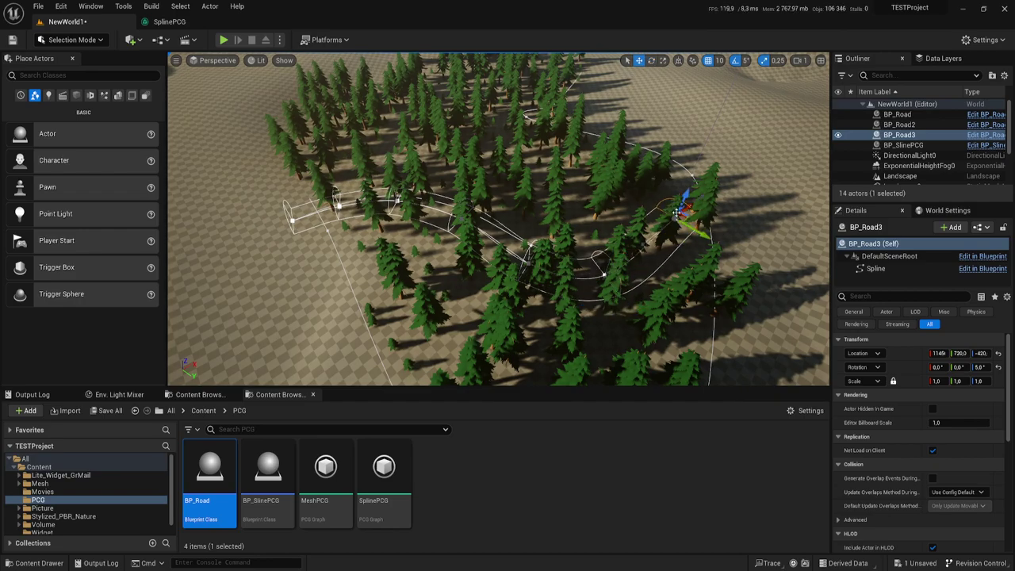
{"action": "middle_click_drag", "start_coordinate": [656, 230], "coordinate": [675, 235]}
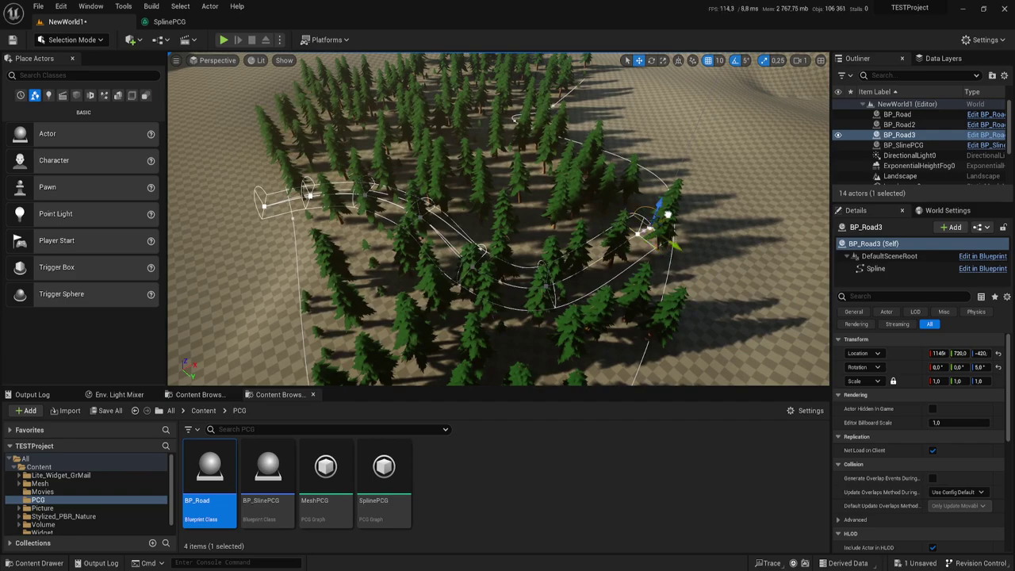
{"action": "mouse_move", "coordinate": [669, 214]}
{"action": "left_mouse_down", "text": "alt"}
{"action": "mouse_move", "coordinate": [670, 254]}
{"action": "mouse_move", "coordinate": [627, 238]}
{"action": "mouse_move", "coordinate": [665, 209]}
{"action": "left_mouse_up", "text": "alt"}
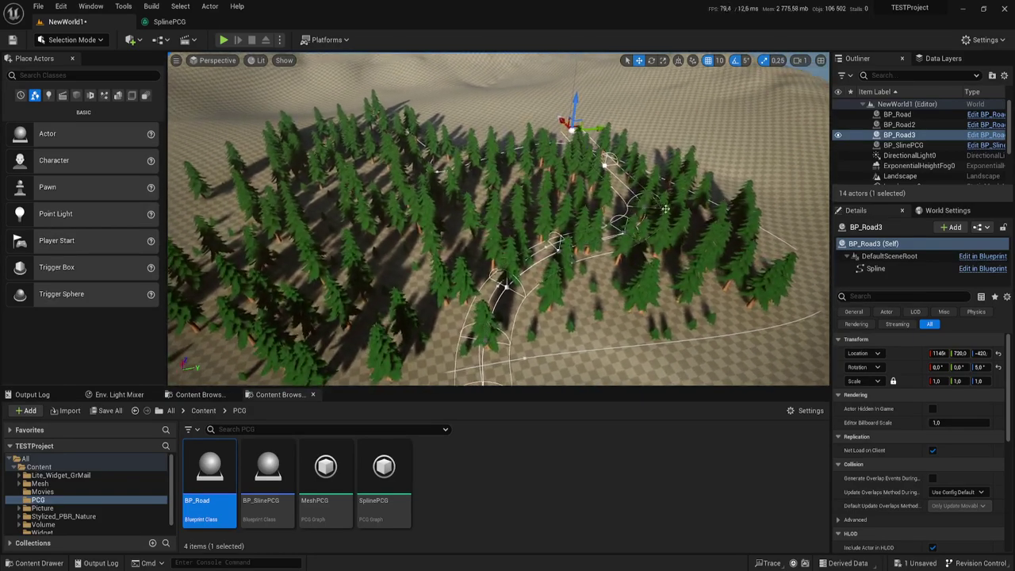
Clear and Generate the SplinePCG volume's trees, inspect the forest, then select the Landscape
{"action": "left_click", "coordinate": [697, 230]}
{"action": "scroll", "coordinate": [896, 158], "scroll_direction": "down", "scroll_amount": 3}
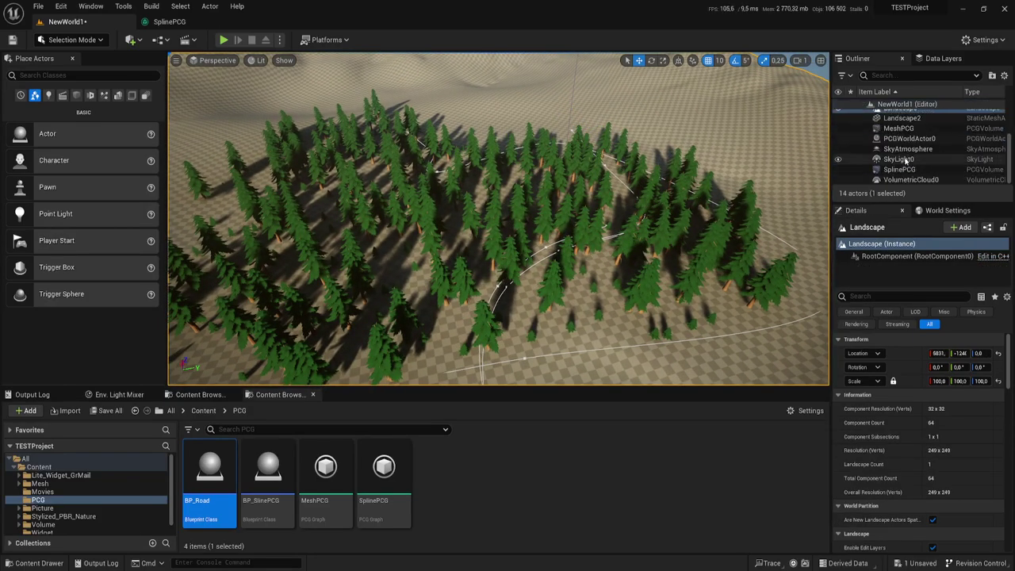
{"action": "left_click", "coordinate": [899, 169]}
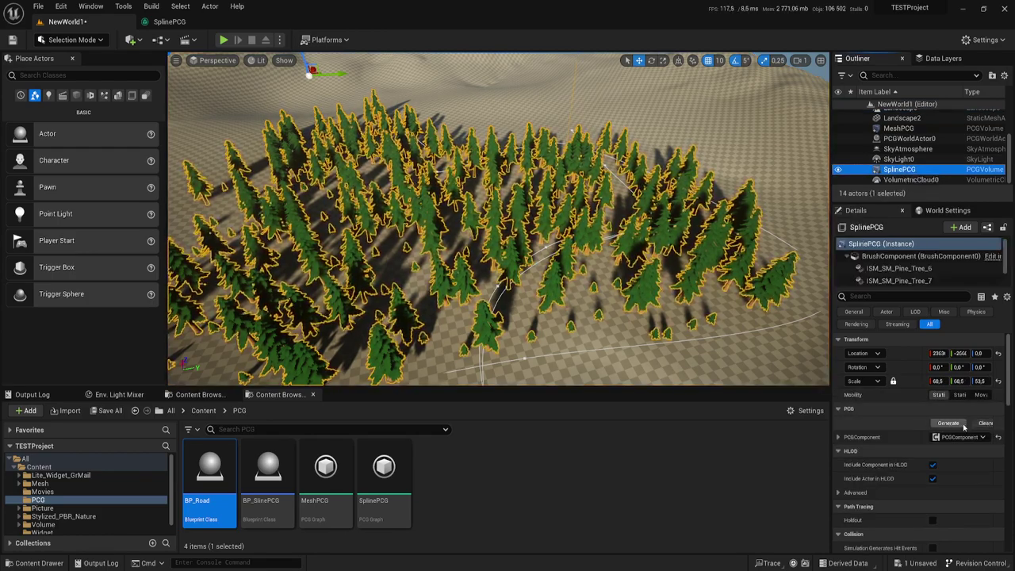
{"action": "left_click", "coordinate": [952, 423]}
{"action": "left_click", "coordinate": [987, 423]}
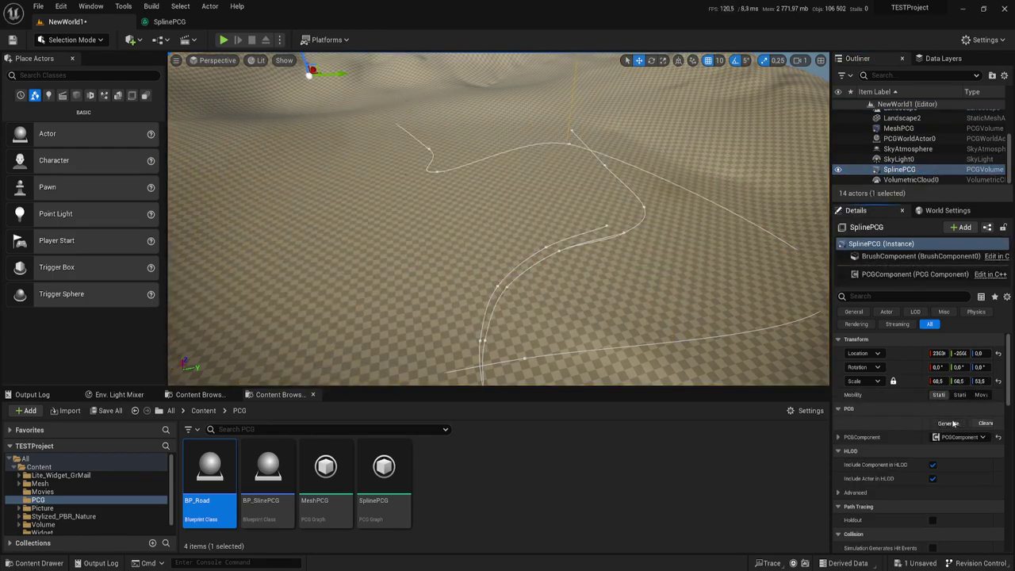
{"action": "left_click", "coordinate": [948, 423]}
{"action": "right_click_drag", "start_coordinate": [498, 238], "coordinate": [498, 190]}
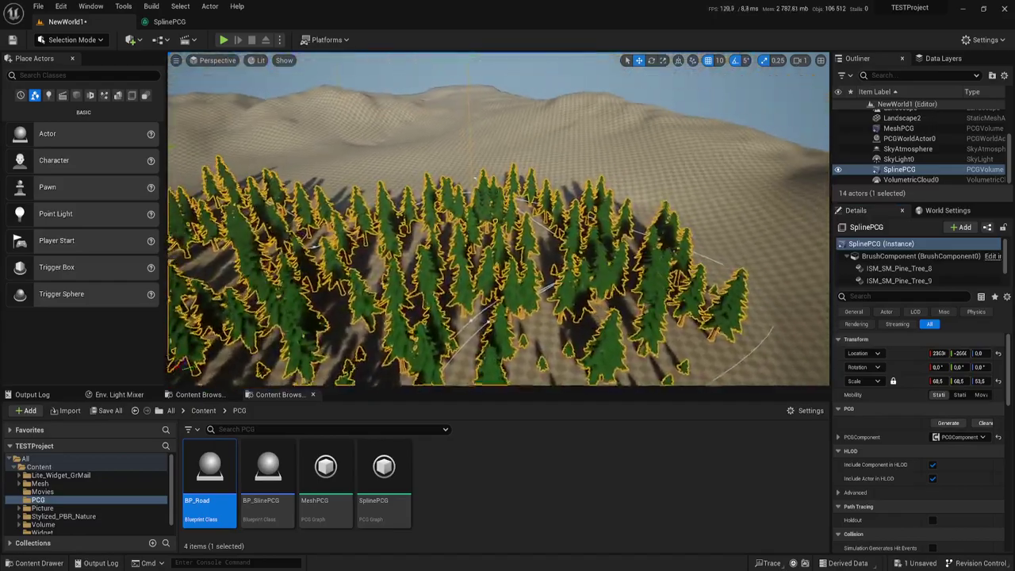
{"action": "mouse_move", "coordinate": [499, 219]}
{"action": "right_mouse_down"}
{"action": "mouse_move", "coordinate": [498, 262]}
{"action": "mouse_move", "coordinate": [507, 238]}
{"action": "right_mouse_up"}
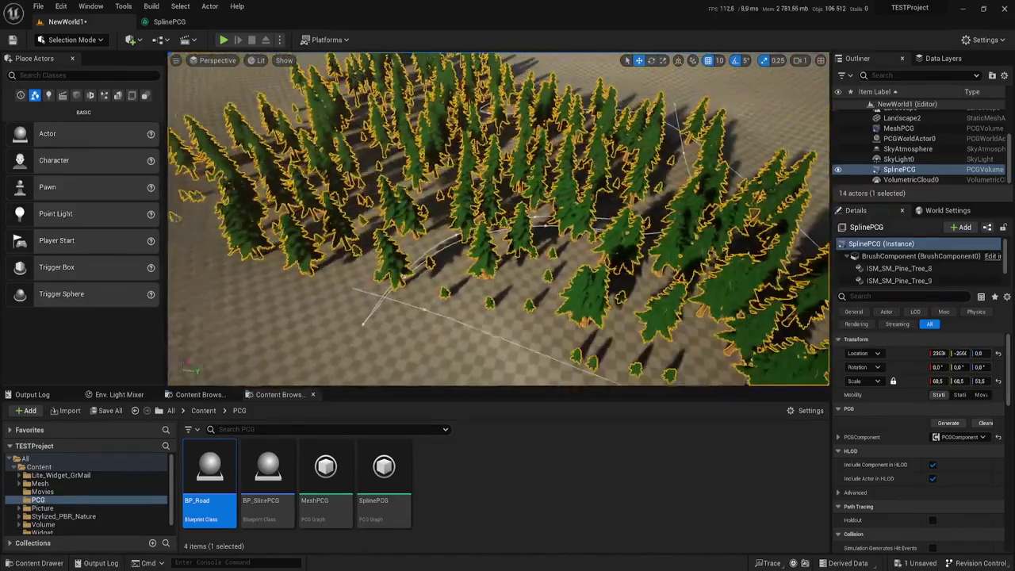
{"action": "left_click", "coordinate": [517, 236]}
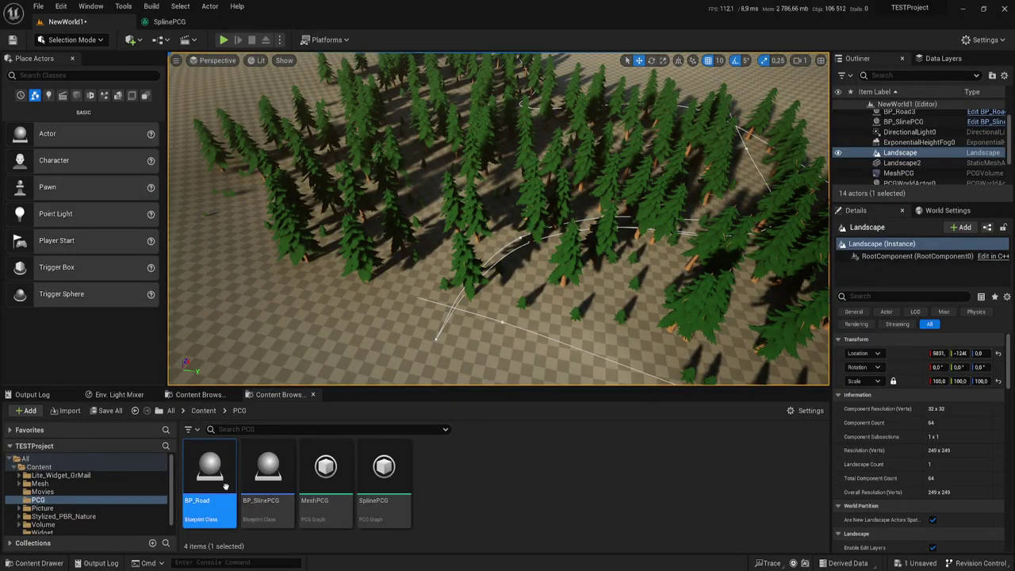
Delete BP_Road2 and BP_Road3 in the Outliner, then select the remaining BP_Road
{"action": "scroll", "coordinate": [927, 455], "scroll_direction": "down", "scroll_amount": 2}
{"action": "scroll", "coordinate": [928, 455], "scroll_direction": "down", "scroll_amount": 1}
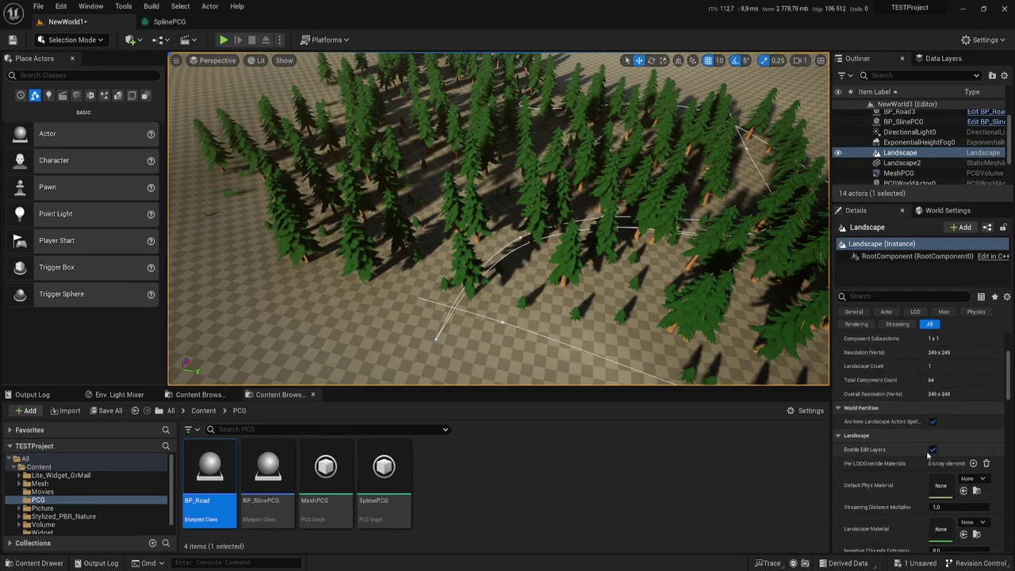
{"action": "scroll", "coordinate": [928, 455], "scroll_direction": "down", "scroll_amount": 2}
{"action": "scroll", "coordinate": [928, 455], "scroll_direction": "down", "scroll_amount": 2}
{"action": "scroll", "coordinate": [928, 455], "scroll_direction": "down", "scroll_amount": 1}
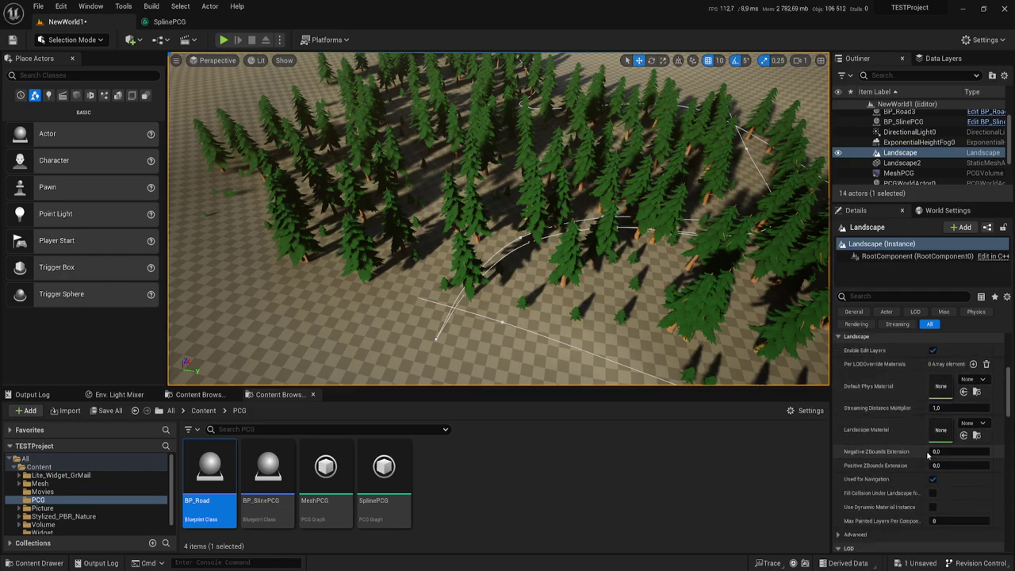
{"action": "scroll", "coordinate": [928, 455], "scroll_direction": "down", "scroll_amount": 1}
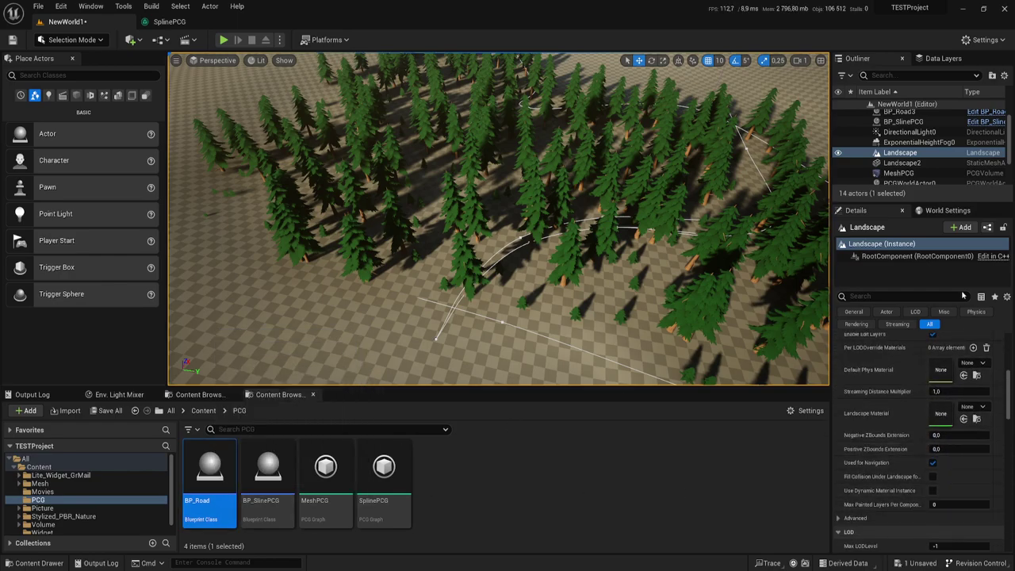
{"action": "scroll", "coordinate": [922, 134], "scroll_direction": "up", "scroll_amount": 2}
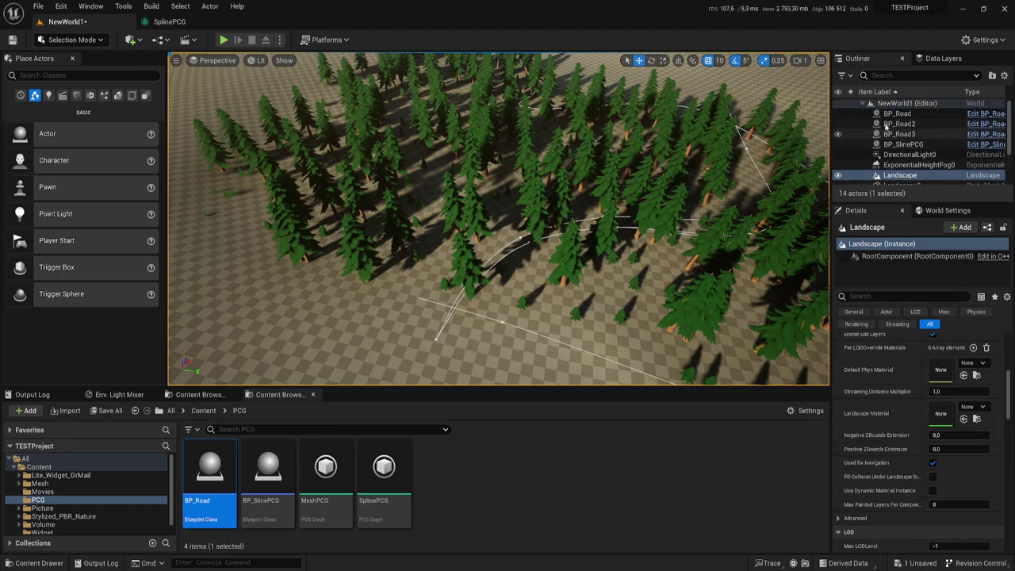
{"action": "left_click", "coordinate": [903, 136]}
{"action": "left_click", "coordinate": [908, 126]}
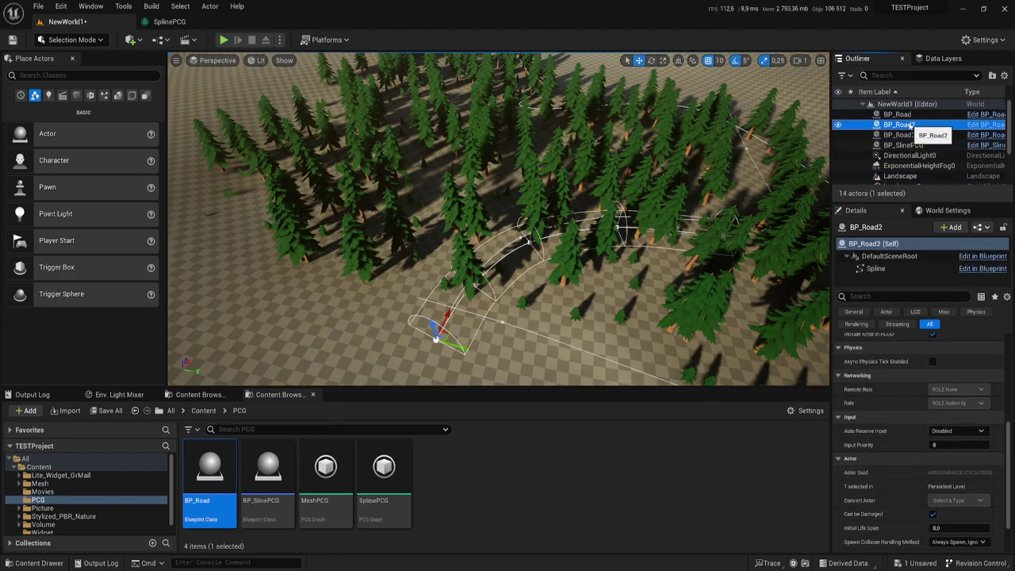
{"action": "key", "text": "Delete"}
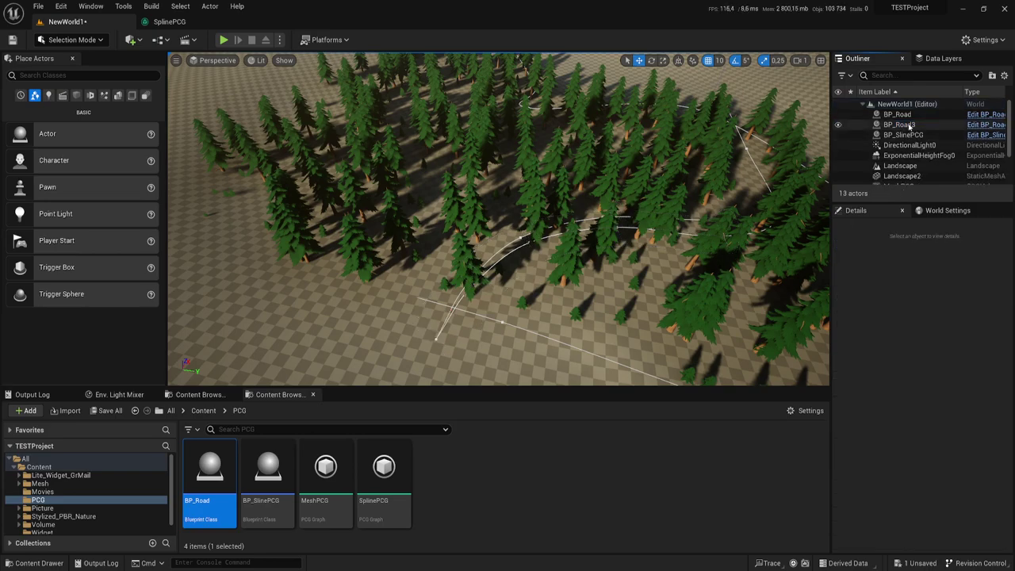
{"action": "left_click", "coordinate": [910, 124]}
{"action": "key", "text": "Delete"}
{"action": "left_click", "coordinate": [900, 115]}
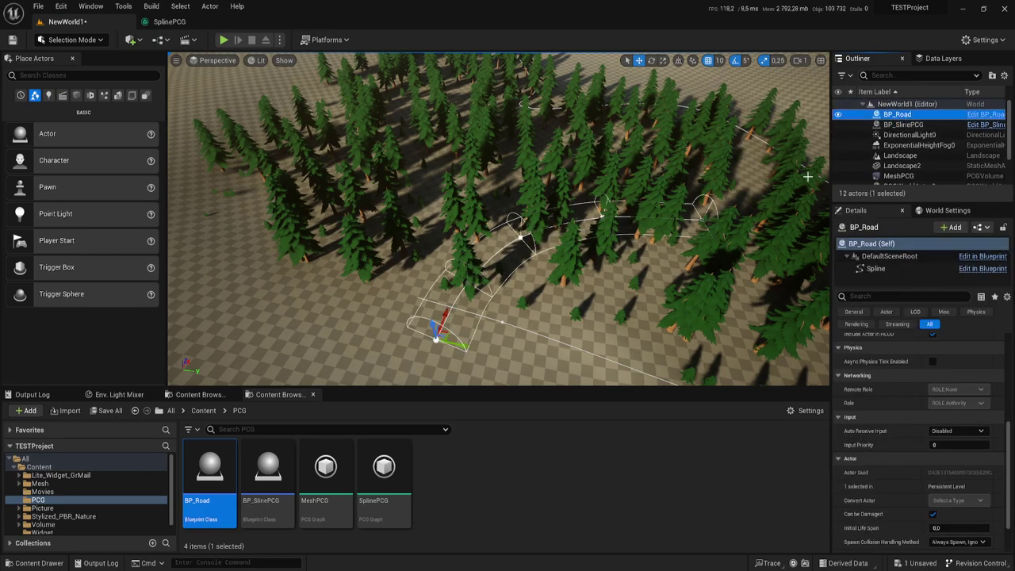
Drag a BP_Road spline point right and then up-right to bend the road
{"action": "right_click_drag", "start_coordinate": [635, 254], "coordinate": [570, 249]}
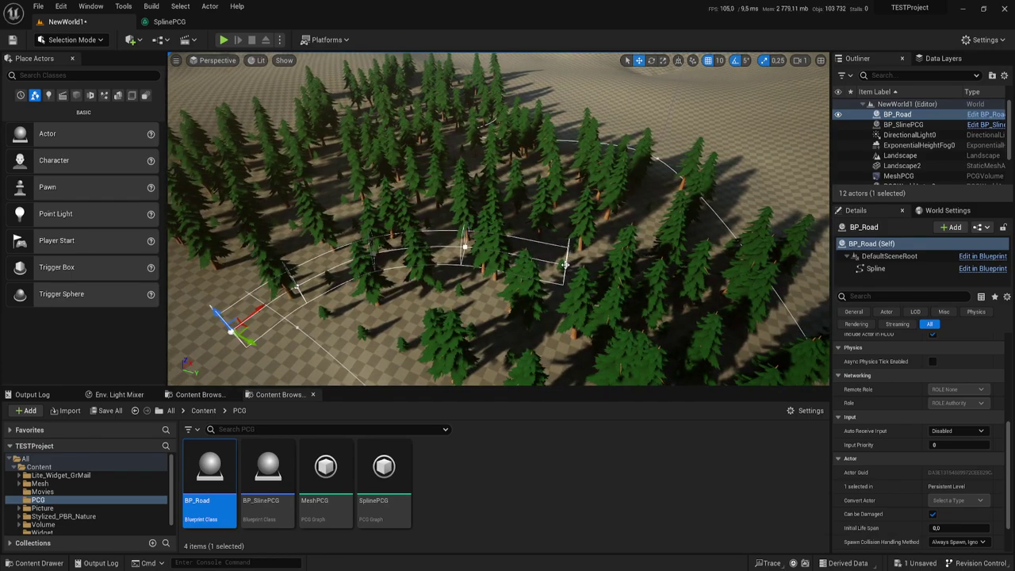
{"action": "left_click_drag", "start_coordinate": [585, 270], "coordinate": [656, 263]}
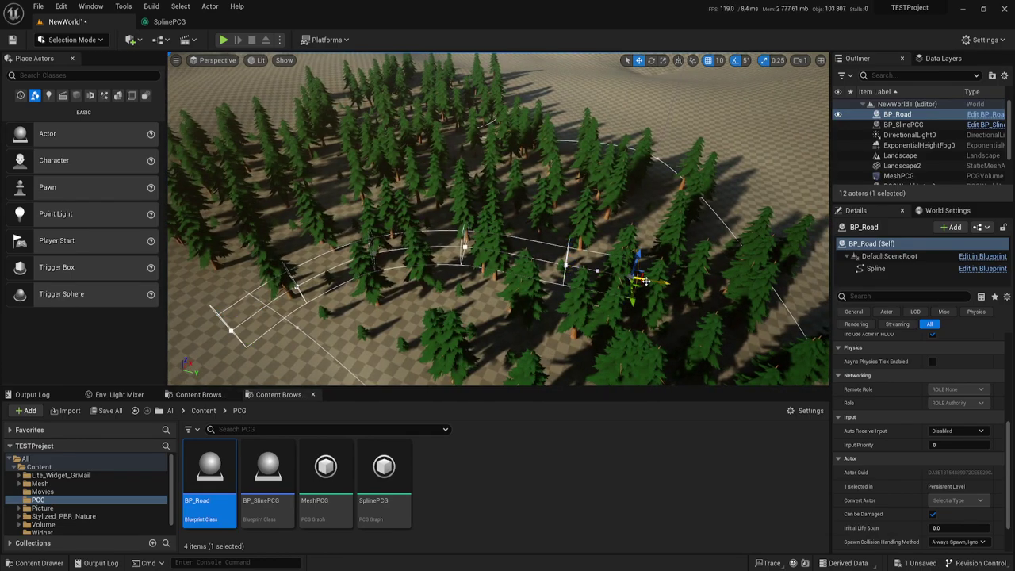
{"action": "key", "text": "e"}
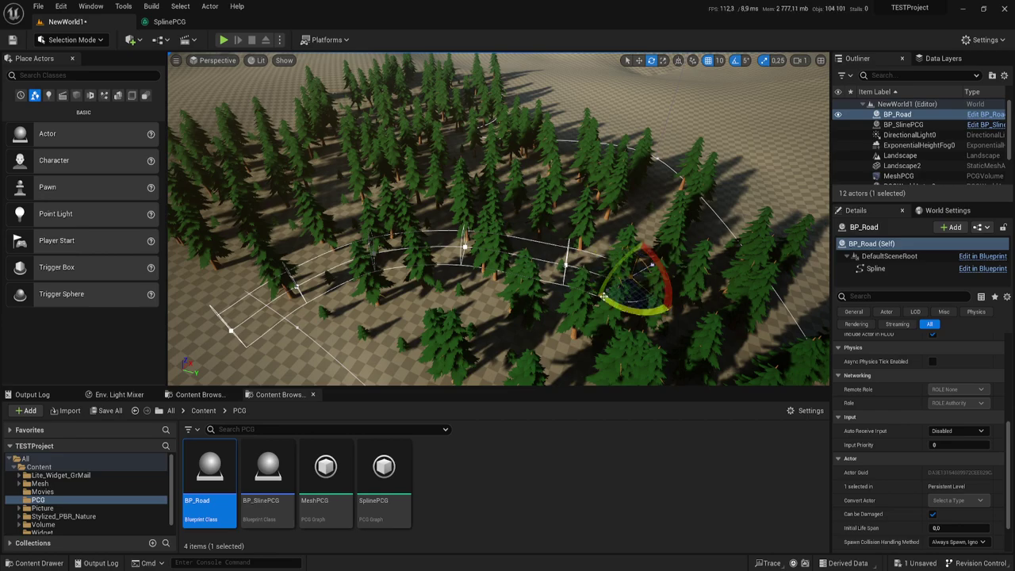
{"action": "key", "text": "w"}
{"action": "left_click_drag", "start_coordinate": [644, 267], "coordinate": [758, 204]}
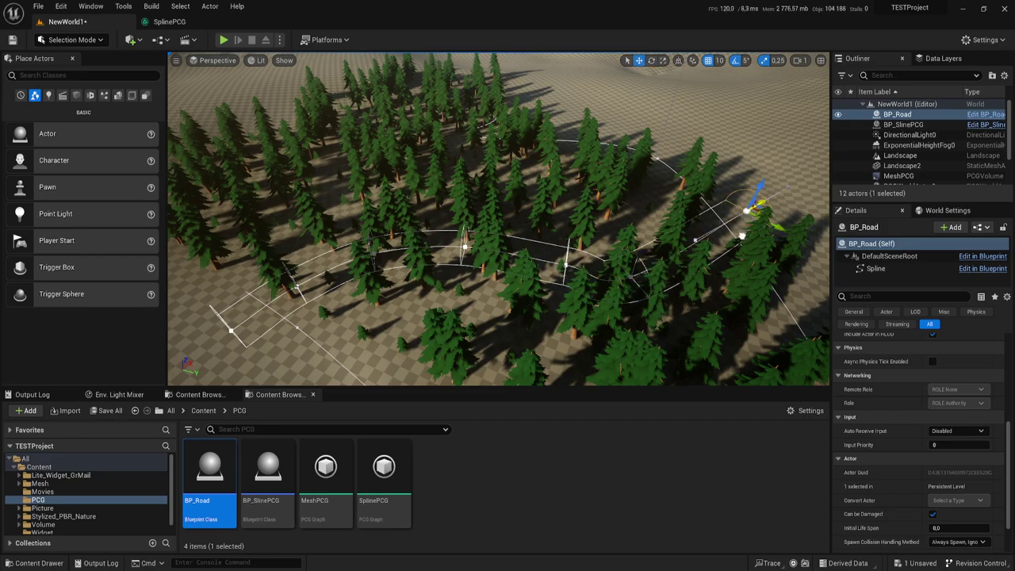
{"action": "left_click_drag", "start_coordinate": [704, 264], "coordinate": [523, 263], "text": "alt"}
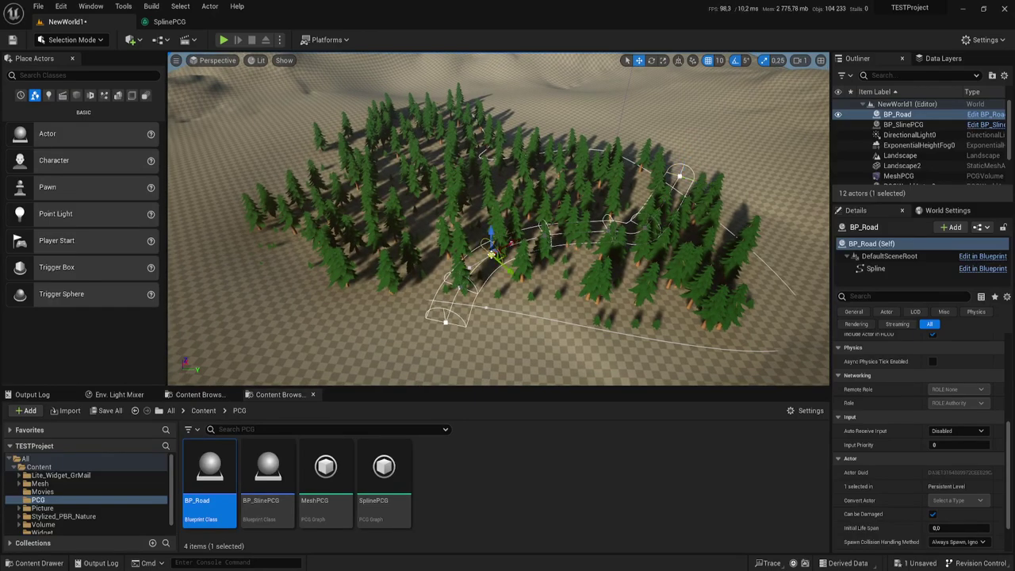
Shift the whole BP_Road actor left along Y and nudge a far spline point up-right
{"action": "left_click", "coordinate": [895, 114]}
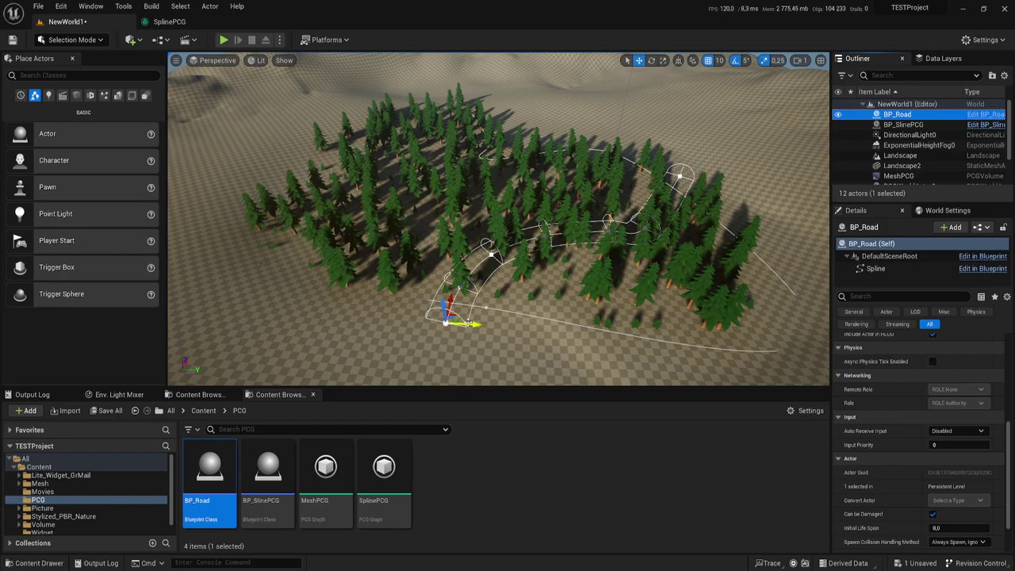
{"action": "left_click_drag", "start_coordinate": [470, 324], "coordinate": [389, 317]}
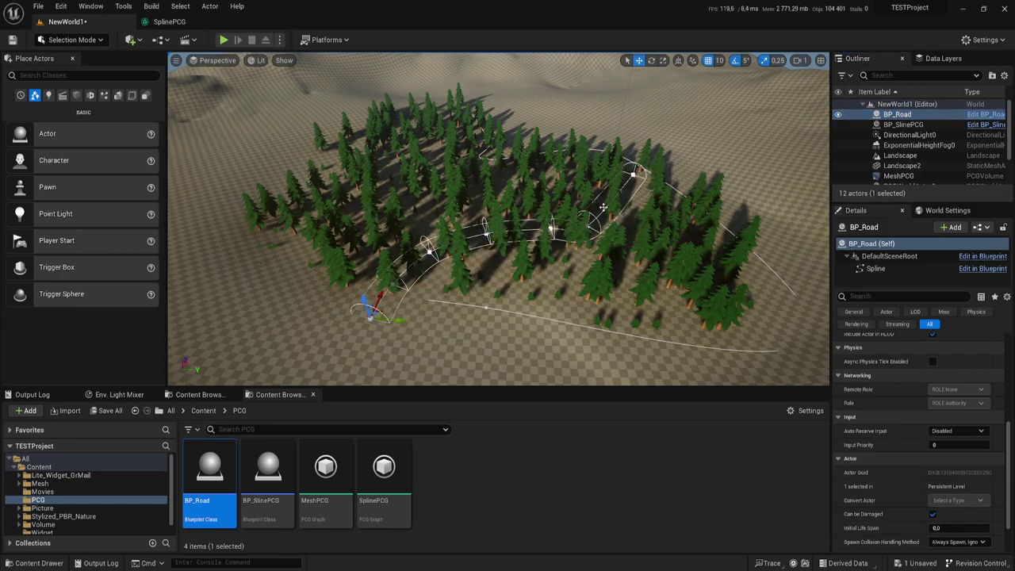
{"action": "left_click", "coordinate": [634, 171]}
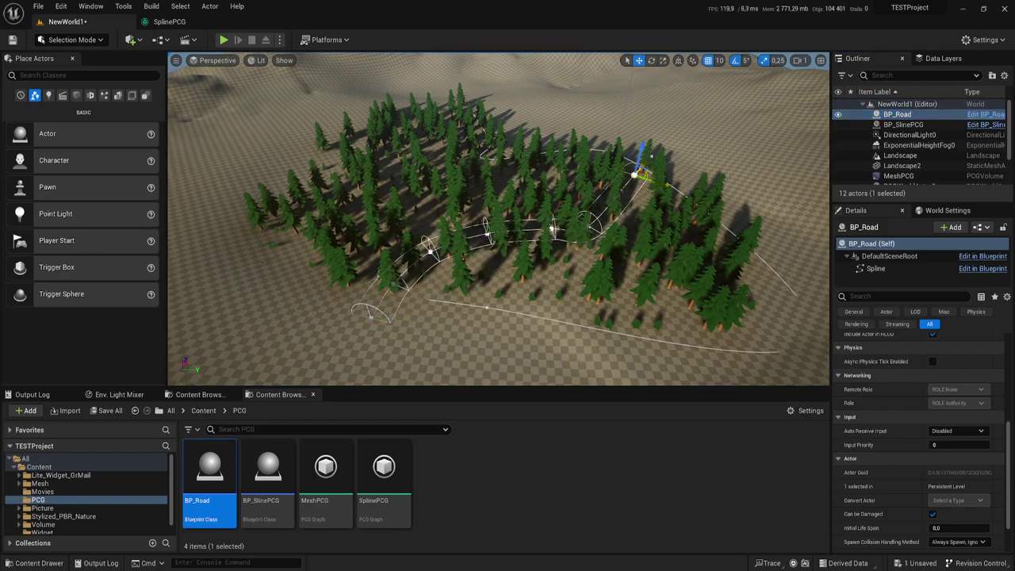
{"action": "left_click_drag", "start_coordinate": [648, 158], "coordinate": [675, 144]}
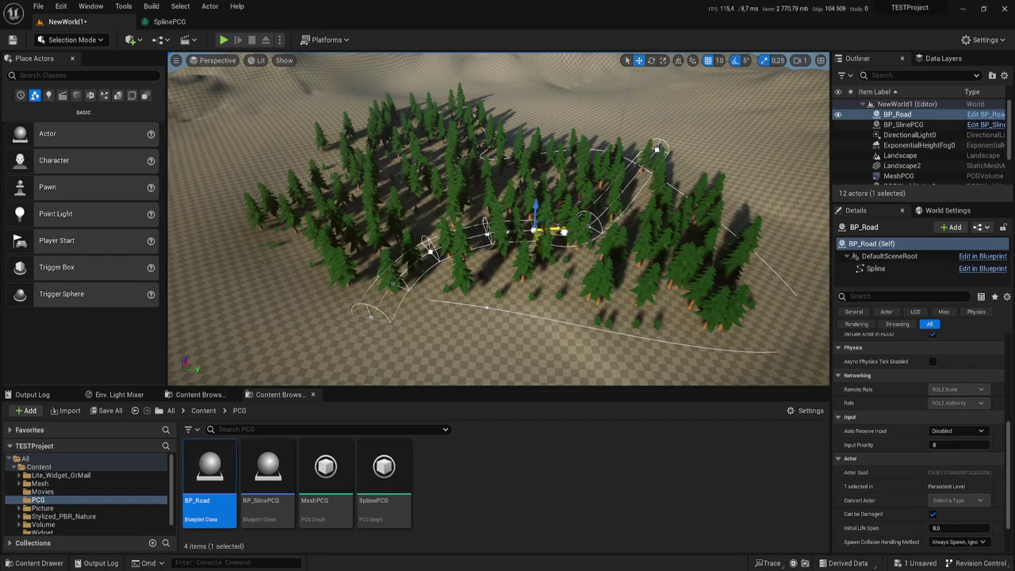
{"action": "mouse_move", "coordinate": [545, 298]}
{"action": "right_mouse_down"}
{"action": "mouse_move", "coordinate": [546, 262]}
{"action": "mouse_move", "coordinate": [641, 197]}
{"action": "right_mouse_up"}
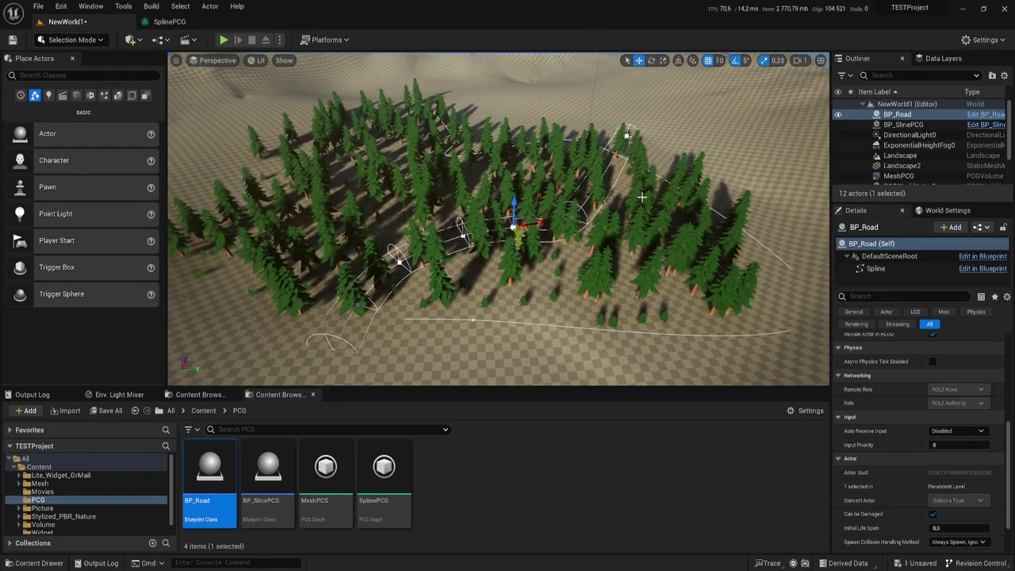
Clear and Generate the SplinePCG trees for the reshaped spline, then select the SplinePCG graph asset
{"action": "scroll", "coordinate": [899, 171], "scroll_direction": "down", "scroll_amount": 3}
{"action": "left_click", "coordinate": [898, 170]}
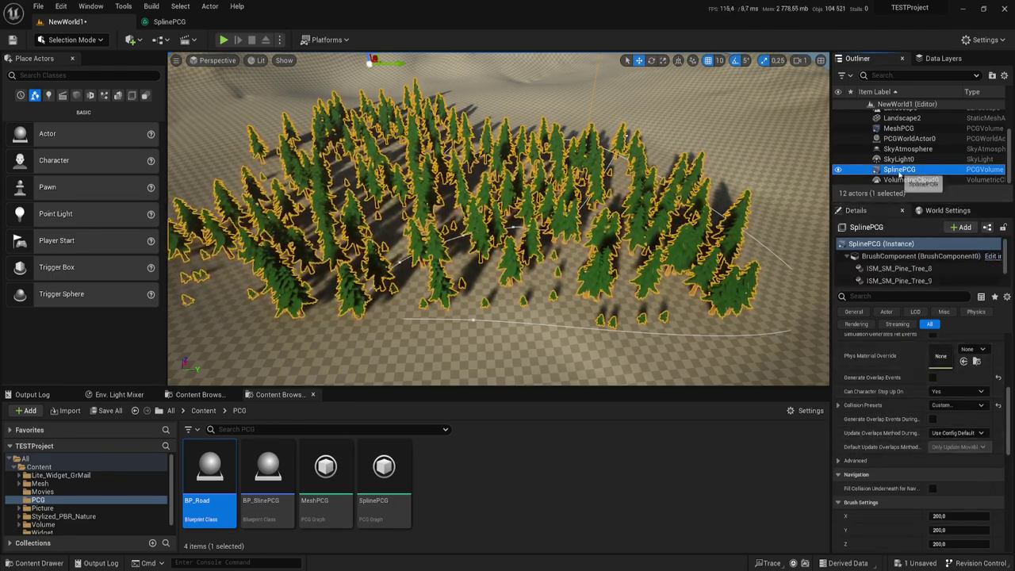
{"action": "scroll", "coordinate": [951, 357], "scroll_direction": "up", "scroll_amount": 2}
{"action": "scroll", "coordinate": [952, 413], "scroll_direction": "up", "scroll_amount": 5}
{"action": "scroll", "coordinate": [968, 420], "scroll_direction": "up", "scroll_amount": 5}
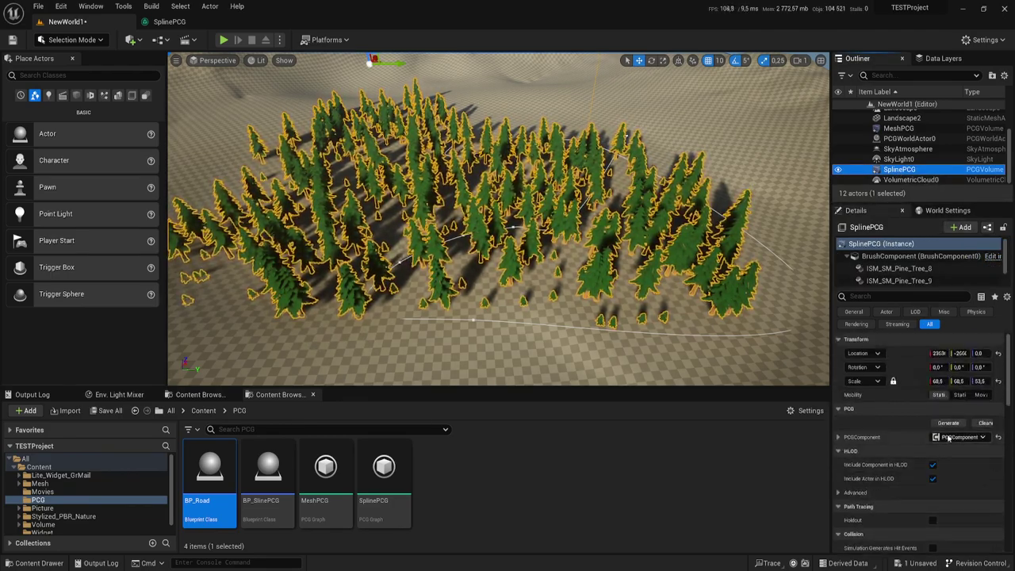
{"action": "left_click", "coordinate": [986, 423]}
{"action": "left_click", "coordinate": [948, 423]}
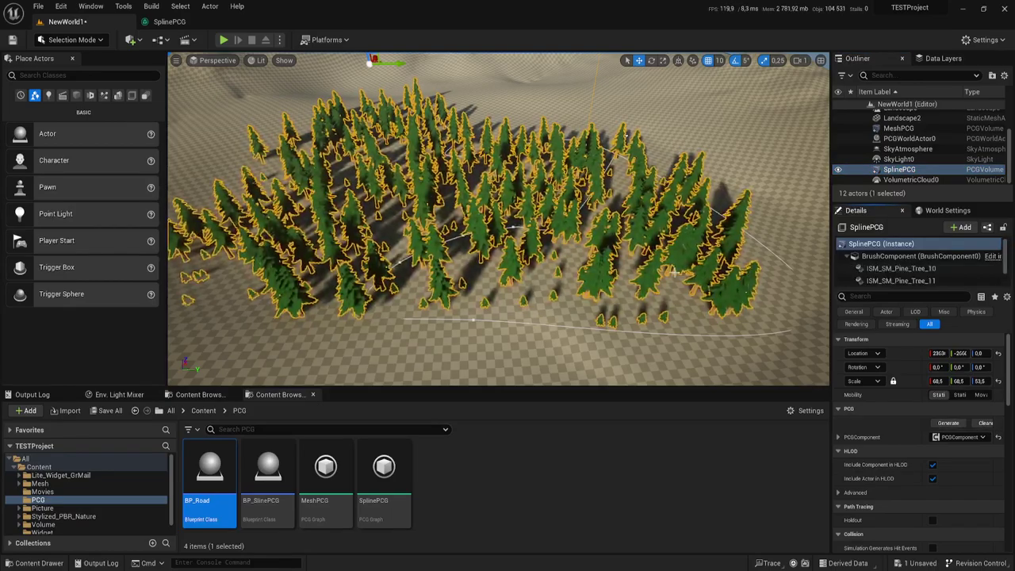
{"action": "right_click_drag", "start_coordinate": [674, 272], "coordinate": [674, 238]}
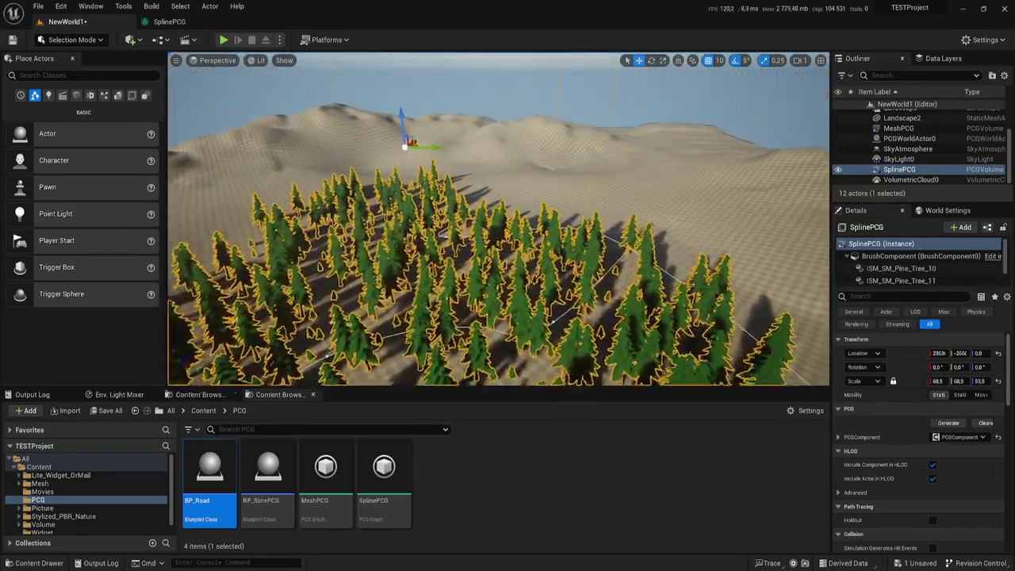
{"action": "mouse_move", "coordinate": [674, 238]}
{"action": "right_mouse_down"}
{"action": "mouse_move", "coordinate": [638, 251]}
{"action": "mouse_move", "coordinate": [638, 230]}
{"action": "mouse_move", "coordinate": [609, 310]}
{"action": "right_mouse_up"}
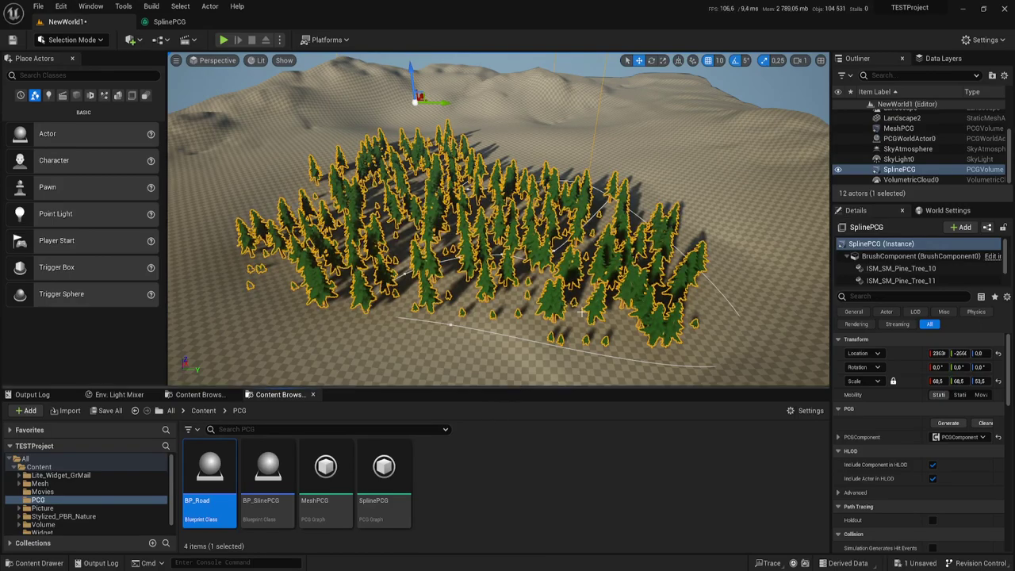
{"action": "right_click_drag", "start_coordinate": [495, 372], "coordinate": [476, 381]}
{"action": "left_click", "coordinate": [388, 464]}
Open the SplinePCG graph as a floating window at the top-left and enlarge it
{"action": "double_click", "coordinate": [395, 457]}
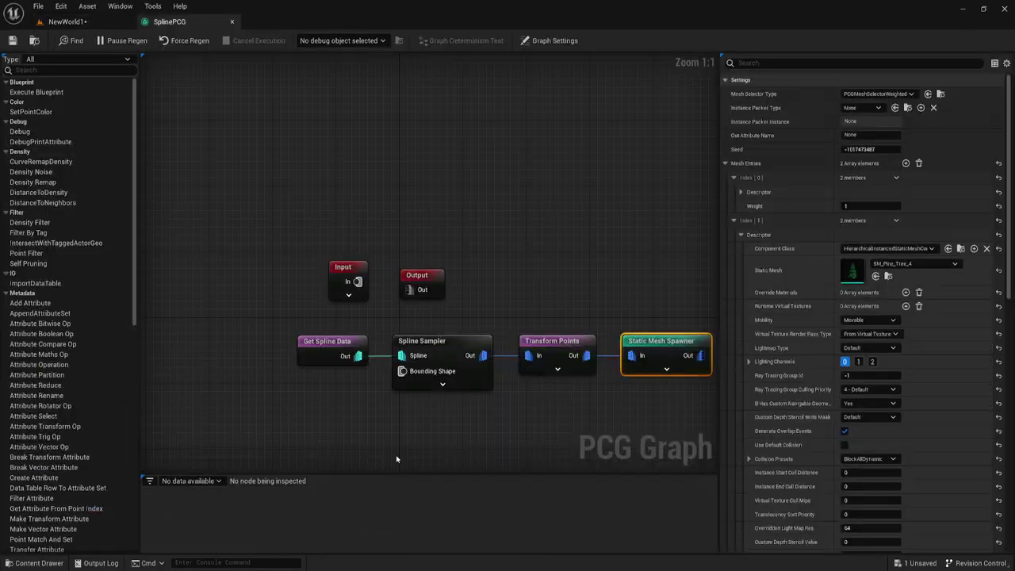
{"action": "left_click_drag", "start_coordinate": [163, 21], "coordinate": [398, 236]}
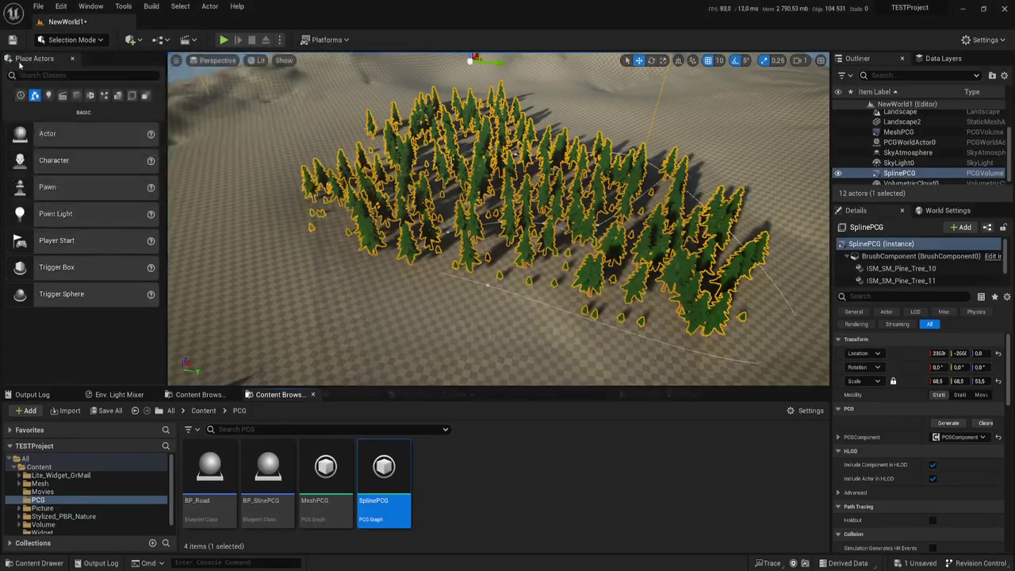
{"action": "left_click_drag", "start_coordinate": [544, 173], "coordinate": [236, 59]}
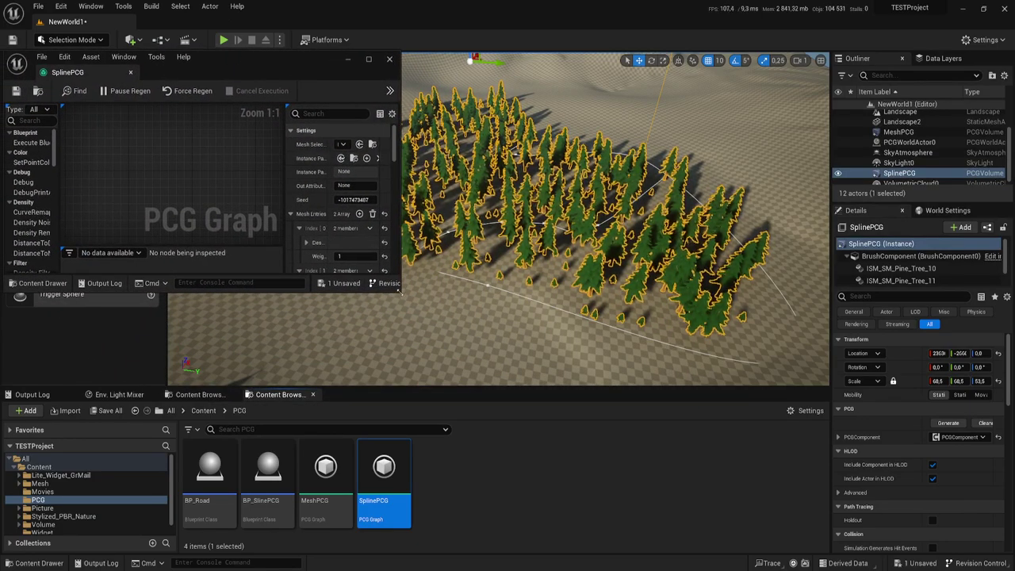
{"action": "left_click_drag", "start_coordinate": [401, 291], "coordinate": [497, 479]}
{"action": "right_click_drag", "start_coordinate": [619, 238], "coordinate": [587, 215]}
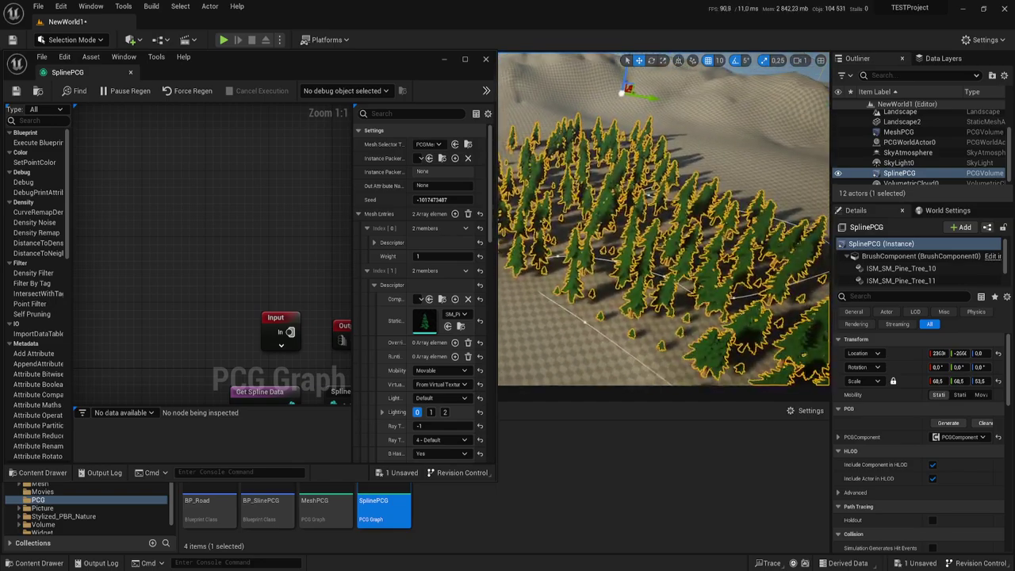
{"action": "mouse_move", "coordinate": [663, 219]}
{"action": "right_mouse_down"}
{"action": "mouse_move", "coordinate": [658, 198]}
{"action": "mouse_move", "coordinate": [658, 230]}
{"action": "right_mouse_up"}
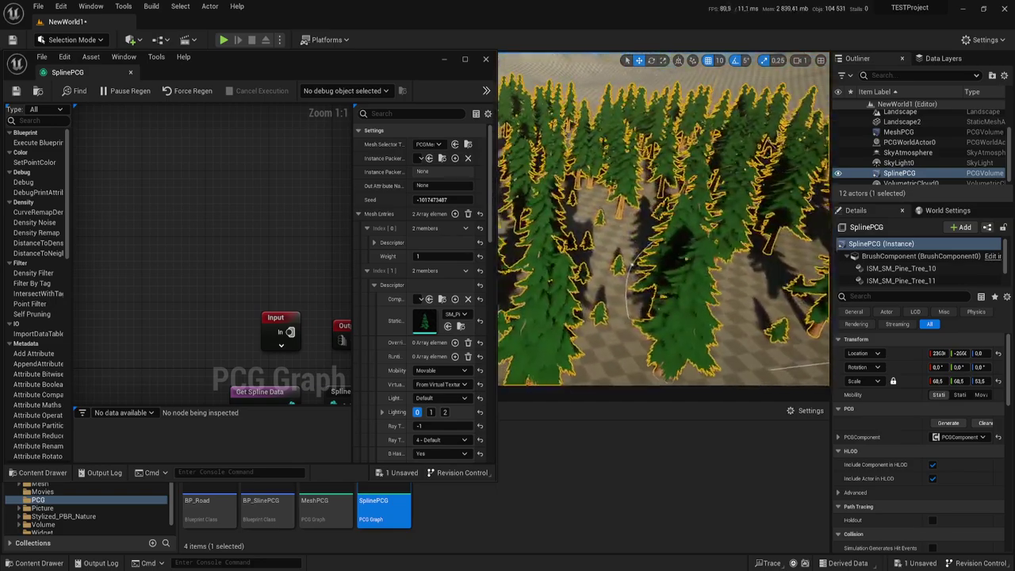
Duplicate the Get Spline Data and Spline Sampler nodes with Ctrl+D, placing the copies below the originals
{"action": "scroll", "coordinate": [932, 143], "scroll_direction": "up", "scroll_amount": 2}
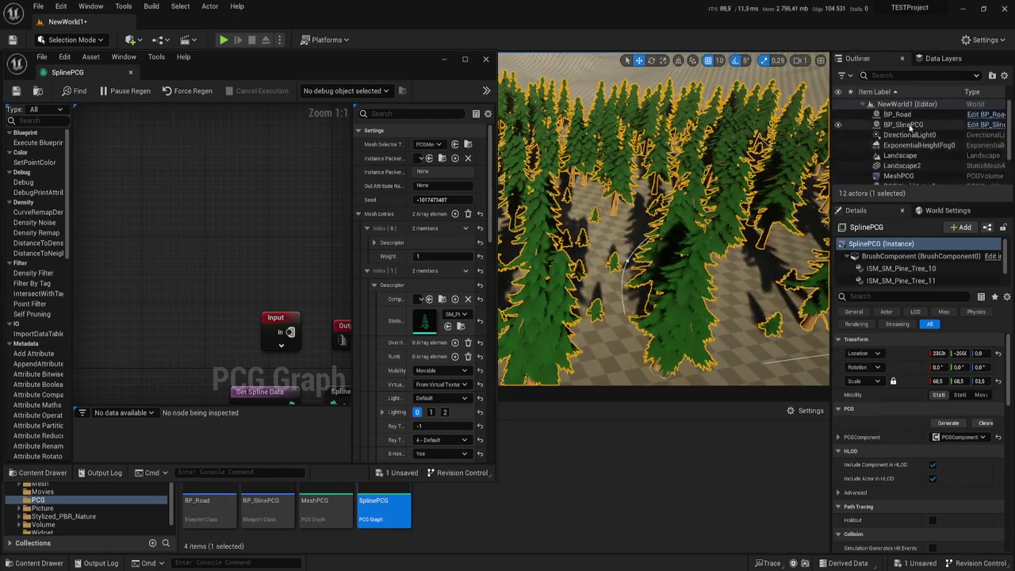
{"action": "left_click", "coordinate": [900, 115]}
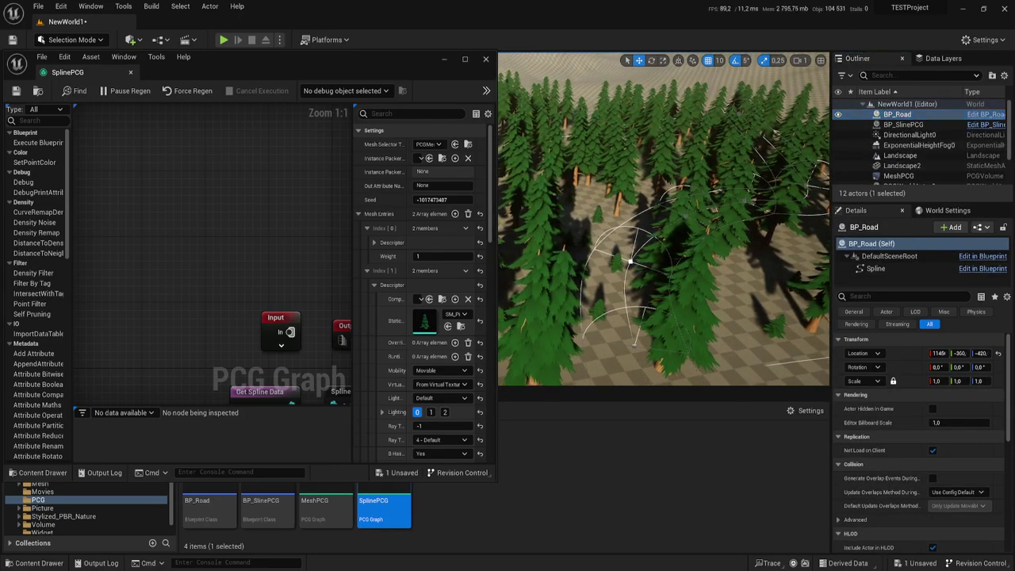
{"action": "right_click_drag", "start_coordinate": [649, 235], "coordinate": [648, 254]}
{"action": "right_click_drag", "start_coordinate": [245, 287], "coordinate": [108, 251]}
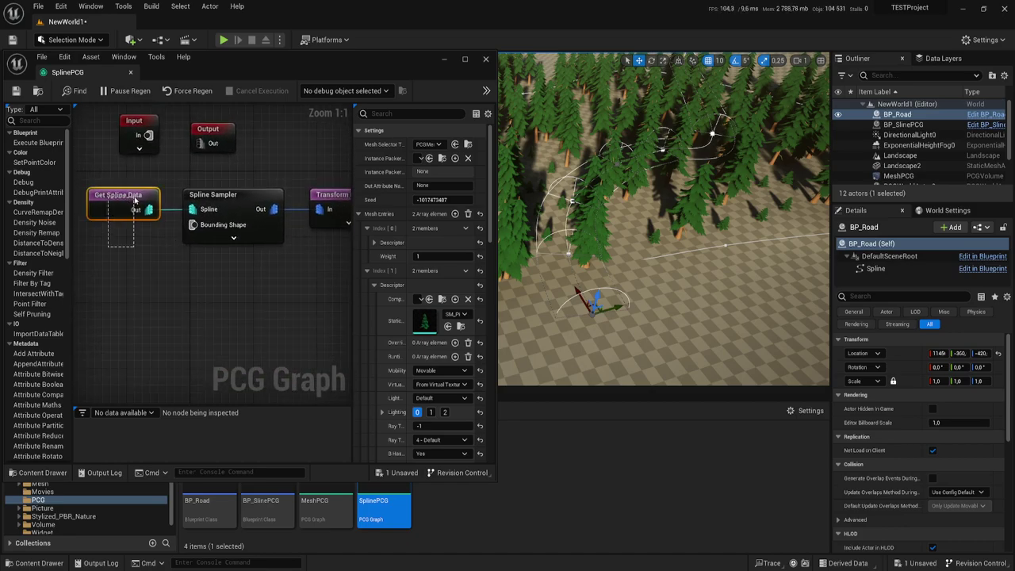
{"action": "left_click", "coordinate": [141, 196]}
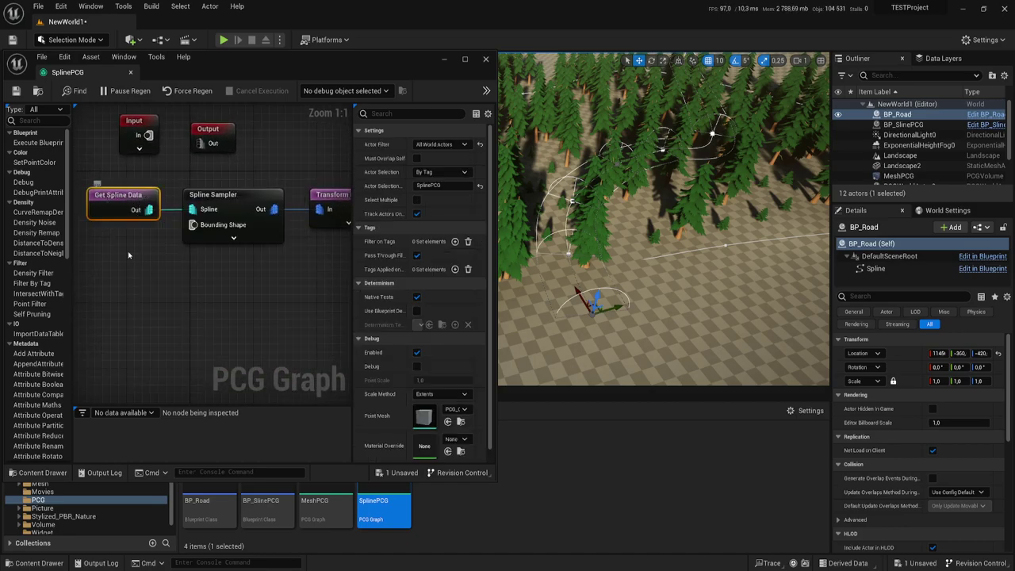
{"action": "left_click_drag", "start_coordinate": [133, 254], "coordinate": [230, 188]}
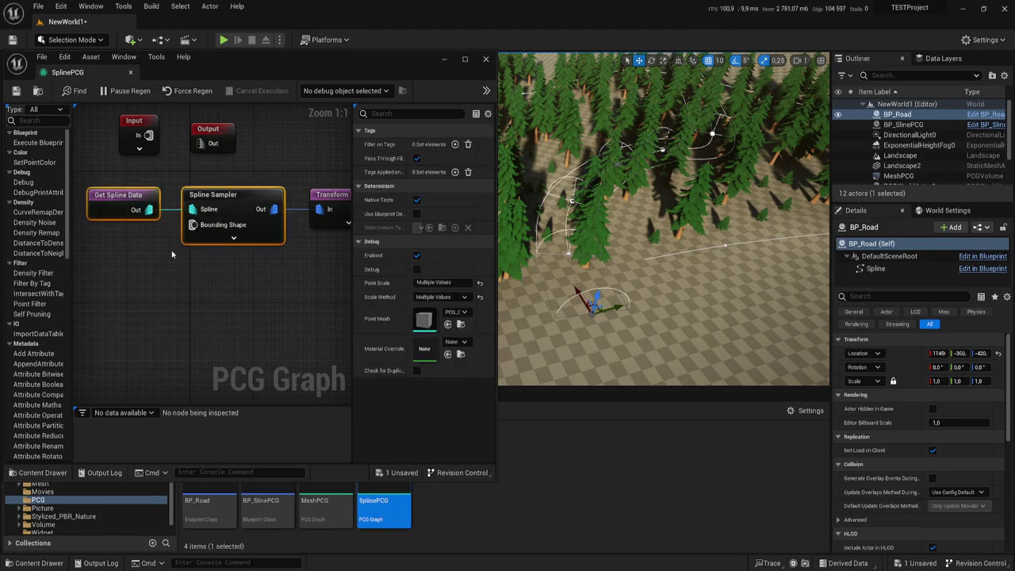
{"action": "key", "text": "ctrl+d"}
{"action": "left_click", "coordinate": [112, 296]}
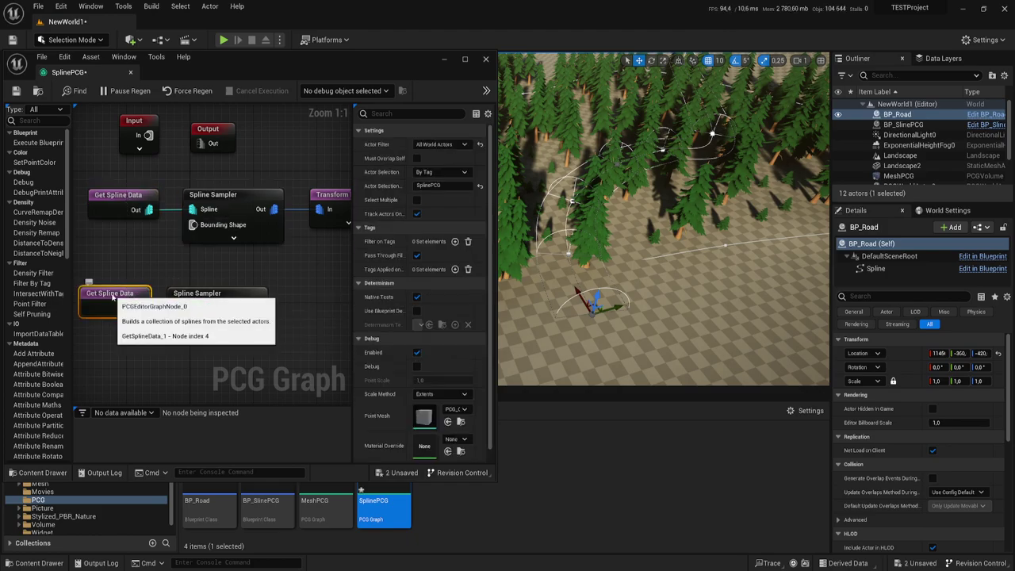
Filter BP_Road's Details for the tag property and add a new Tags entry
{"action": "left_click", "coordinate": [900, 114]}
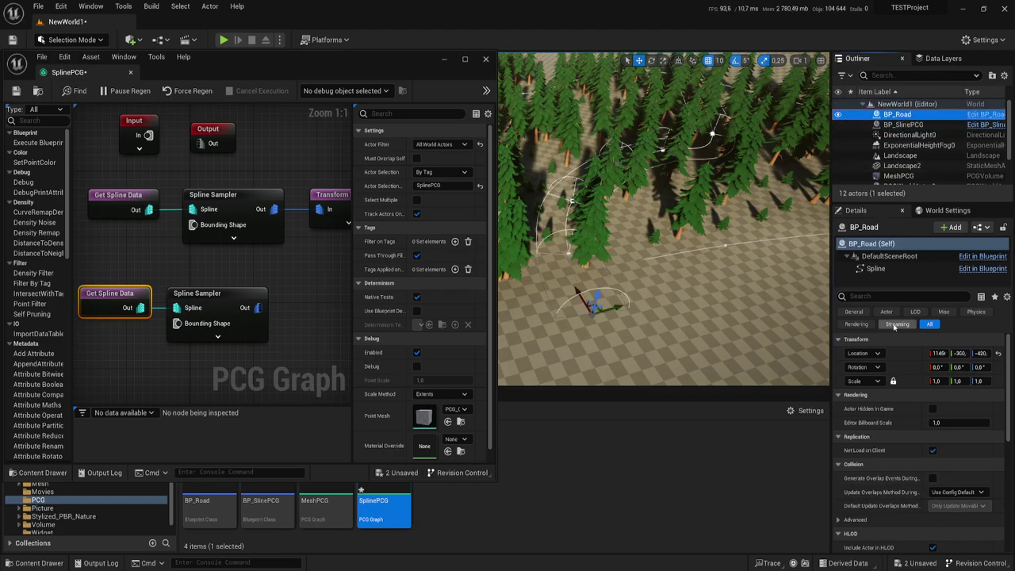
{"action": "left_click", "coordinate": [879, 296]}
{"action": "type", "text": "ta"}
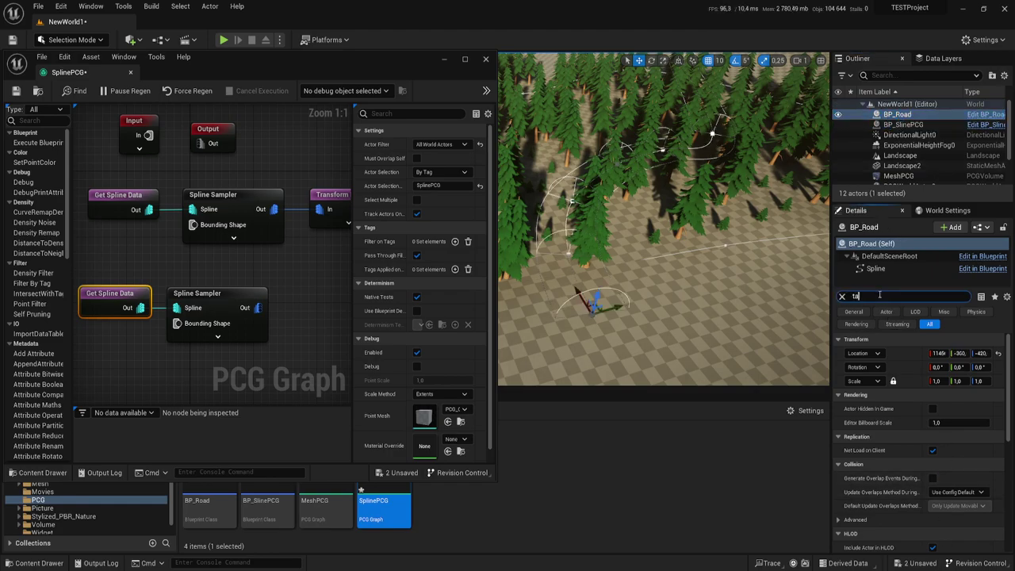
{"action": "type", "text": "g"}
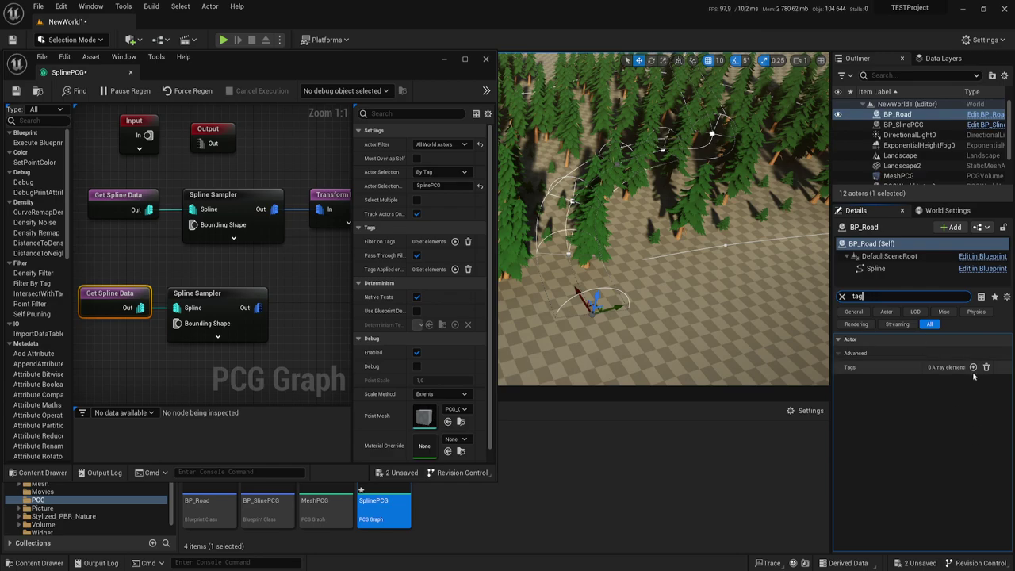
{"action": "left_click", "coordinate": [973, 367]}
{"action": "type", "text": "ROAD"}
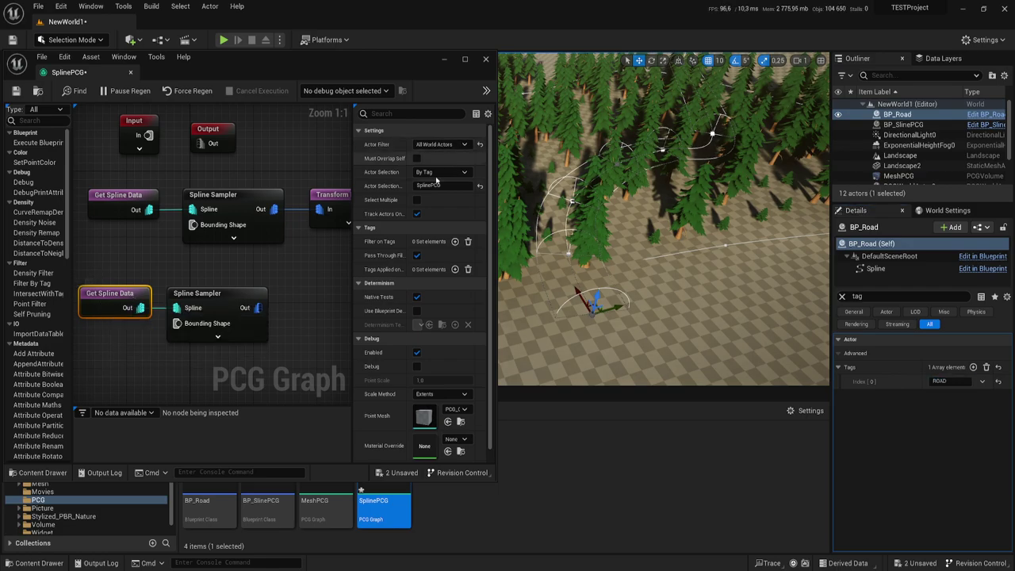
Enter ROAD as the tag value and set the copied Get Spline Data's Actor Selection to By Class
{"action": "left_click_drag", "start_coordinate": [450, 187], "coordinate": [403, 190]}
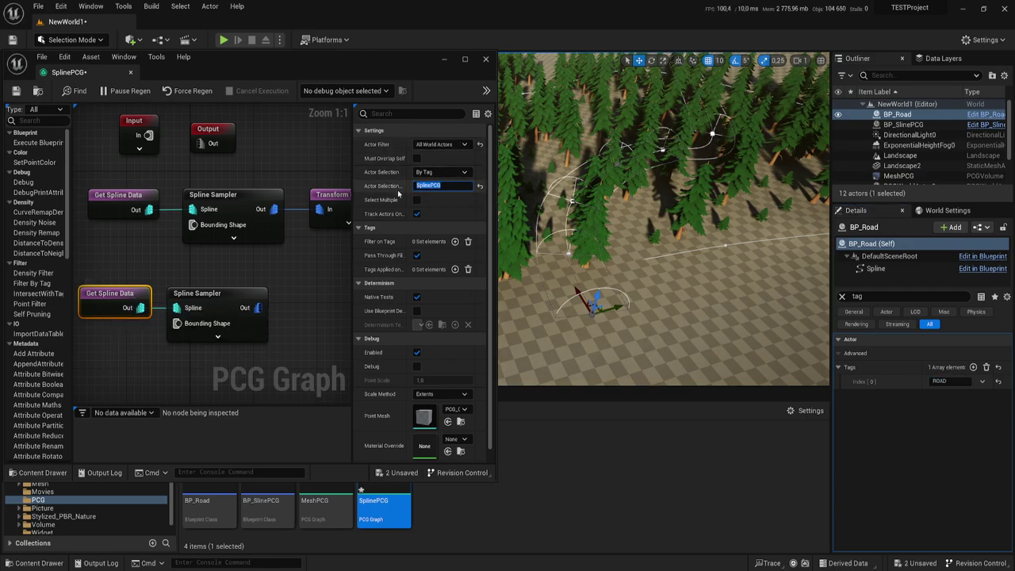
{"action": "type", "text": "ROAD"}
{"action": "left_click", "coordinate": [436, 172]}
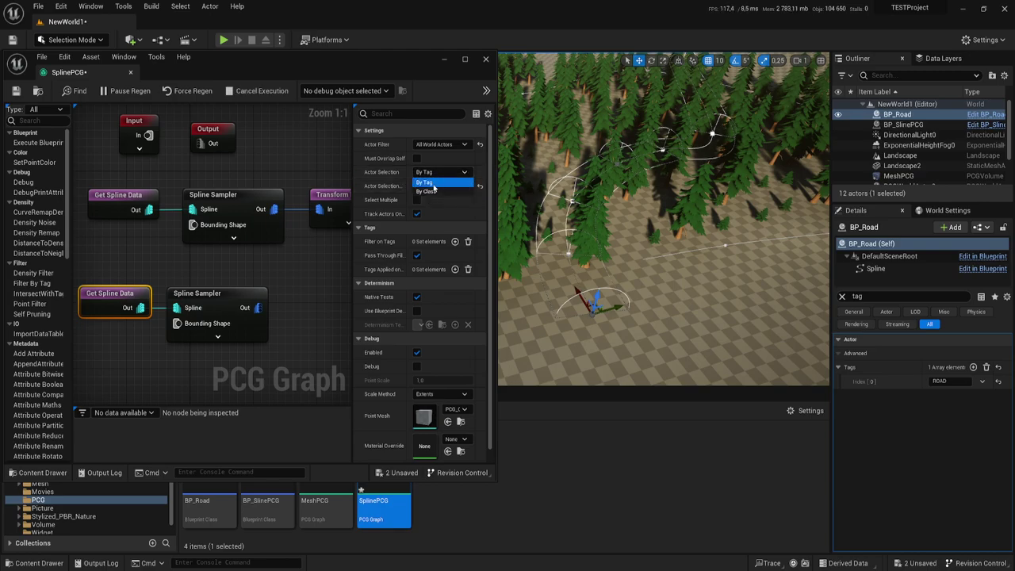
{"action": "left_click", "coordinate": [432, 192]}
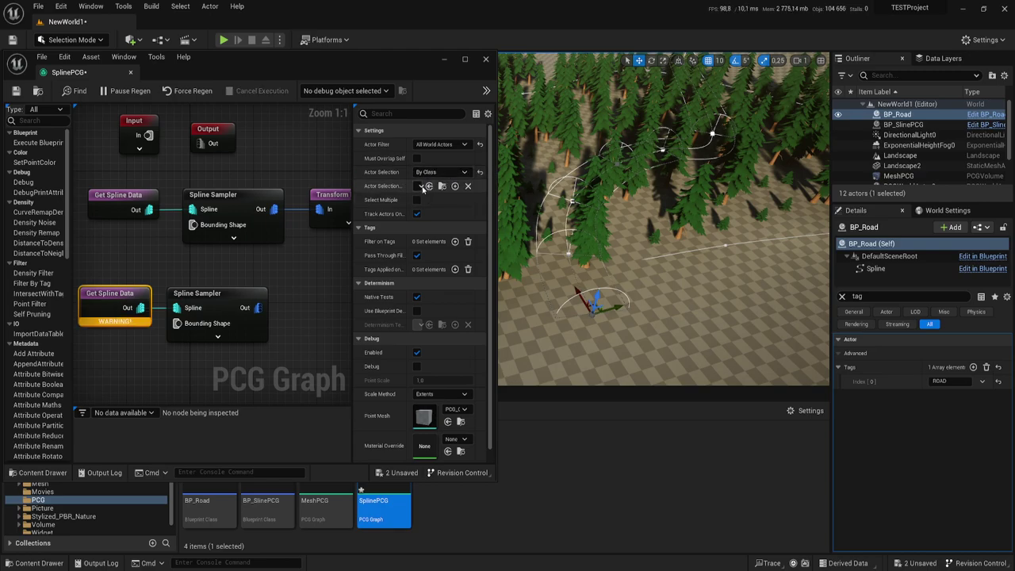
Assign the BP_Road blueprint as the actor class for the copied Get Spline Data
{"action": "left_click", "coordinate": [421, 185]}
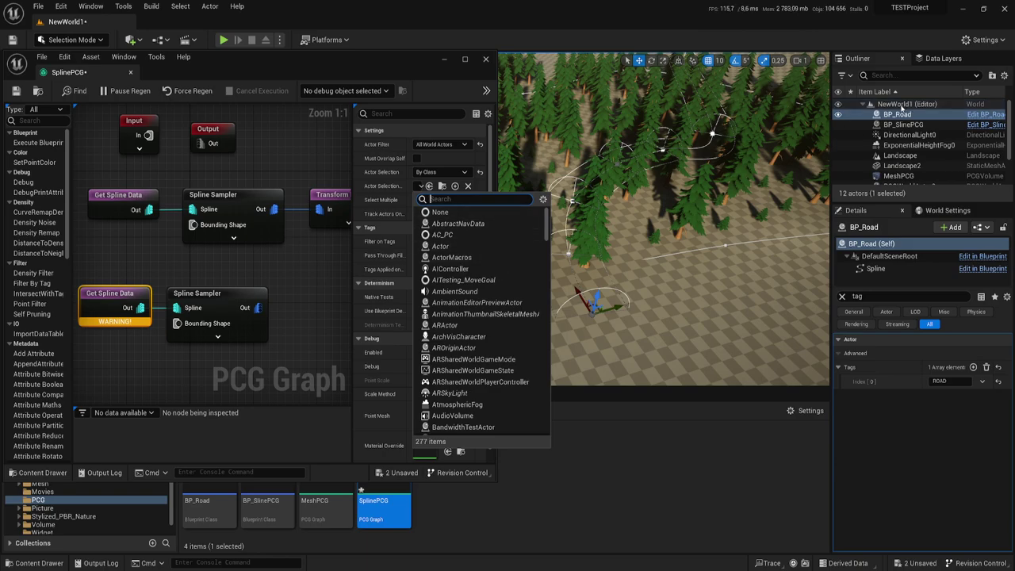
{"action": "left_click", "coordinate": [187, 494]}
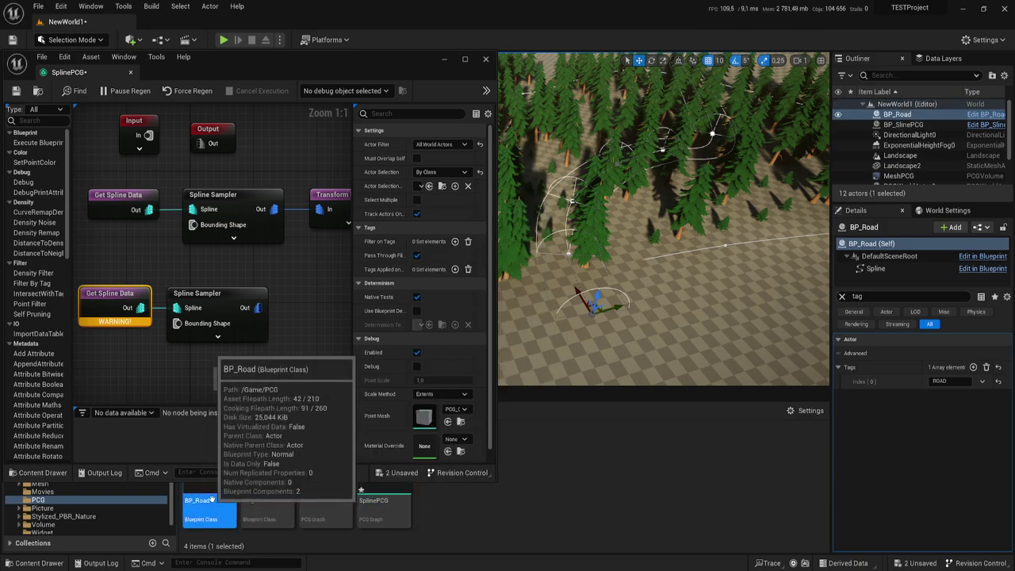
{"action": "left_click", "coordinate": [429, 187]}
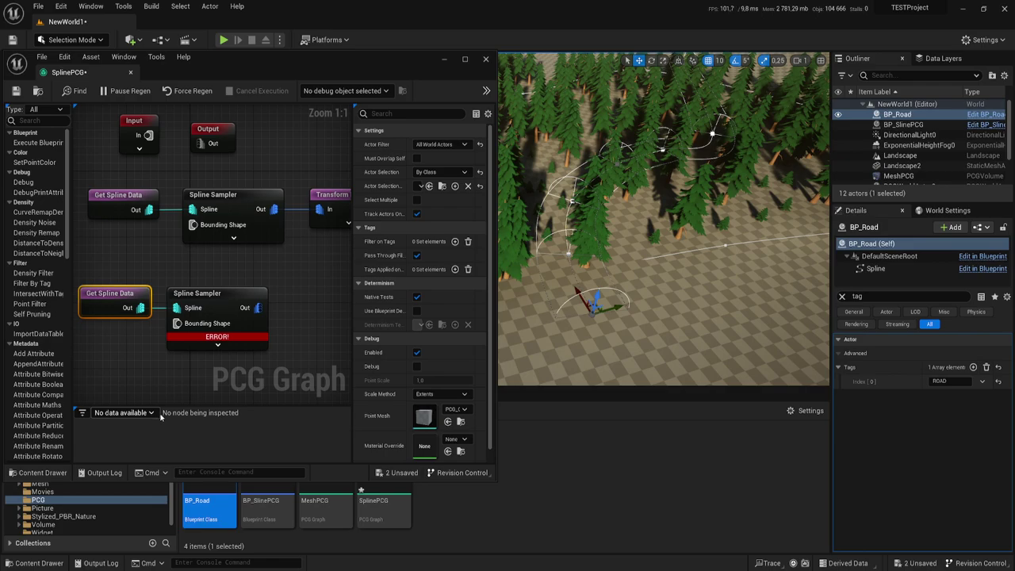
{"action": "left_click", "coordinate": [218, 314]}
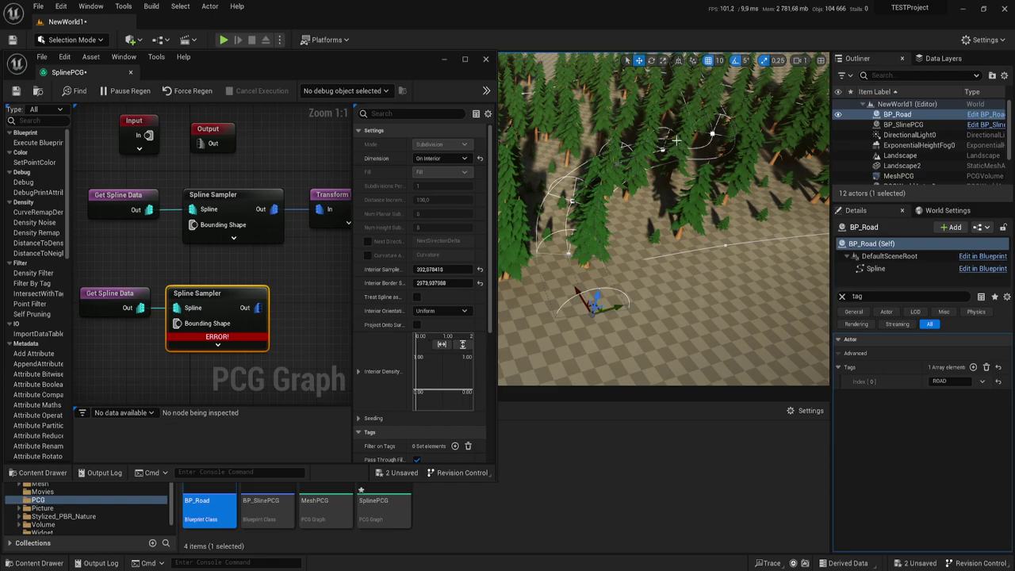
Change the copied Spline Sampler's Dimension from On Interior to On Spline
{"action": "left_click", "coordinate": [453, 159]}
{"action": "left_click", "coordinate": [432, 169]}
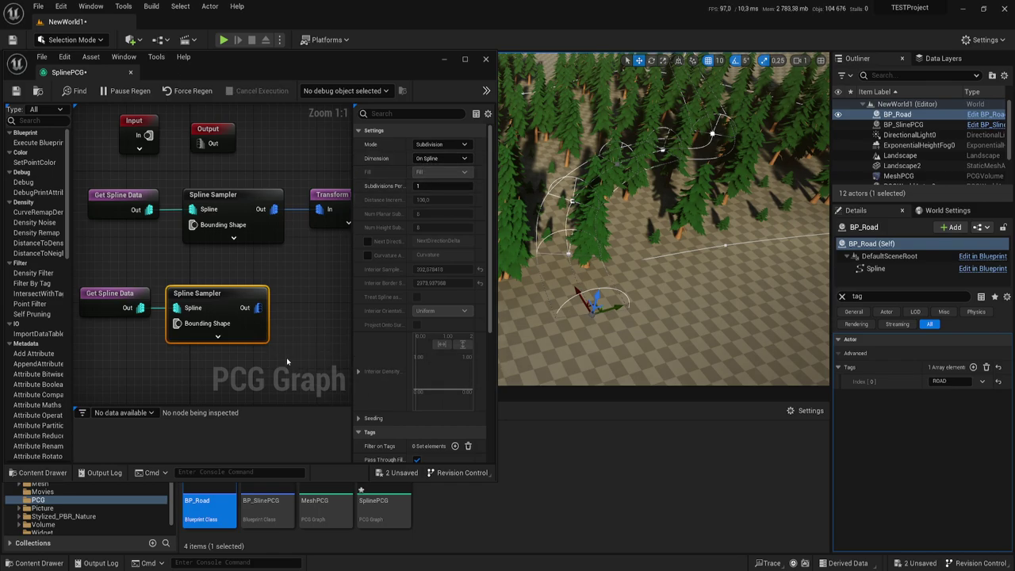
{"action": "mouse_move", "coordinate": [289, 355]}
{"action": "right_mouse_down"}
{"action": "mouse_move", "coordinate": [272, 317]}
{"action": "mouse_move", "coordinate": [286, 318]}
{"action": "right_mouse_up"}
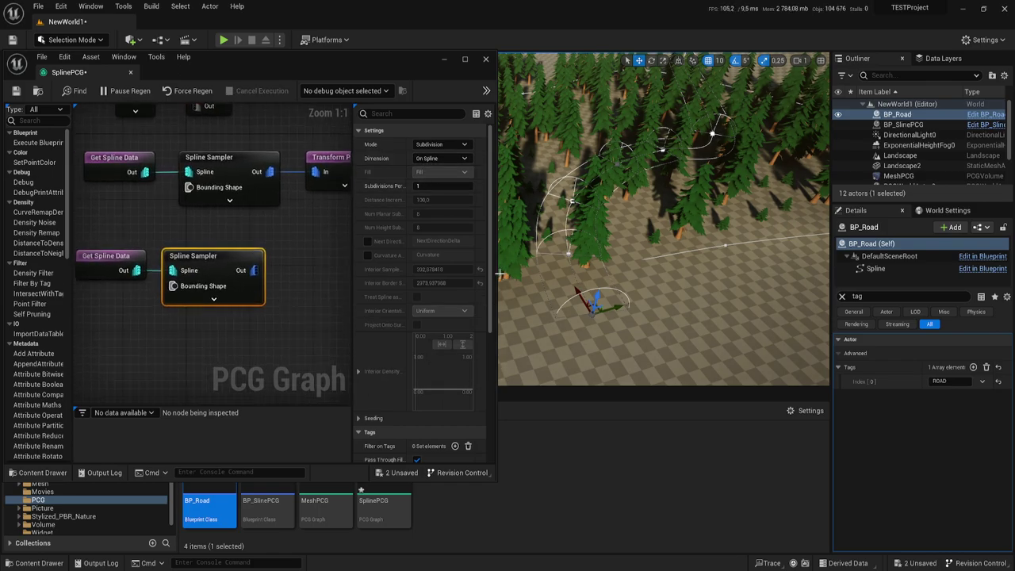
{"action": "left_click_drag", "start_coordinate": [495, 273], "coordinate": [510, 274]}
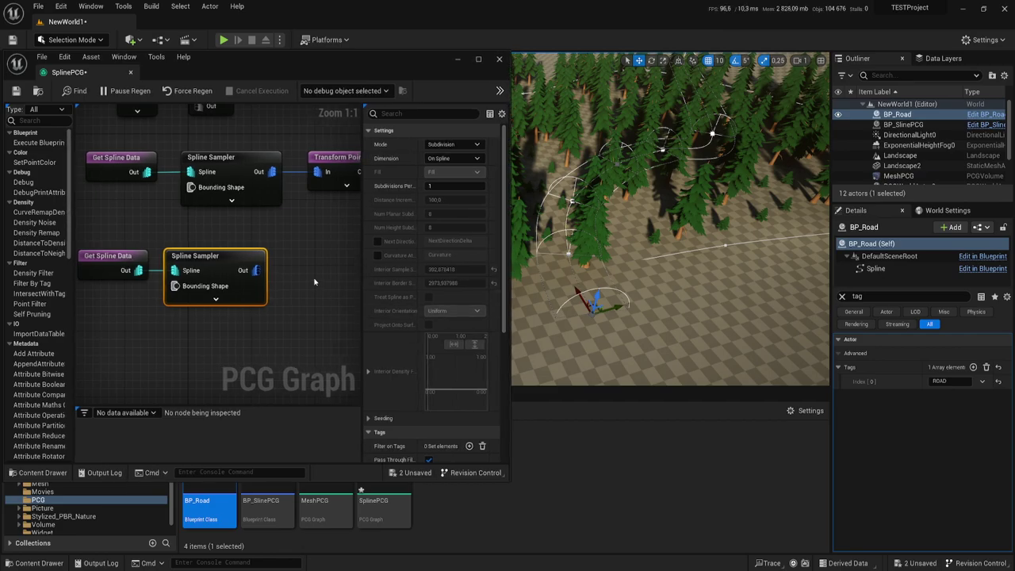
{"action": "right_click_drag", "start_coordinate": [277, 272], "coordinate": [207, 271]}
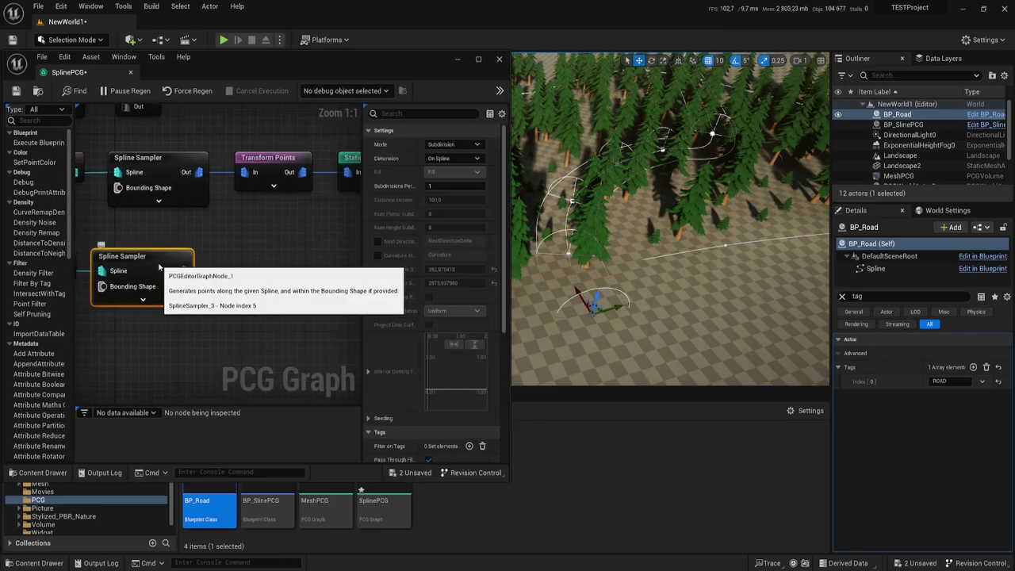
Show the Spline Sampler's debug cubes and feed its output into a new Bounds Modifier beside it
{"action": "key", "text": "d"}
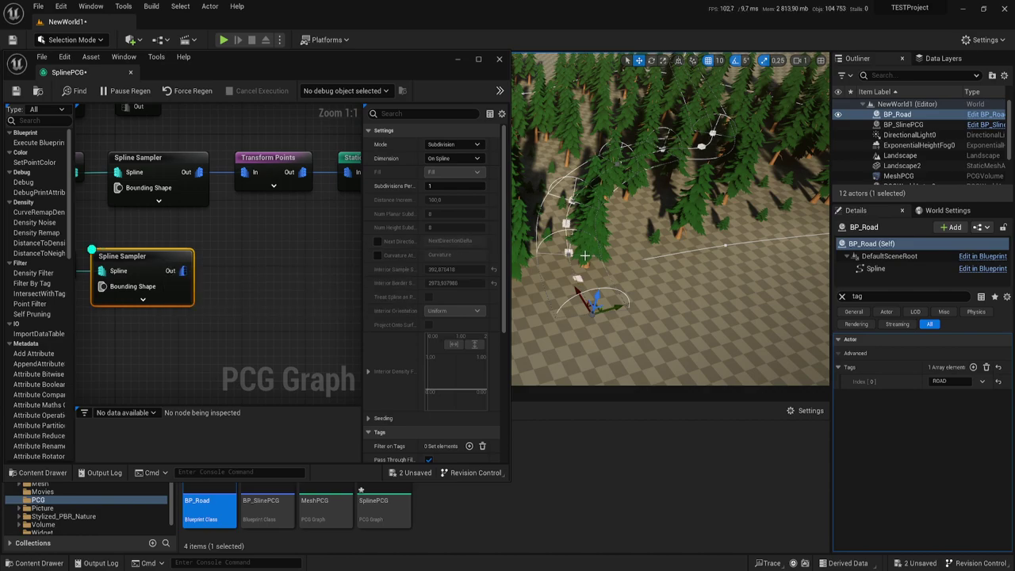
{"action": "right_click_drag", "start_coordinate": [623, 240], "coordinate": [610, 231]}
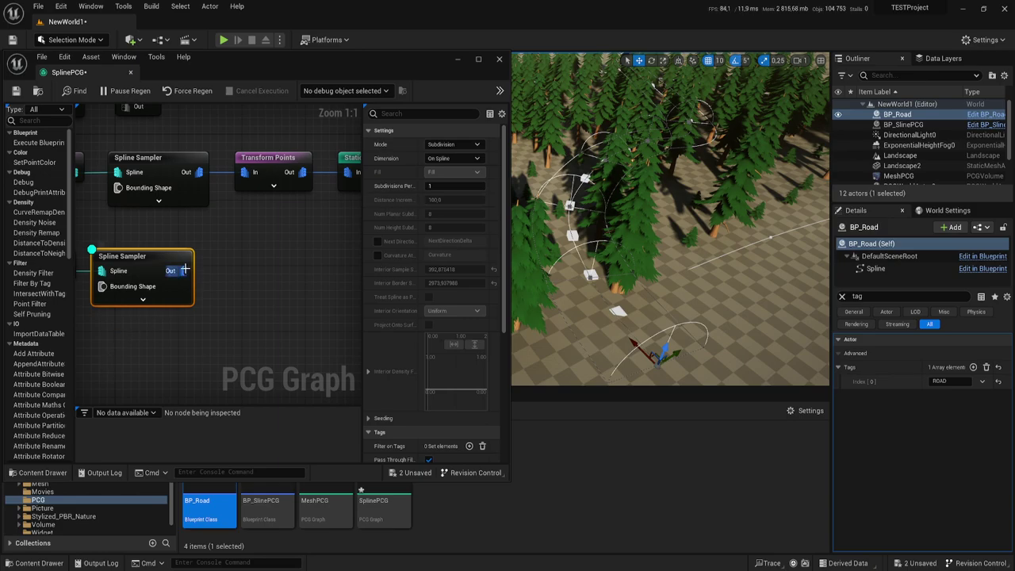
{"action": "left_click_drag", "start_coordinate": [184, 271], "coordinate": [240, 264]}
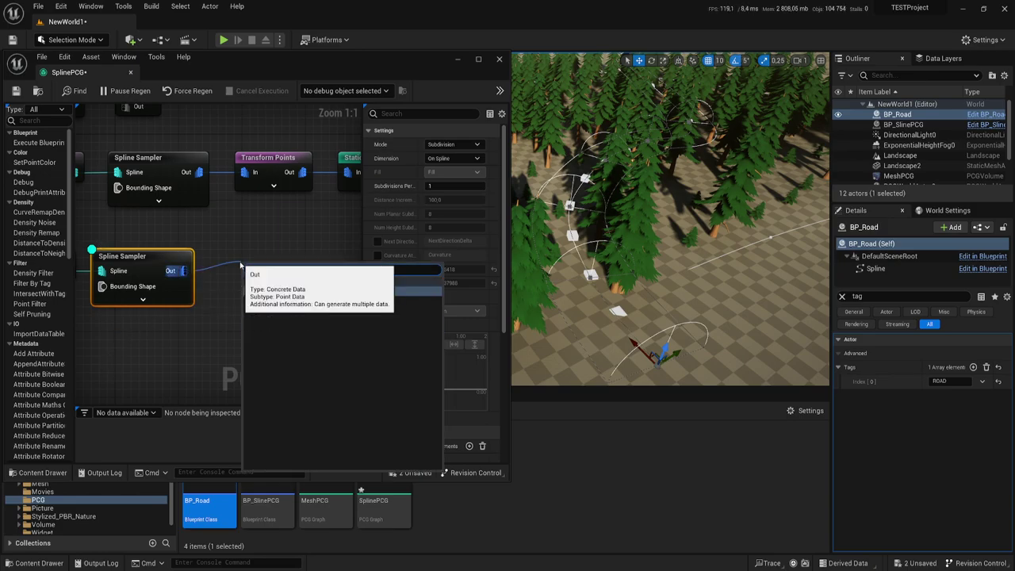
{"action": "type", "text": "bou"}
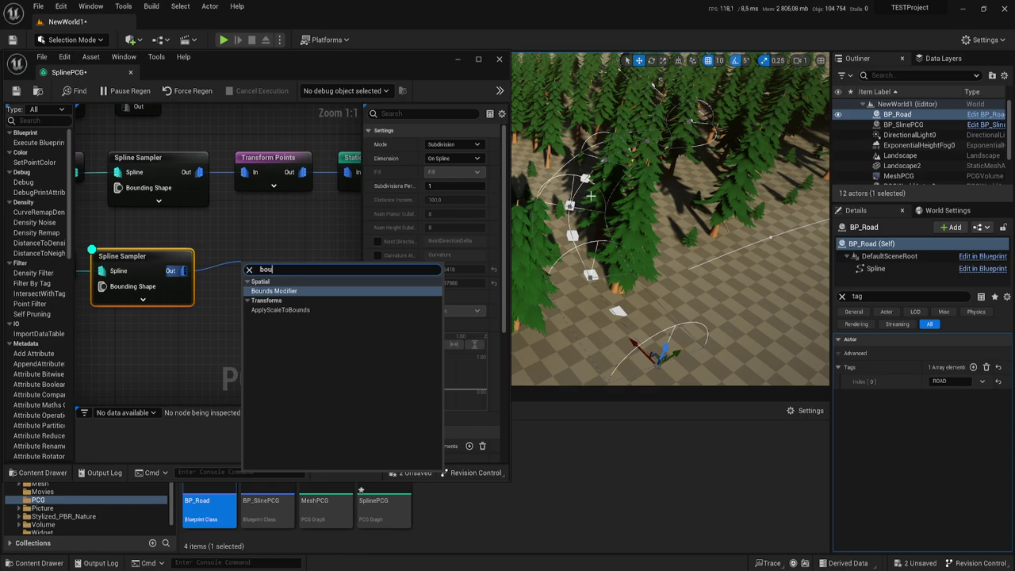
{"action": "left_click", "coordinate": [276, 291]}
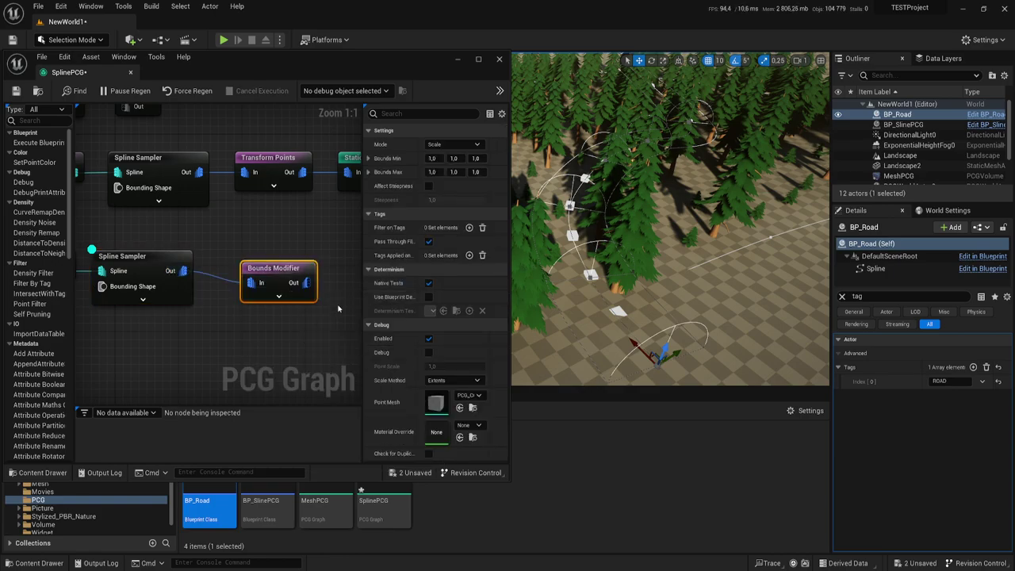
{"action": "left_click_drag", "start_coordinate": [295, 271], "coordinate": [265, 259]}
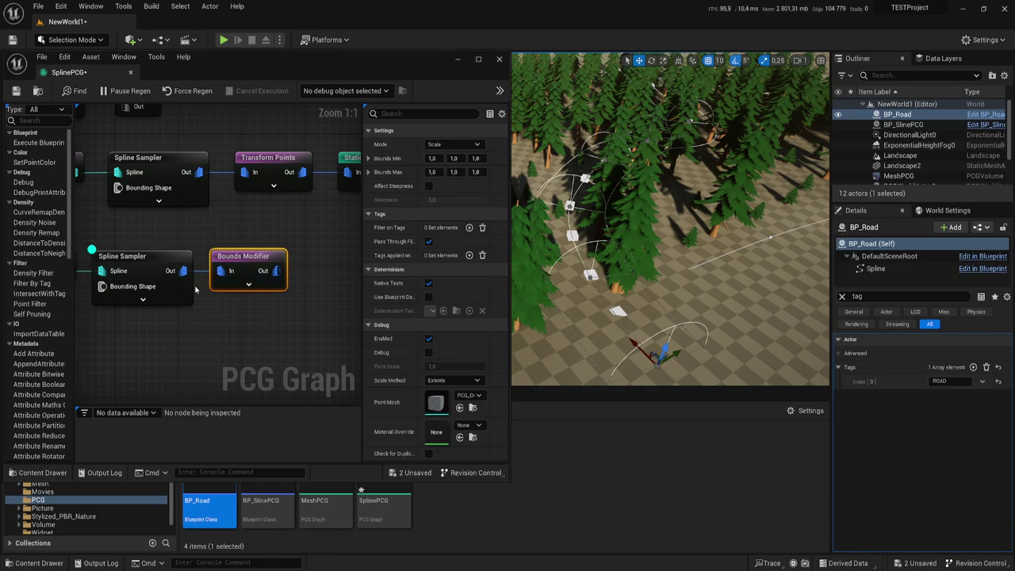
{"action": "left_click", "coordinate": [135, 265]}
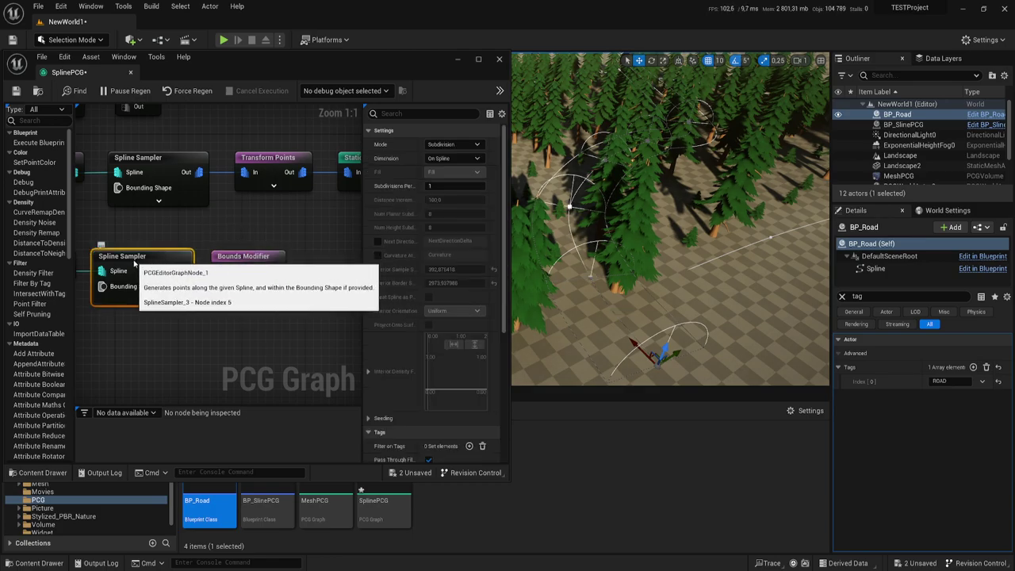
Keep the Bounds Modifier in Scale mode and set its Bounds Min Y and Z to 300
{"action": "left_click", "coordinate": [242, 260]}
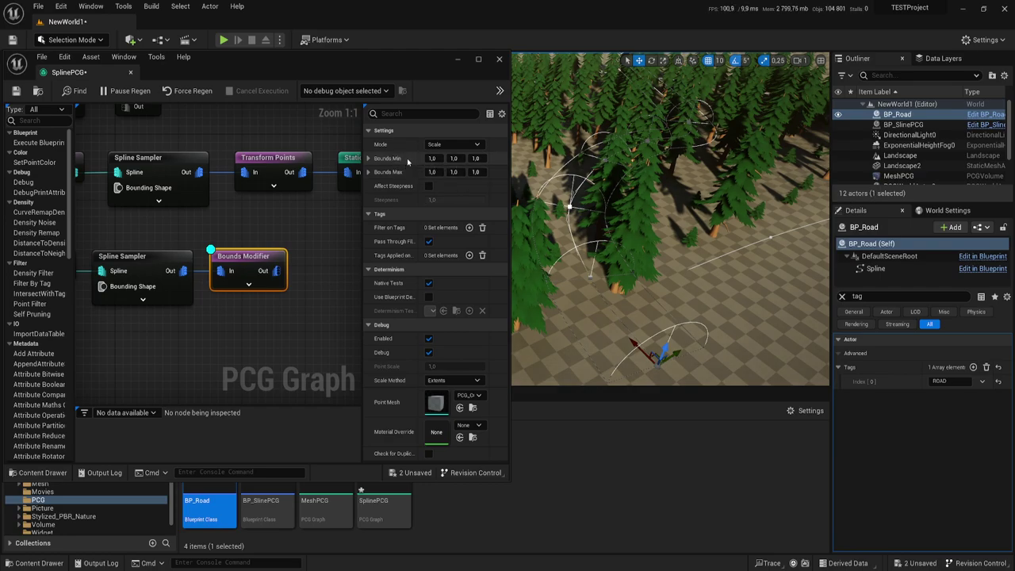
{"action": "left_click", "coordinate": [452, 145]}
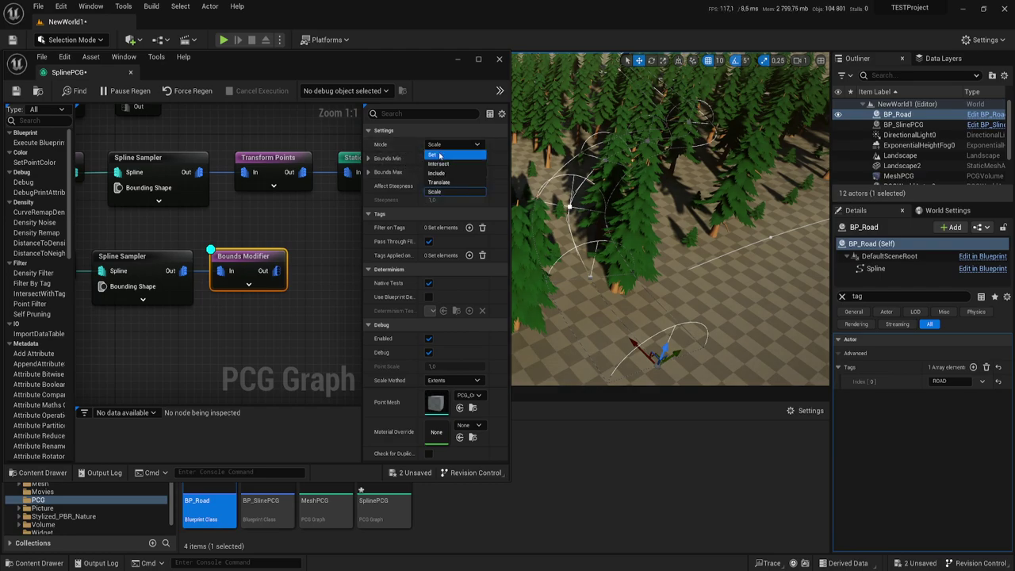
{"action": "left_click", "coordinate": [434, 193]}
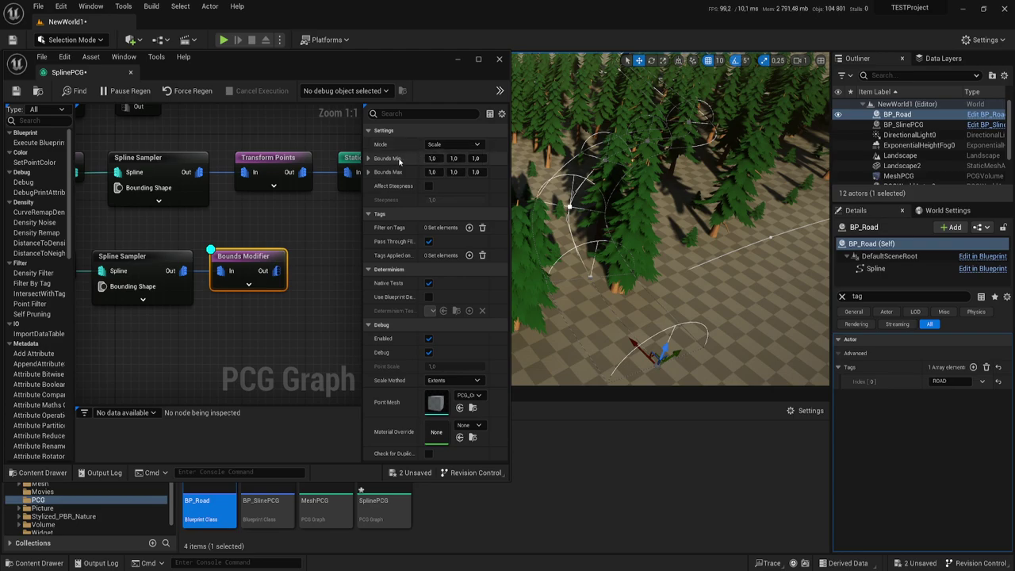
{"action": "left_click", "coordinate": [454, 158]}
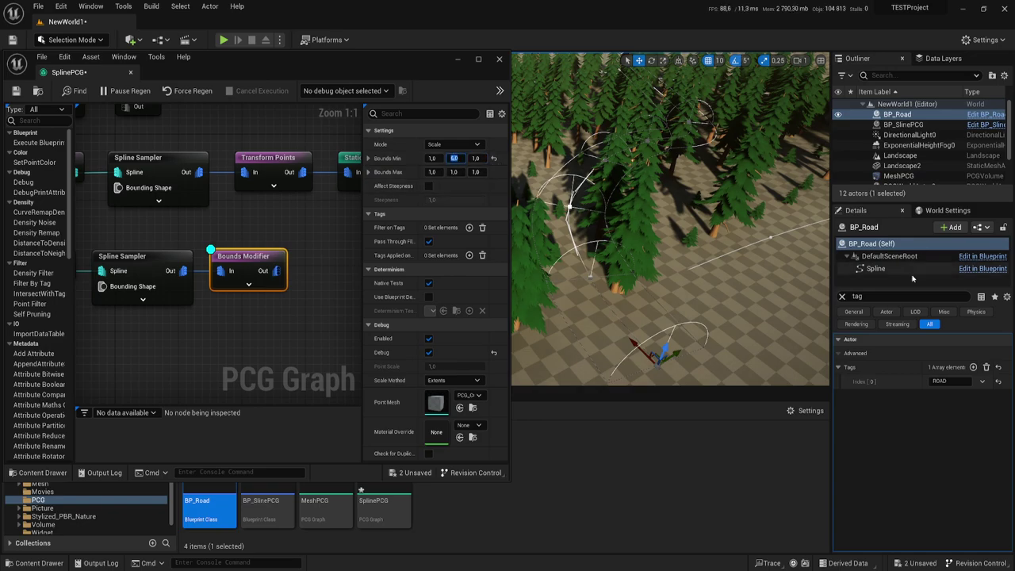
{"action": "left_click", "coordinate": [842, 296]}
{"action": "left_click", "coordinate": [454, 158]}
{"action": "type", "text": "360"}
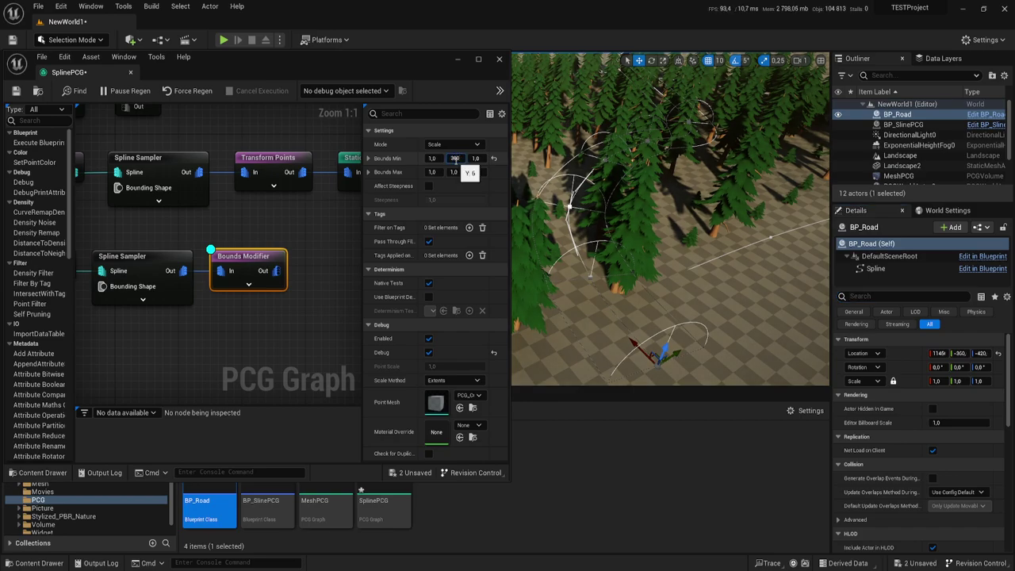
{"action": "key", "text": "Return"}
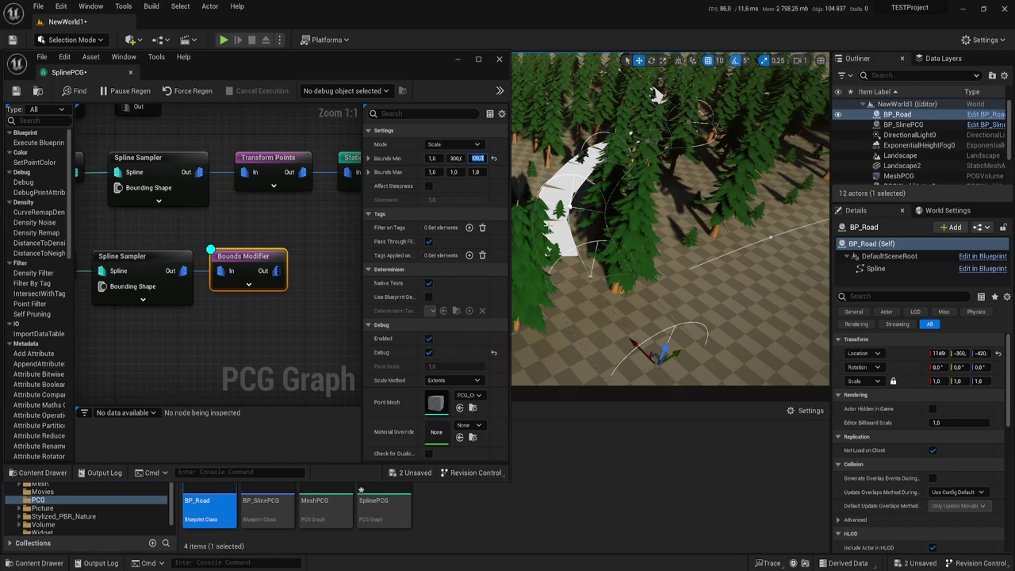
{"action": "right_click_drag", "start_coordinate": [655, 94], "coordinate": [656, 93]}
{"action": "left_click_drag", "start_coordinate": [478, 158], "coordinate": [508, 158]}
{"action": "type", "text": "300"}
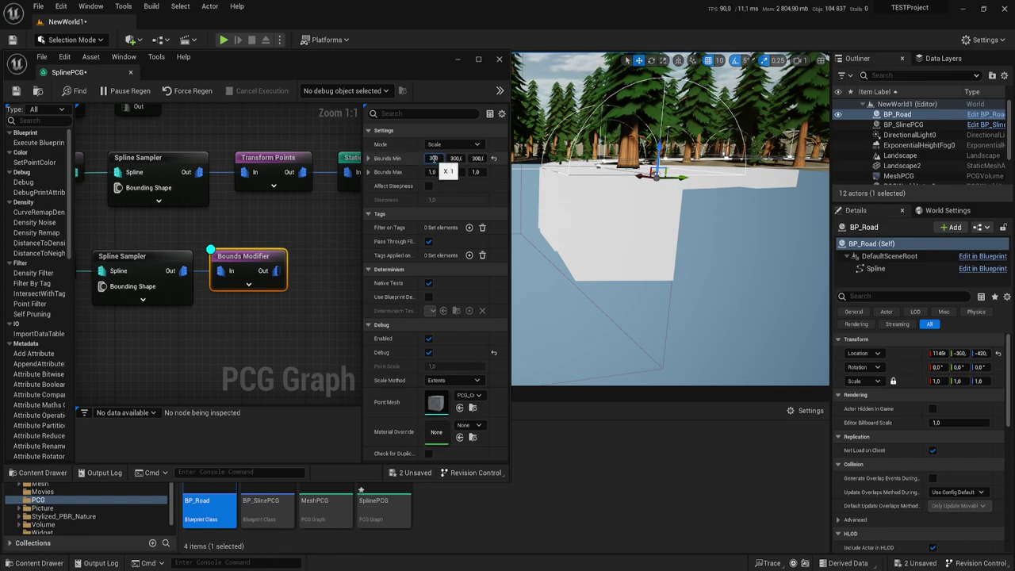
Set the Bounds Modifier's Min X to 1 and its Bounds Max to 1, 300, 300
{"action": "key", "text": "Return"}
{"action": "right_click_drag", "start_coordinate": [670, 238], "coordinate": [670, 238]}
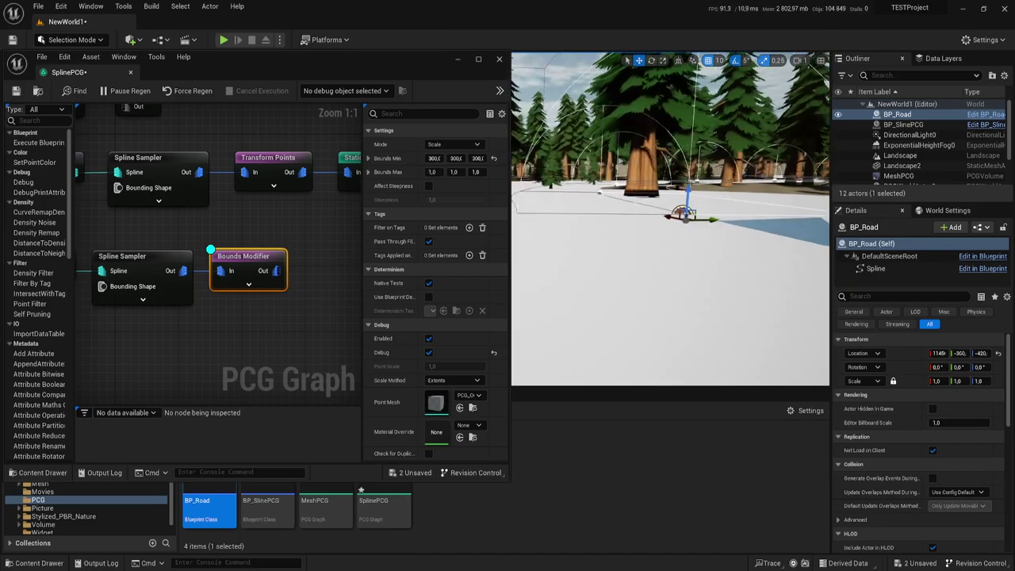
{"action": "right_click_drag", "start_coordinate": [670, 238], "coordinate": [670, 238]}
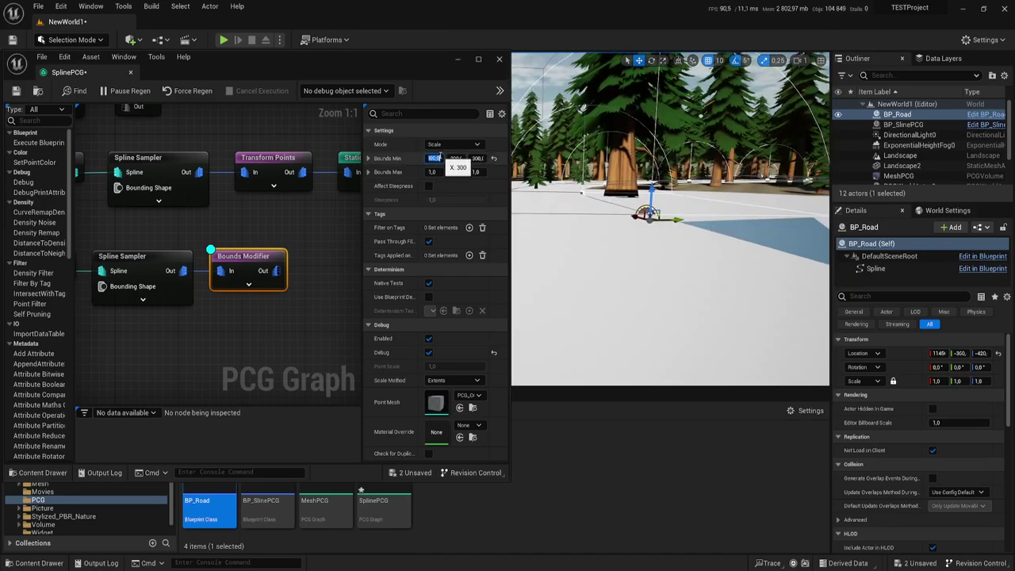
{"action": "type", "text": "1"}
{"action": "key", "text": "Return"}
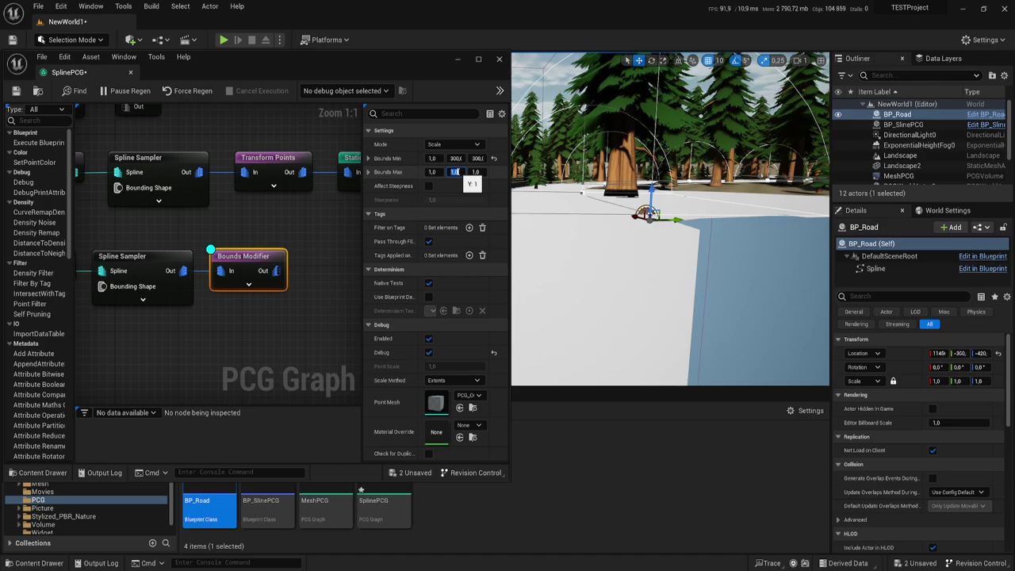
{"action": "type", "text": "300"}
{"action": "key", "text": "Return"}
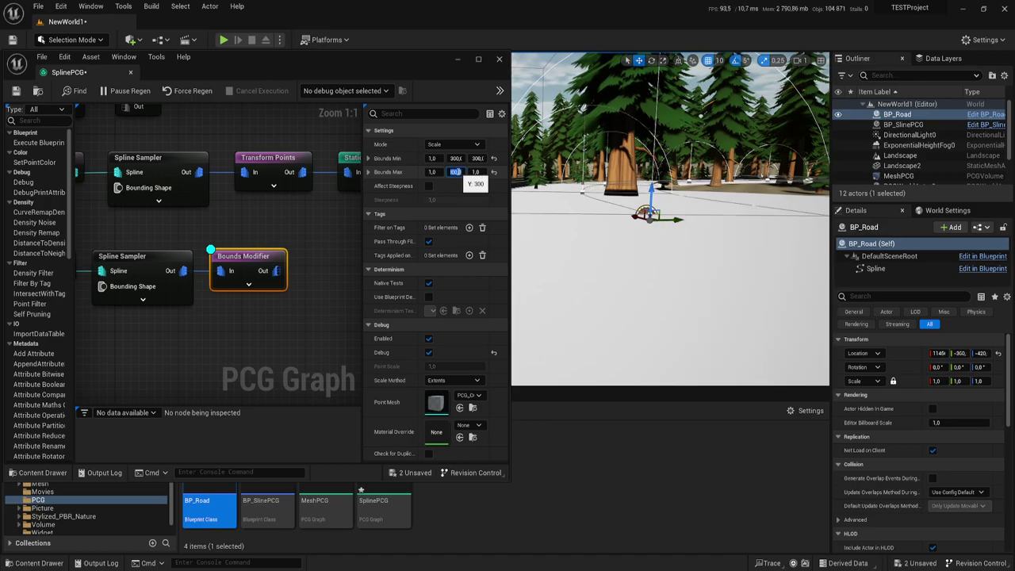
{"action": "mouse_move", "coordinate": [555, 191]}
{"action": "right_mouse_down"}
{"action": "mouse_move", "coordinate": [603, 187]}
{"action": "mouse_move", "coordinate": [571, 198]}
{"action": "right_mouse_up"}
{"action": "type", "text": "300"}
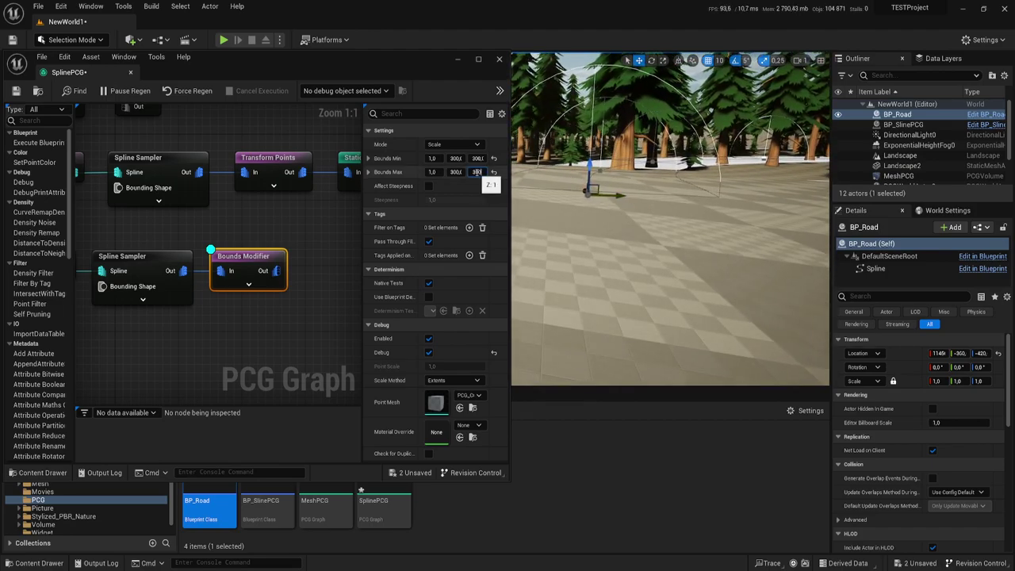
{"action": "key", "text": "Return"}
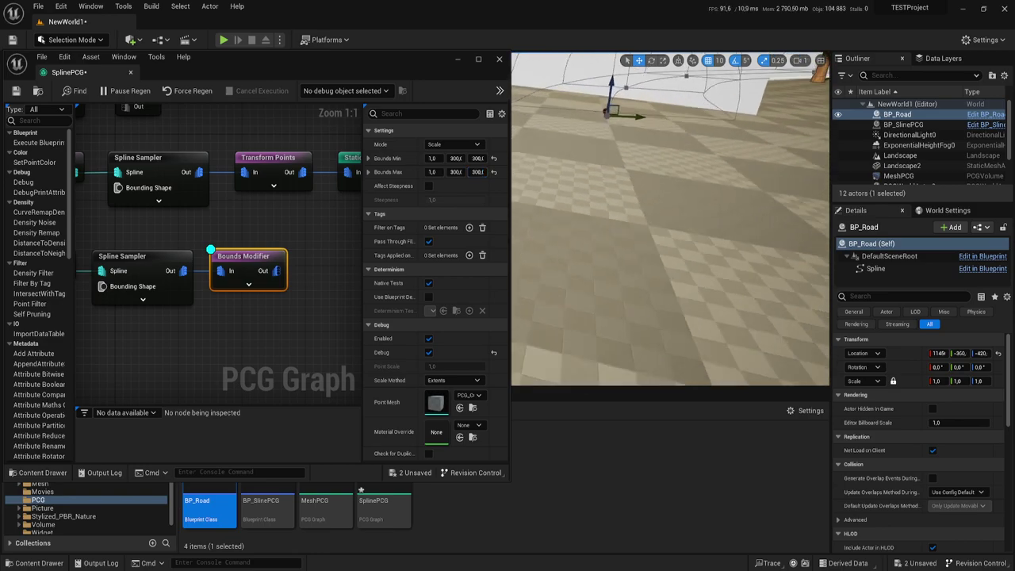
{"action": "right_click_drag", "start_coordinate": [666, 238], "coordinate": [650, 238]}
{"action": "right_click_drag", "start_coordinate": [627, 205], "coordinate": [623, 205]}
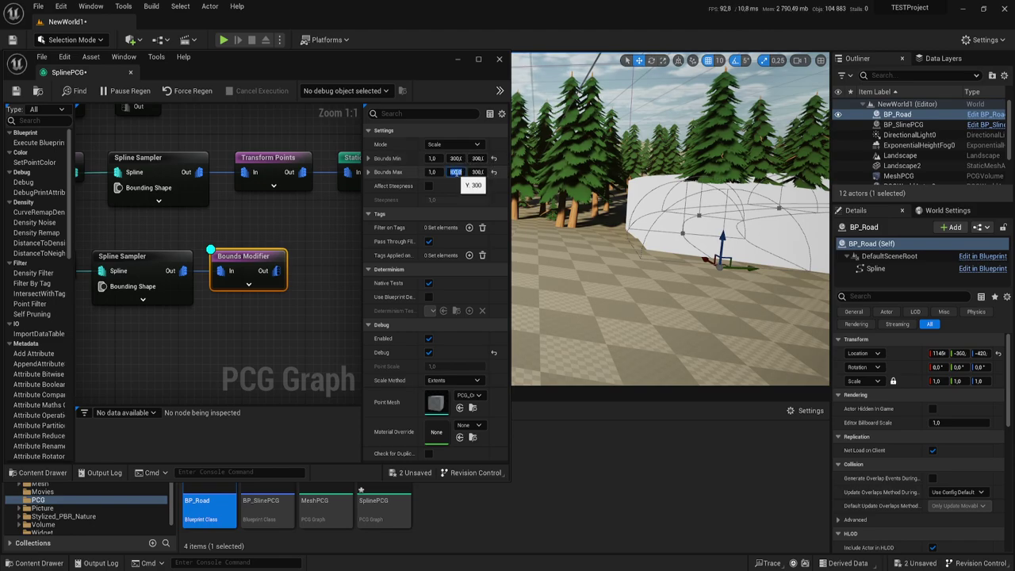
{"action": "right_click_drag", "start_coordinate": [670, 218], "coordinate": [670, 218]}
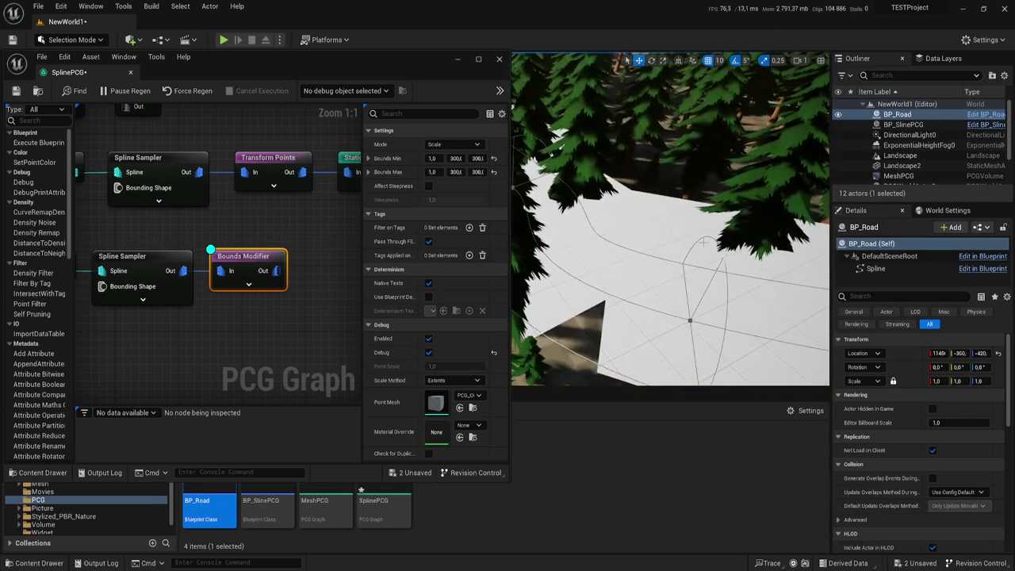
{"action": "scroll", "coordinate": [559, 195], "scroll_direction": "down", "scroll_amount": 10}
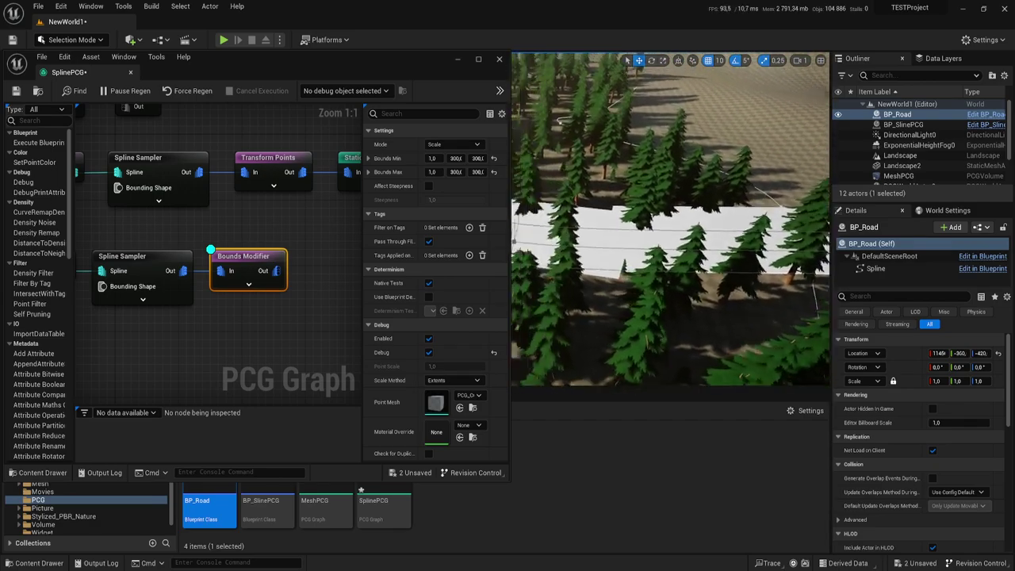
Enable debug on Transform Points with its Scale Method set to Absolute
{"action": "left_click", "coordinate": [263, 167]}
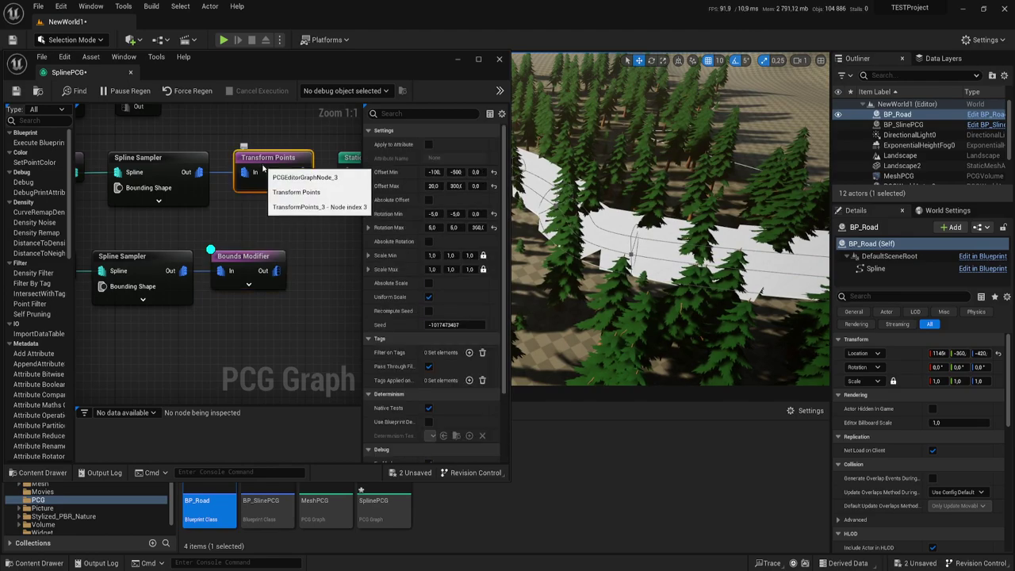
{"action": "key", "text": "d"}
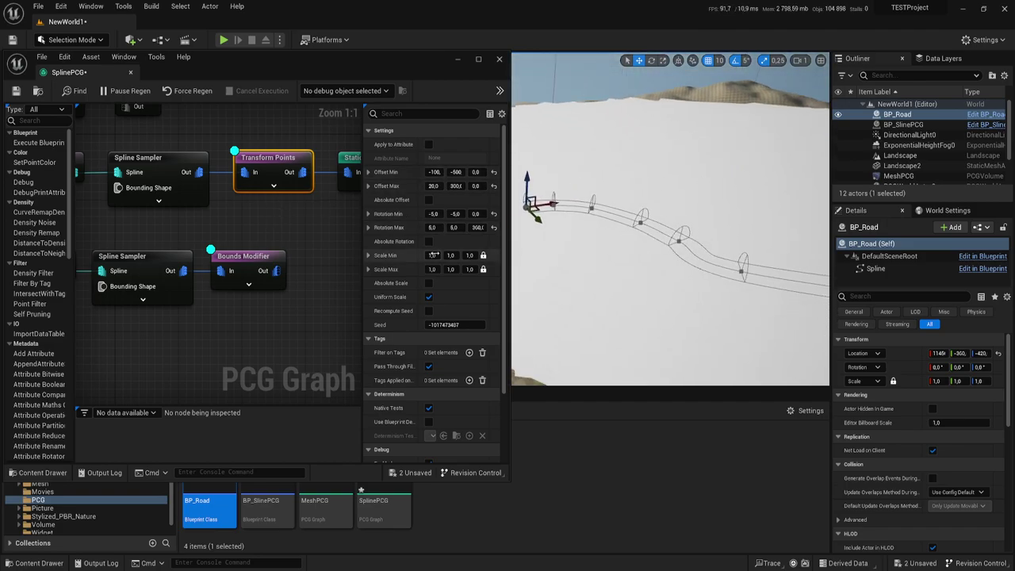
{"action": "scroll", "coordinate": [436, 296], "scroll_direction": "down", "scroll_amount": 3}
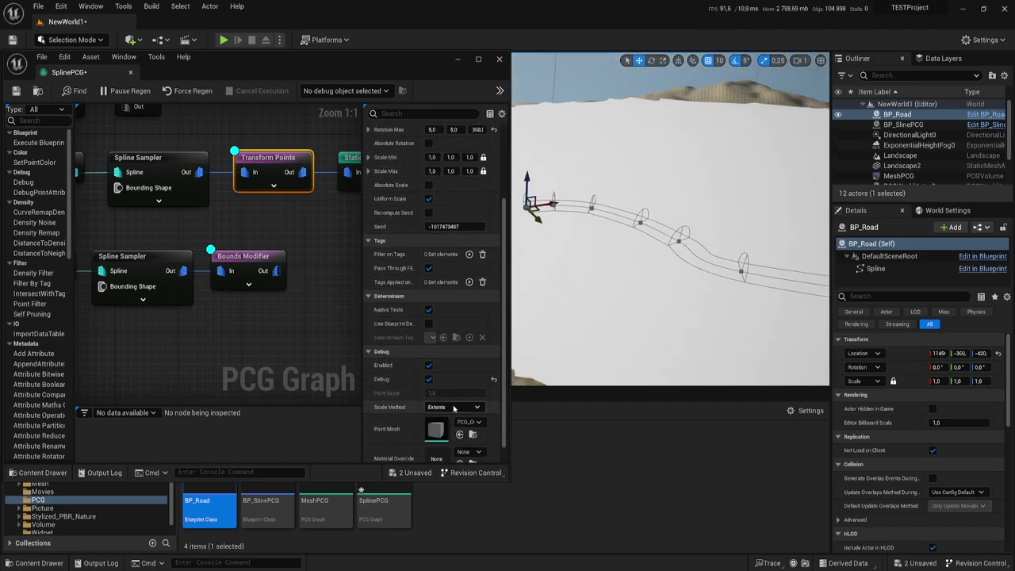
{"action": "left_click", "coordinate": [454, 407]}
{"action": "left_click", "coordinate": [448, 427]}
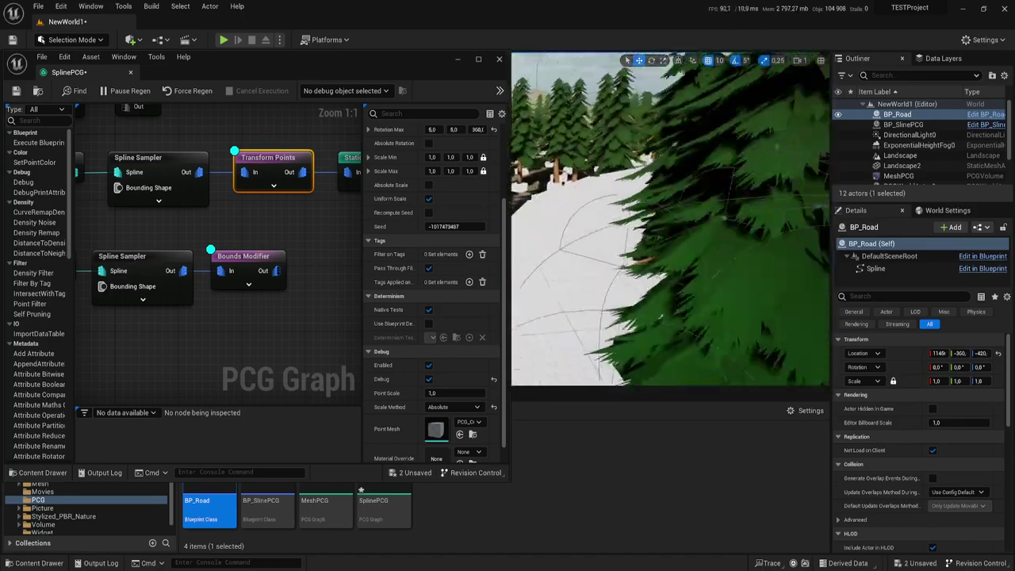
Add a Difference node after Transform Points and cut Transform Points' link into the Static Mesh Spawner
{"action": "right_click_drag", "start_coordinate": [309, 230], "coordinate": [187, 233]}
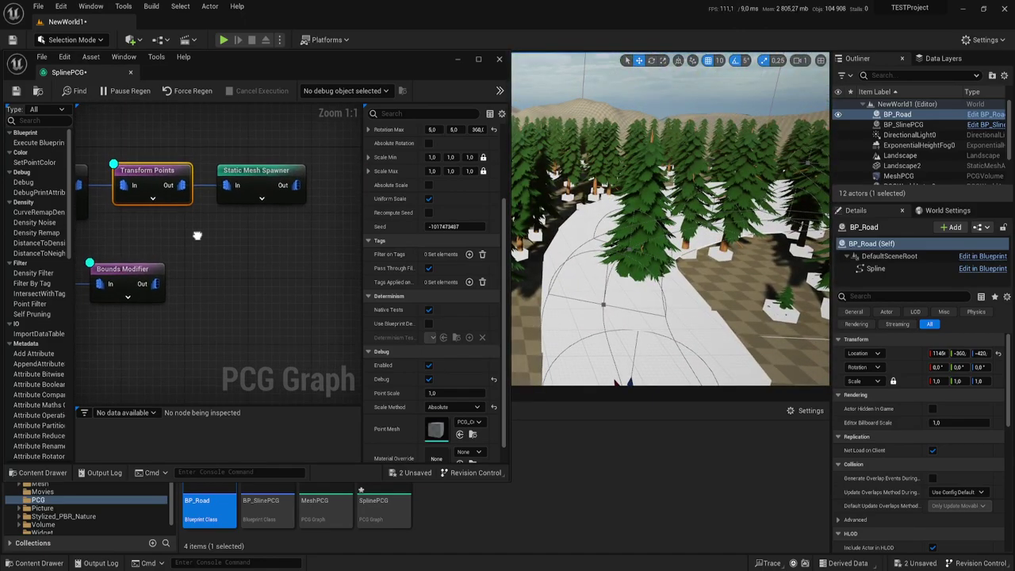
{"action": "left_click_drag", "start_coordinate": [181, 174], "coordinate": [235, 223]}
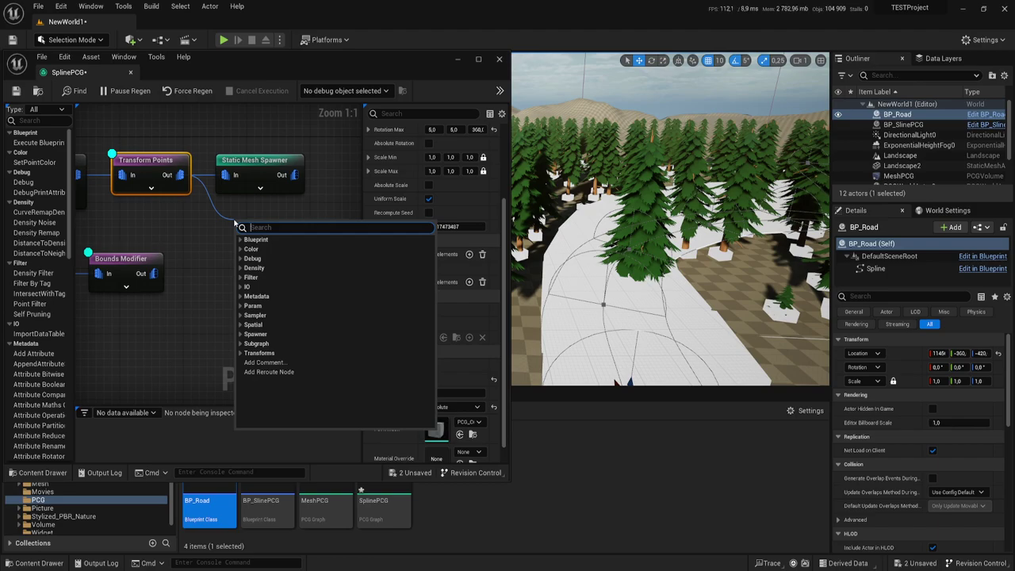
{"action": "type", "text": "di"}
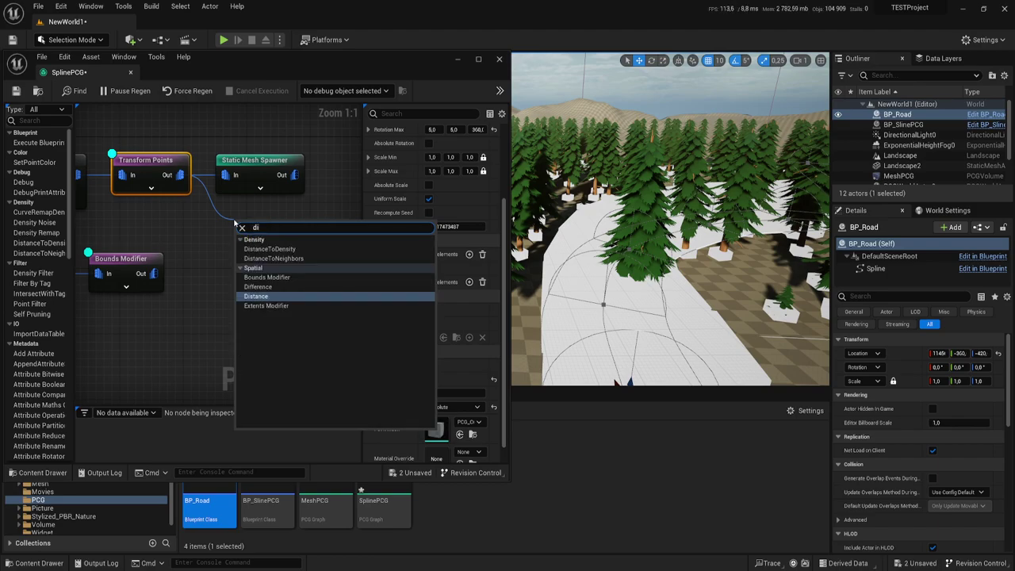
{"action": "left_click", "coordinate": [251, 287]}
{"action": "right_click_drag", "start_coordinate": [279, 198], "coordinate": [190, 220]}
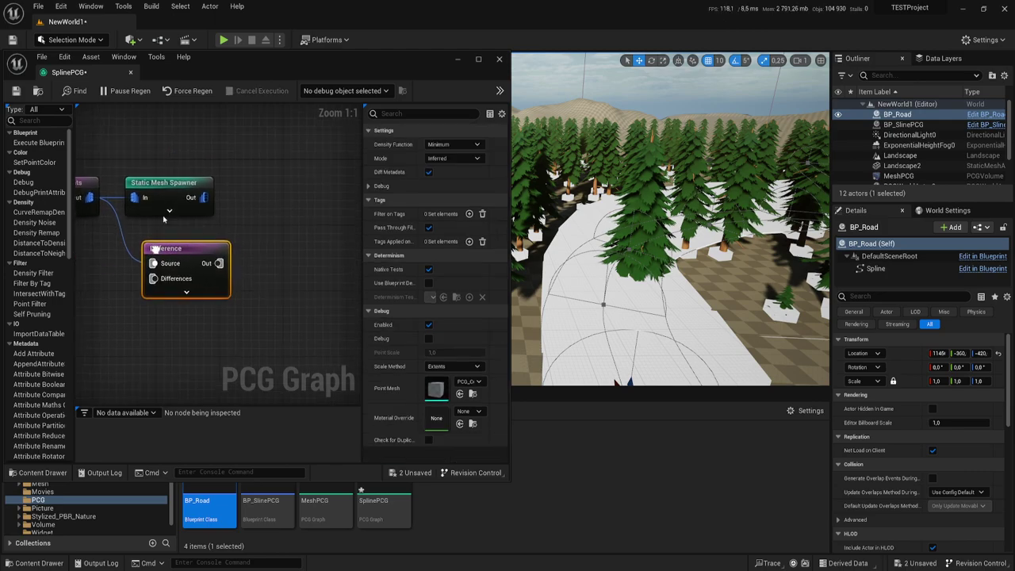
{"action": "left_click_drag", "start_coordinate": [218, 127], "coordinate": [306, 186]}
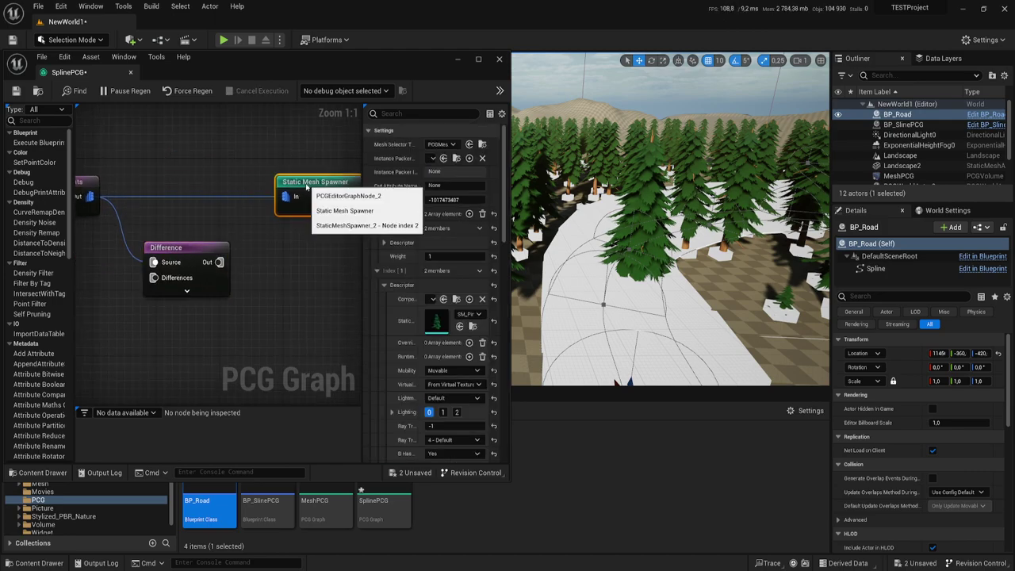
{"action": "left_click", "coordinate": [216, 155]}
{"action": "left_click", "coordinate": [223, 196], "text": "alt"}
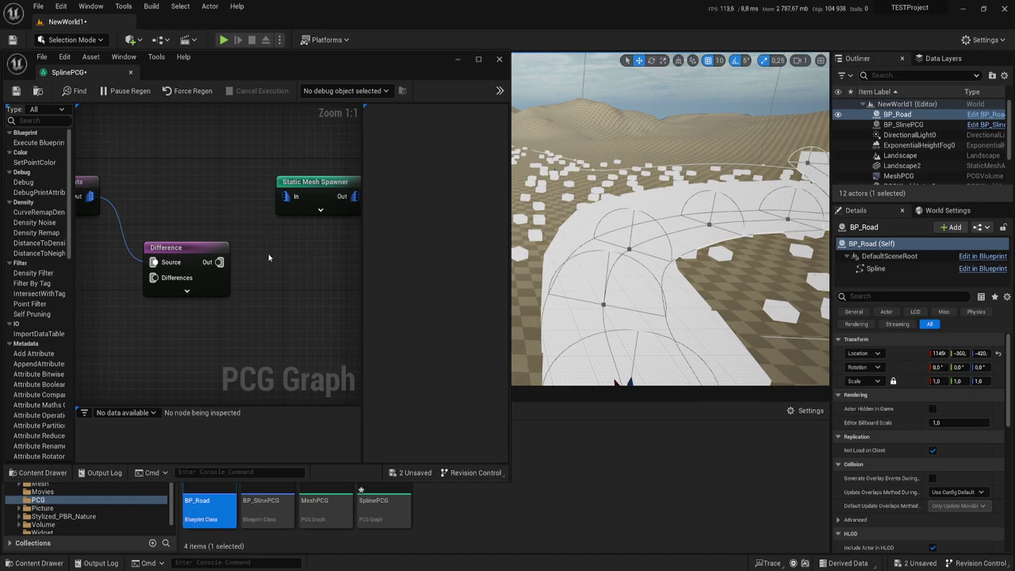
Turn off debug display on the Bounds Modifier node
{"action": "right_click_drag", "start_coordinate": [268, 257], "coordinate": [287, 233]}
{"action": "right_click_drag", "start_coordinate": [625, 254], "coordinate": [682, 285]}
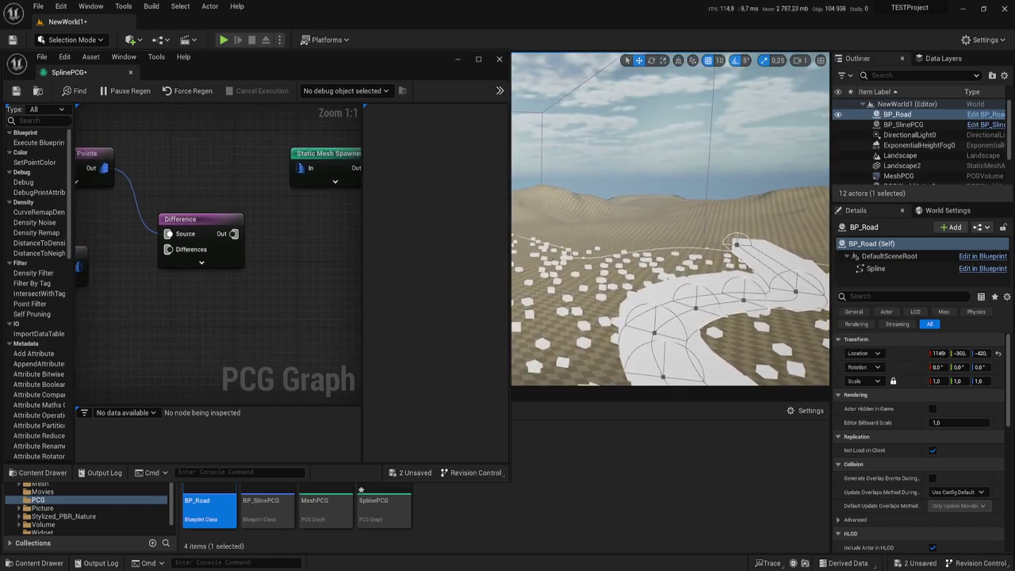
{"action": "right_click_drag", "start_coordinate": [682, 286], "coordinate": [650, 262]}
{"action": "mouse_move", "coordinate": [179, 311]}
{"action": "right_mouse_down"}
{"action": "mouse_move", "coordinate": [247, 281]}
{"action": "mouse_move", "coordinate": [251, 292]}
{"action": "right_mouse_up"}
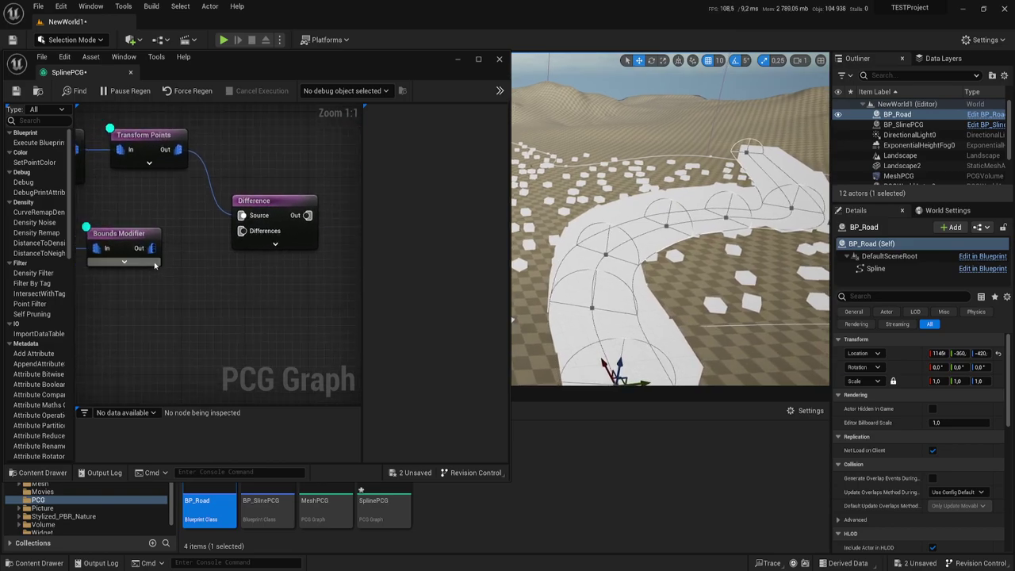
{"action": "left_click", "coordinate": [146, 238]}
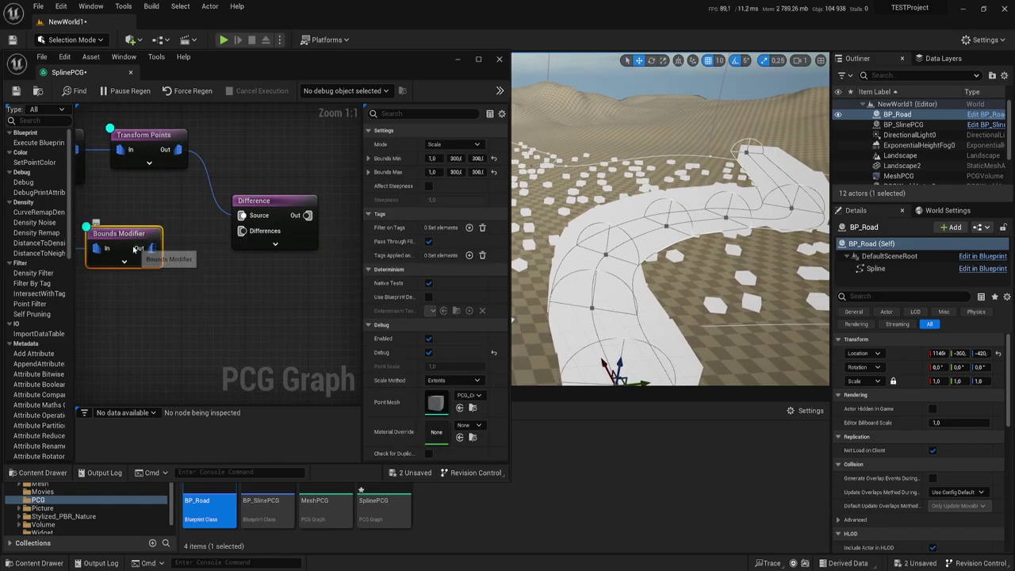
{"action": "key", "text": "d"}
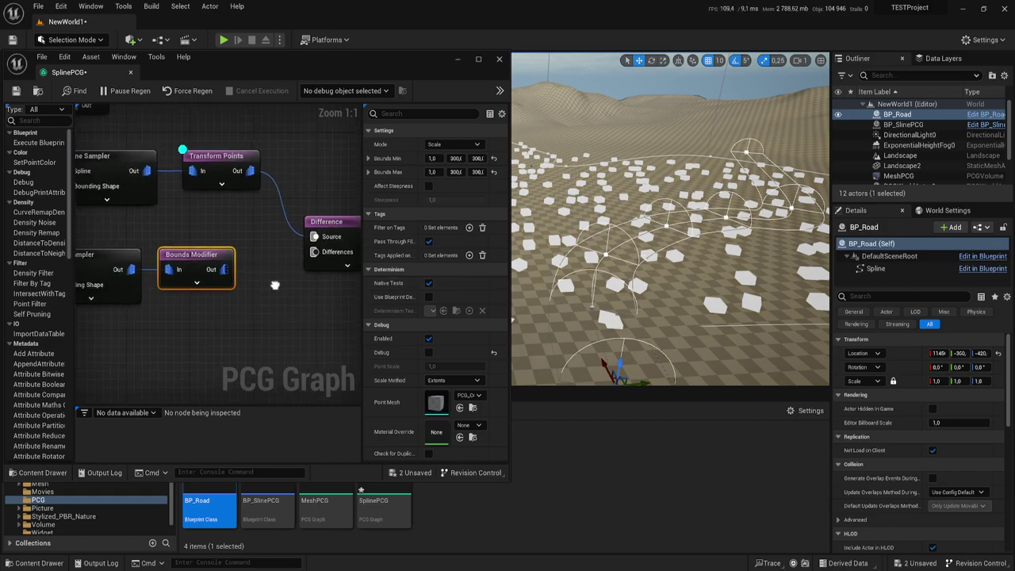
Connect the Bounds Modifier output to Difference's Differences input and move the Difference node up
{"action": "right_click_drag", "start_coordinate": [190, 231], "coordinate": [200, 236]}
{"action": "left_click_drag", "start_coordinate": [162, 253], "coordinate": [258, 241]}
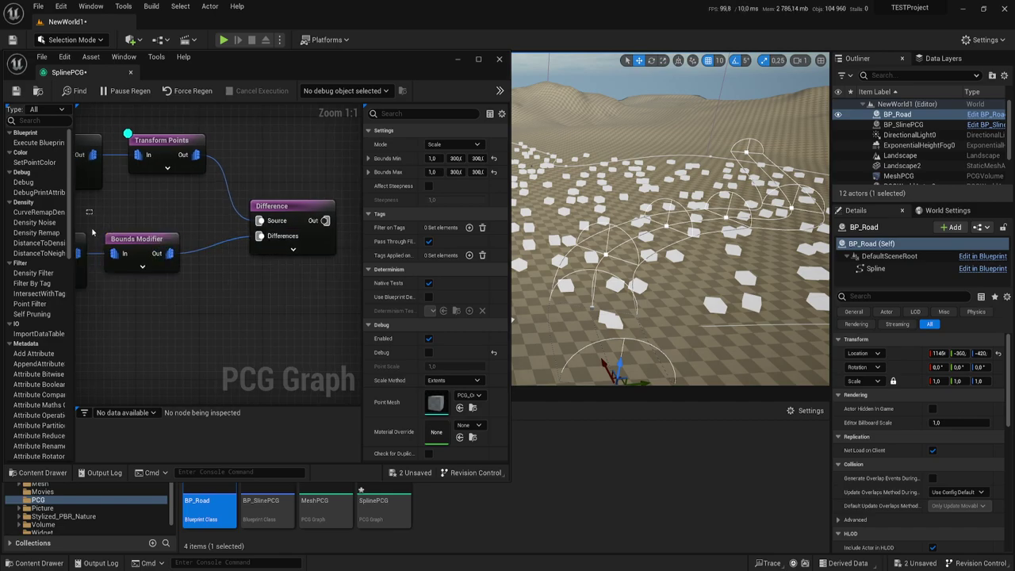
{"action": "left_click_drag", "start_coordinate": [93, 210], "coordinate": [191, 293]}
{"action": "right_click_drag", "start_coordinate": [189, 295], "coordinate": [138, 318]}
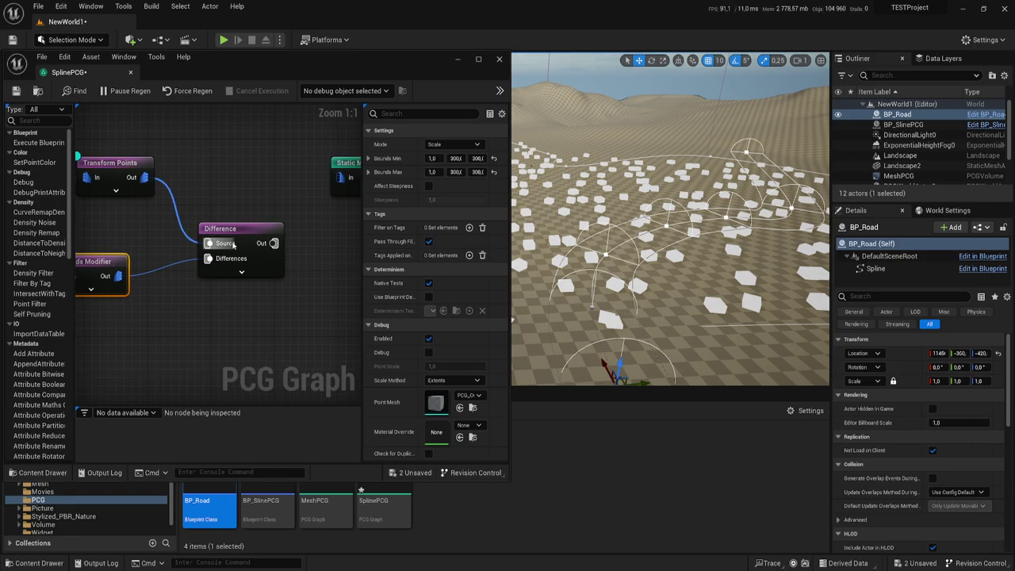
{"action": "left_click", "coordinate": [245, 242]}
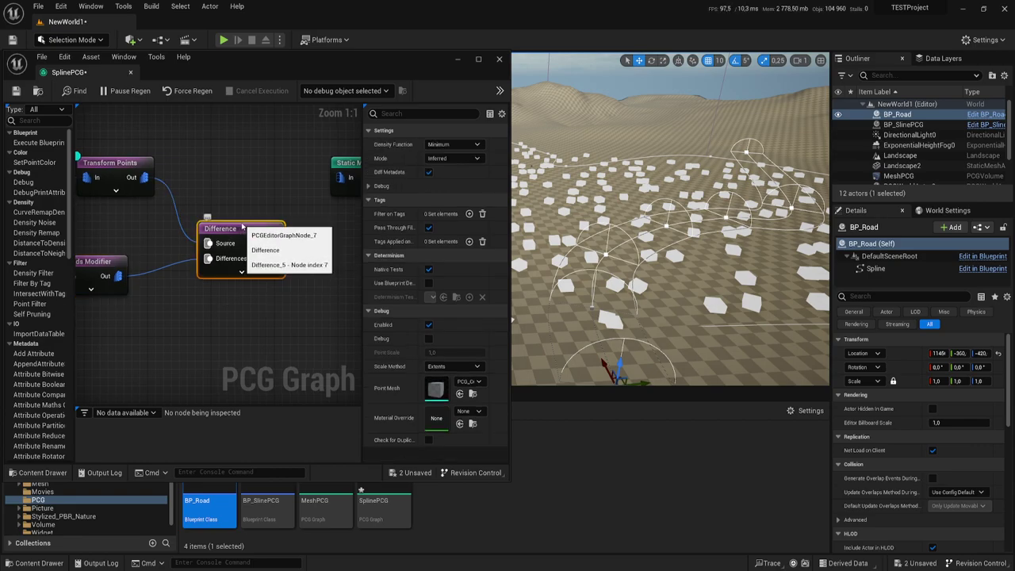
{"action": "key", "text": "d"}
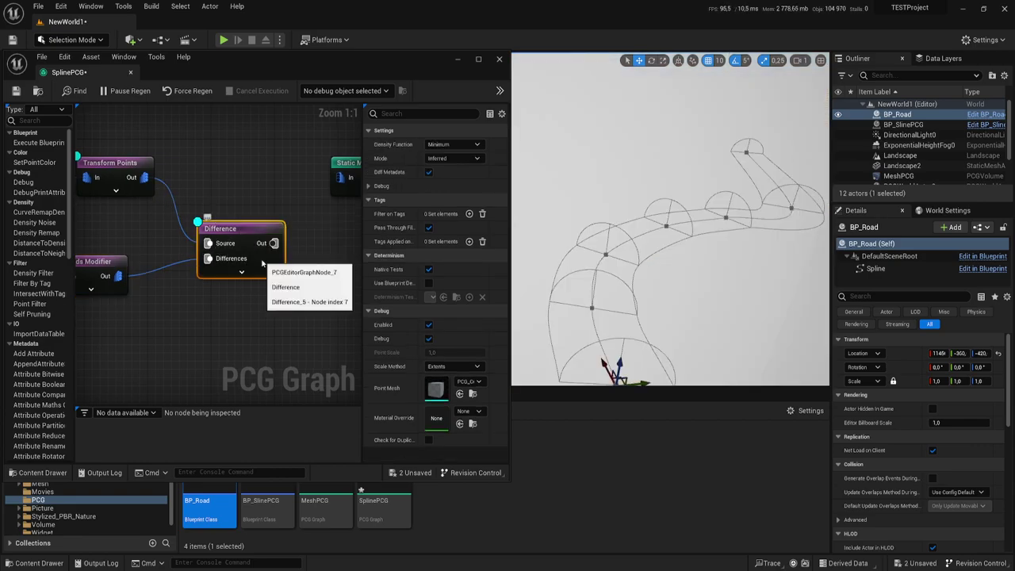
{"action": "left_click_drag", "start_coordinate": [267, 228], "coordinate": [256, 204]}
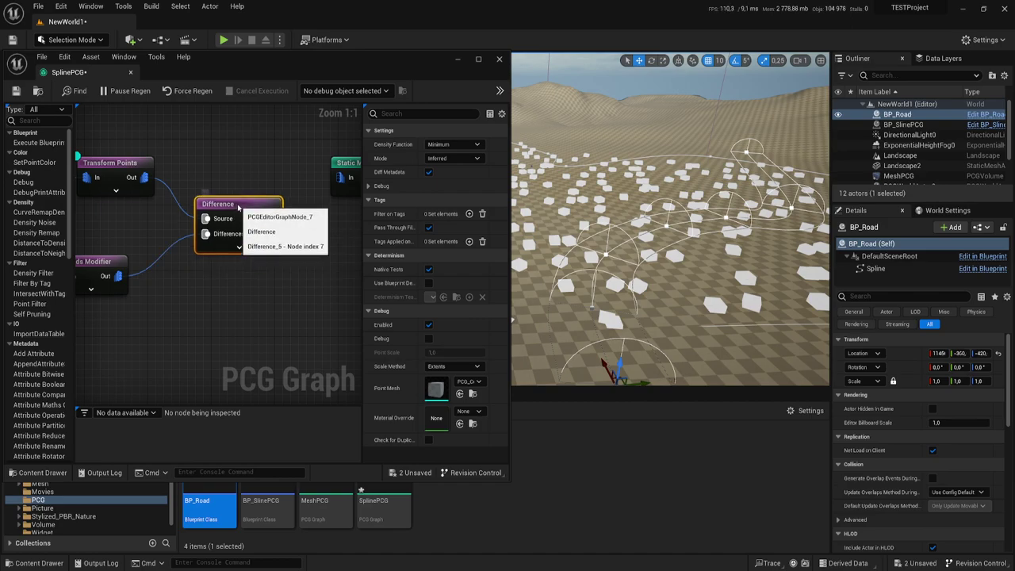
{"action": "right_click_drag", "start_coordinate": [127, 205], "coordinate": [172, 221]}
Turn off Transform Points debug and preview Difference instead, with Absolute scale method
{"action": "left_click", "coordinate": [157, 189]}
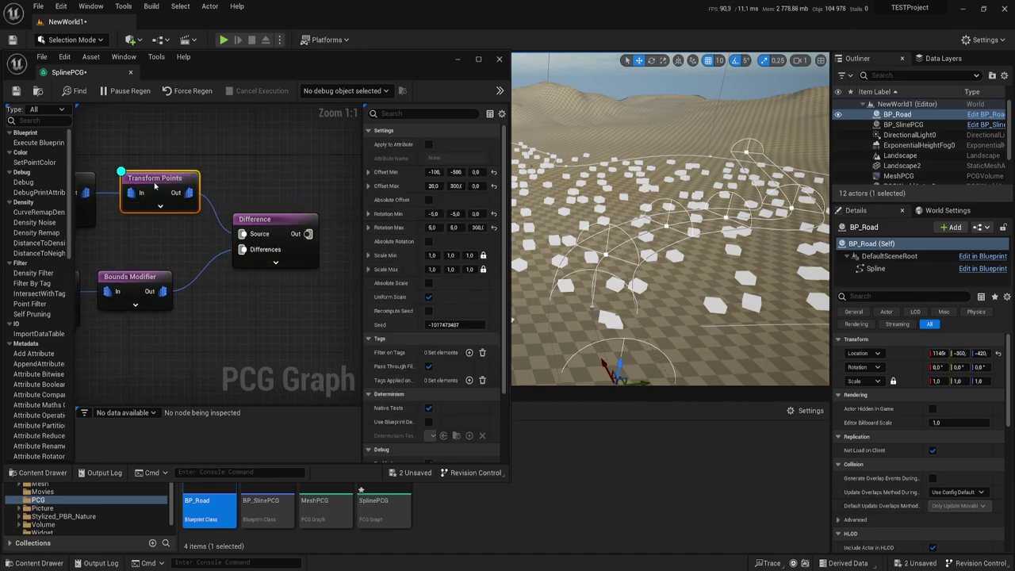
{"action": "key", "text": "d"}
{"action": "left_click", "coordinate": [281, 235]}
{"action": "key", "text": "d"}
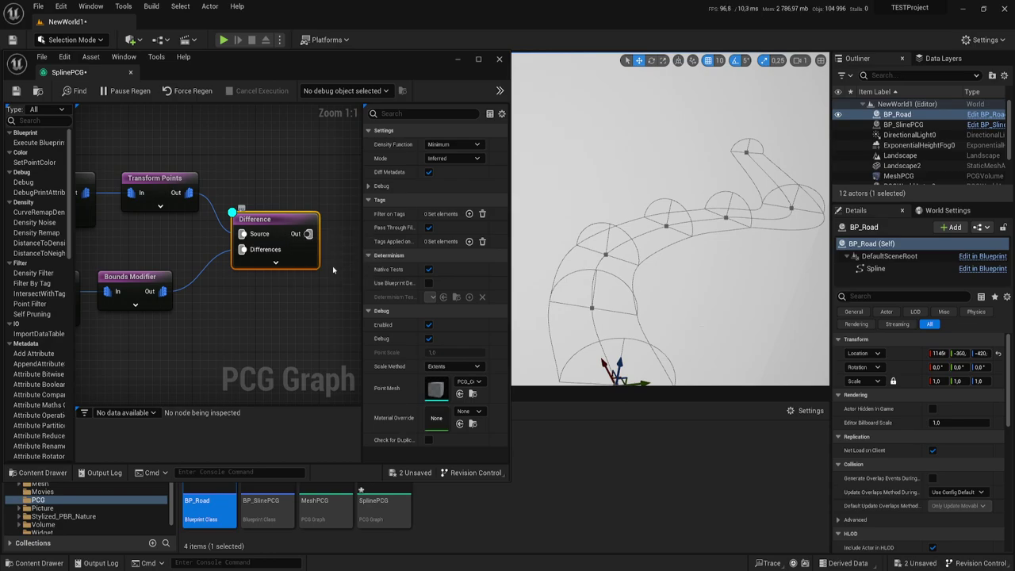
{"action": "left_click", "coordinate": [449, 367]}
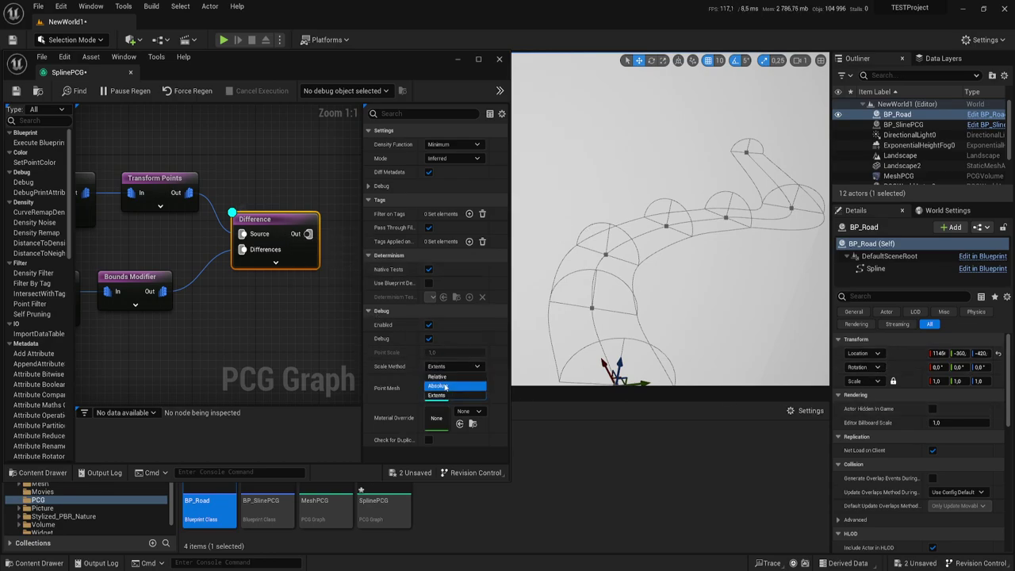
{"action": "left_click", "coordinate": [444, 386]}
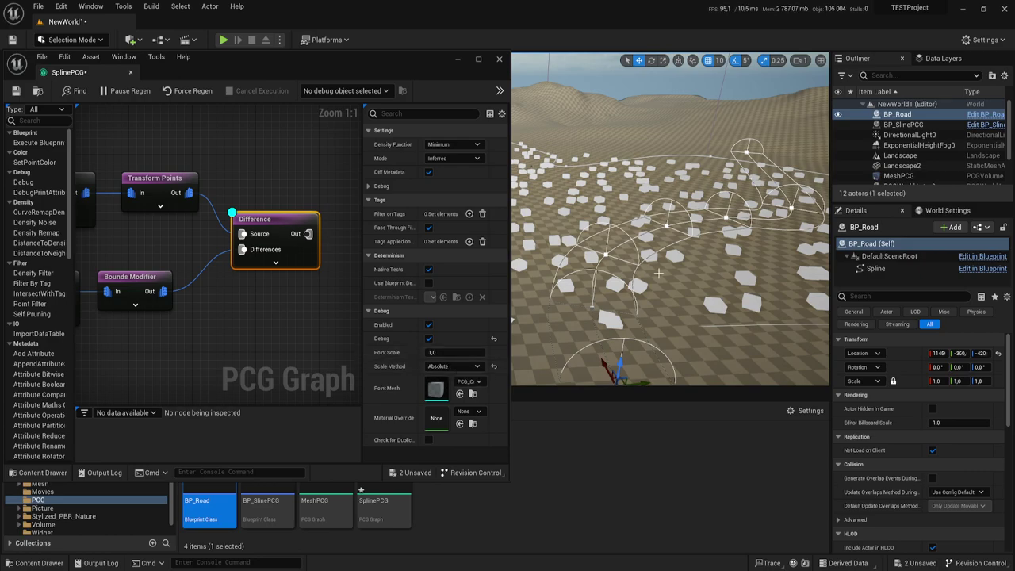
{"action": "mouse_move", "coordinate": [658, 274]}
{"action": "right_mouse_down"}
{"action": "mouse_move", "coordinate": [698, 269]}
{"action": "mouse_move", "coordinate": [677, 271]}
{"action": "right_mouse_up"}
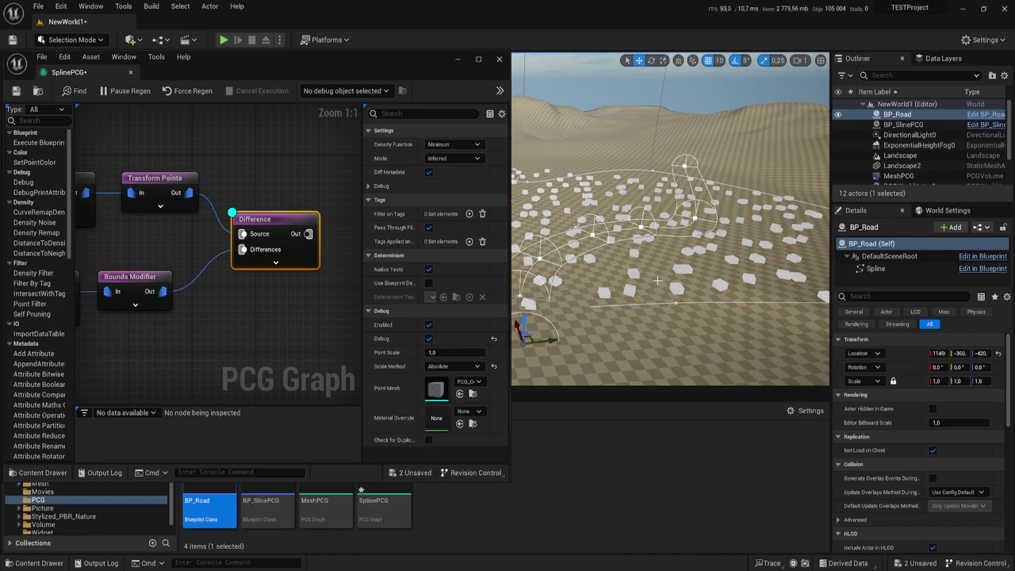
{"action": "right_click_drag", "start_coordinate": [285, 271], "coordinate": [202, 266]}
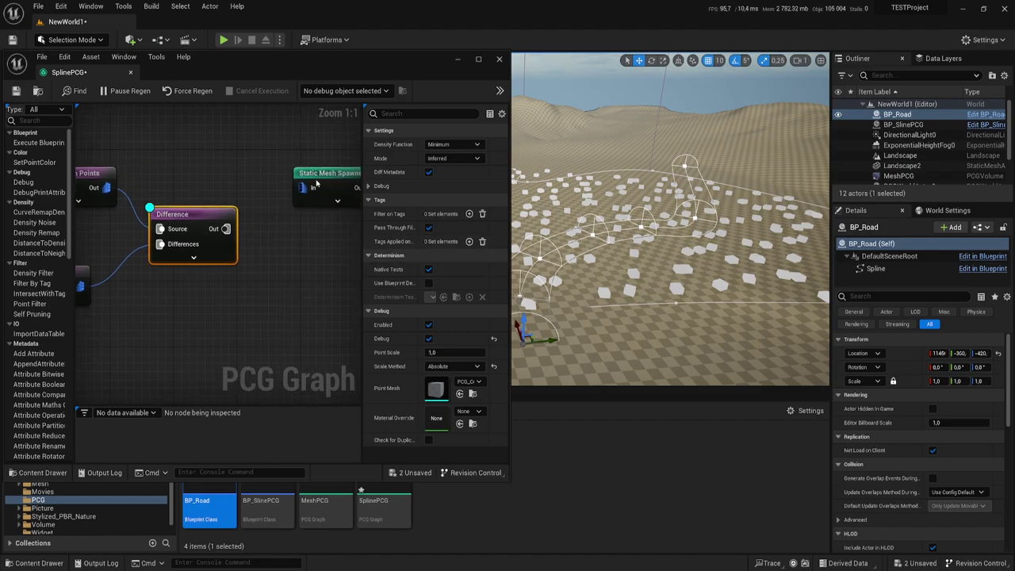
Move the Static Mesh Spawner beside the Difference node and fly into the pine forest
{"action": "left_click_drag", "start_coordinate": [316, 184], "coordinate": [287, 238]}
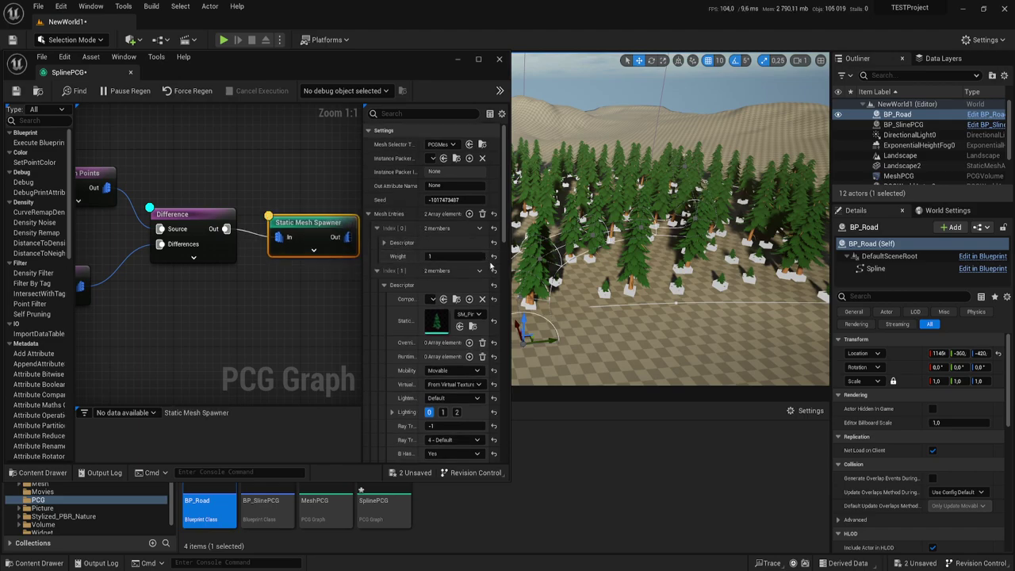
{"action": "right_click_drag", "start_coordinate": [661, 246], "coordinate": [661, 261]}
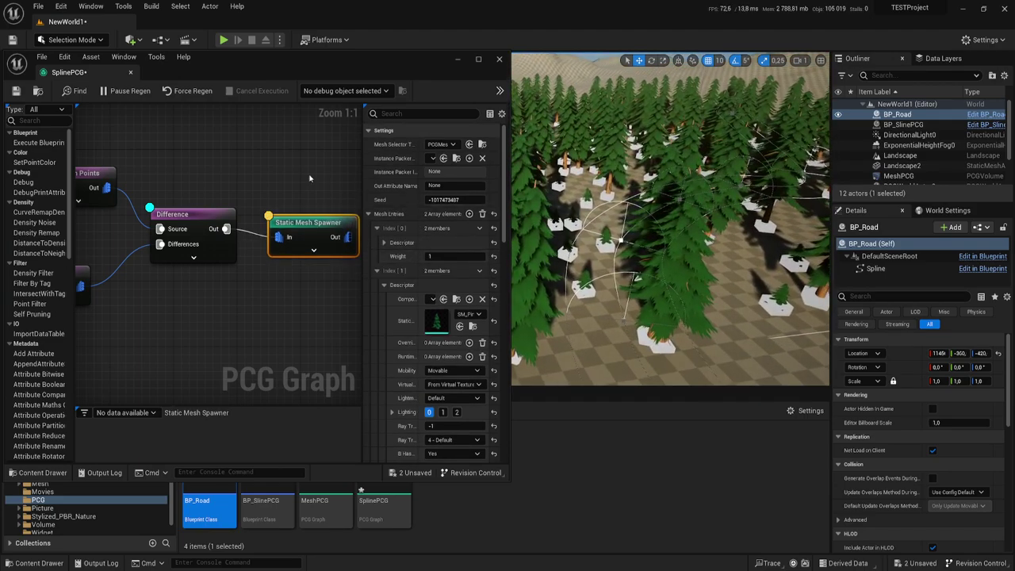
{"action": "mouse_move", "coordinate": [310, 179]}
{"action": "right_mouse_down"}
{"action": "mouse_move", "coordinate": [287, 281]}
{"action": "mouse_move", "coordinate": [270, 285]}
{"action": "right_mouse_up"}
Inspect the lower Get Spline Data and Spline Sampler nodes and their settings
{"action": "left_click", "coordinate": [147, 226]}
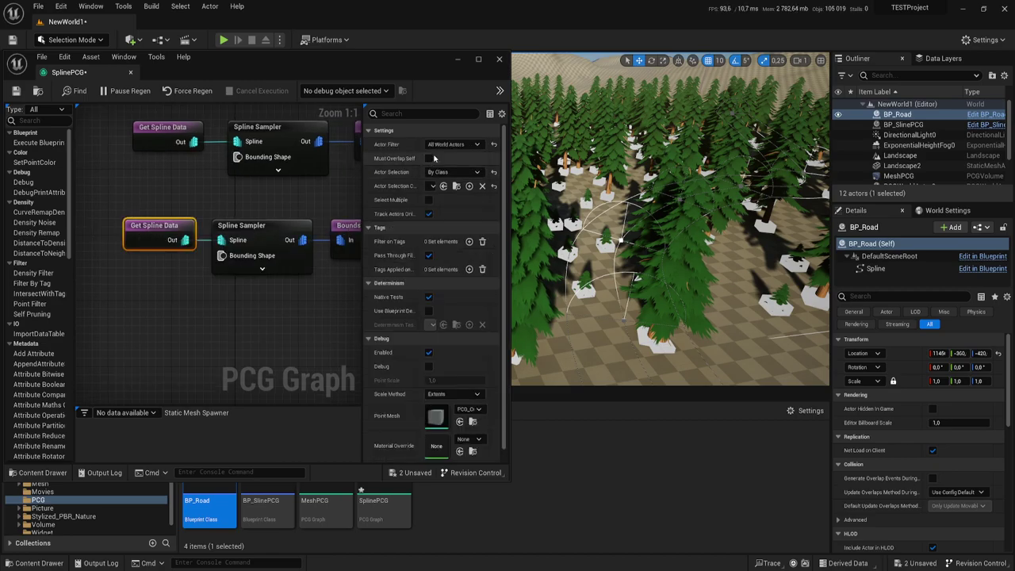
{"action": "right_click_drag", "start_coordinate": [355, 195], "coordinate": [339, 195]}
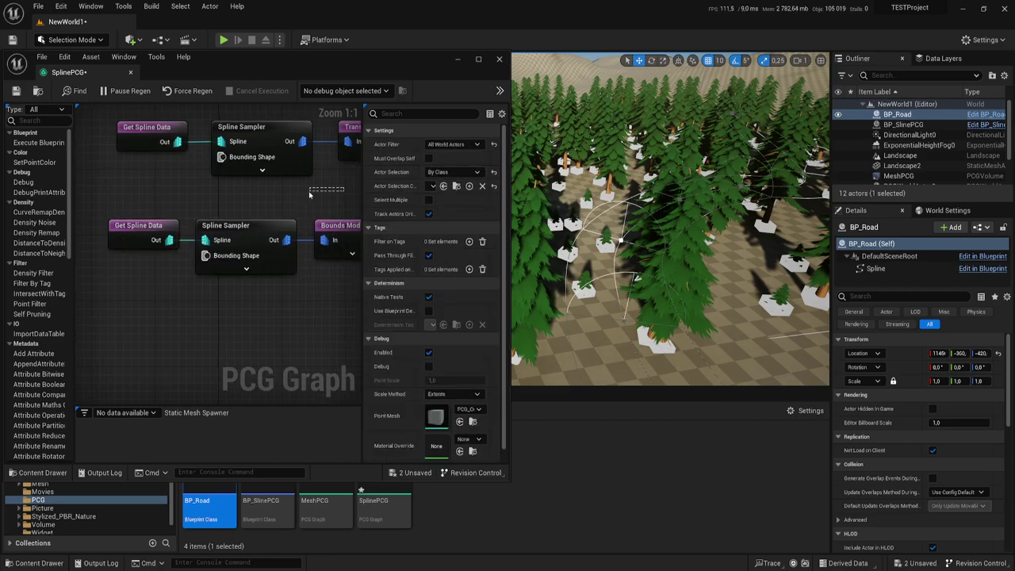
{"action": "left_click_drag", "start_coordinate": [344, 189], "coordinate": [310, 196]}
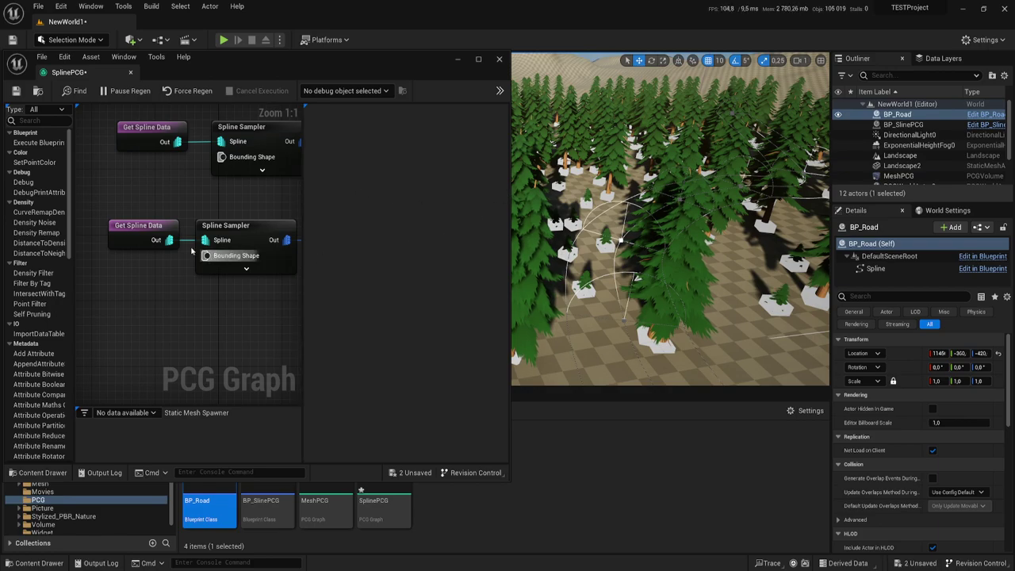
{"action": "left_click", "coordinate": [144, 237]}
{"action": "left_click", "coordinate": [234, 228]}
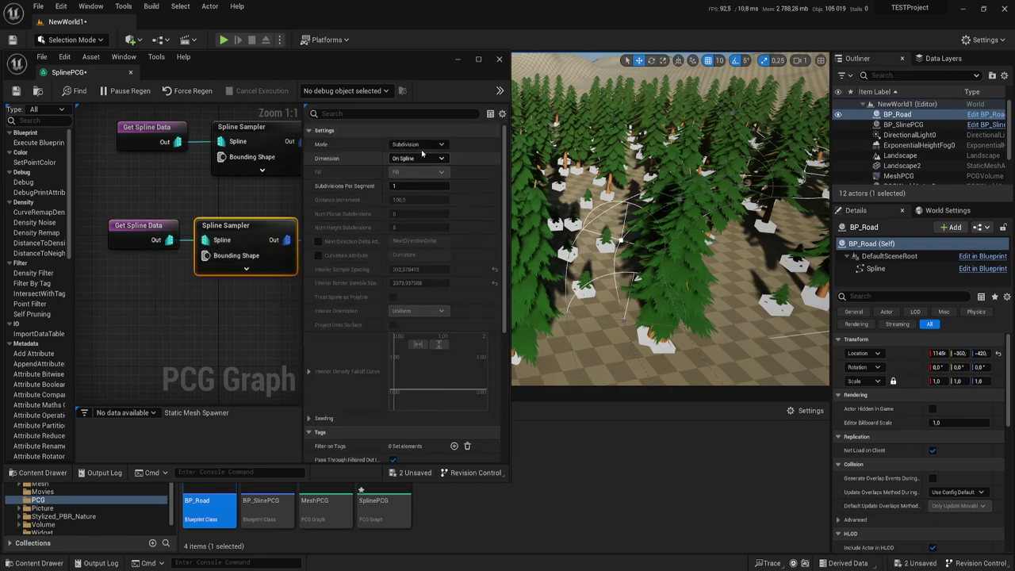
{"action": "scroll", "coordinate": [416, 369], "scroll_direction": "down", "scroll_amount": 4}
{"action": "scroll", "coordinate": [417, 370], "scroll_direction": "up", "scroll_amount": 1}
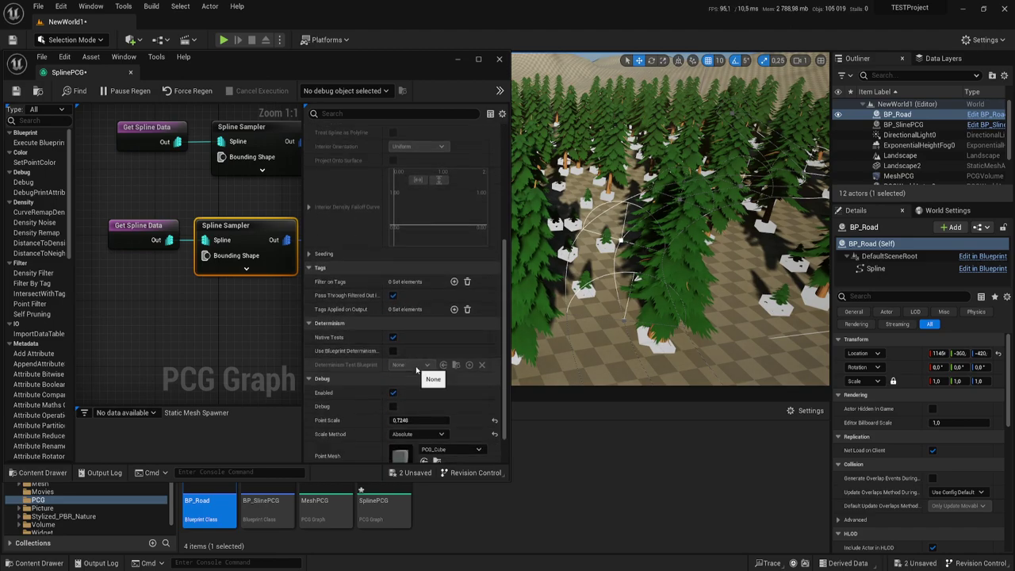
{"action": "scroll", "coordinate": [417, 370], "scroll_direction": "up", "scroll_amount": 1}
{"action": "scroll", "coordinate": [416, 370], "scroll_direction": "up", "scroll_amount": 2}
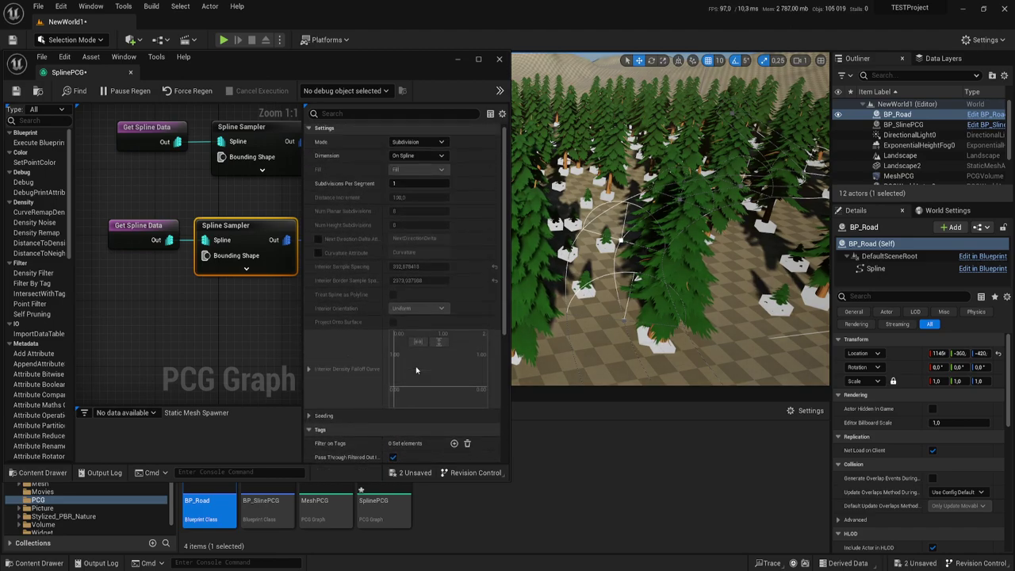
Check the Difference node's settings, then return to the lower Spline Sampler
{"action": "right_click_drag", "start_coordinate": [272, 293], "coordinate": [121, 302]}
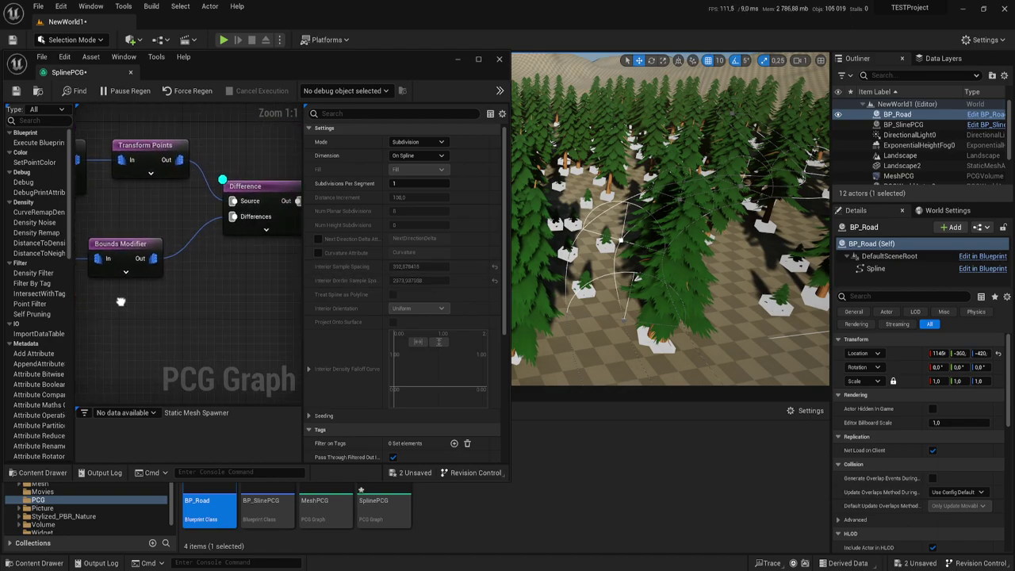
{"action": "left_click", "coordinate": [254, 194]}
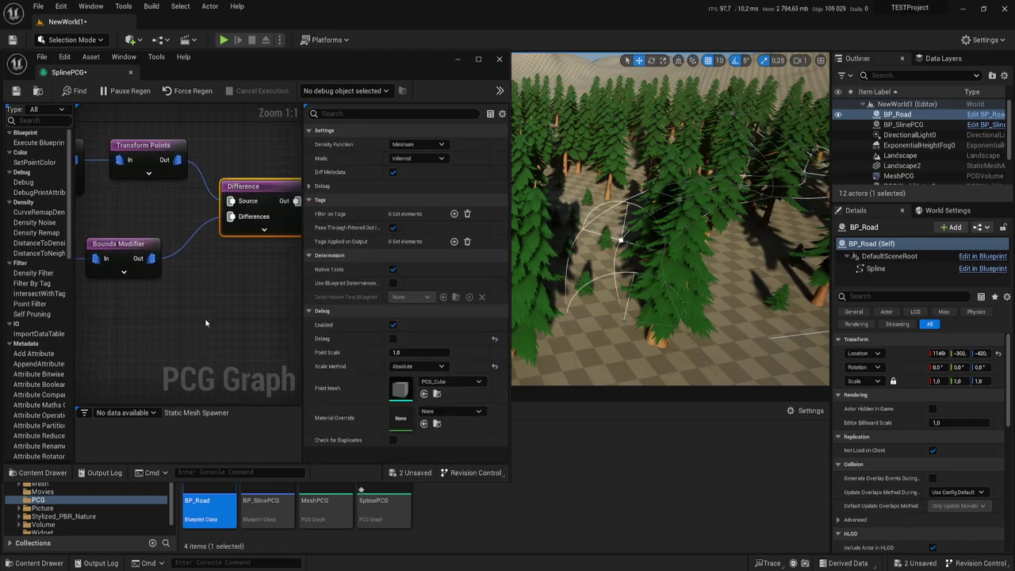
{"action": "right_click_drag", "start_coordinate": [205, 323], "coordinate": [396, 301]}
{"action": "left_click", "coordinate": [208, 229]}
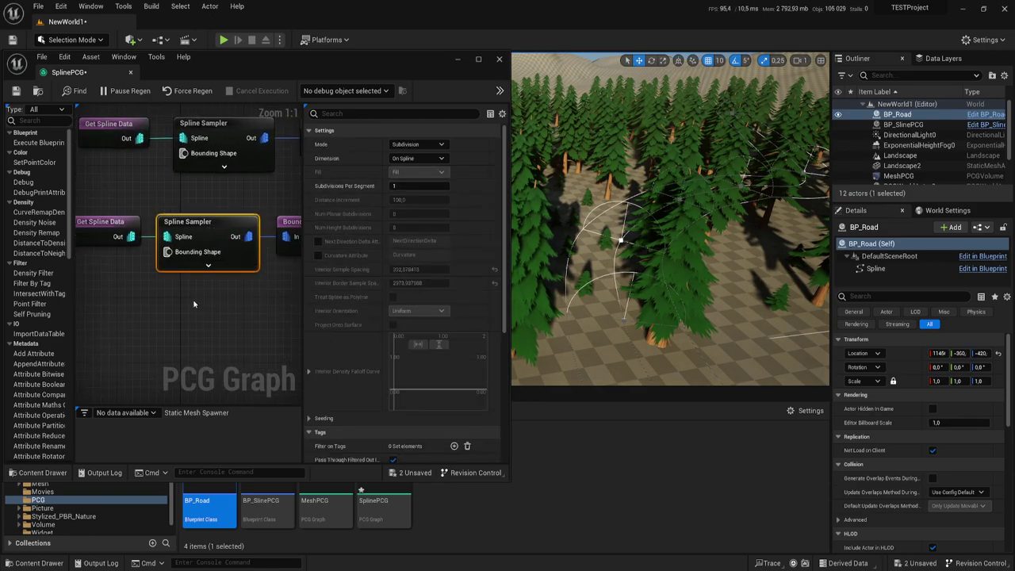
{"action": "right_click_drag", "start_coordinate": [193, 303], "coordinate": [225, 304]}
Set the lower Get Spline Data node's Actor Selection to By Tag (ROAD)
{"action": "left_click", "coordinate": [123, 233]}
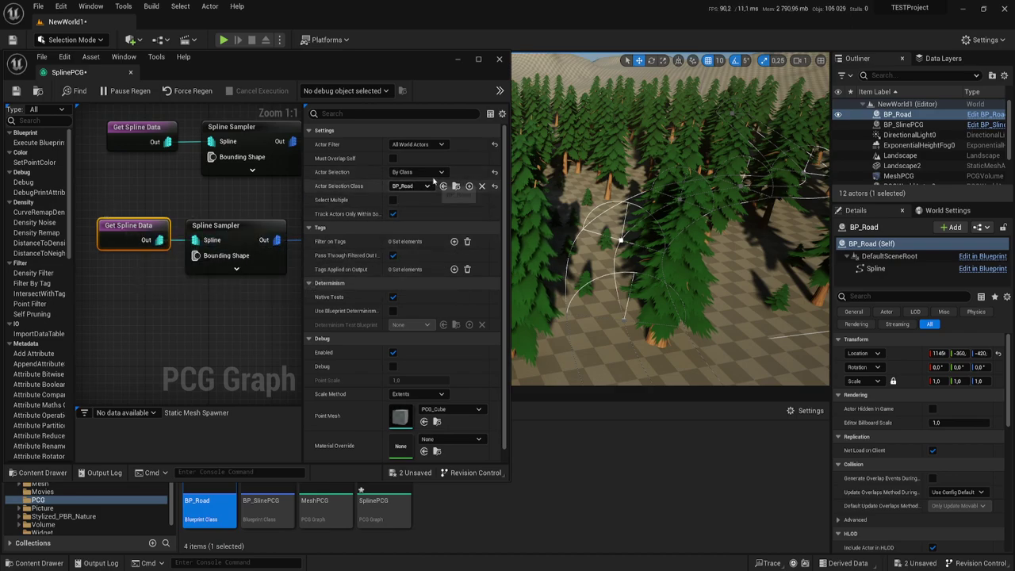
{"action": "left_click", "coordinate": [418, 172]}
{"action": "left_click", "coordinate": [409, 185]}
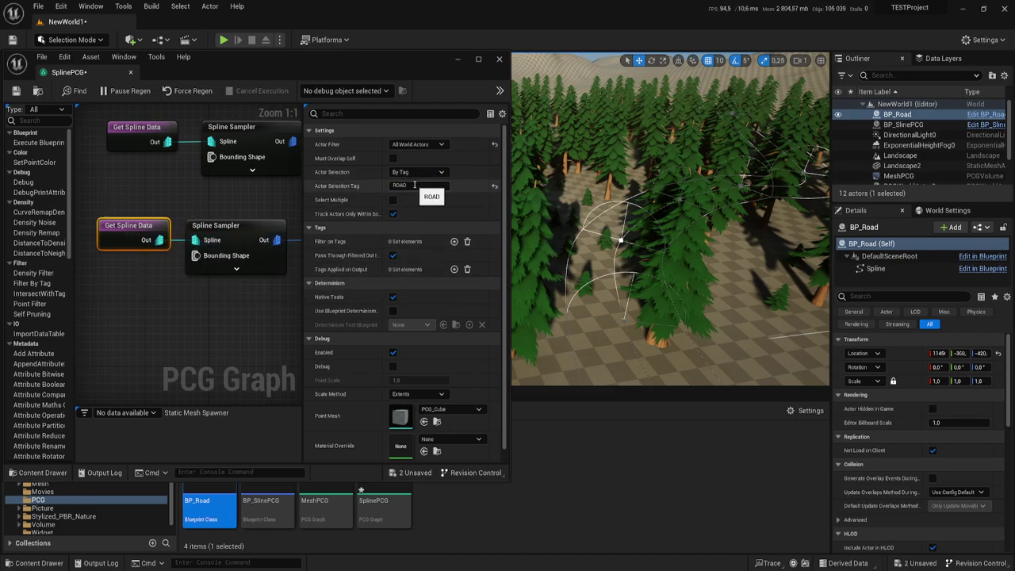
Select the SplinePCG volume in the Outliner and regenerate its trees
{"action": "left_click", "coordinate": [198, 225]}
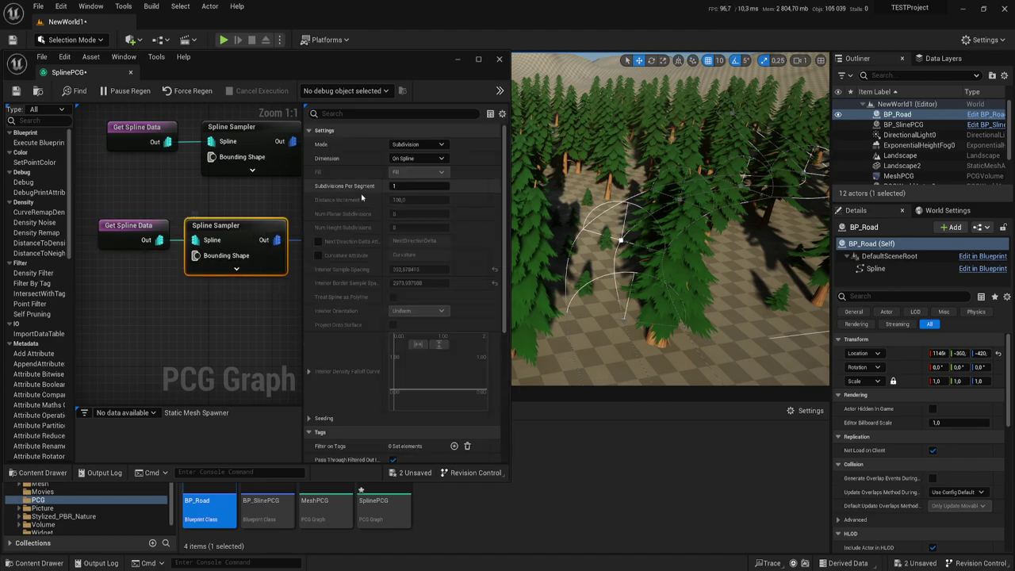
{"action": "right_click_drag", "start_coordinate": [265, 298], "coordinate": [245, 279]}
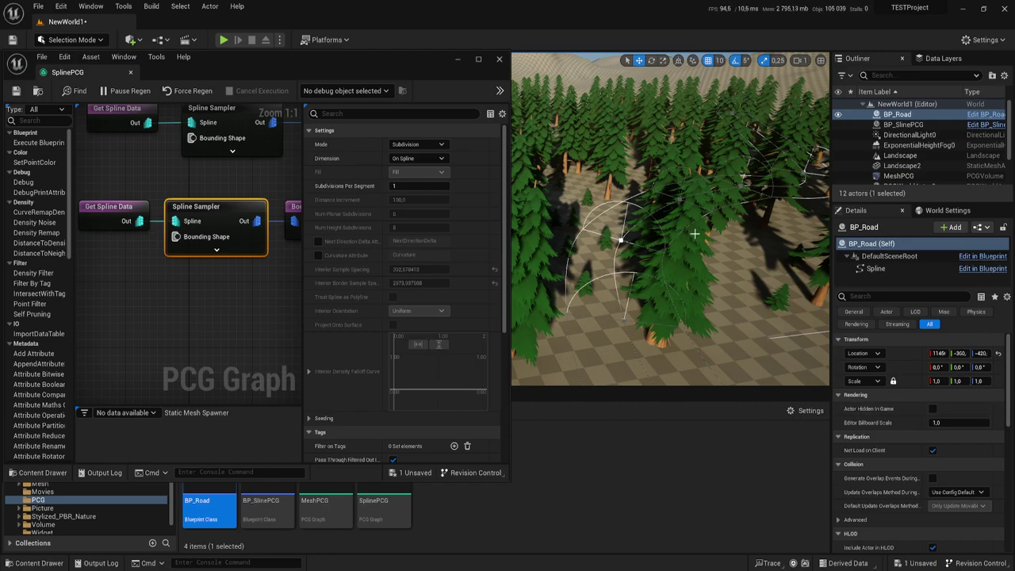
{"action": "left_click", "coordinate": [899, 175]}
{"action": "scroll", "coordinate": [899, 173], "scroll_direction": "down", "scroll_amount": 2}
{"action": "left_click", "coordinate": [899, 170]}
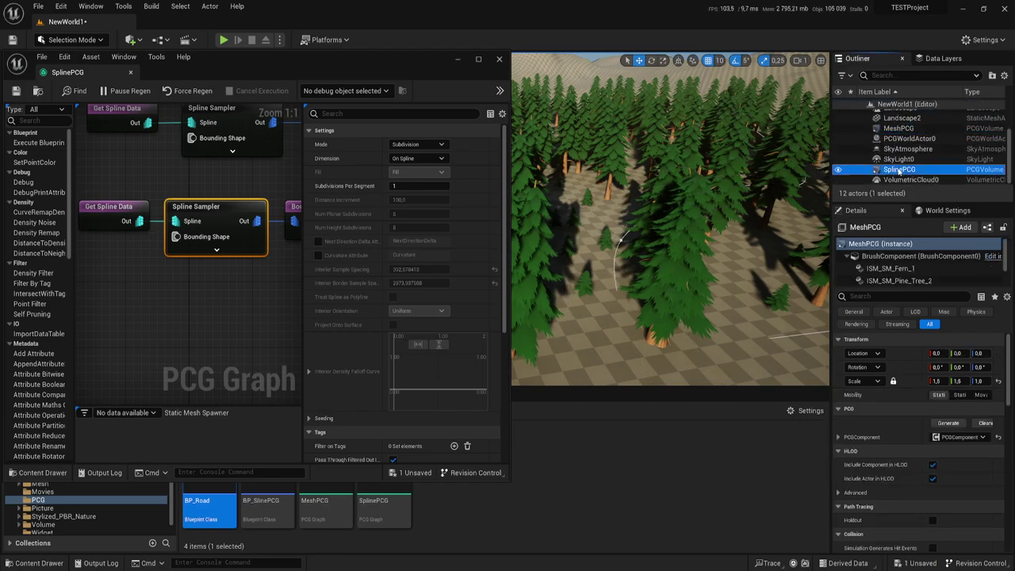
{"action": "left_click", "coordinate": [955, 423]}
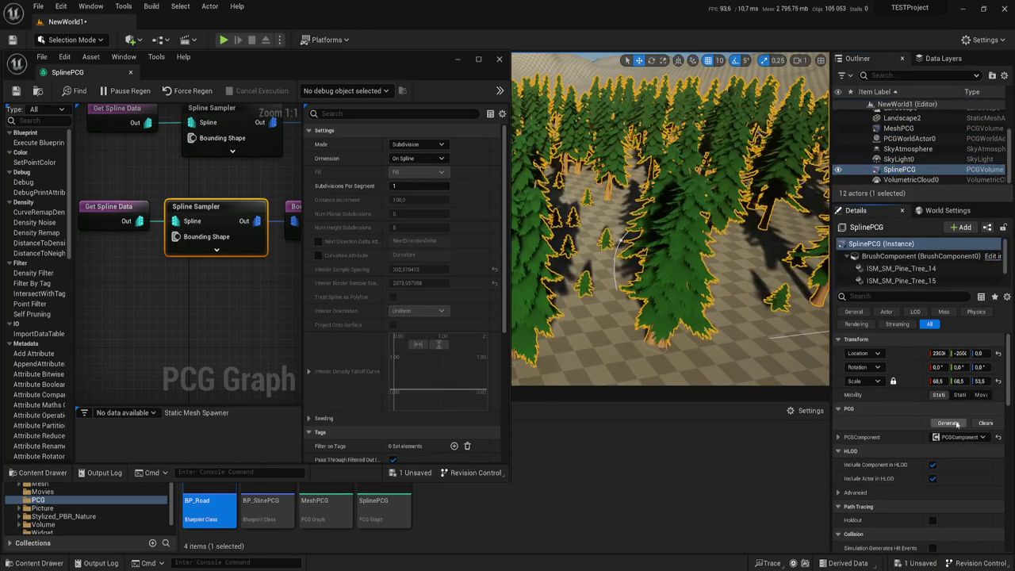
{"action": "left_click", "coordinate": [957, 424]}
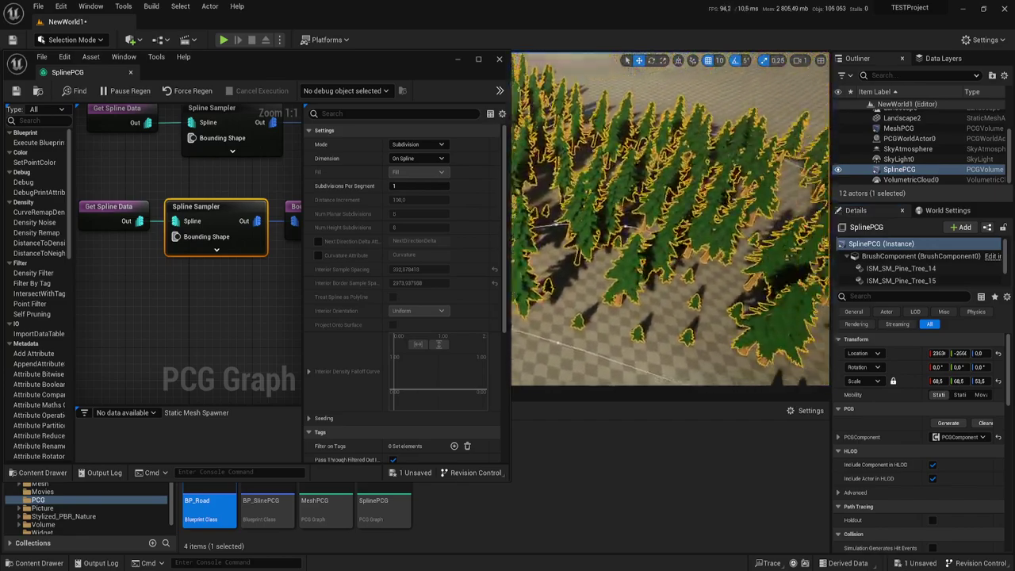
{"action": "mouse_move", "coordinate": [670, 238]}
{"action": "right_mouse_down"}
{"action": "mouse_move", "coordinate": [671, 206]}
{"action": "mouse_move", "coordinate": [670, 238]}
{"action": "right_mouse_up"}
{"action": "right_click_drag", "start_coordinate": [238, 125], "coordinate": [211, 150]}
Try raising the upper Spline Sampler's Interior Border Sample Spacing to about 1415, then reset it to 100
{"action": "left_click", "coordinate": [211, 150]}
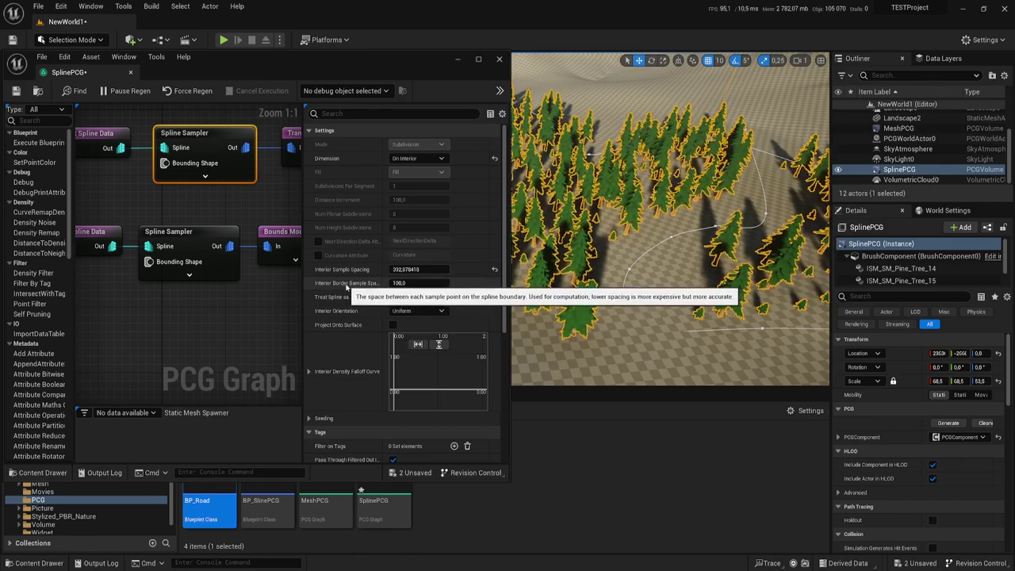
{"action": "left_click_drag", "start_coordinate": [400, 283], "coordinate": [444, 283]}
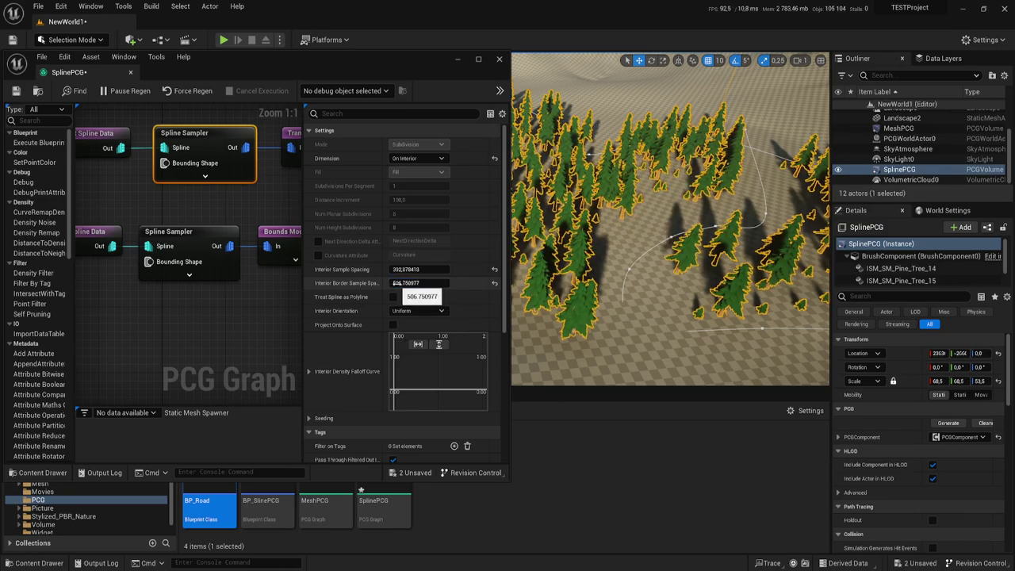
{"action": "left_click_drag", "start_coordinate": [444, 283], "coordinate": [492, 283]}
{"action": "left_click_drag", "start_coordinate": [390, 284], "coordinate": [396, 283]}
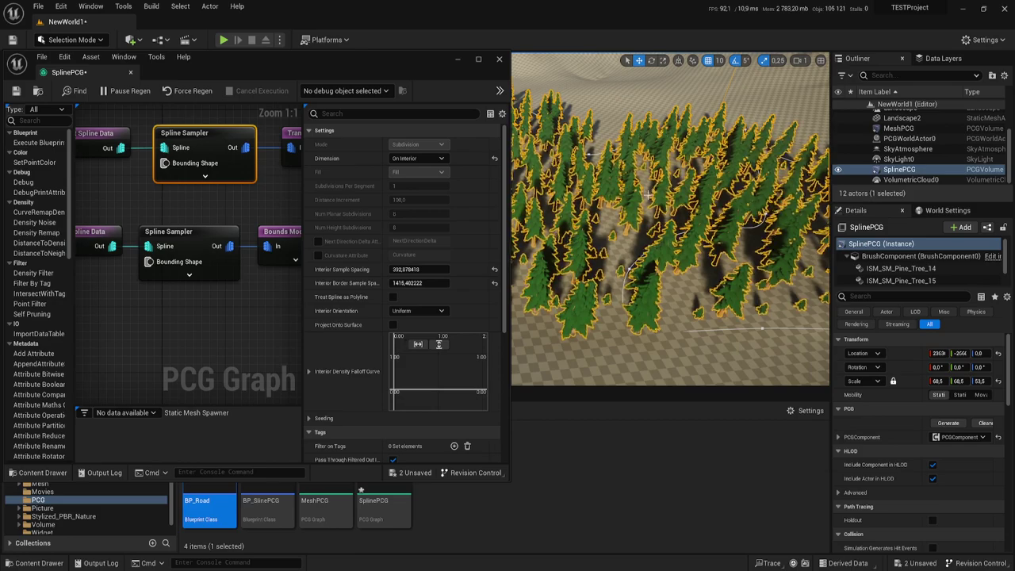
{"action": "right_click_drag", "start_coordinate": [740, 261], "coordinate": [745, 238]}
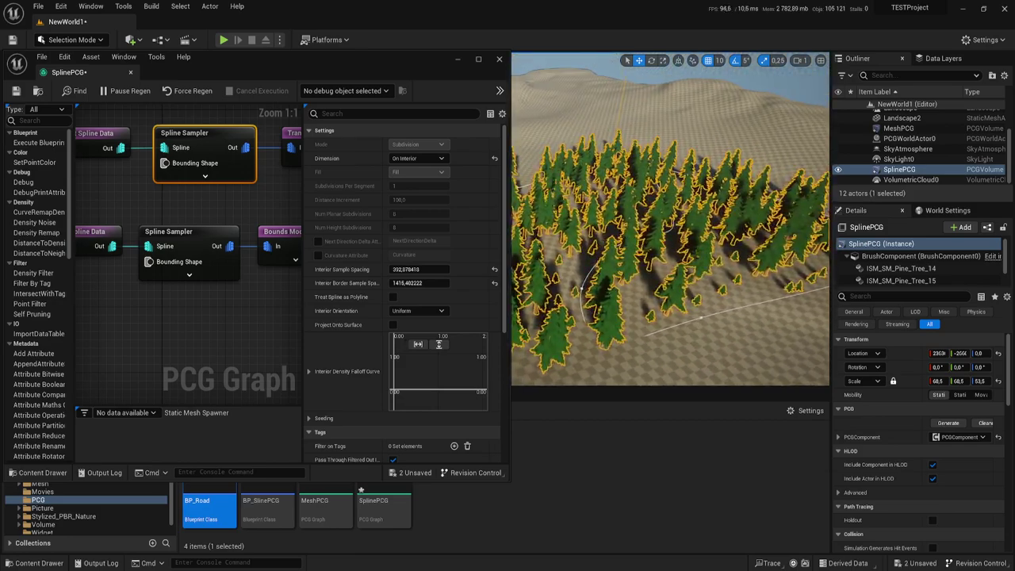
{"action": "left_click", "coordinate": [495, 282]}
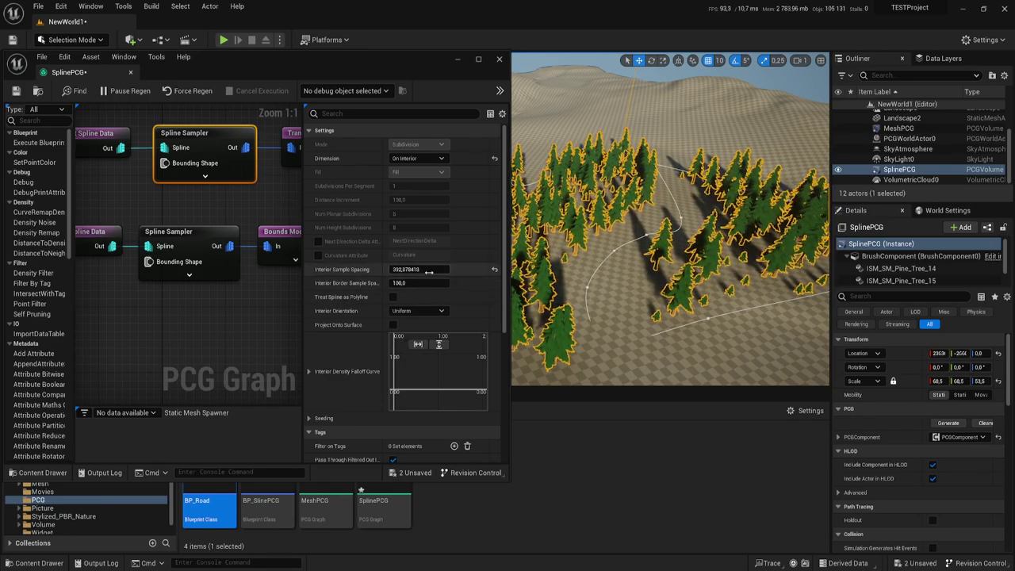
Increase Interior Sample Spacing and lower Interior Border Sample Spacing to about 178.36
{"action": "left_click_drag", "start_coordinate": [420, 269], "coordinate": [418, 271]}
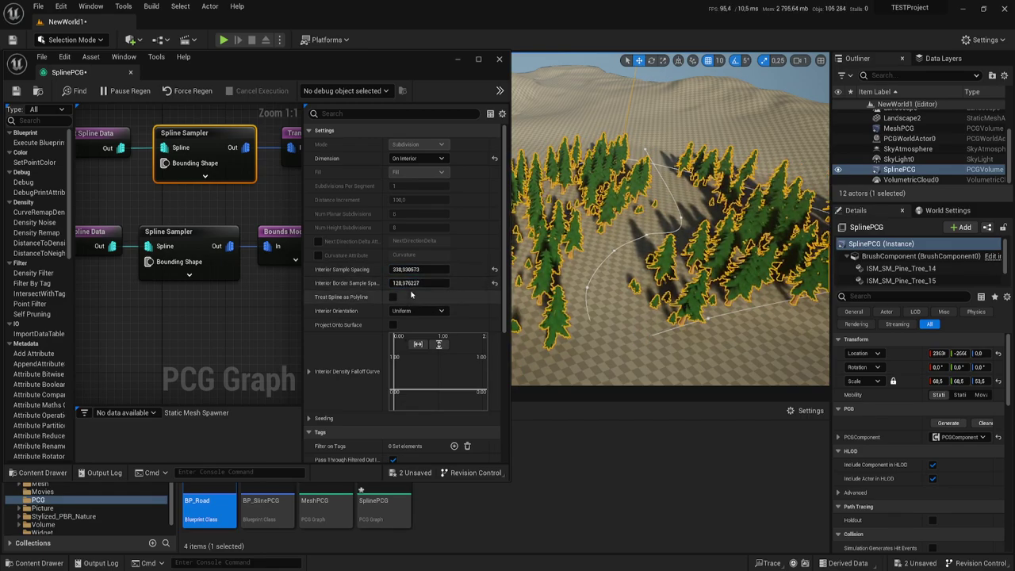
{"action": "left_click", "coordinate": [434, 284]}
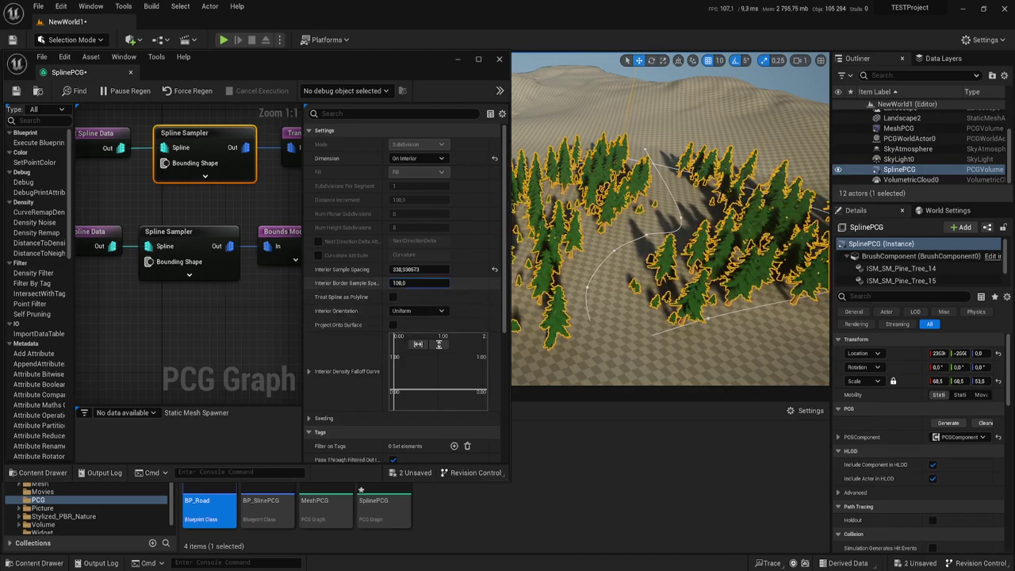
{"action": "left_click_drag", "start_coordinate": [416, 283], "coordinate": [410, 285]}
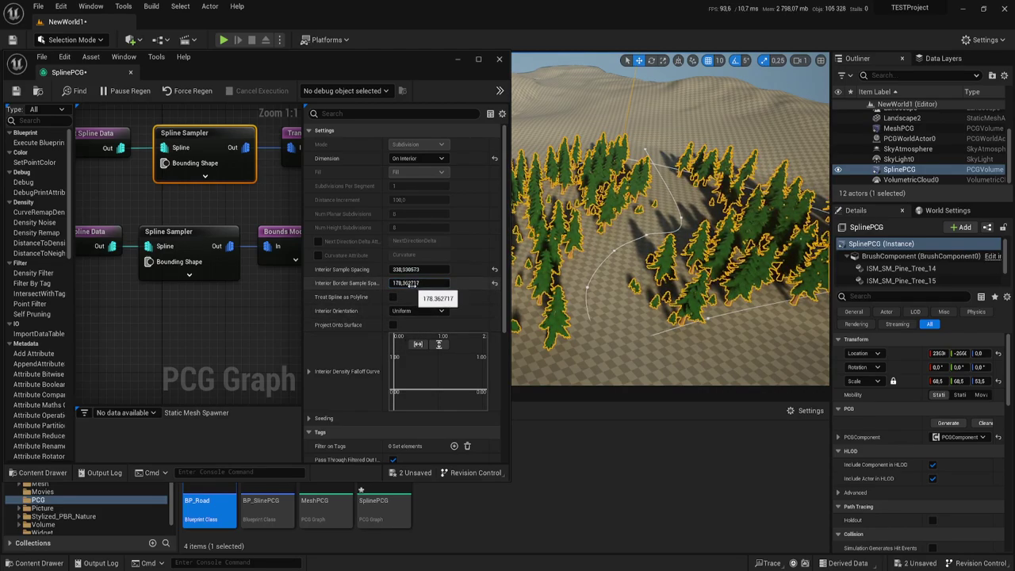
{"action": "left_click", "coordinate": [190, 237]}
{"action": "mouse_move", "coordinate": [191, 207]}
{"action": "right_mouse_down"}
{"action": "mouse_move", "coordinate": [224, 259]}
{"action": "mouse_move", "coordinate": [207, 264]}
{"action": "right_mouse_up"}
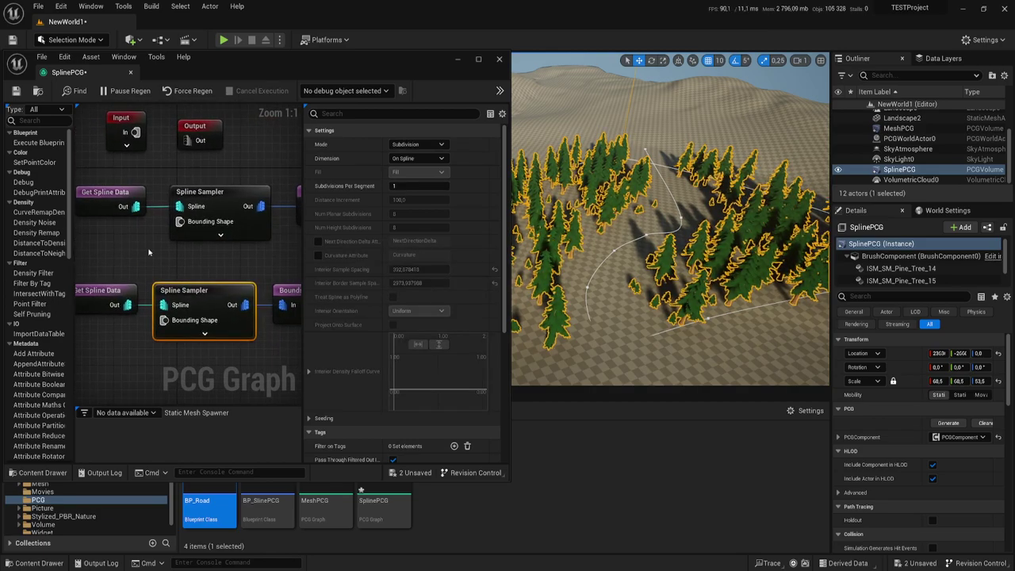
Switch the lower Spline Sampler to On Interior, reset both interior spacings to 100, then return it to On Spline
{"action": "left_click", "coordinate": [222, 229]}
{"action": "scroll", "coordinate": [502, 255], "scroll_direction": "down", "scroll_amount": 5}
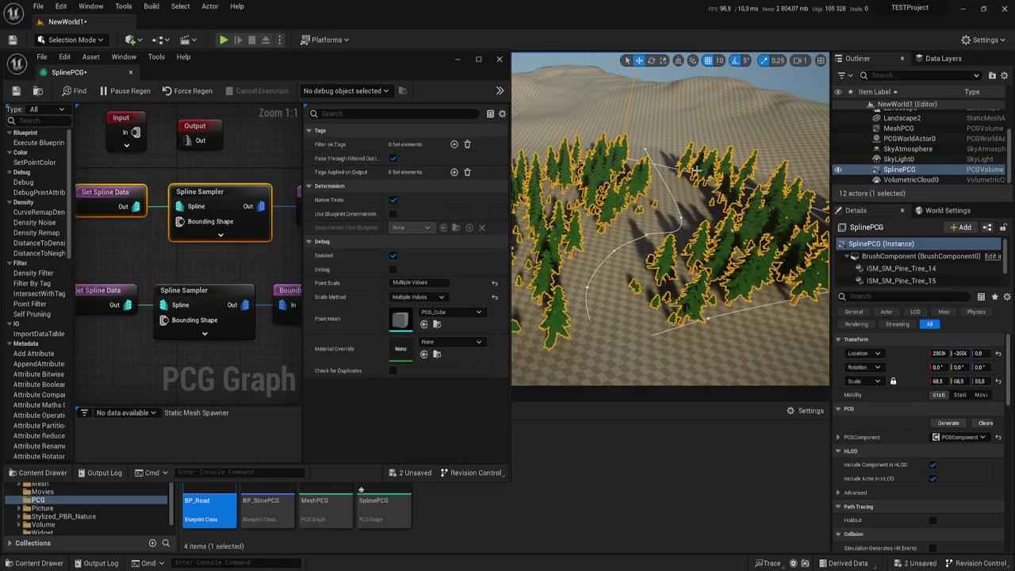
{"action": "right_click_drag", "start_coordinate": [225, 254], "coordinate": [220, 211]}
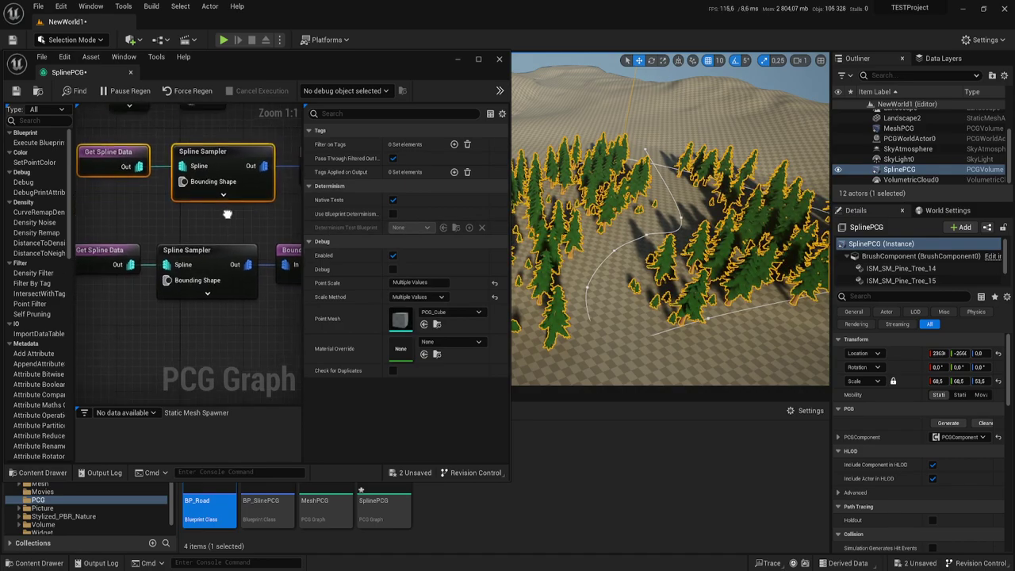
{"action": "left_click", "coordinate": [195, 250]}
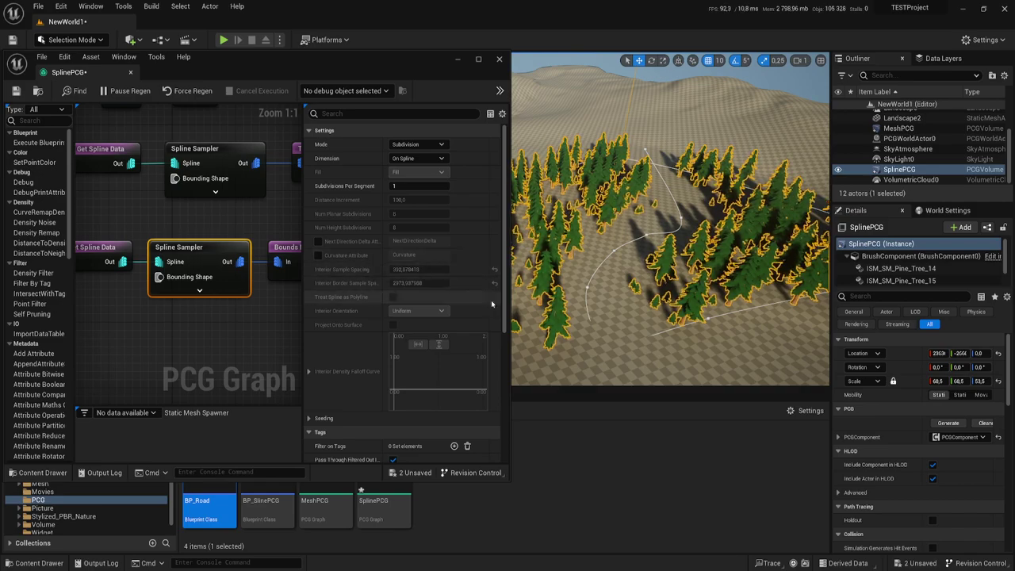
{"action": "left_click", "coordinate": [419, 158]}
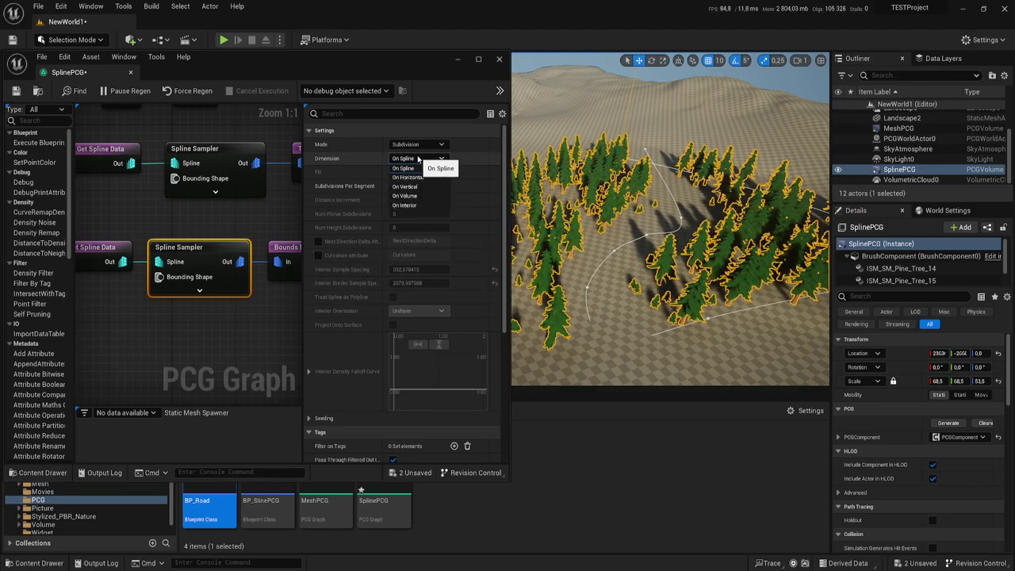
{"action": "left_click", "coordinate": [406, 207]}
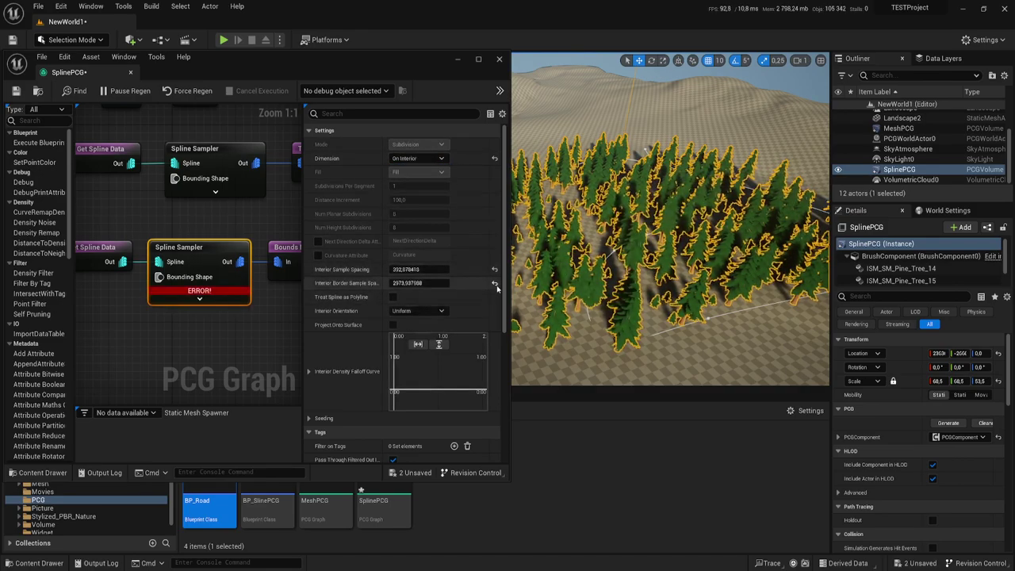
{"action": "left_click", "coordinate": [495, 283]}
{"action": "left_click", "coordinate": [495, 270]}
{"action": "left_click", "coordinate": [415, 158]}
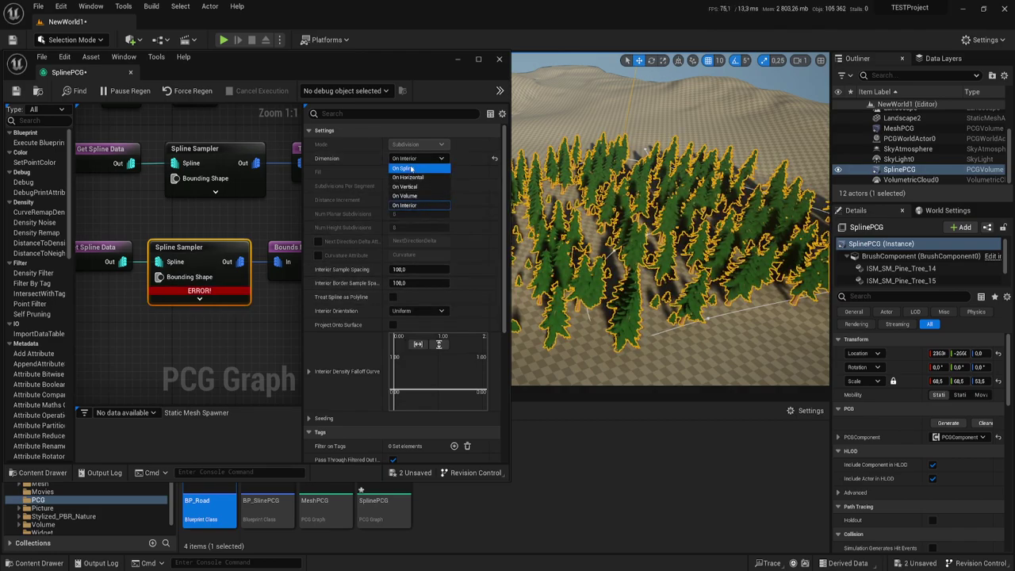
{"action": "left_click", "coordinate": [406, 169]}
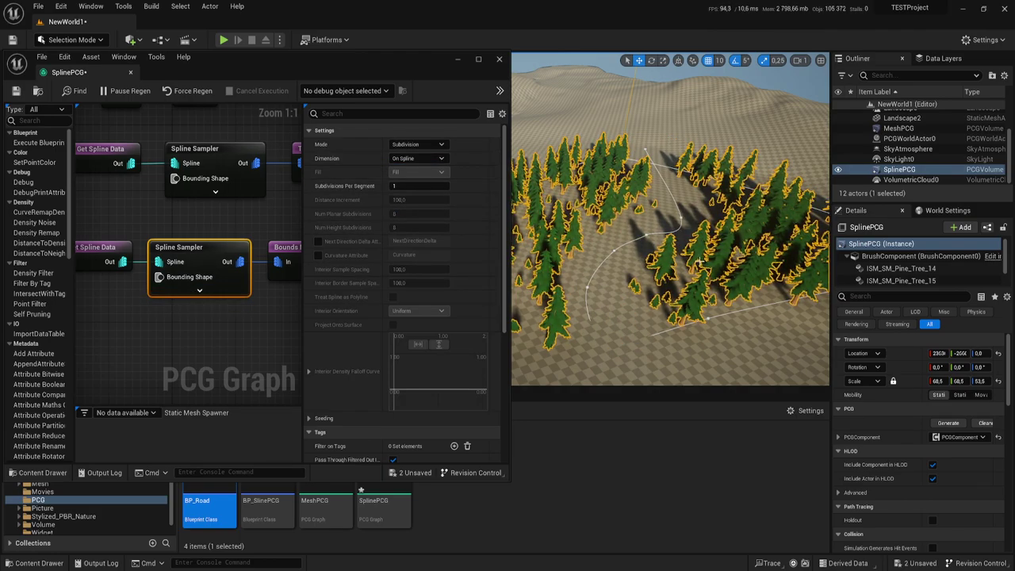
{"action": "right_click_drag", "start_coordinate": [735, 210], "coordinate": [735, 209]}
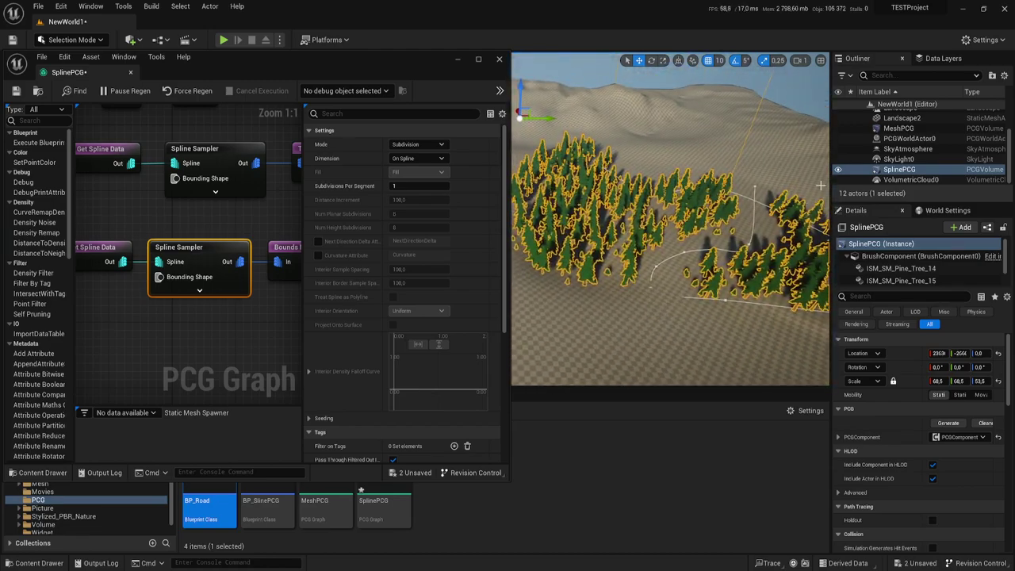
Alt-drag BP_Road into a duplicate BP_Road2 and shift it along X beside the original
{"action": "scroll", "coordinate": [918, 125], "scroll_direction": "up", "scroll_amount": 3}
{"action": "left_click", "coordinate": [857, 115]}
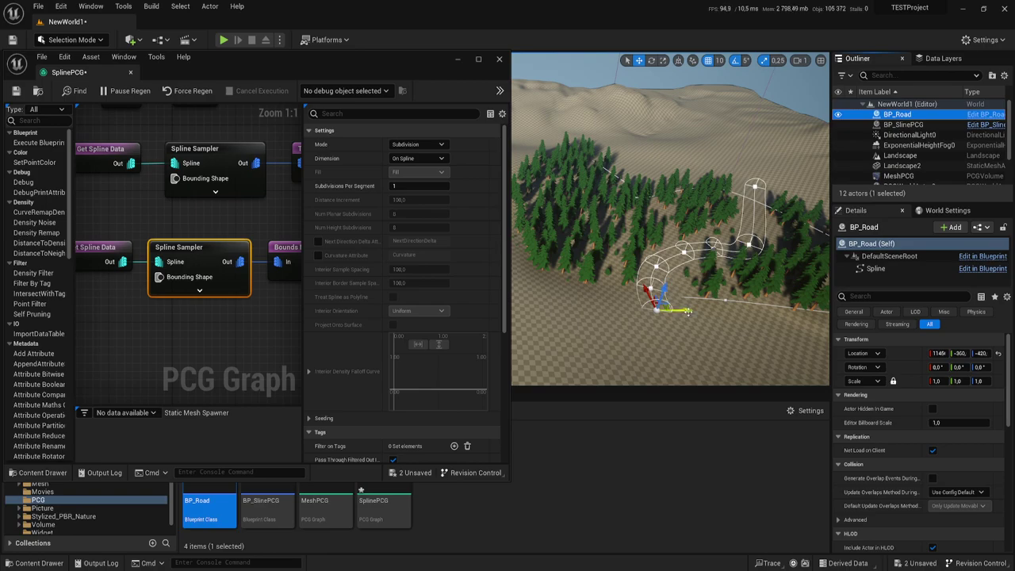
{"action": "left_click_drag", "start_coordinate": [688, 312], "coordinate": [582, 302], "text": "alt"}
{"action": "right_click_drag", "start_coordinate": [537, 295], "coordinate": [578, 287]}
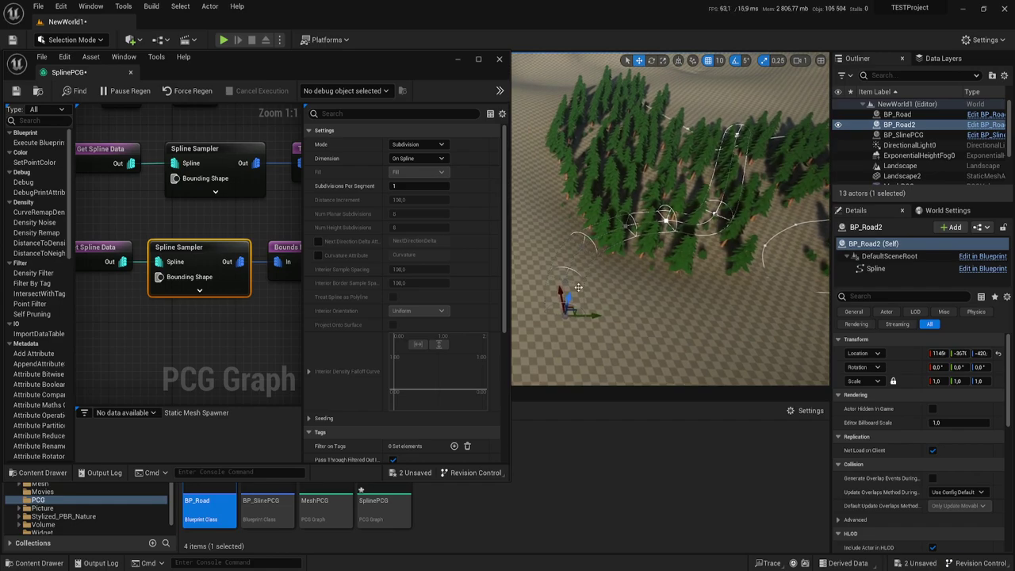
{"action": "left_click_drag", "start_coordinate": [560, 292], "coordinate": [572, 284]}
{"action": "right_click_drag", "start_coordinate": [573, 284], "coordinate": [572, 284]}
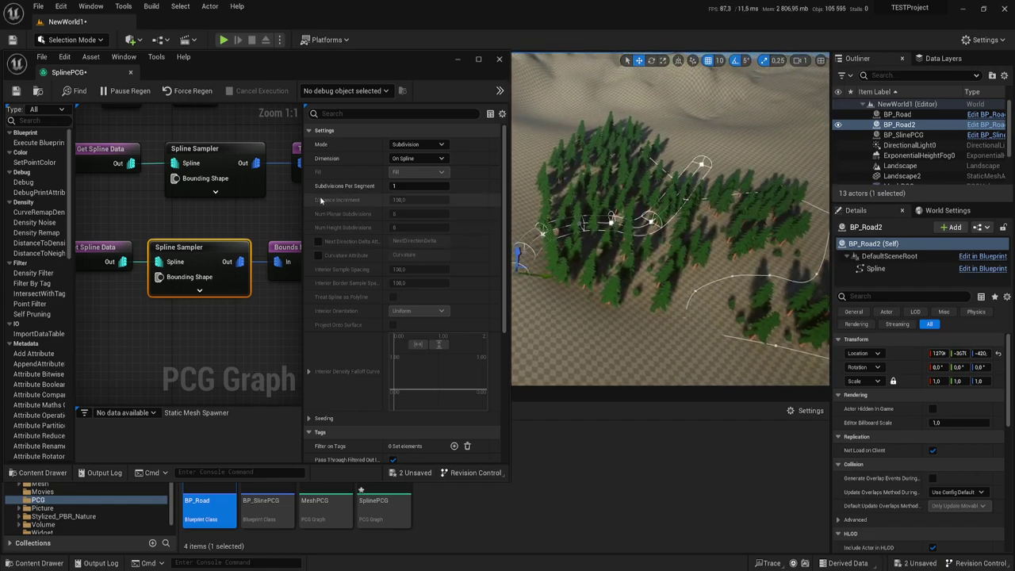
{"action": "right_click_drag", "start_coordinate": [663, 200], "coordinate": [607, 162]}
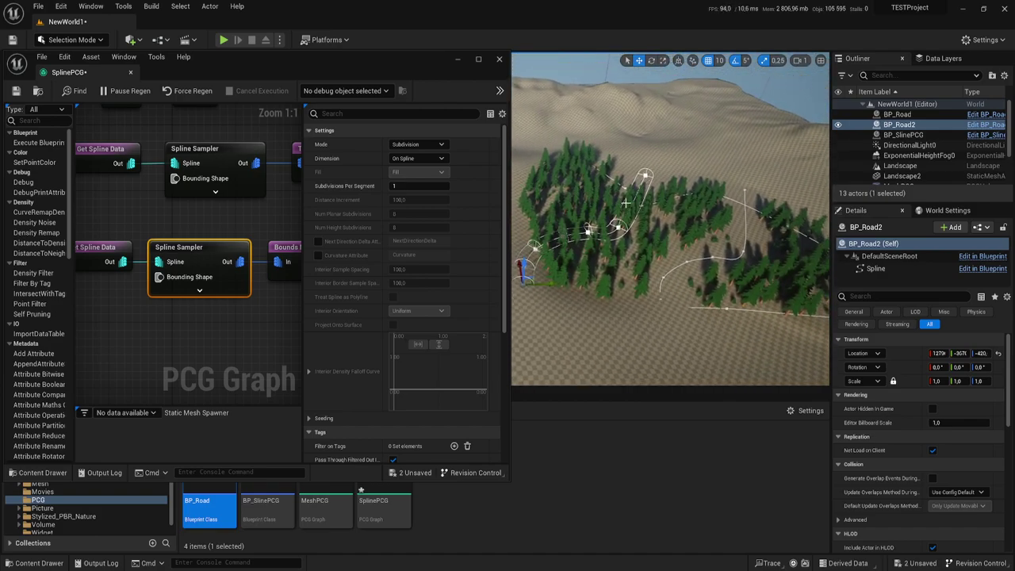
{"action": "left_click", "coordinate": [105, 247]}
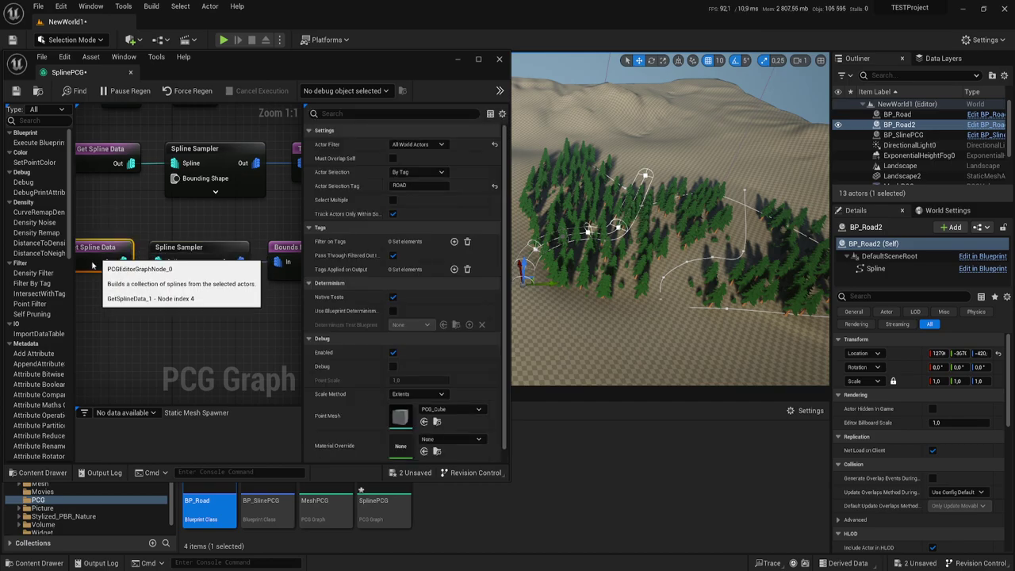
Enable Select Multiple on Get Spline Data so it reads every ROAD-tagged spline
{"action": "right_click_drag", "start_coordinate": [104, 248], "coordinate": [173, 243]}
{"action": "mouse_move", "coordinate": [93, 202]}
{"action": "left_mouse_down"}
{"action": "mouse_move", "coordinate": [197, 296]}
{"action": "mouse_move", "coordinate": [212, 292]}
{"action": "left_mouse_up"}
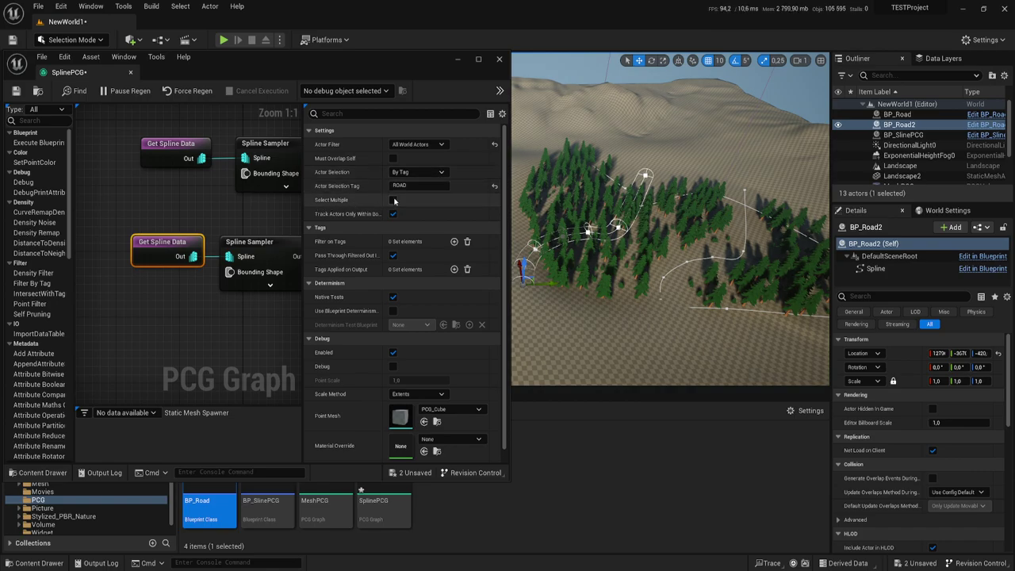
{"action": "left_click", "coordinate": [394, 199]}
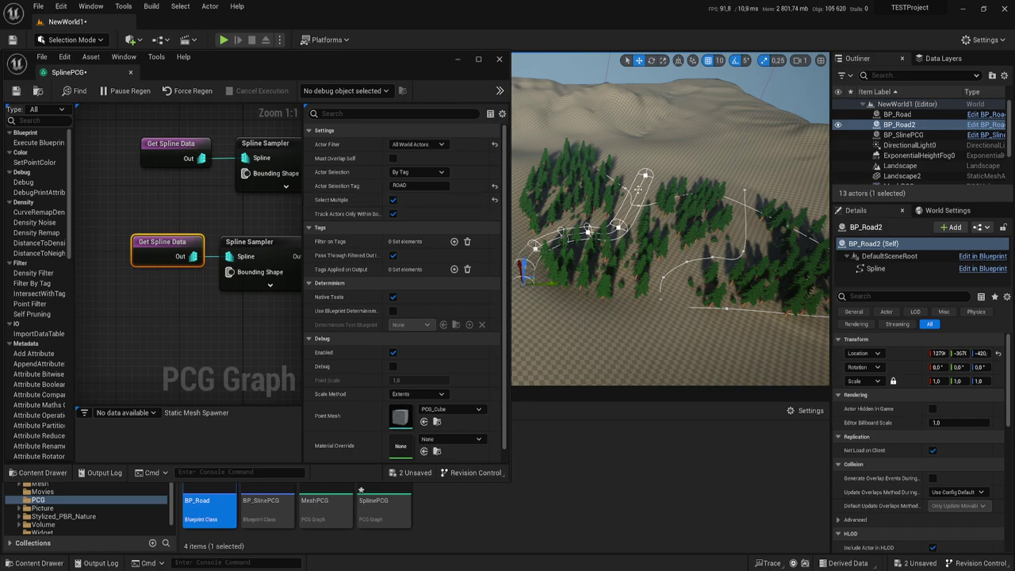
Rotate BP_Road2 by -18 degrees around Z
{"action": "right_click_drag", "start_coordinate": [669, 185], "coordinate": [646, 163]}
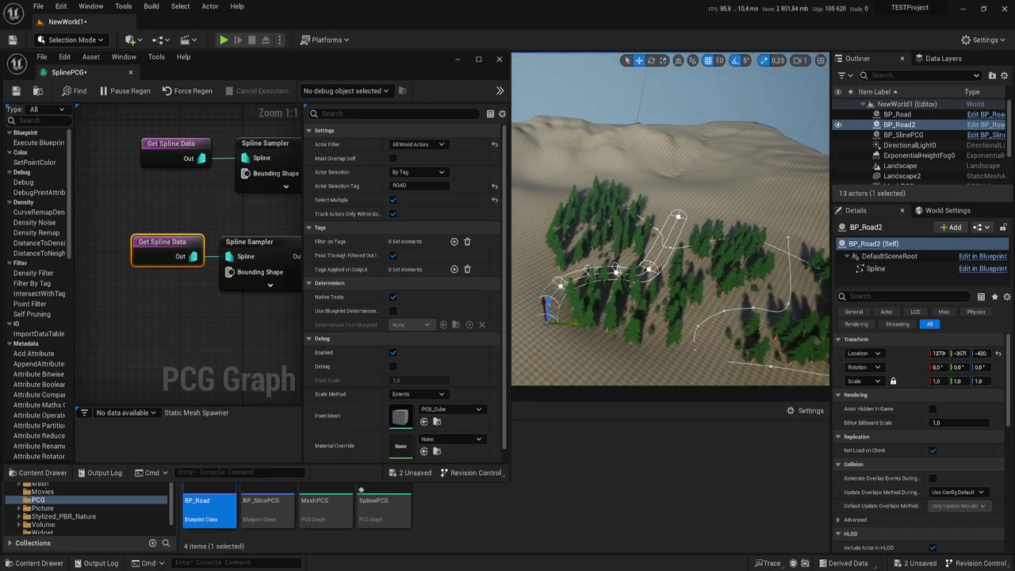
{"action": "key", "text": "e"}
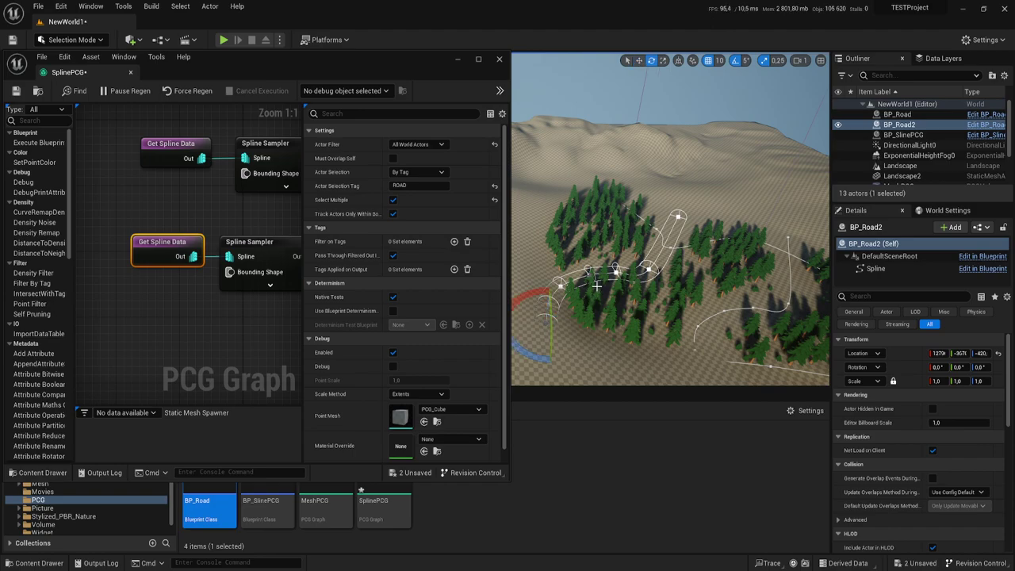
{"action": "left_click_drag", "start_coordinate": [532, 343], "coordinate": [536, 346]}
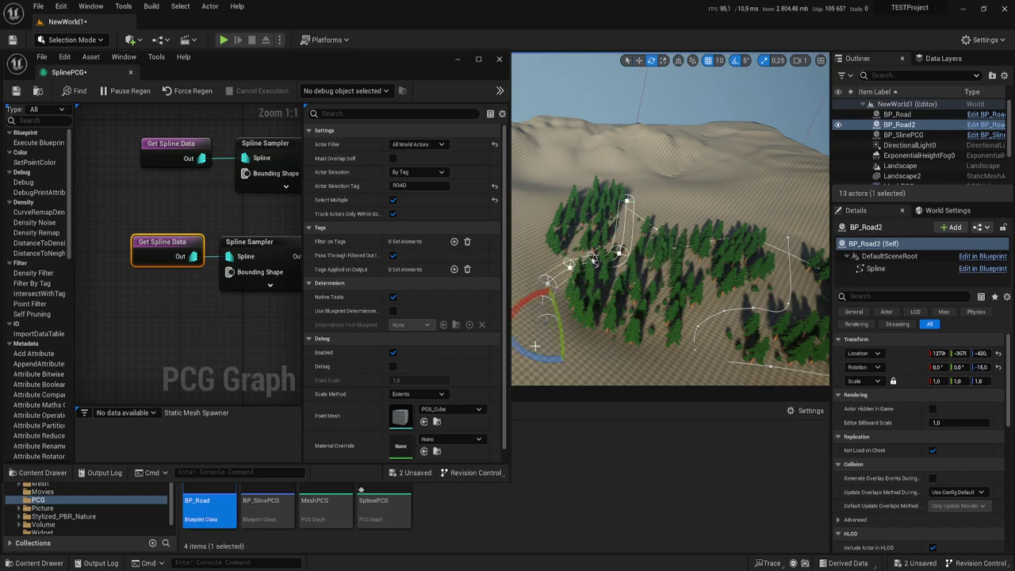
{"action": "key", "text": "w"}
{"action": "right_click_drag", "start_coordinate": [541, 339], "coordinate": [555, 333]}
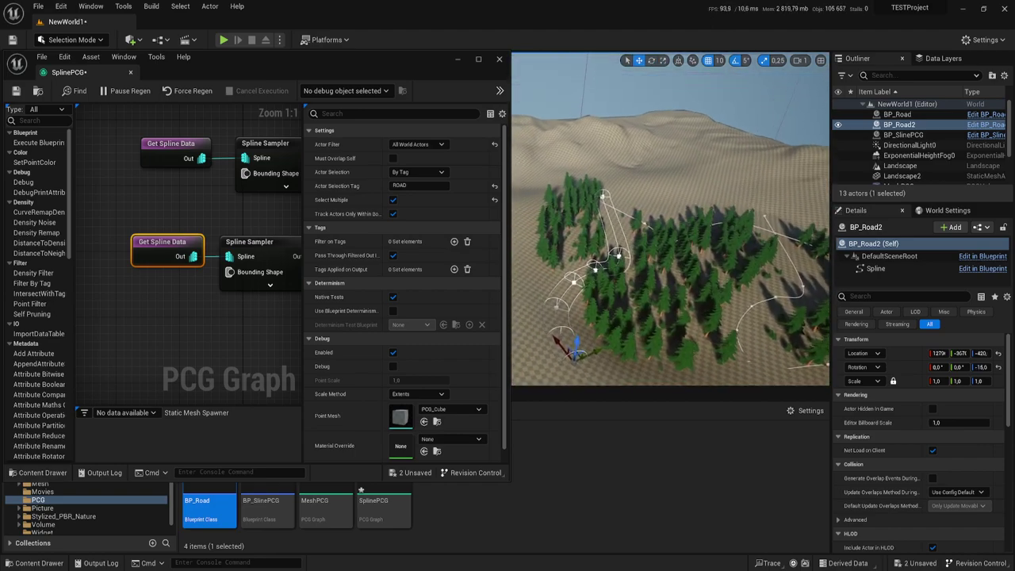
{"action": "right_click_drag", "start_coordinate": [555, 333], "coordinate": [644, 415]}
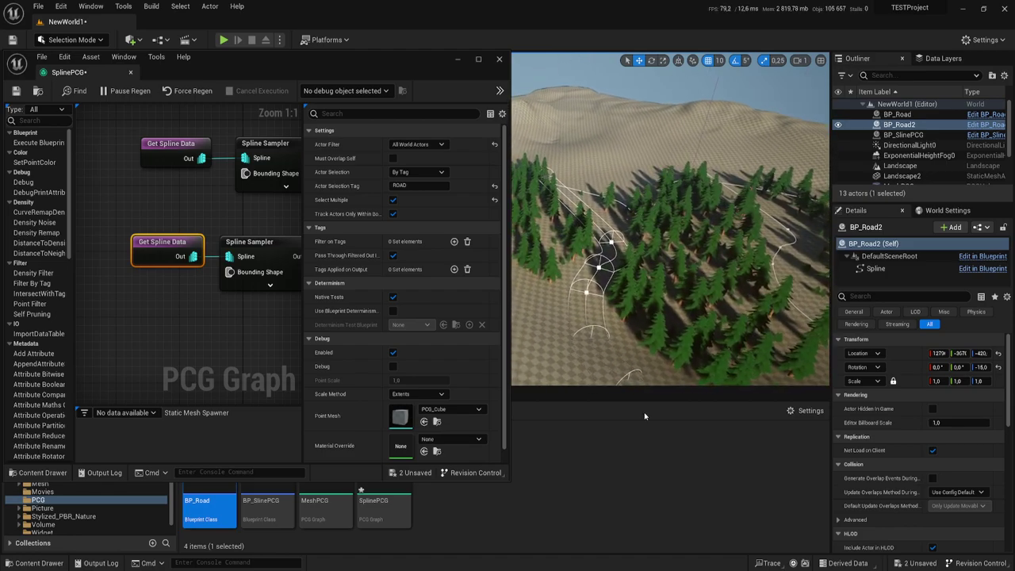
{"action": "right_click_drag", "start_coordinate": [540, 178], "coordinate": [713, 256]}
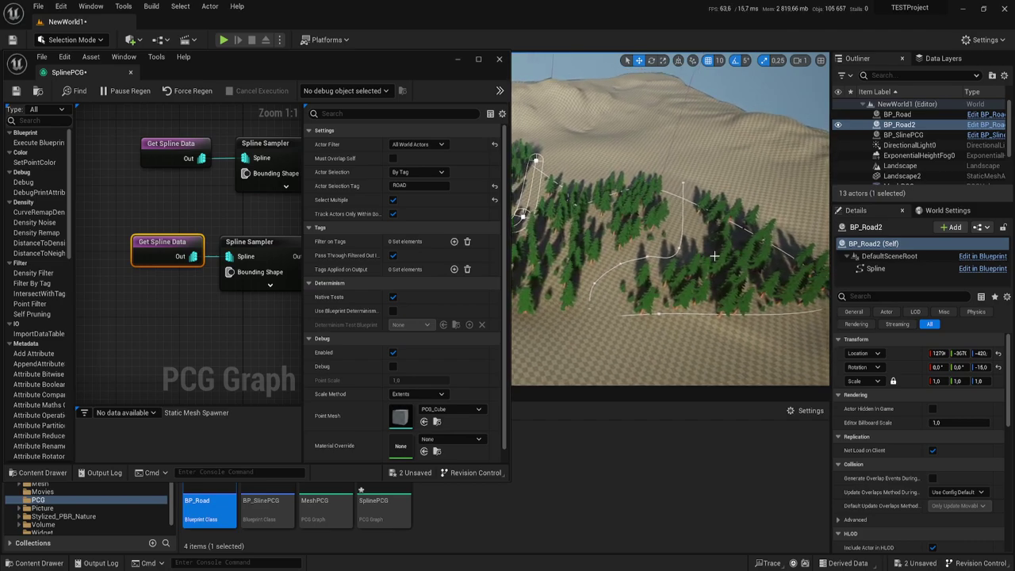
Move BP_Road sideways along Y into the forest and save the SplinePCG graph
{"action": "left_click", "coordinate": [648, 258]}
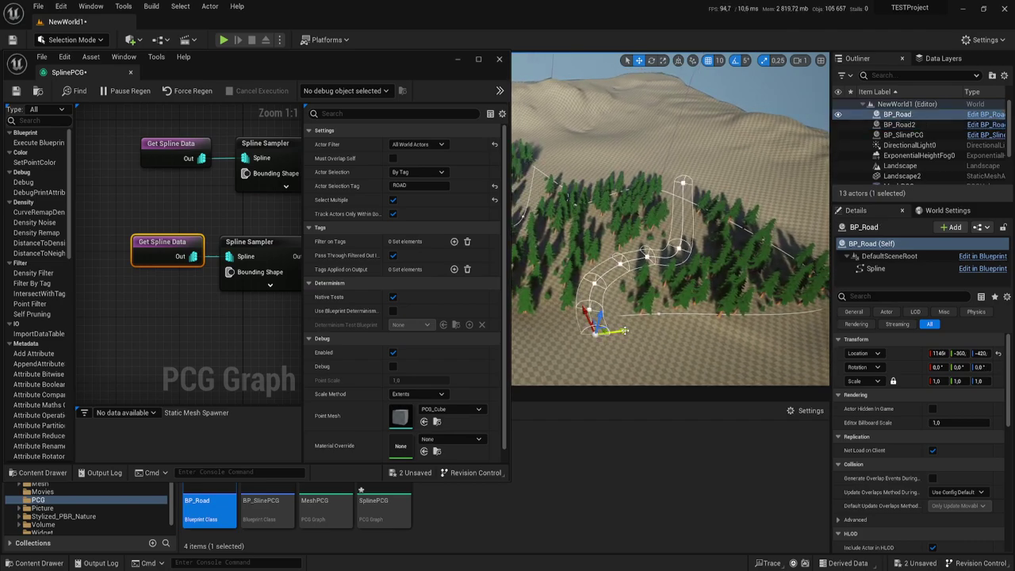
{"action": "left_click_drag", "start_coordinate": [625, 331], "coordinate": [561, 317]}
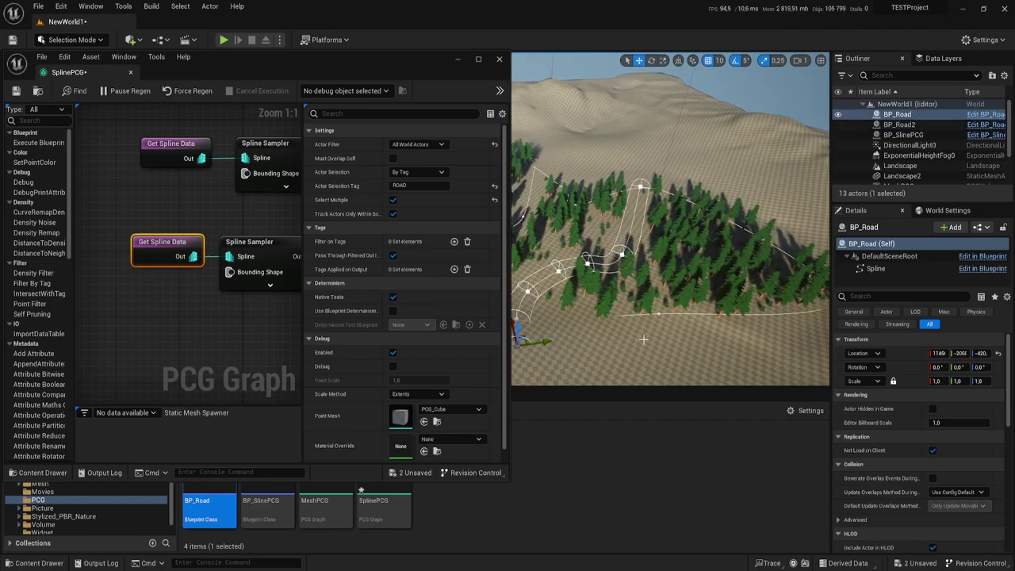
{"action": "right_click_drag", "start_coordinate": [643, 339], "coordinate": [602, 292]}
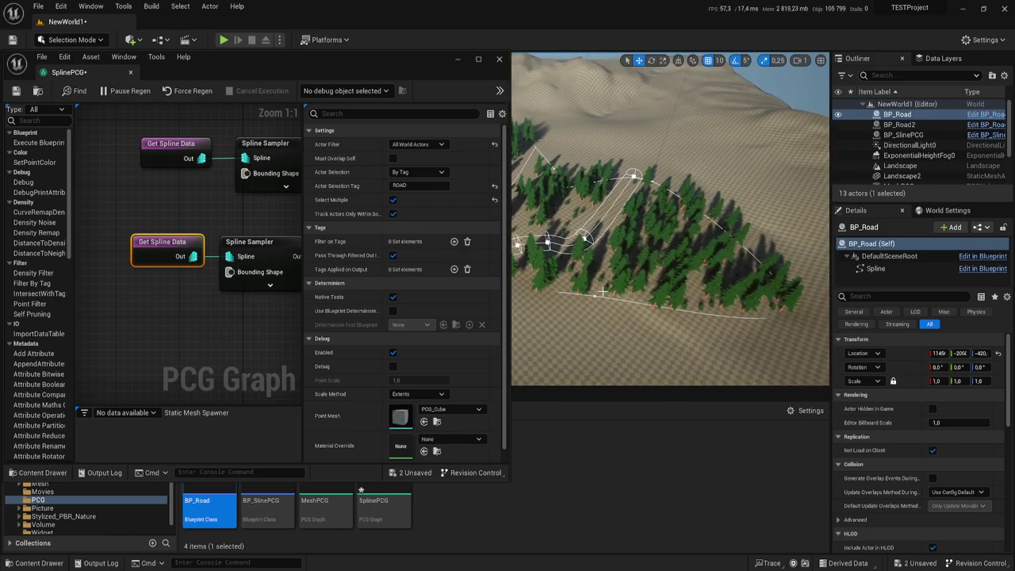
{"action": "left_click", "coordinate": [594, 295]}
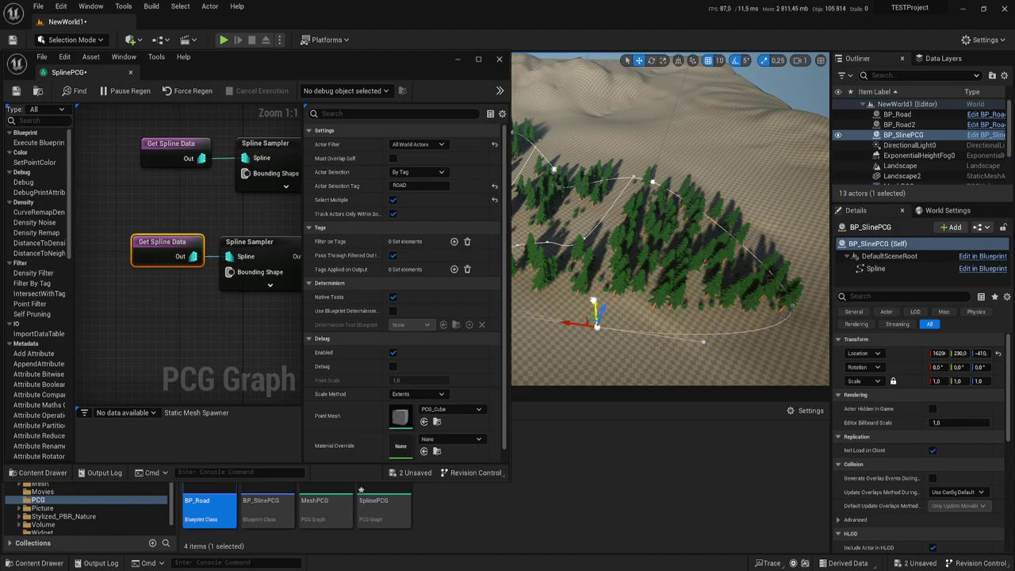
{"action": "mouse_move", "coordinate": [593, 296]}
{"action": "right_mouse_down"}
{"action": "mouse_move", "coordinate": [603, 317]}
{"action": "mouse_move", "coordinate": [626, 326]}
{"action": "right_mouse_up"}
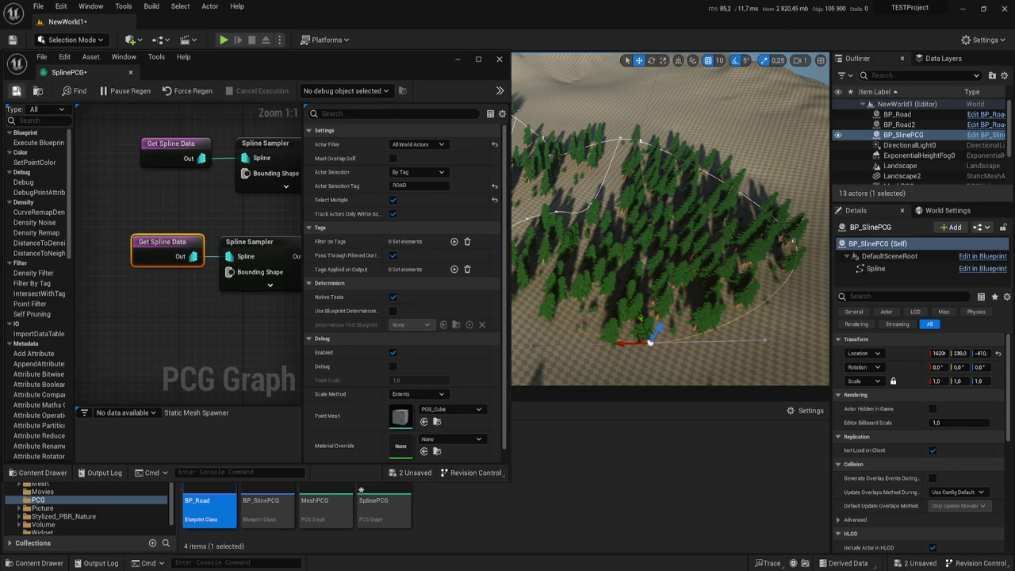
{"action": "left_click", "coordinate": [16, 91]}
Create an Actor Blueprint named BP_PL, drop it into NewWorld1, and open it
{"action": "left_click", "coordinate": [457, 60]}
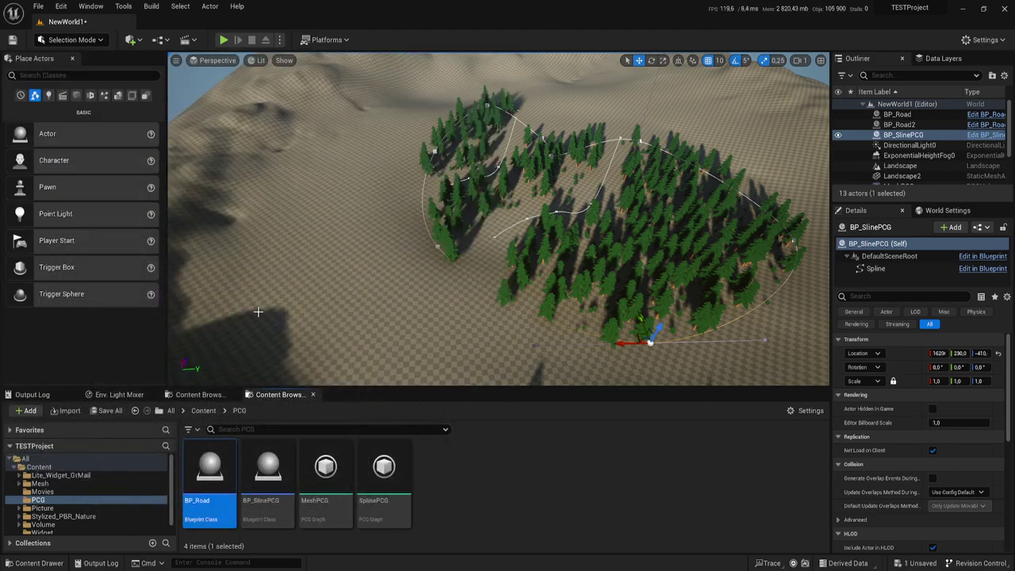
{"action": "right_click", "coordinate": [464, 512]}
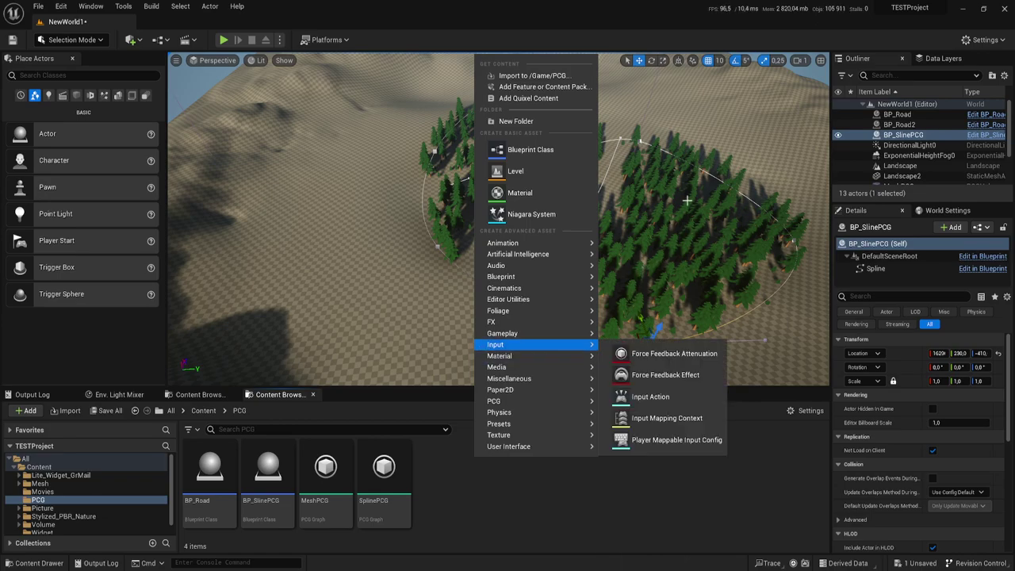
{"action": "left_click", "coordinate": [525, 156]}
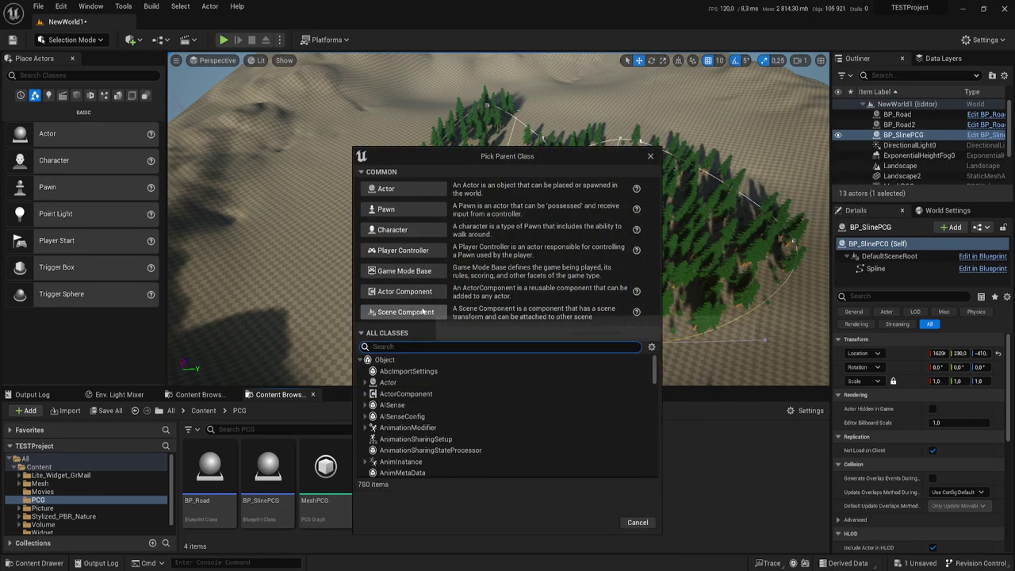
{"action": "left_click", "coordinate": [386, 188]}
{"action": "type", "text": "BP_PL"}
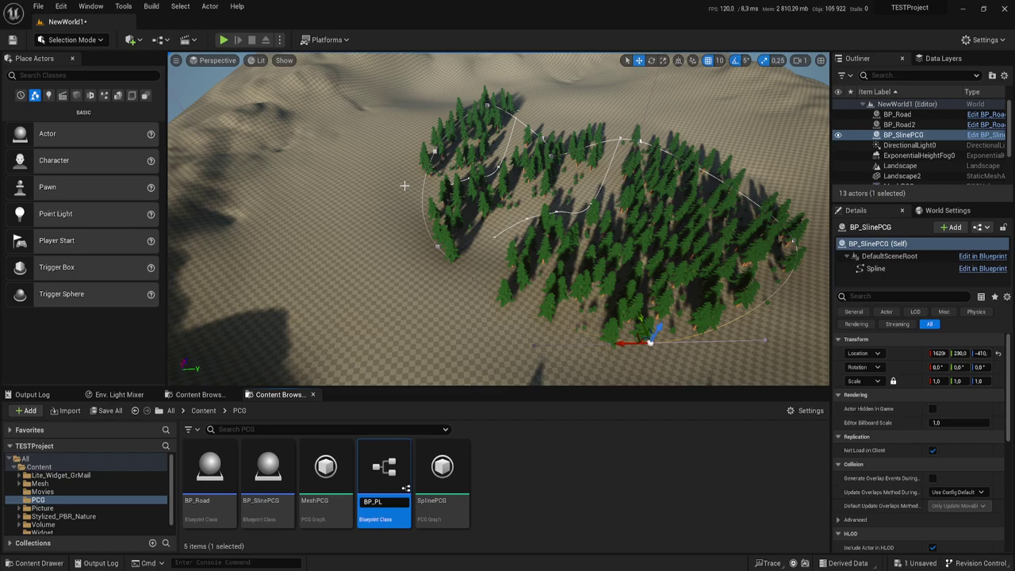
{"action": "key", "text": "Return"}
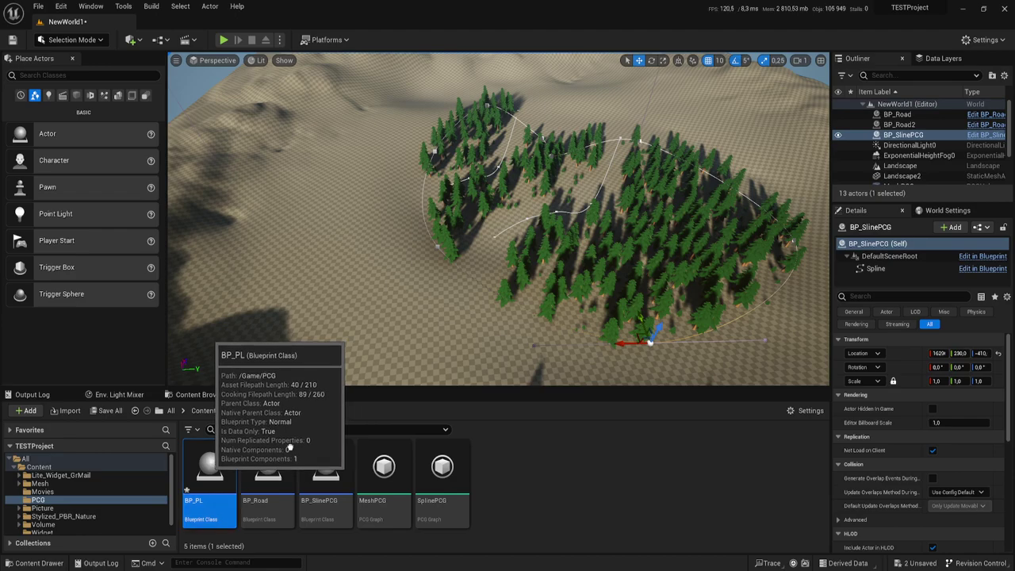
{"action": "left_click_drag", "start_coordinate": [209, 464], "coordinate": [656, 238]}
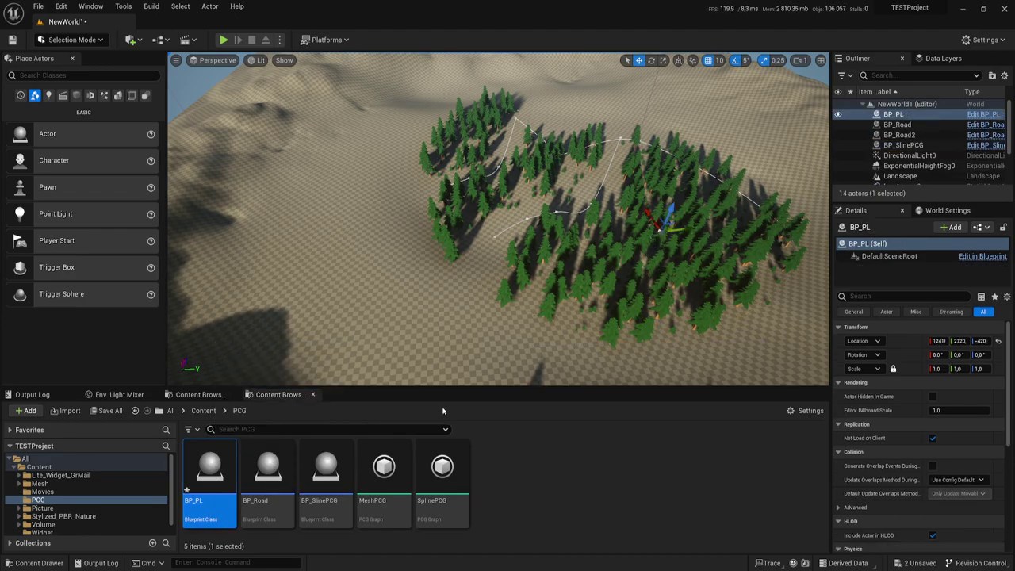
{"action": "double_click", "coordinate": [209, 472]}
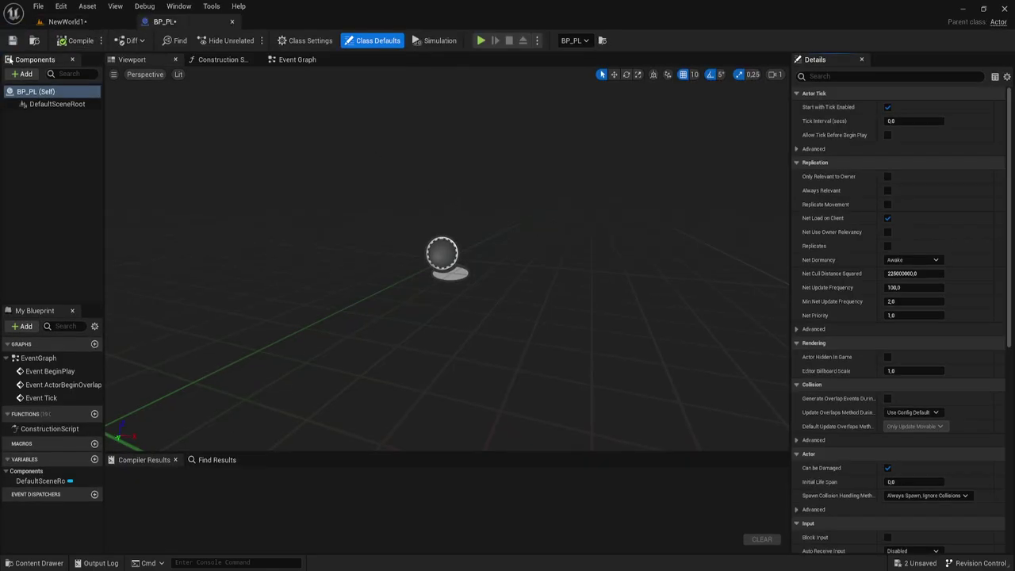
Add a Spline component and drag out its end point, bending it and adding a new point
{"action": "left_click", "coordinate": [23, 74]}
{"action": "type", "text": "spl"}
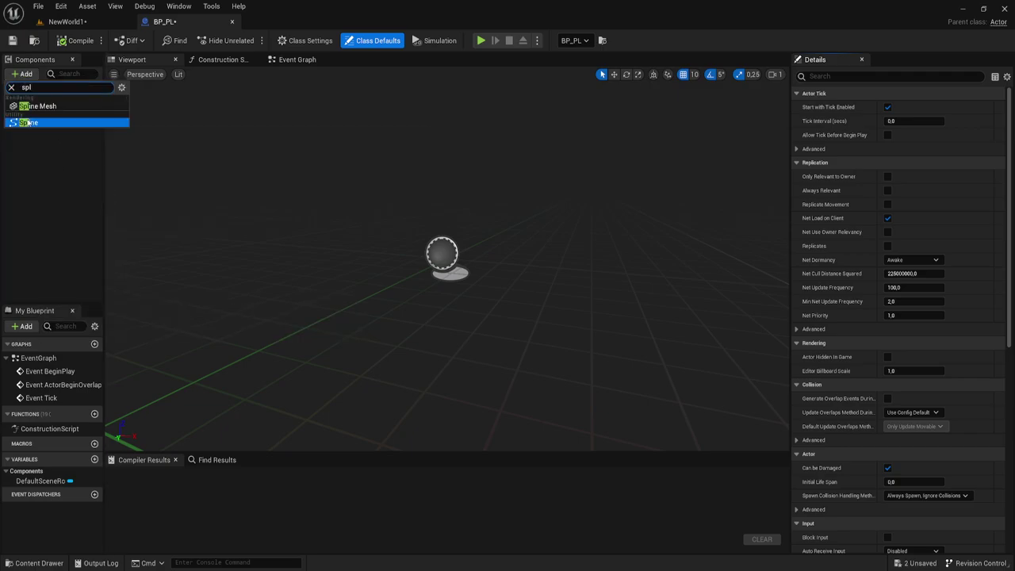
{"action": "left_click", "coordinate": [32, 122]}
{"action": "mouse_move", "coordinate": [425, 202]}
{"action": "right_mouse_down"}
{"action": "mouse_move", "coordinate": [444, 198]}
{"action": "mouse_move", "coordinate": [446, 214]}
{"action": "right_mouse_up"}
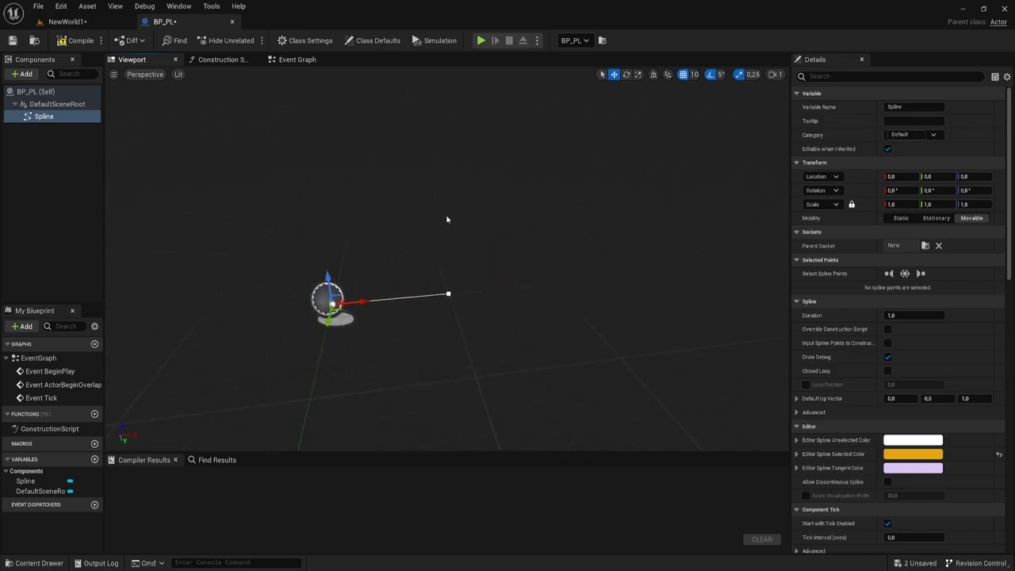
{"action": "left_click", "coordinate": [444, 295]}
{"action": "mouse_move", "coordinate": [473, 293]}
{"action": "left_mouse_down"}
{"action": "mouse_move", "coordinate": [652, 277]}
{"action": "mouse_move", "coordinate": [704, 388]}
{"action": "left_mouse_up"}
{"action": "scroll", "coordinate": [669, 341], "scroll_direction": "down", "scroll_amount": 5}
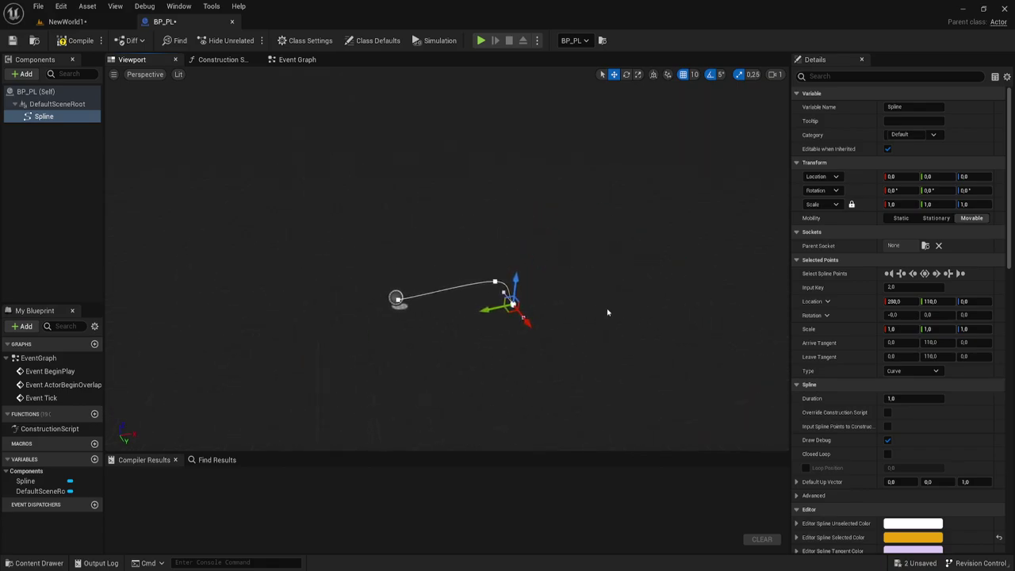
{"action": "mouse_move", "coordinate": [525, 316]}
{"action": "left_mouse_down"}
{"action": "mouse_move", "coordinate": [547, 360]}
{"action": "mouse_move", "coordinate": [383, 401]}
{"action": "left_mouse_up"}
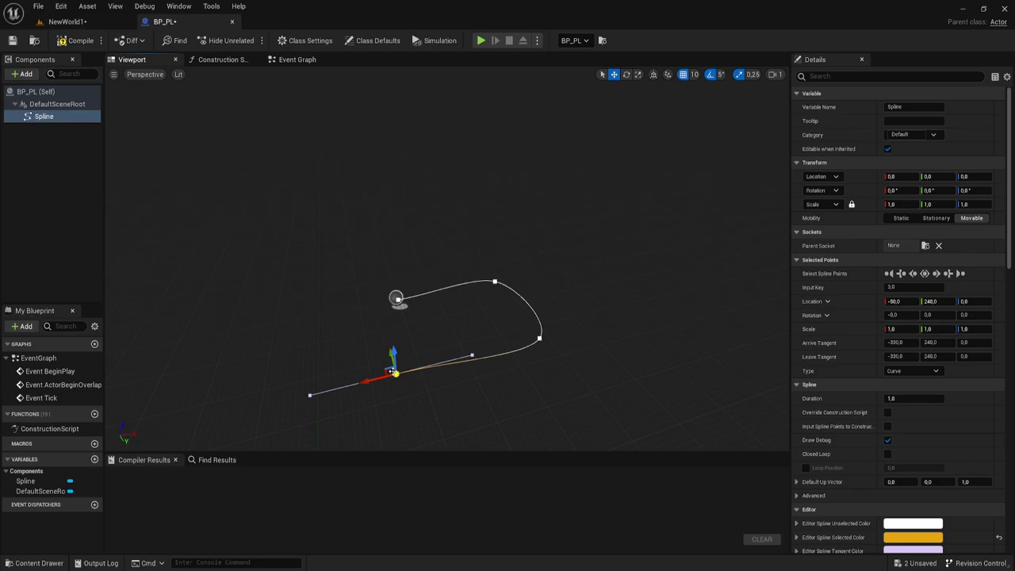
{"action": "left_click_drag", "start_coordinate": [390, 355], "coordinate": [343, 299], "text": "alt"}
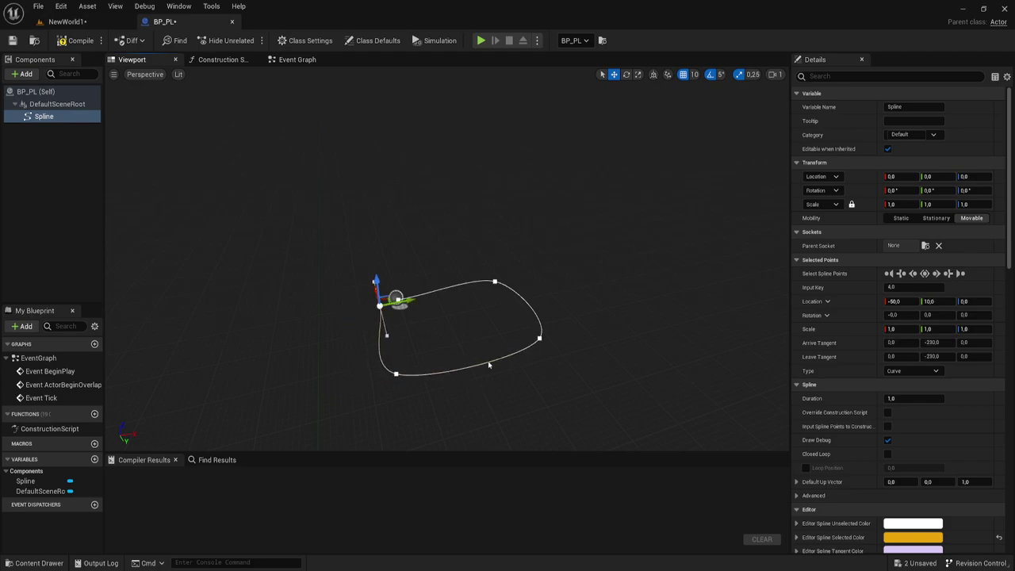
Make the spline a Closed Loop, reshape its points, and compile BP_PL
{"action": "left_click", "coordinate": [887, 454]}
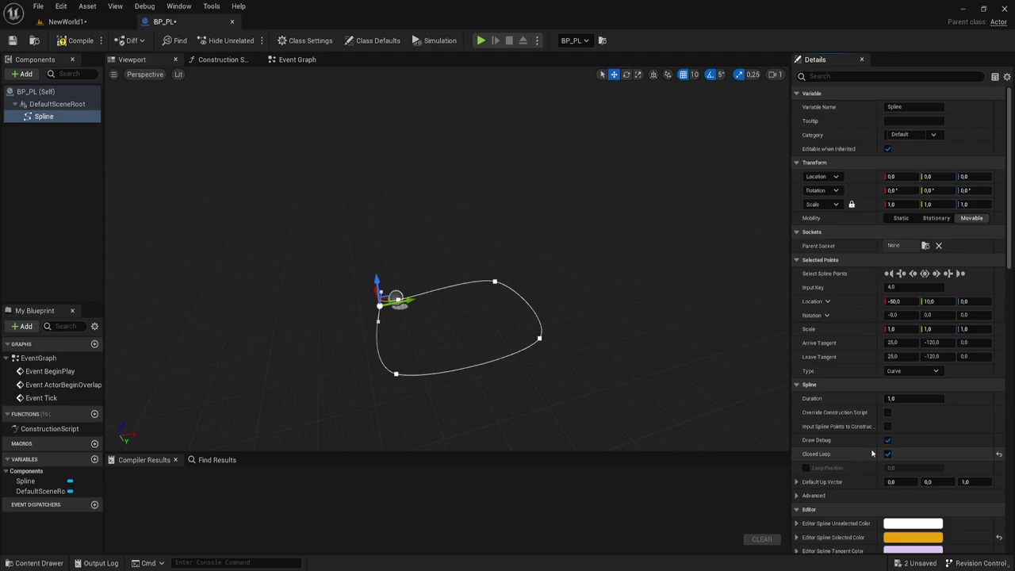
{"action": "right_click_drag", "start_coordinate": [373, 290], "coordinate": [349, 278]}
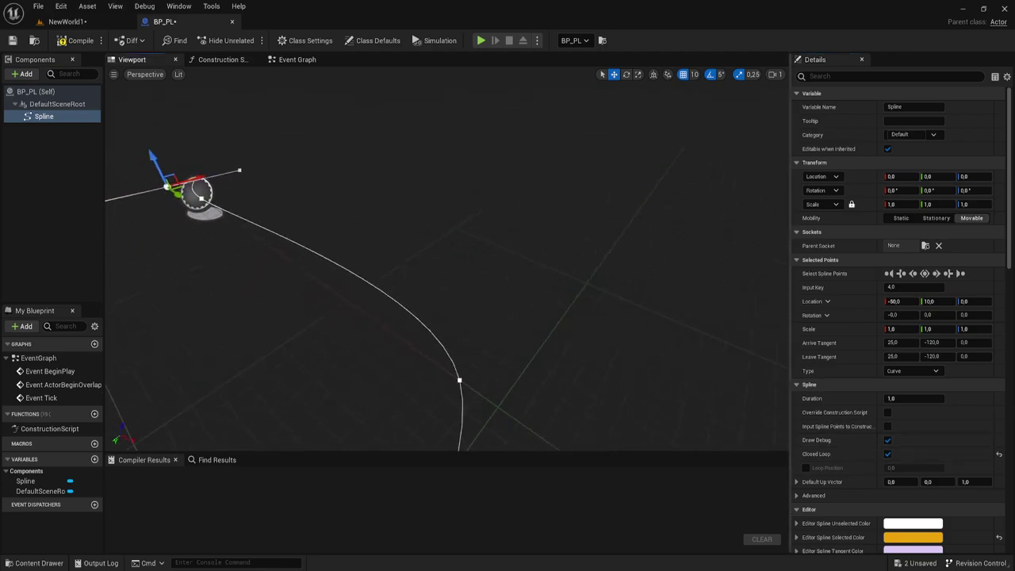
{"action": "right_click_drag", "start_coordinate": [444, 293], "coordinate": [454, 297]}
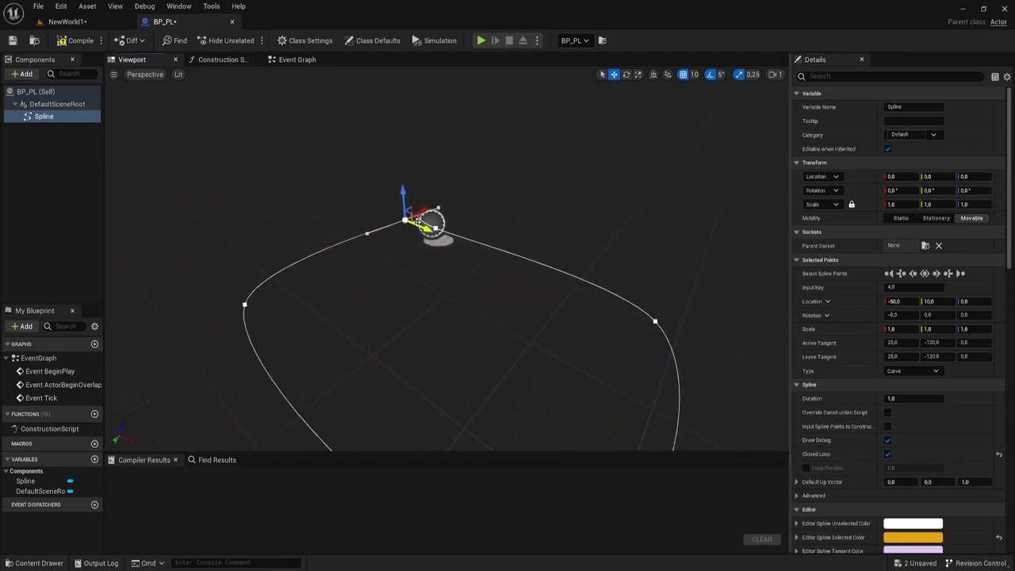
{"action": "left_click_drag", "start_coordinate": [418, 220], "coordinate": [324, 212]}
{"action": "scroll", "coordinate": [361, 248], "scroll_direction": "down", "scroll_amount": 5}
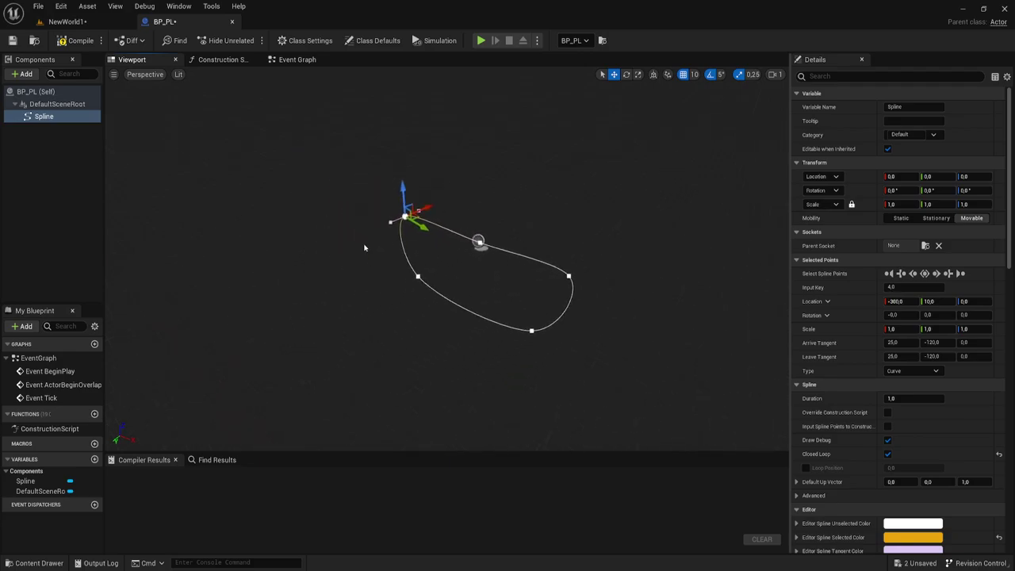
{"action": "left_click", "coordinate": [486, 241]}
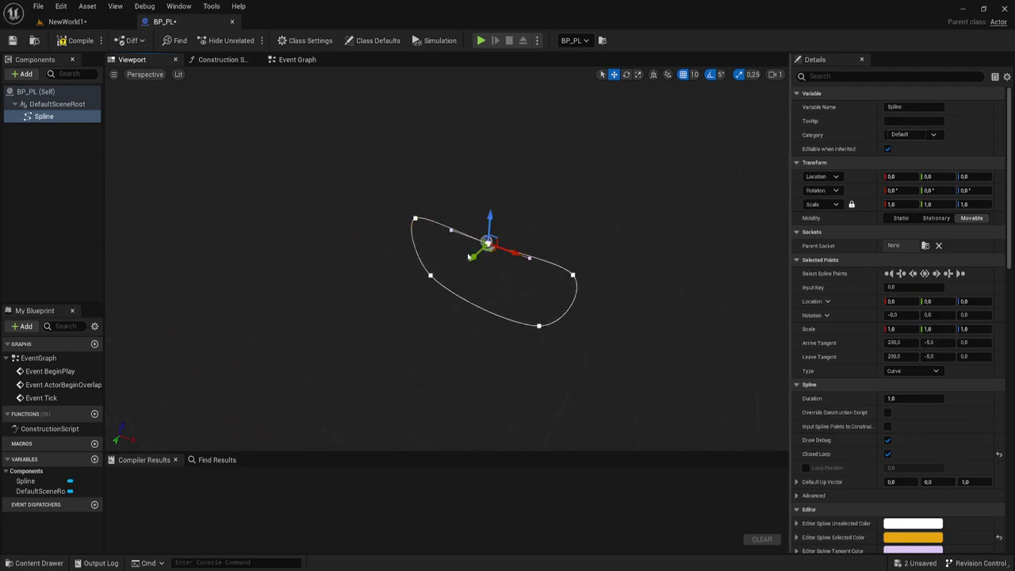
{"action": "left_click_drag", "start_coordinate": [470, 256], "coordinate": [634, 238]}
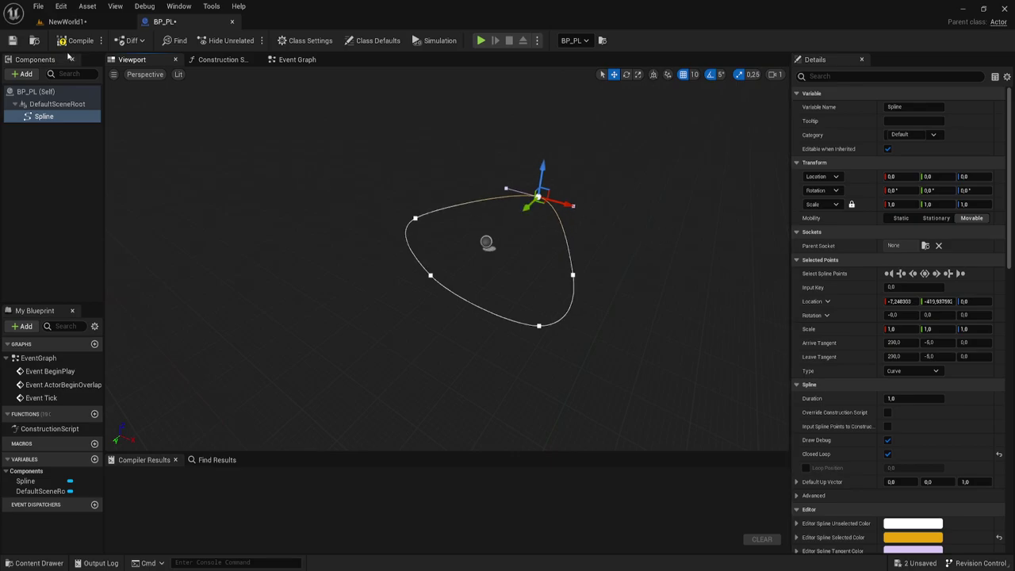
{"action": "left_click", "coordinate": [71, 41]}
Save the BP_PL blueprint and return to the NewWorld1 level
{"action": "left_click", "coordinate": [12, 40]}
{"action": "left_click", "coordinate": [68, 21]}
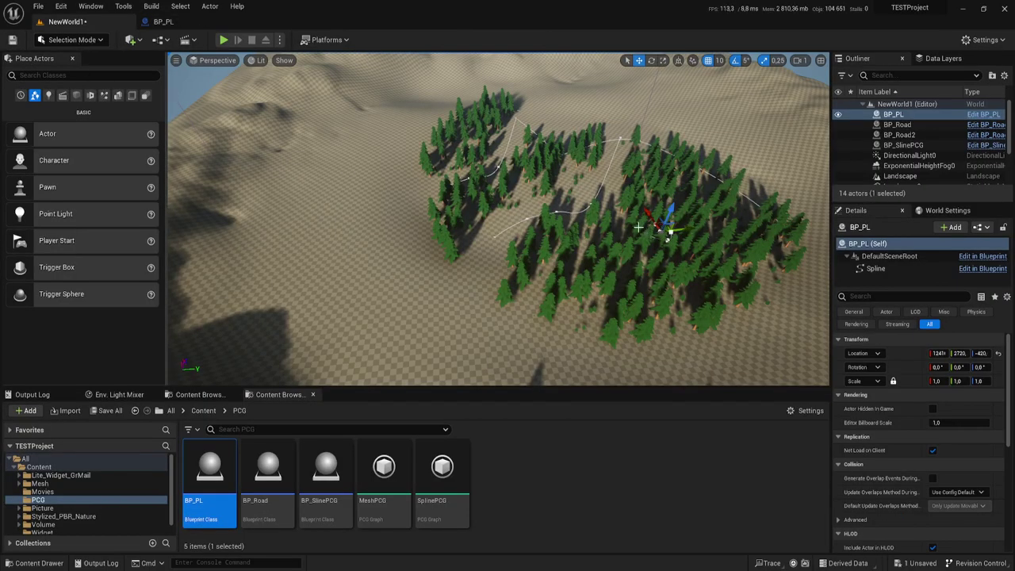
{"action": "mouse_move", "coordinate": [498, 238]}
{"action": "right_mouse_down"}
{"action": "mouse_move", "coordinate": [508, 254]}
{"action": "mouse_move", "coordinate": [557, 268]}
{"action": "mouse_move", "coordinate": [510, 238]}
{"action": "right_mouse_up"}
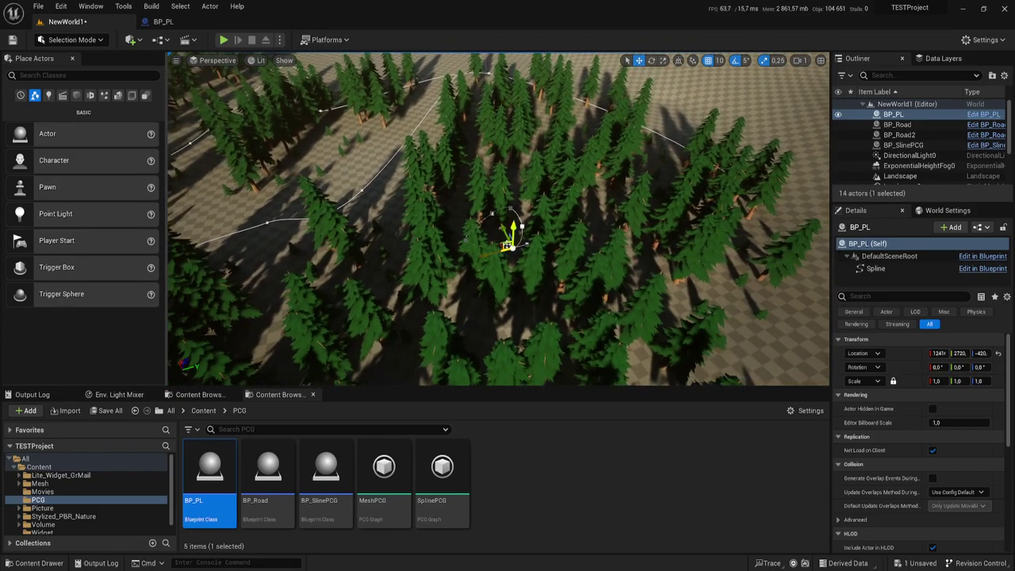
Drag several BP_PL spline points to reshape the loop among the pine trees
{"action": "left_click_drag", "start_coordinate": [512, 232], "coordinate": [529, 266]}
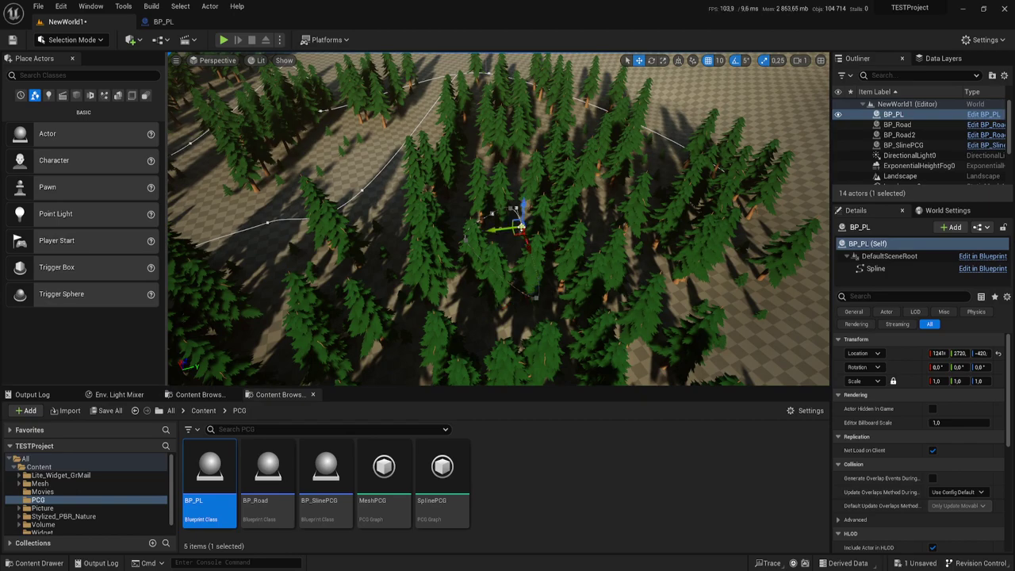
{"action": "mouse_move", "coordinate": [494, 230]}
{"action": "left_mouse_down"}
{"action": "mouse_move", "coordinate": [564, 218]}
{"action": "mouse_move", "coordinate": [518, 182]}
{"action": "left_mouse_up"}
{"action": "left_click", "coordinate": [508, 209]}
{"action": "left_click", "coordinate": [490, 212]}
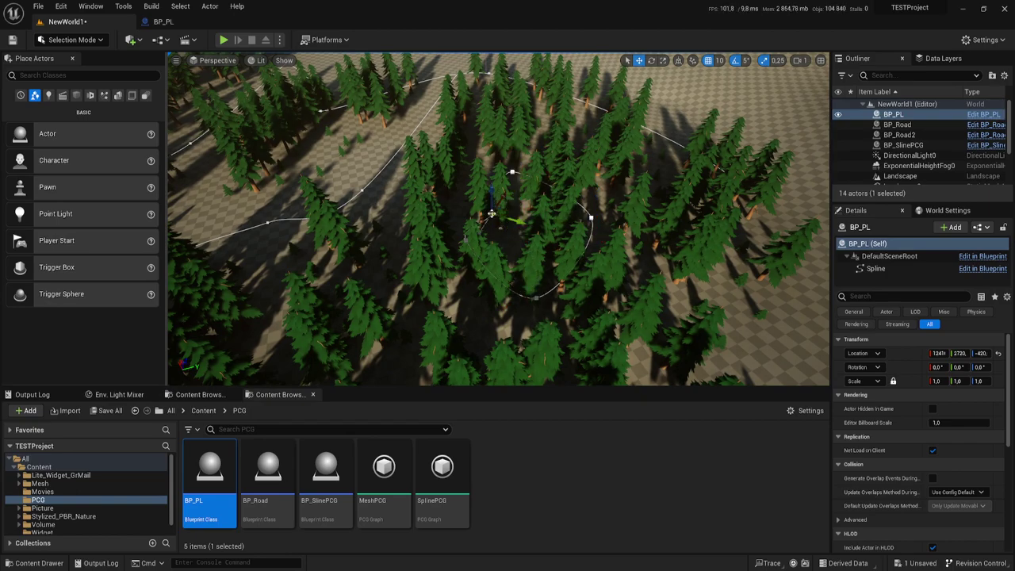
{"action": "left_click_drag", "start_coordinate": [512, 219], "coordinate": [484, 207]}
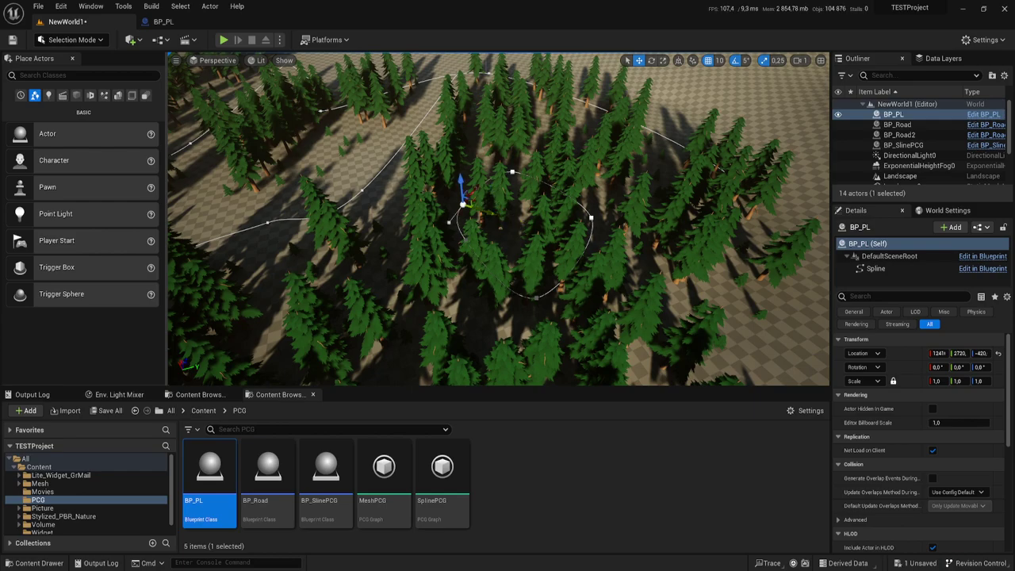
{"action": "right_click_drag", "start_coordinate": [481, 218], "coordinate": [523, 246]}
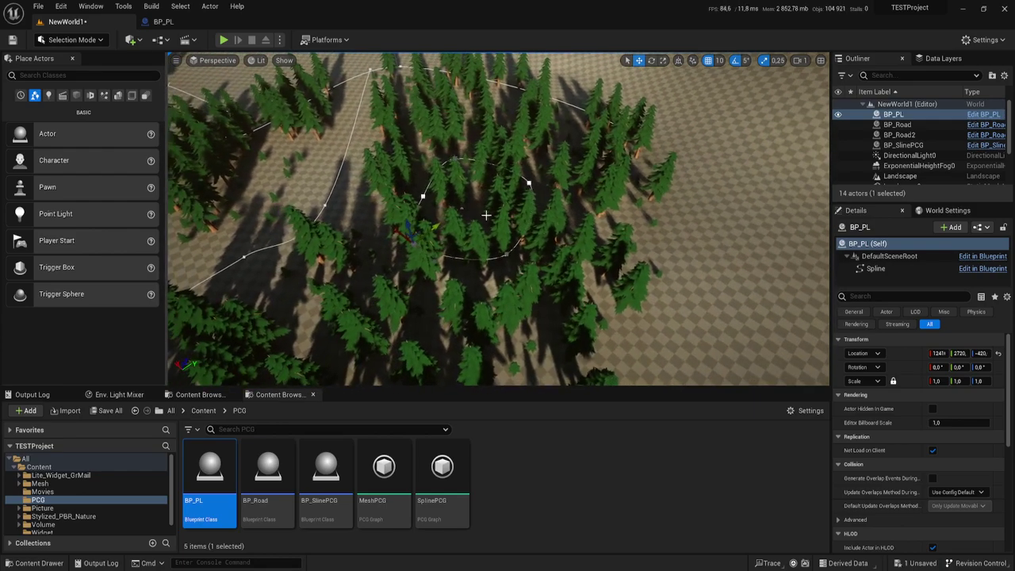
Add the actor tag PL to BP_PL through a filtered Details search for Tags
{"action": "left_click", "coordinate": [877, 295]}
{"action": "type", "text": "g"}
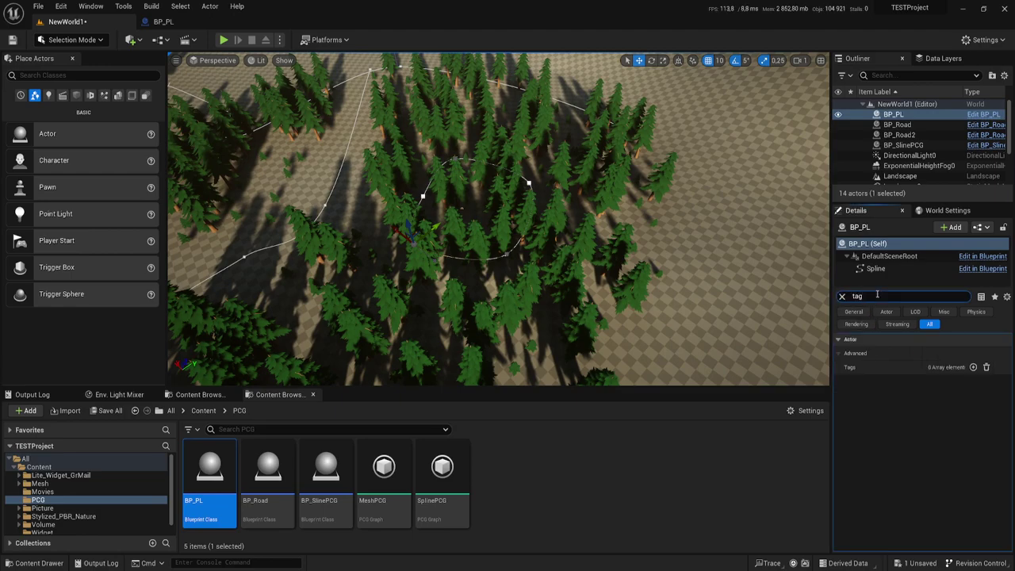
{"action": "left_click", "coordinate": [973, 366]}
{"action": "type", "text": "PL"}
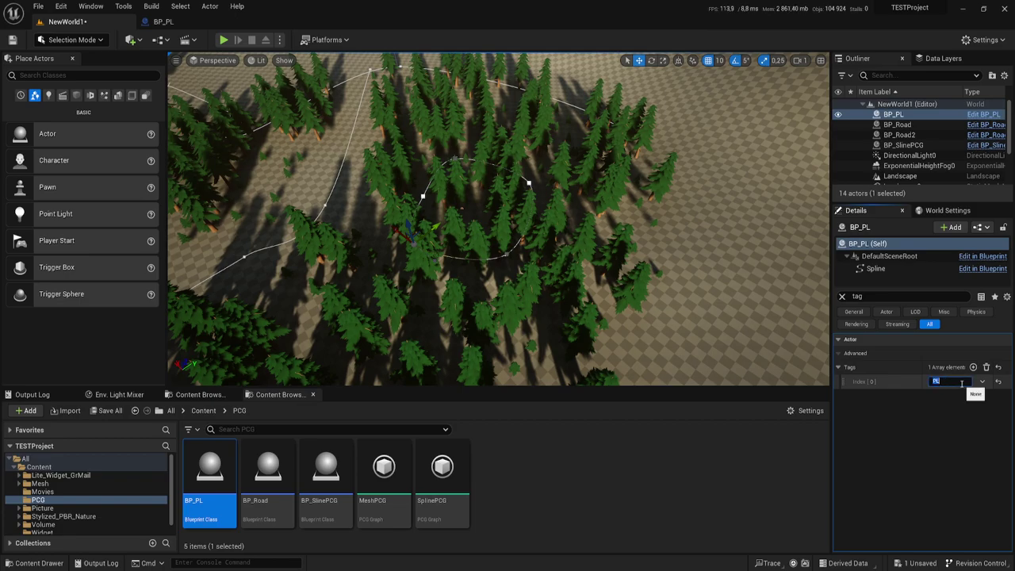
{"action": "key", "text": "Return"}
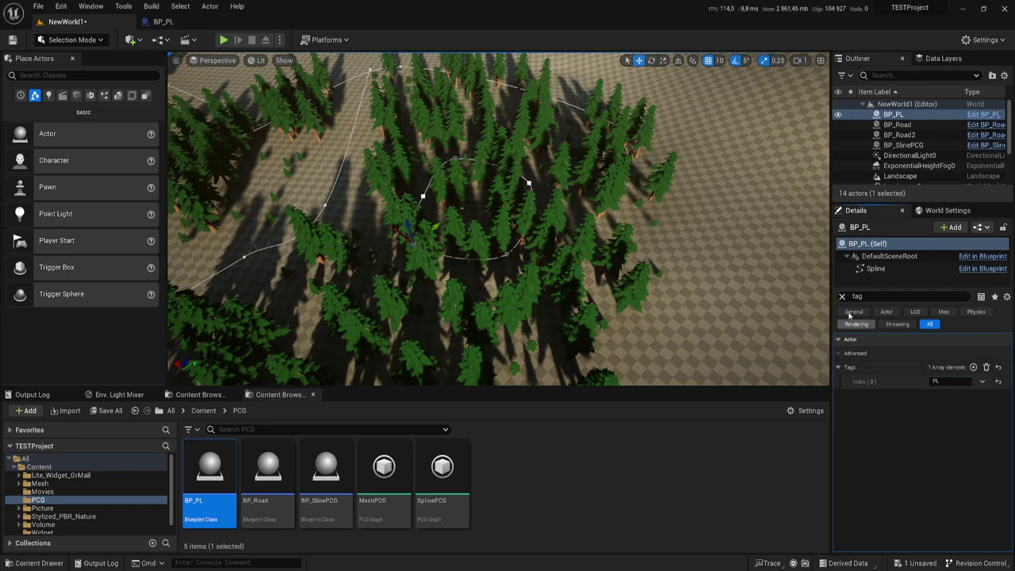
{"action": "key", "text": "BackSpace"}
{"action": "key", "text": "BackSpace"}
{"action": "key", "text": "BackSpace"}
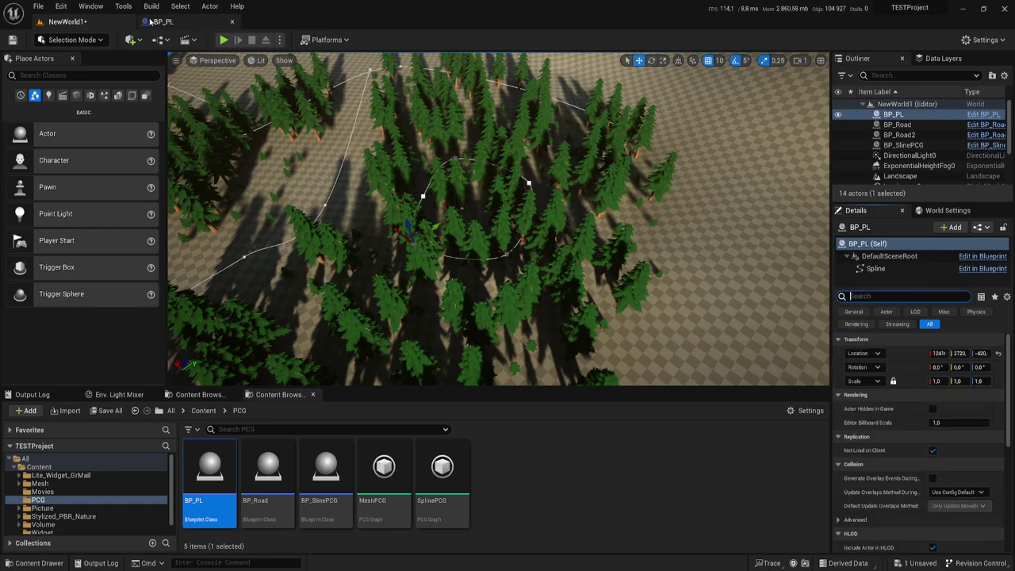
{"action": "right_click_drag", "start_coordinate": [500, 238], "coordinate": [500, 238]}
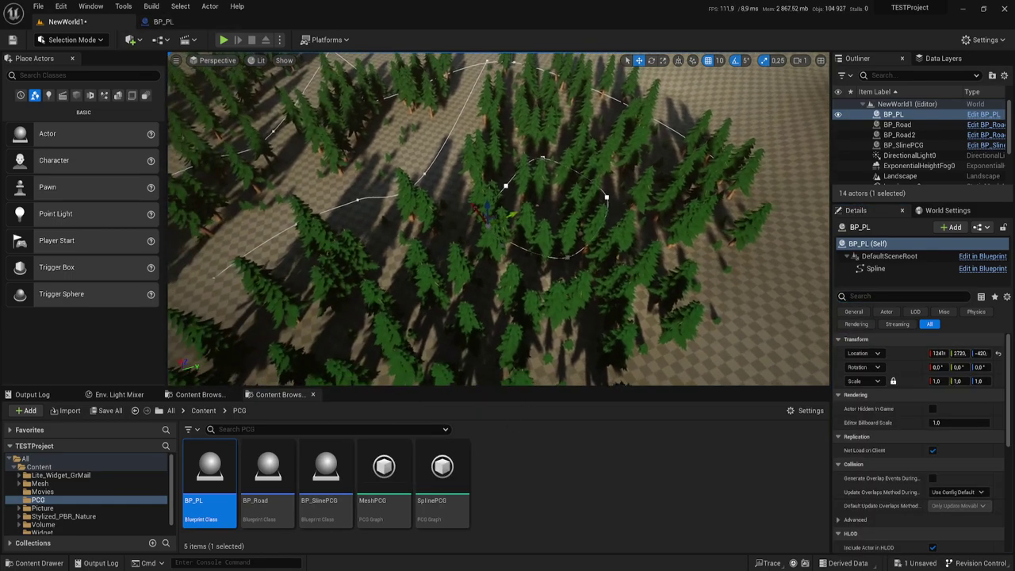
In the SplinePCG graph, copy and paste the Get Spline Data, Spline Sampler and Bounds Modifier nodes
{"action": "double_click", "coordinate": [442, 475]}
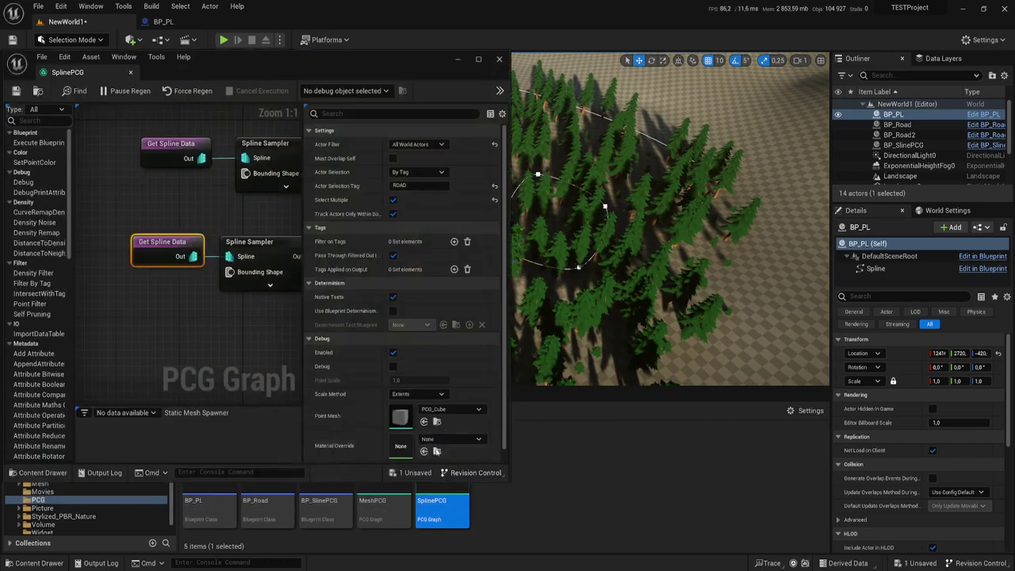
{"action": "scroll", "coordinate": [151, 279], "scroll_direction": "down", "scroll_amount": 2}
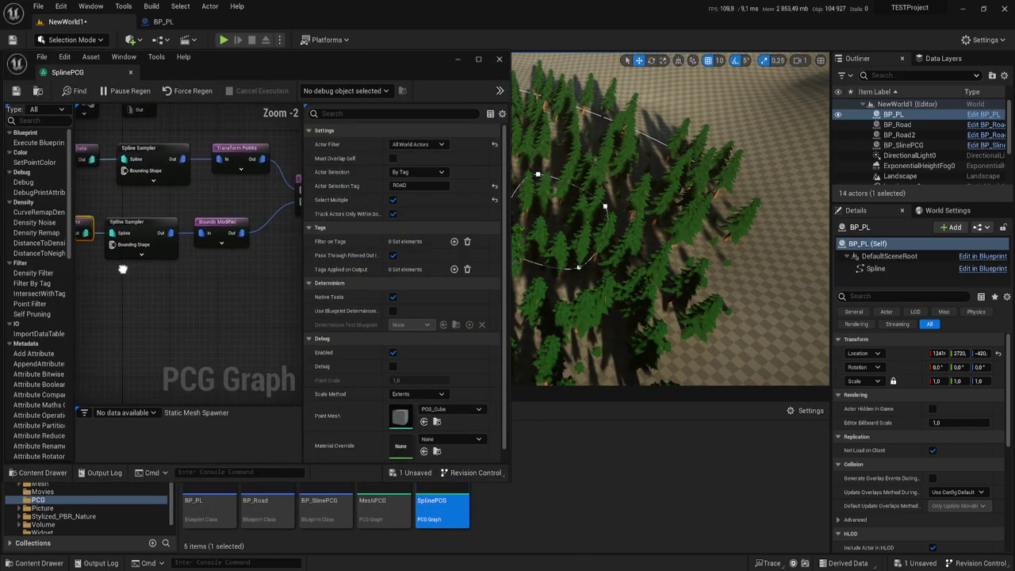
{"action": "scroll", "coordinate": [144, 272], "scroll_direction": "down", "scroll_amount": 1}
{"action": "left_click_drag", "start_coordinate": [121, 262], "coordinate": [267, 208]}
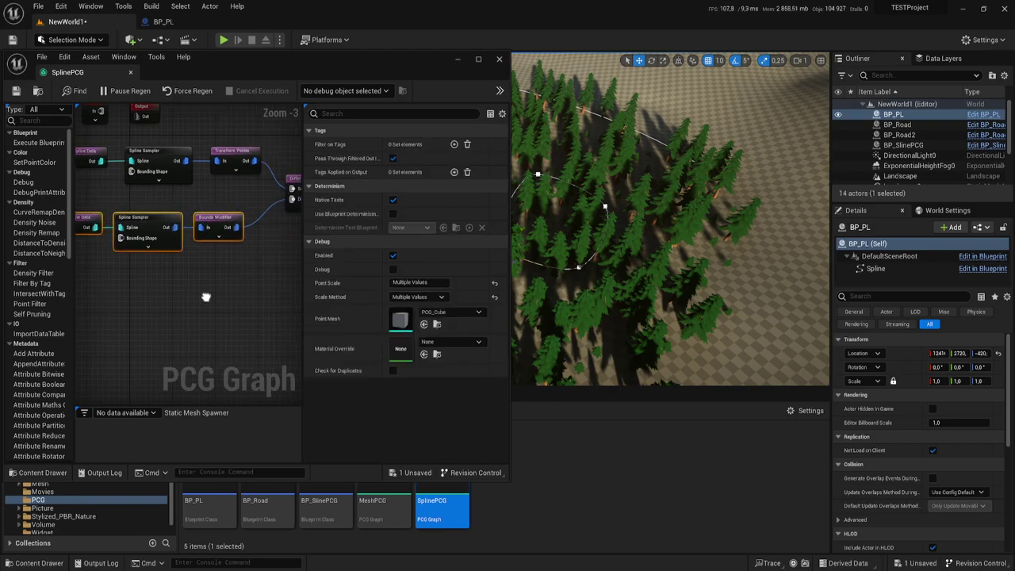
{"action": "right_click_drag", "start_coordinate": [253, 298], "coordinate": [234, 283]}
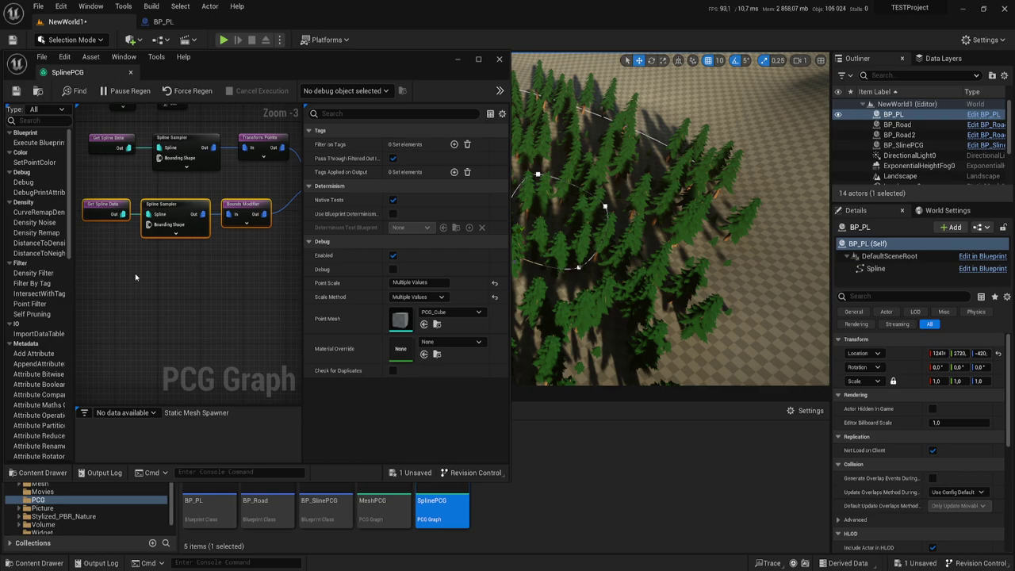
{"action": "key", "text": "ctrl+c"}
{"action": "key", "text": "ctrl+v"}
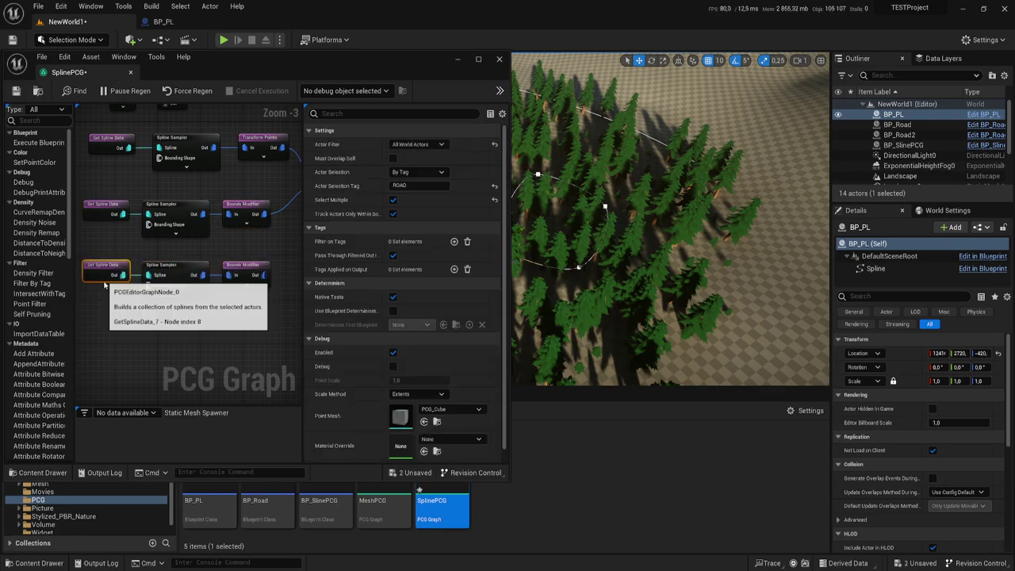
{"action": "left_click", "coordinate": [116, 318]}
Set the pasted Get Spline Data tag to PL and enable Debug on the new Bounds Modifier
{"action": "left_click", "coordinate": [105, 265]}
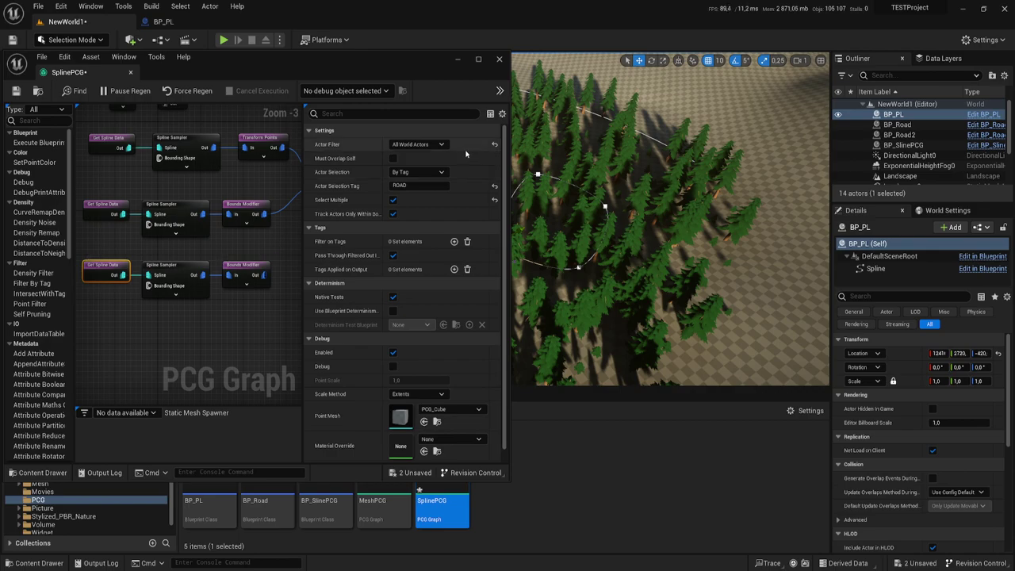
{"action": "left_click", "coordinate": [413, 184]}
{"action": "type", "text": "PL"}
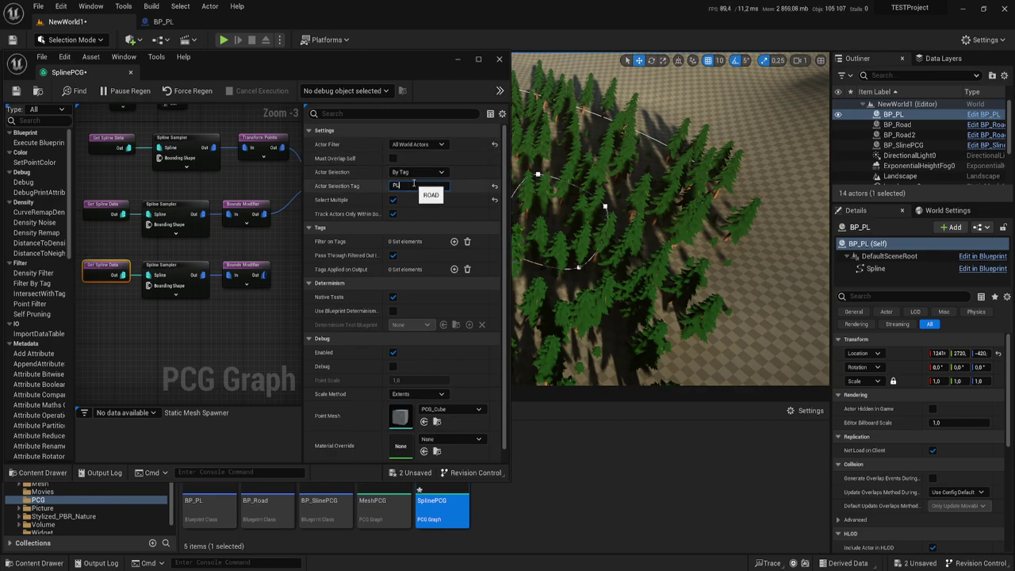
{"action": "left_click", "coordinate": [167, 274]}
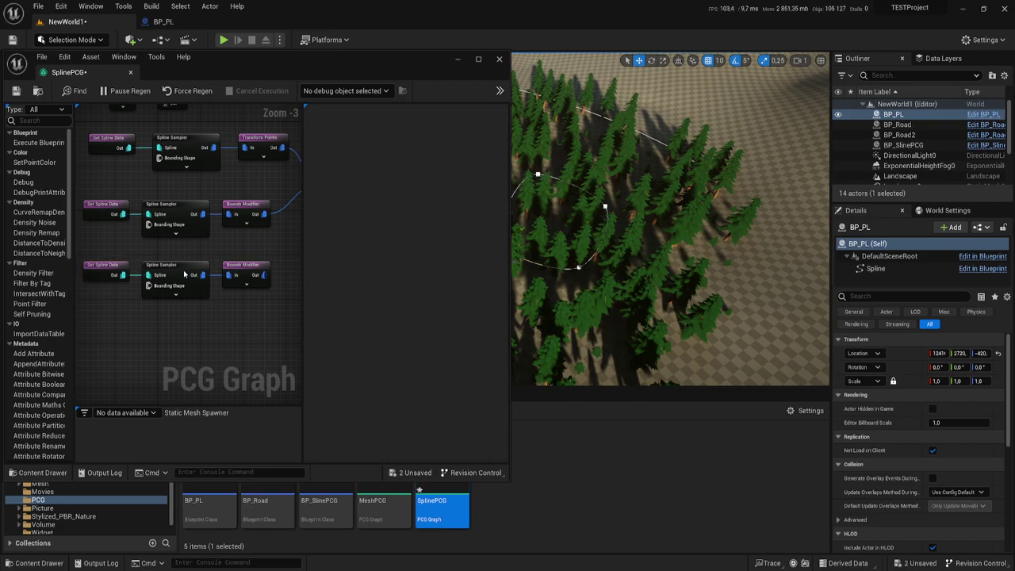
{"action": "left_click", "coordinate": [248, 269]}
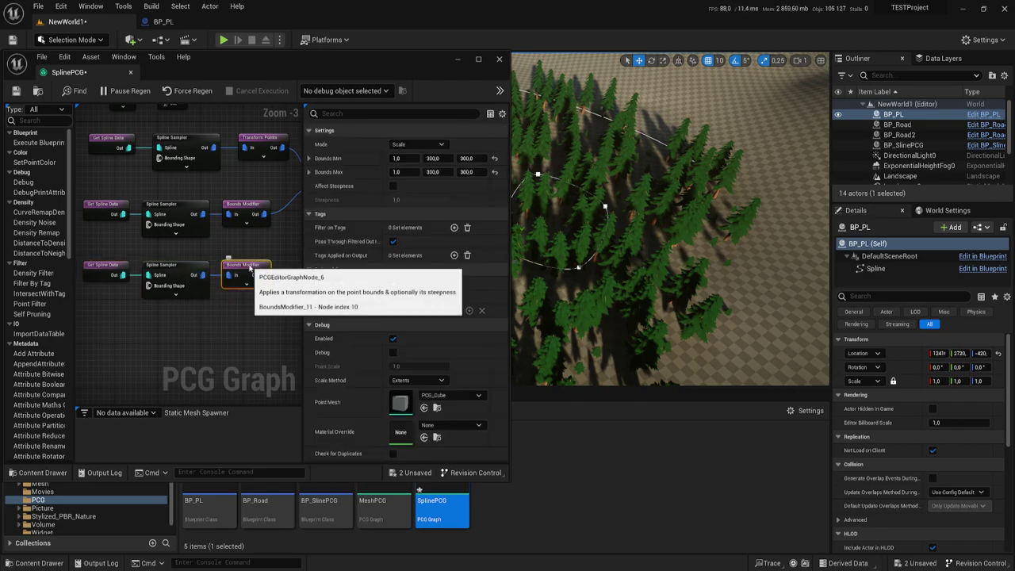
{"action": "key", "text": "d"}
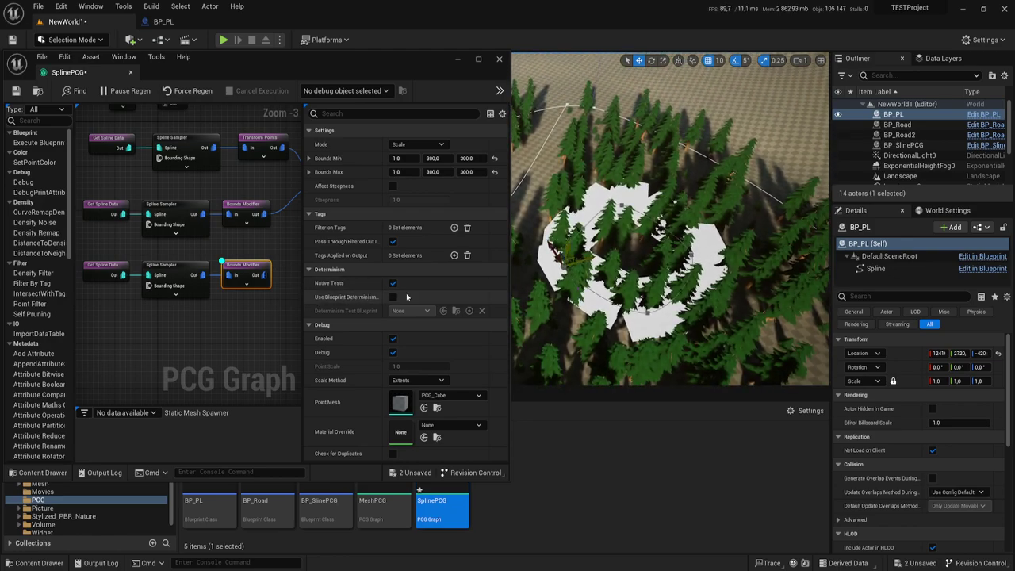
{"action": "left_click_drag", "start_coordinate": [602, 293], "coordinate": [603, 293]}
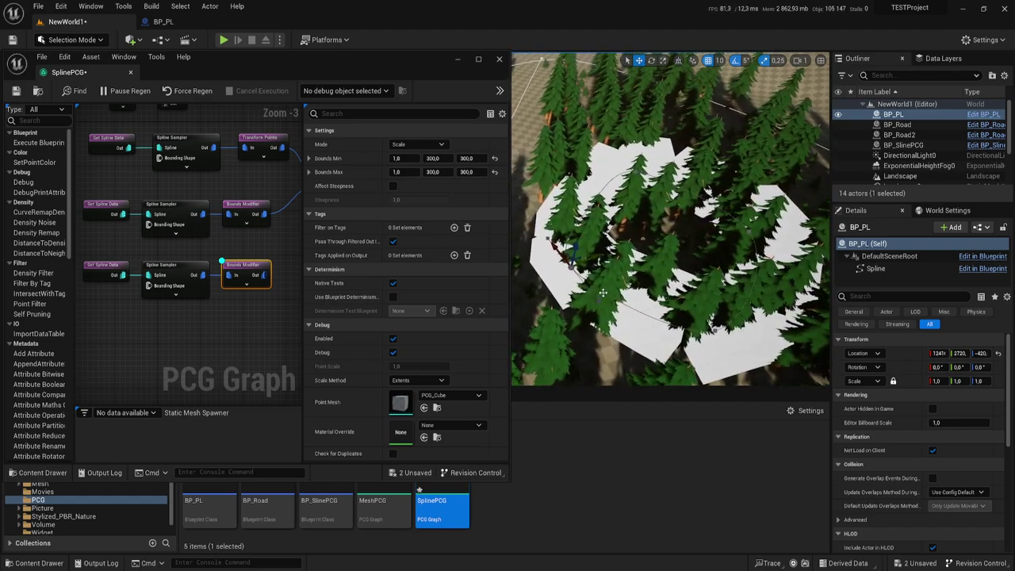
Switch the lower Spline Sampler's Dimension to On Interior and reset its debug Scale Method to Extents
{"action": "left_click", "coordinate": [176, 266]}
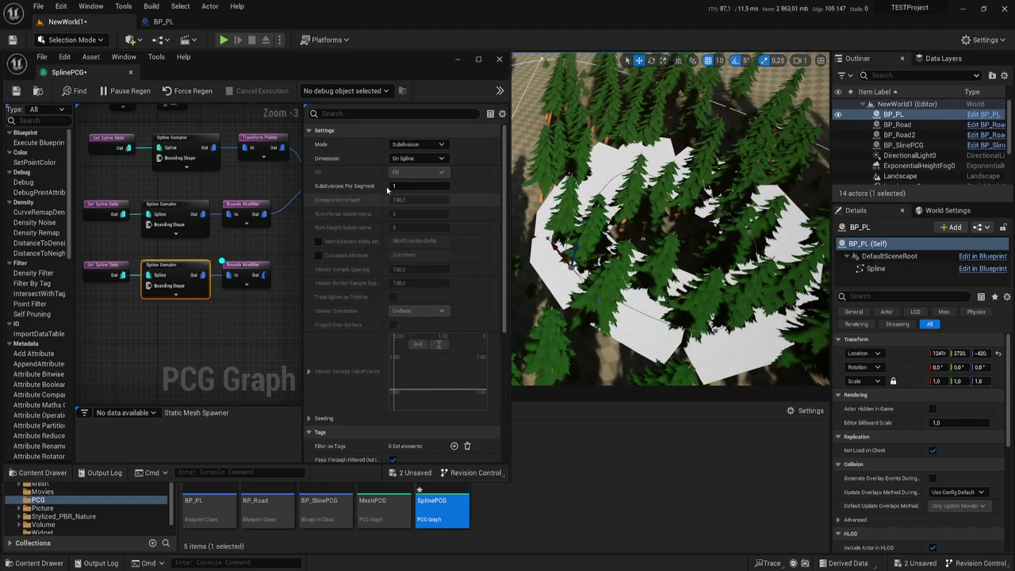
{"action": "left_click", "coordinate": [418, 158]}
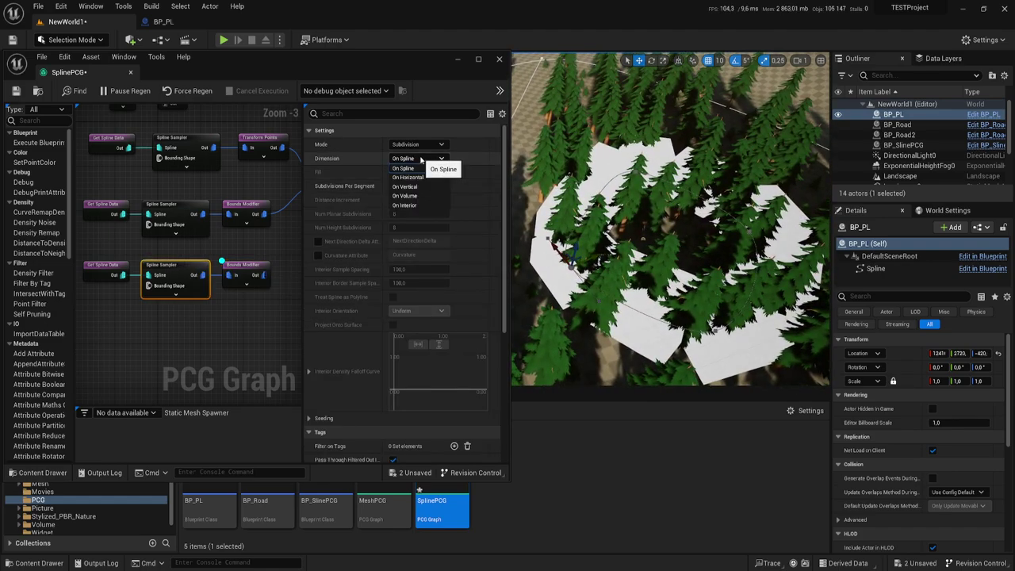
{"action": "left_click", "coordinate": [414, 205]}
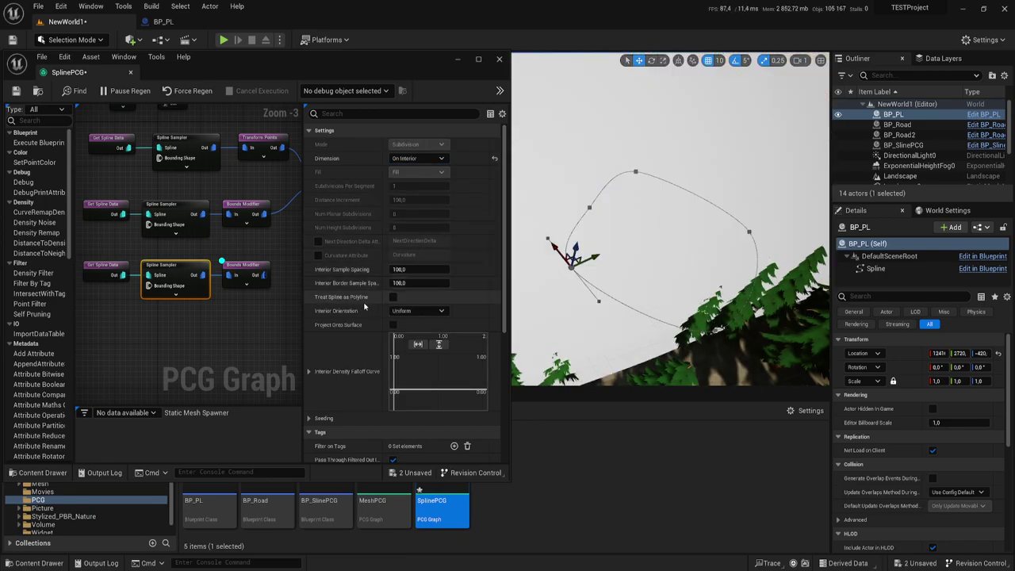
{"action": "scroll", "coordinate": [403, 253], "scroll_direction": "down", "scroll_amount": 3}
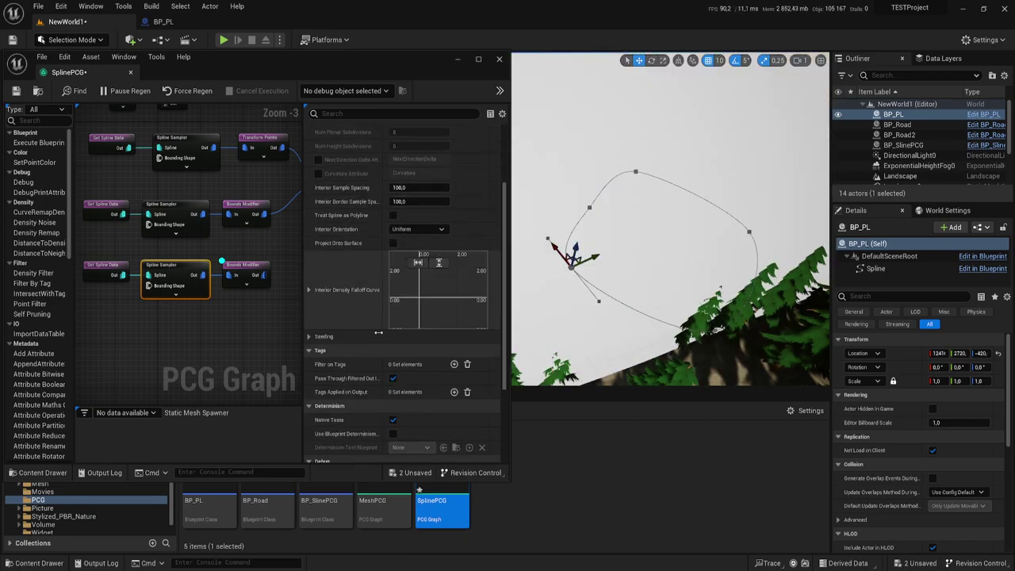
{"action": "scroll", "coordinate": [404, 262], "scroll_direction": "down", "scroll_amount": 5}
{"action": "left_click_drag", "start_coordinate": [414, 368], "coordinate": [396, 368]}
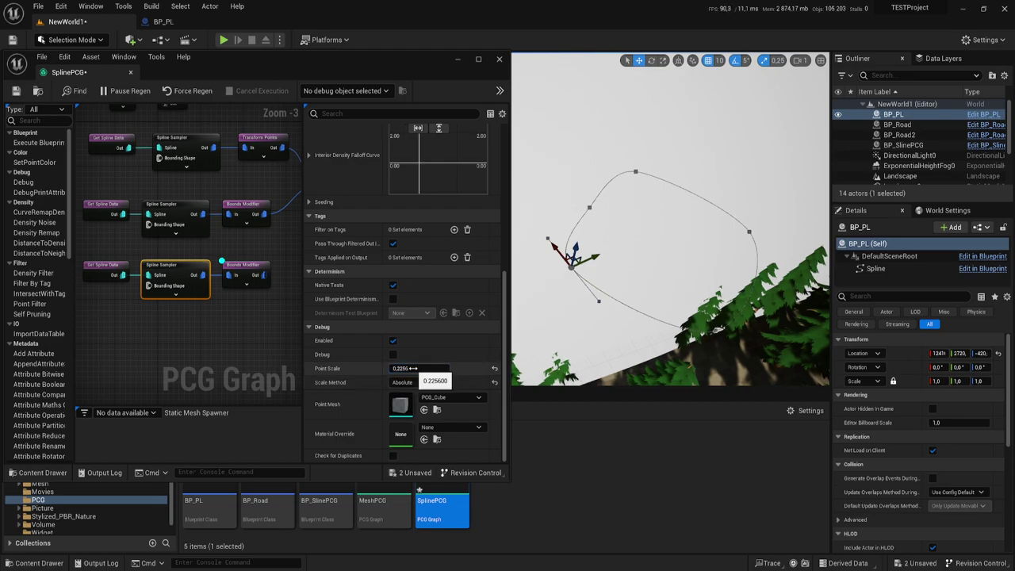
{"action": "left_click", "coordinate": [495, 382]}
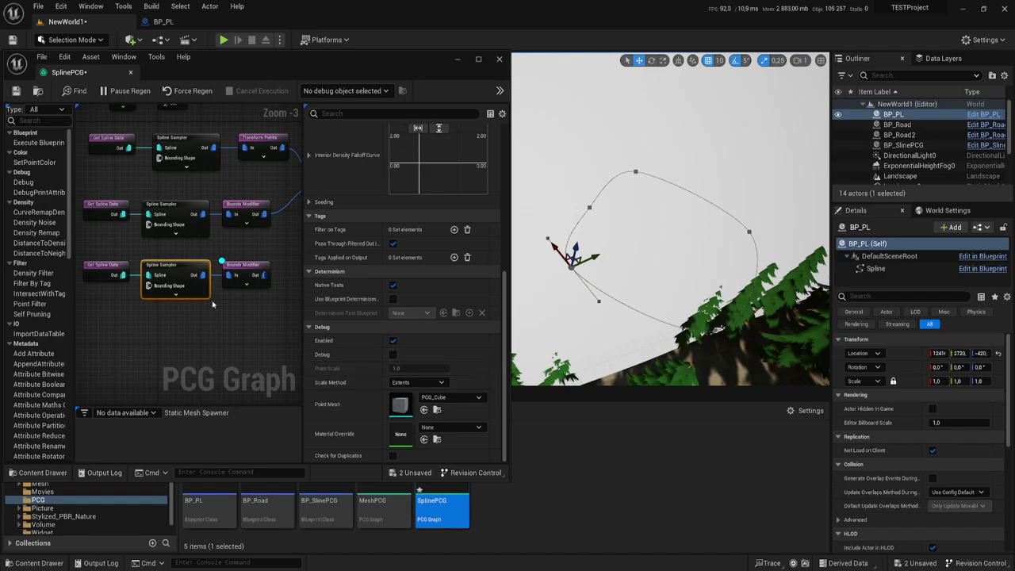
Reset the lower Bounds Modifier's Bounds Min and Max to 1, 1, 1
{"action": "left_click", "coordinate": [250, 274]}
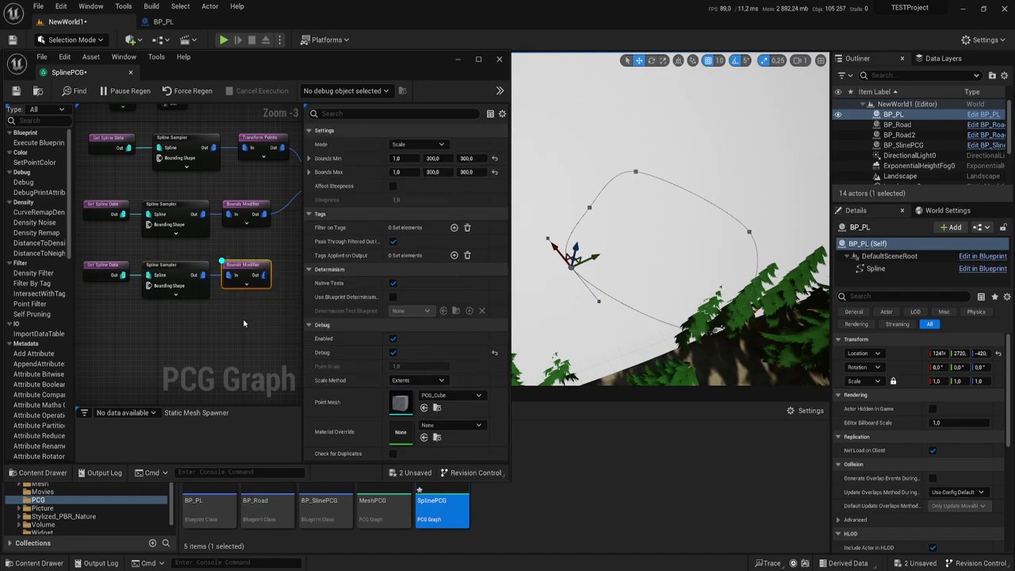
{"action": "right_click_drag", "start_coordinate": [670, 237], "coordinate": [670, 238]}
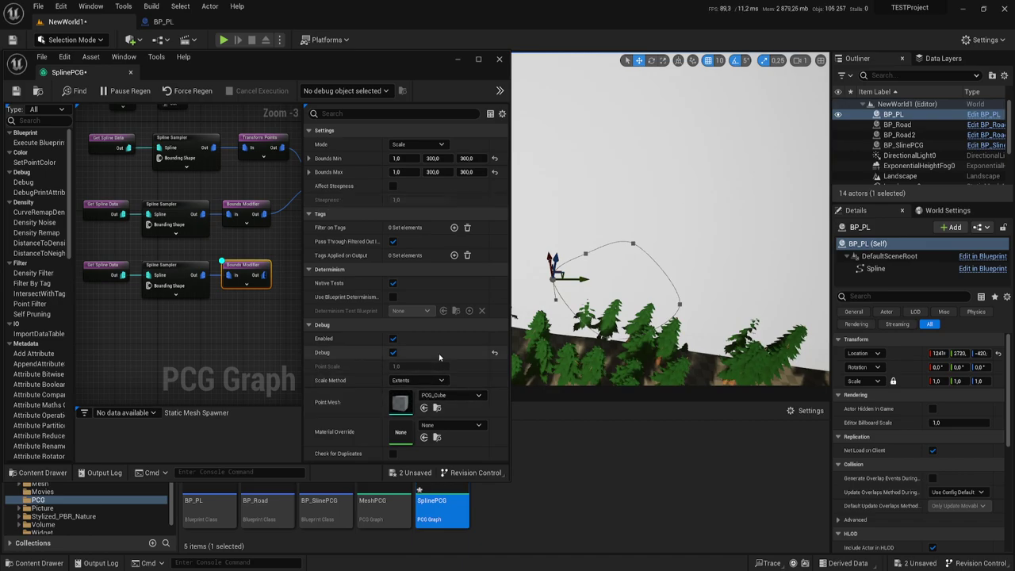
{"action": "left_click", "coordinate": [494, 158]}
{"action": "left_click", "coordinate": [494, 171]}
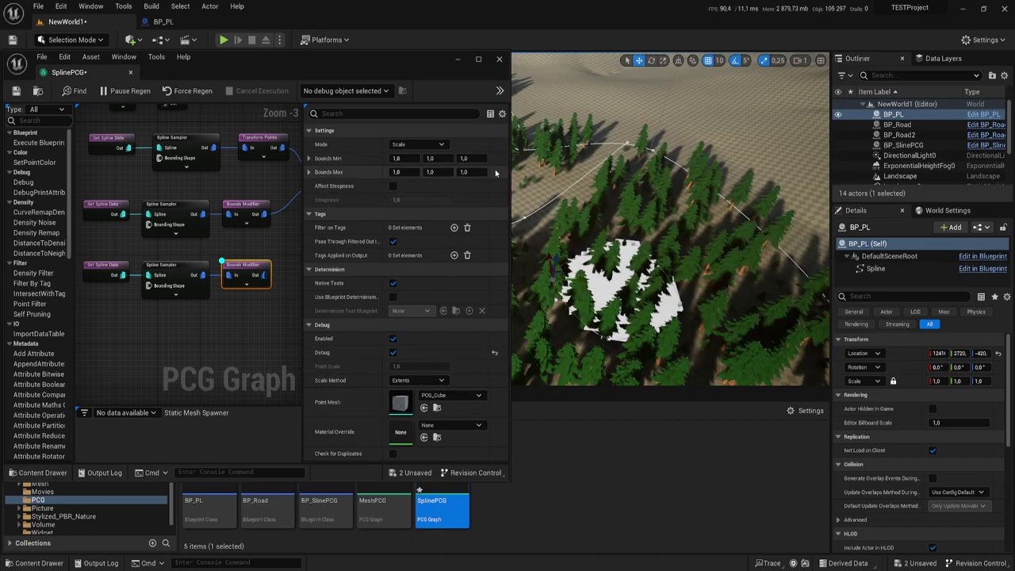
{"action": "right_click_drag", "start_coordinate": [670, 237], "coordinate": [671, 238]}
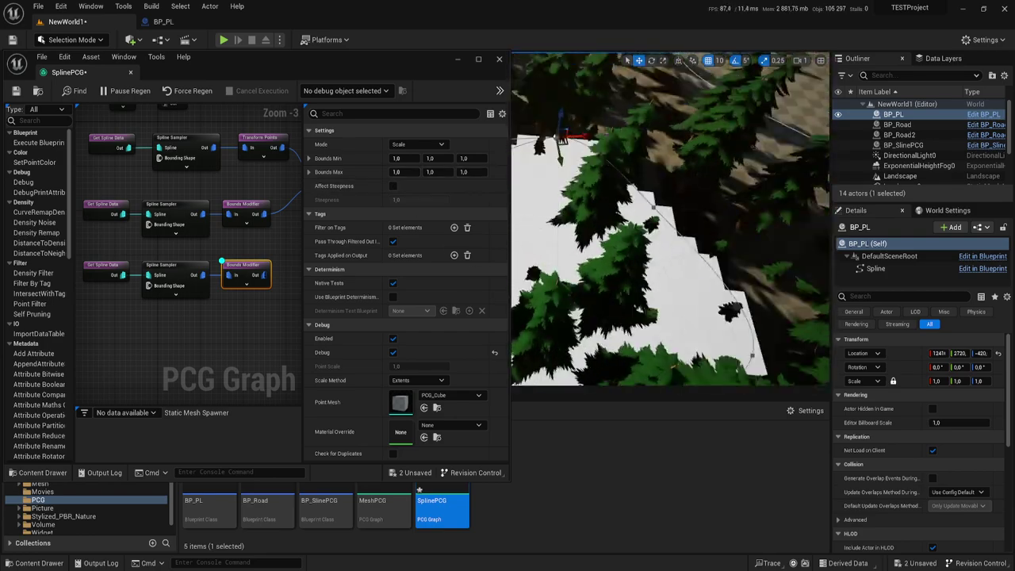
Connect the new bounds output to the Difference node's Differences input
{"action": "right_click_drag", "start_coordinate": [671, 305], "coordinate": [671, 305]}
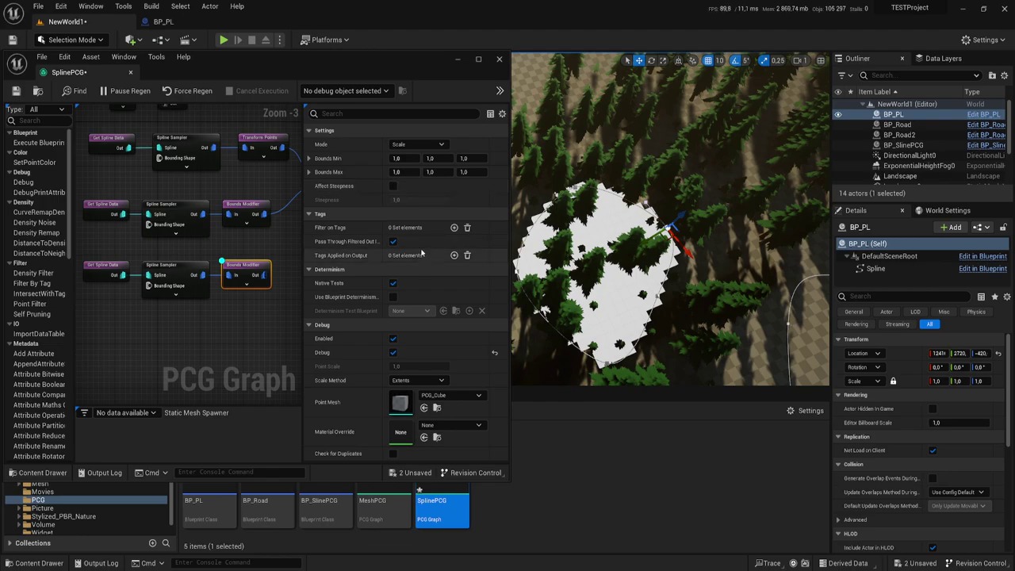
{"action": "mouse_move", "coordinate": [262, 299]}
{"action": "right_mouse_down"}
{"action": "mouse_move", "coordinate": [211, 317]}
{"action": "mouse_move", "coordinate": [190, 298]}
{"action": "right_mouse_up"}
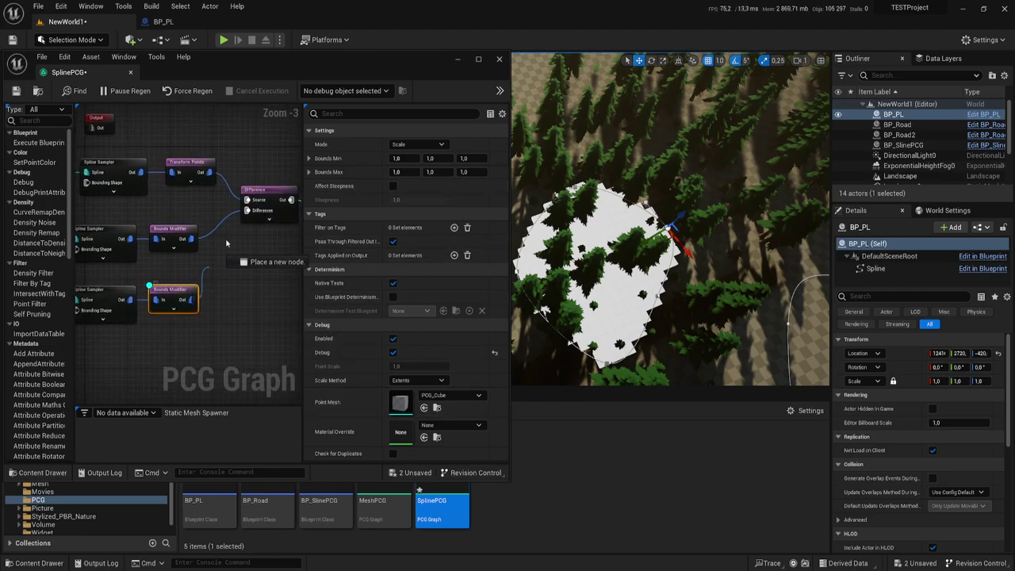
{"action": "left_click_drag", "start_coordinate": [226, 242], "coordinate": [247, 210]}
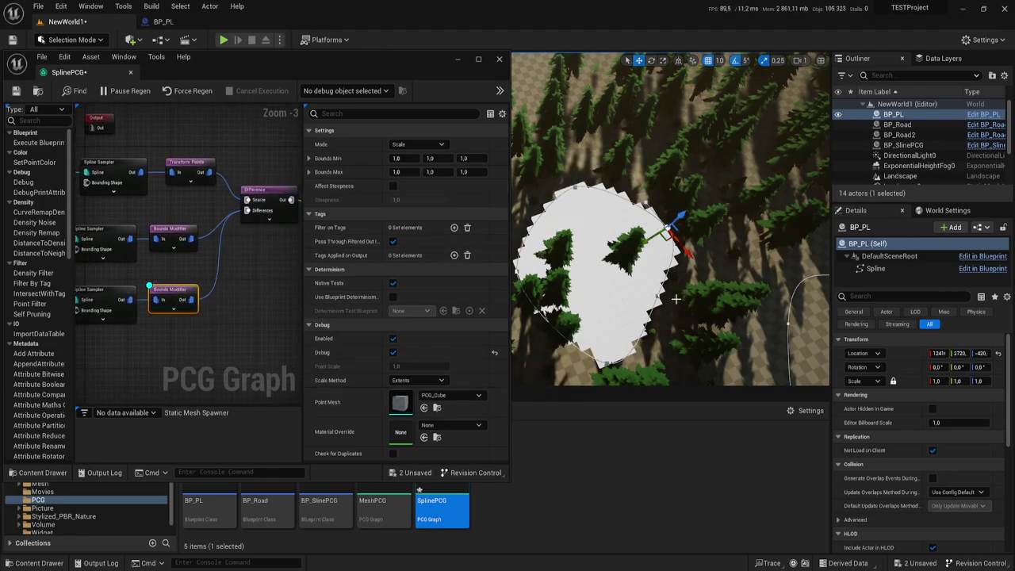
{"action": "mouse_move", "coordinate": [675, 298]}
{"action": "right_mouse_down"}
{"action": "mouse_move", "coordinate": [666, 261]}
{"action": "mouse_move", "coordinate": [621, 257]}
{"action": "right_mouse_up"}
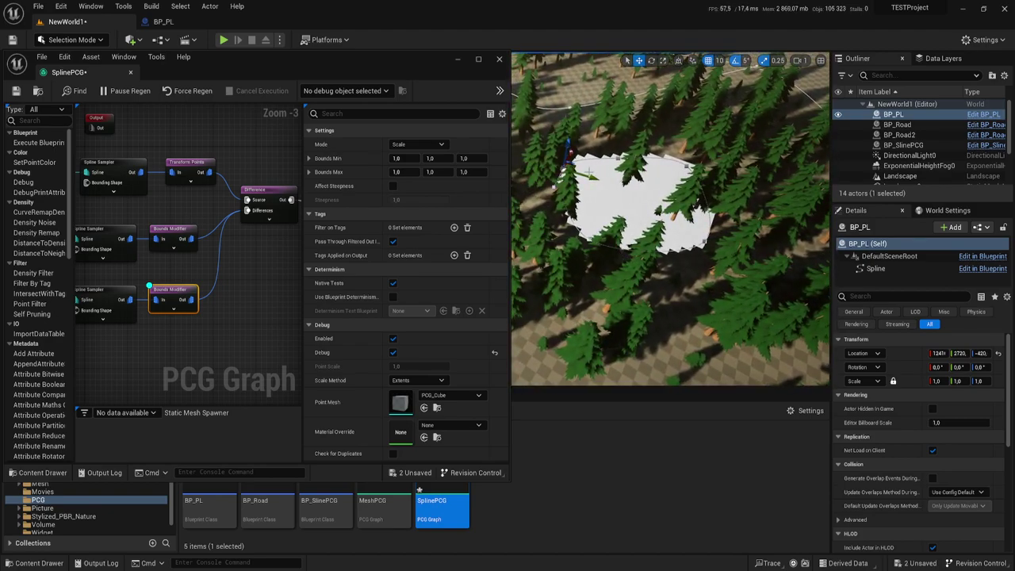
Reshape the BP_PL spline by moving its points, then inspect the white patch
{"action": "left_click_drag", "start_coordinate": [588, 175], "coordinate": [547, 155]}
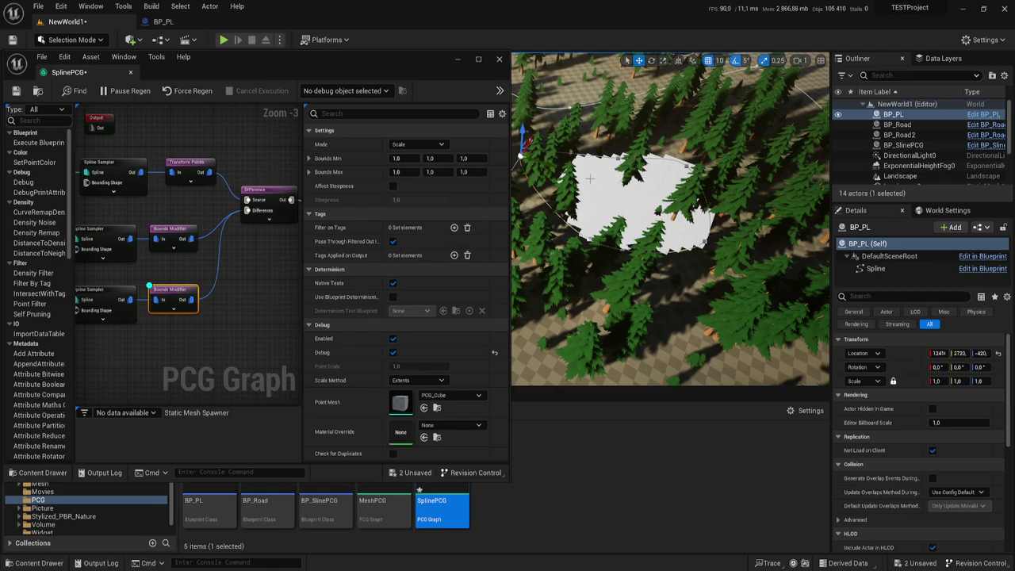
{"action": "right_click_drag", "start_coordinate": [589, 179], "coordinate": [588, 156]}
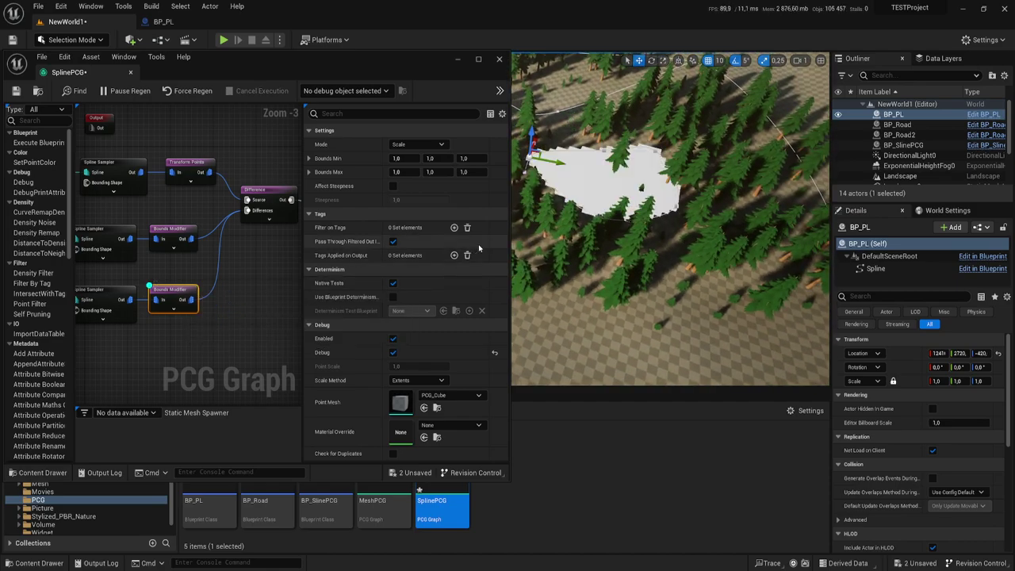
{"action": "right_click_drag", "start_coordinate": [556, 254], "coordinate": [547, 230]}
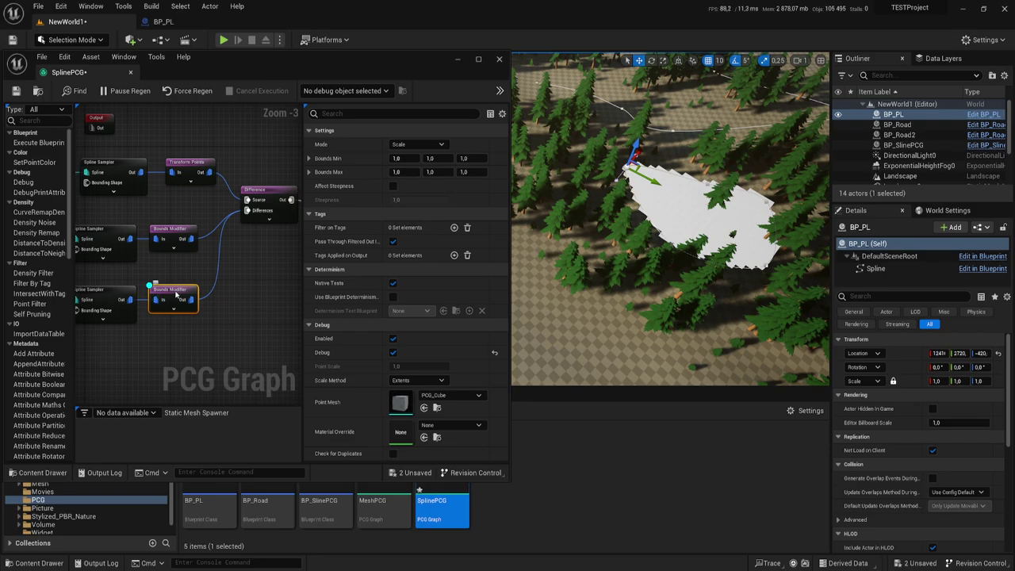
{"action": "left_click_drag", "start_coordinate": [639, 155], "coordinate": [666, 119]}
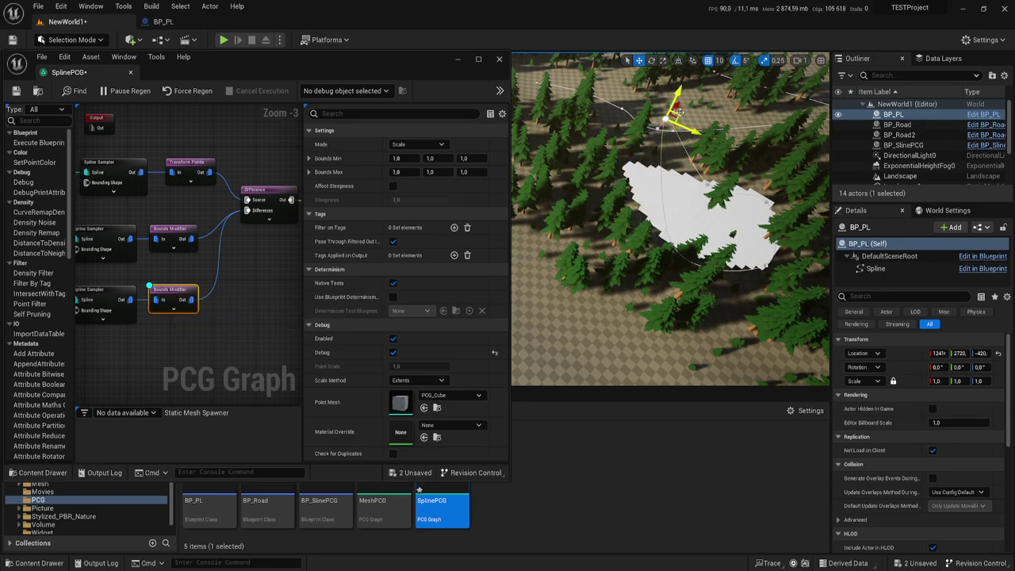
{"action": "left_click_drag", "start_coordinate": [679, 105], "coordinate": [632, 147]}
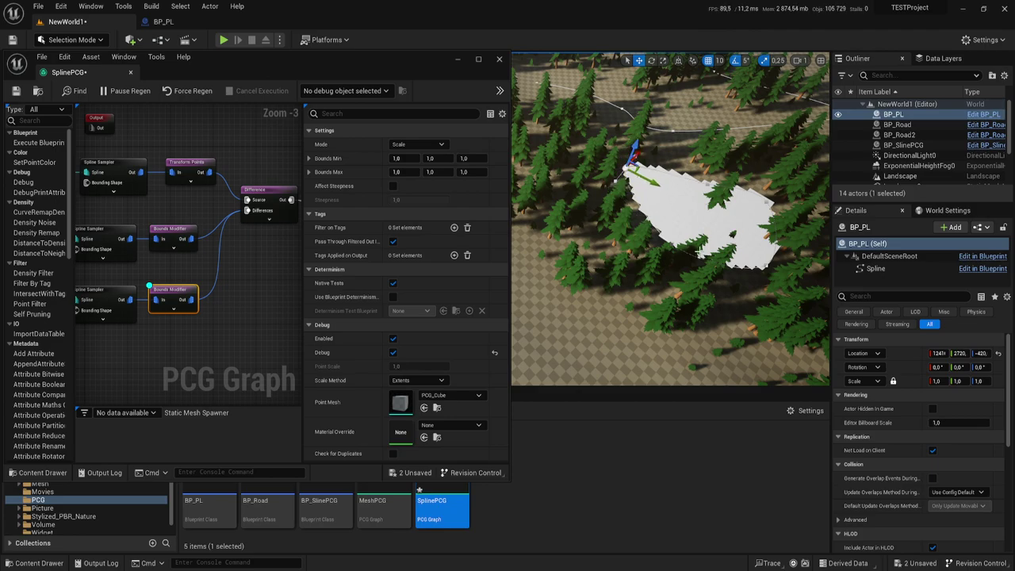
{"action": "key", "text": "f"}
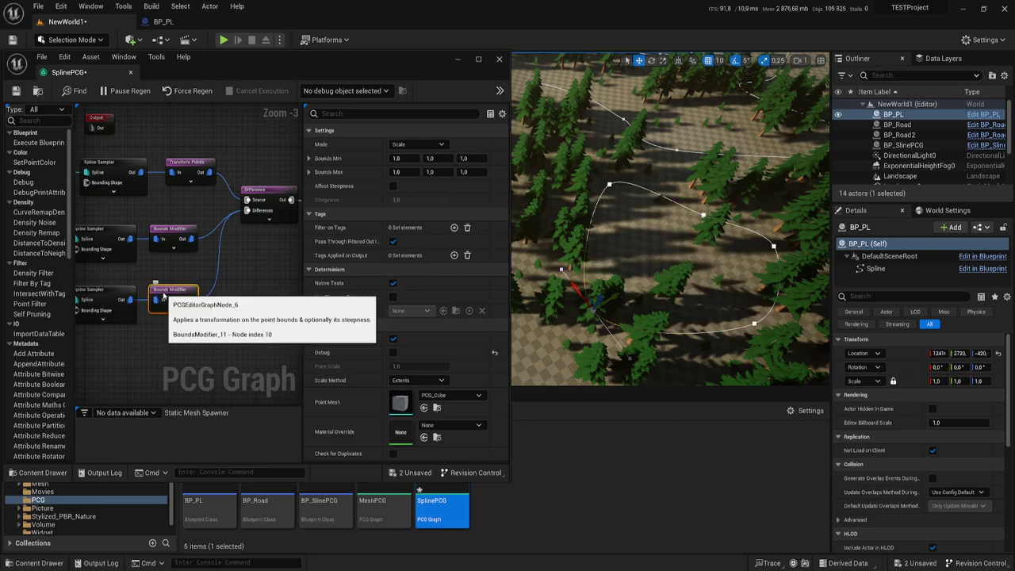
{"action": "left_click_drag", "start_coordinate": [555, 222], "coordinate": [651, 229], "text": "alt"}
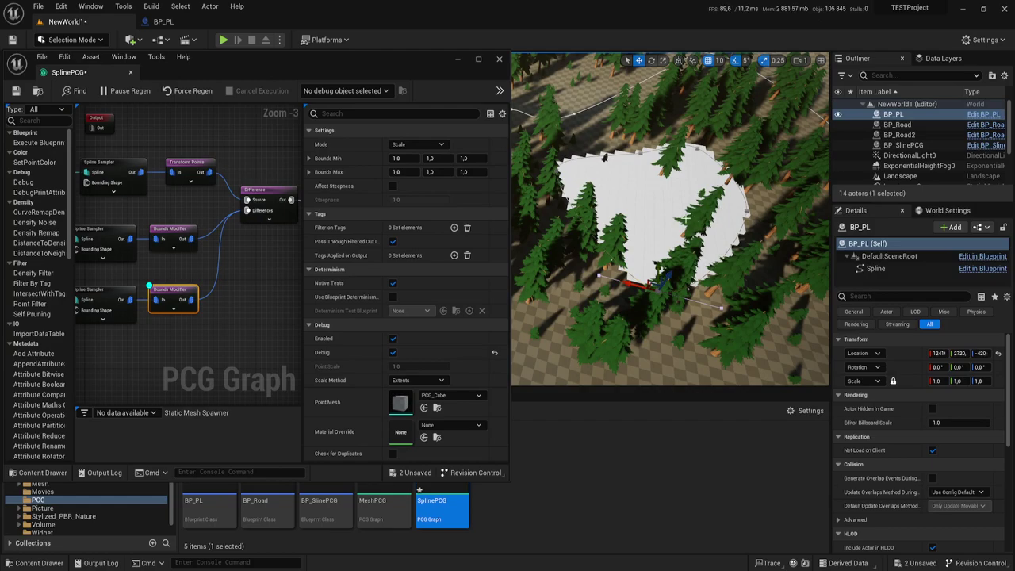
{"action": "right_click_drag", "start_coordinate": [162, 220], "coordinate": [186, 207]}
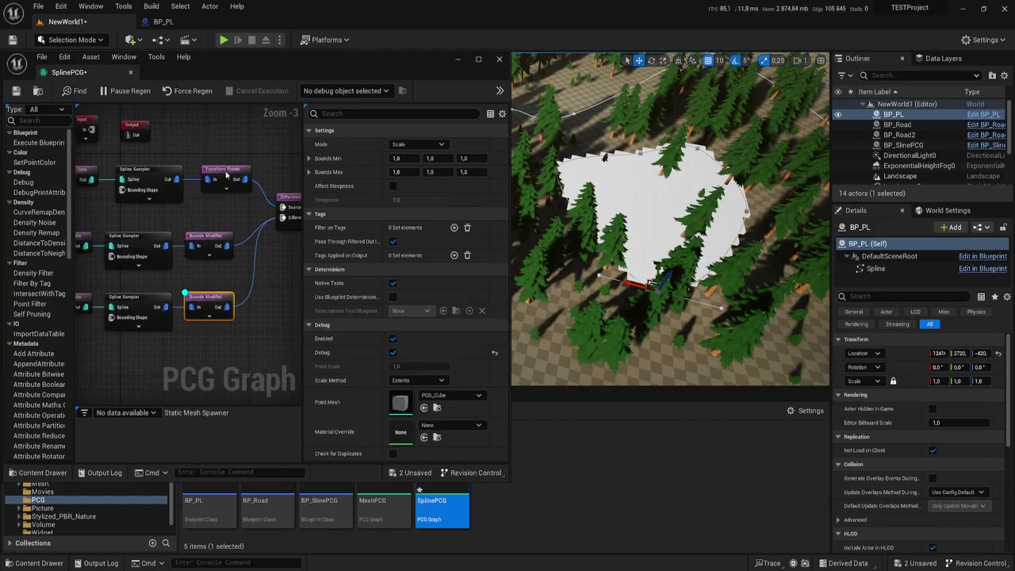
On Transform Points, edit Offset Max X and Y, ending with Offset Max Y at 0
{"action": "left_click", "coordinate": [149, 176]}
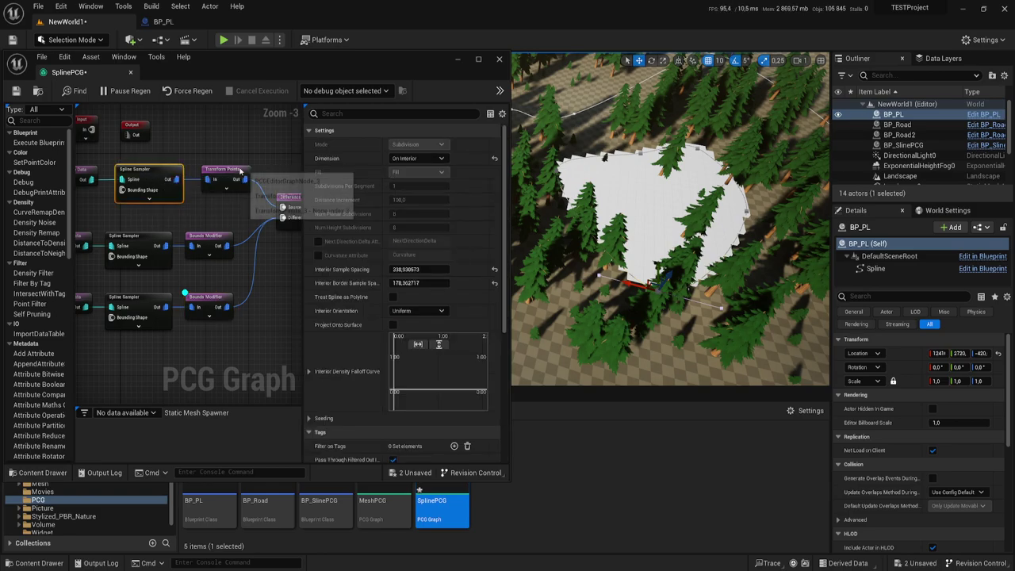
{"action": "left_click", "coordinate": [240, 170]}
{"action": "left_click", "coordinate": [433, 185]}
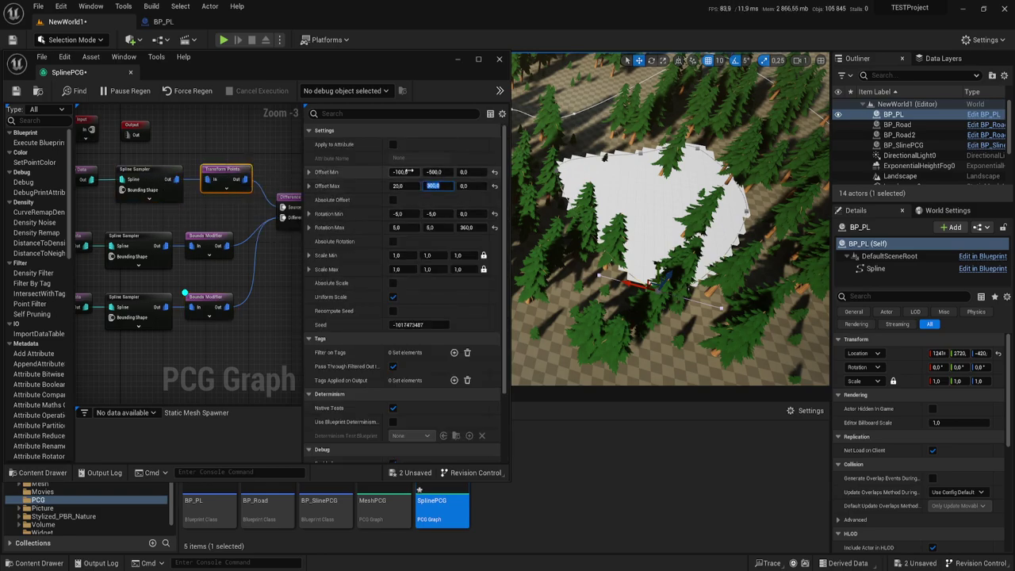
{"action": "type", "text": "300"}
{"action": "left_click", "coordinate": [399, 186]}
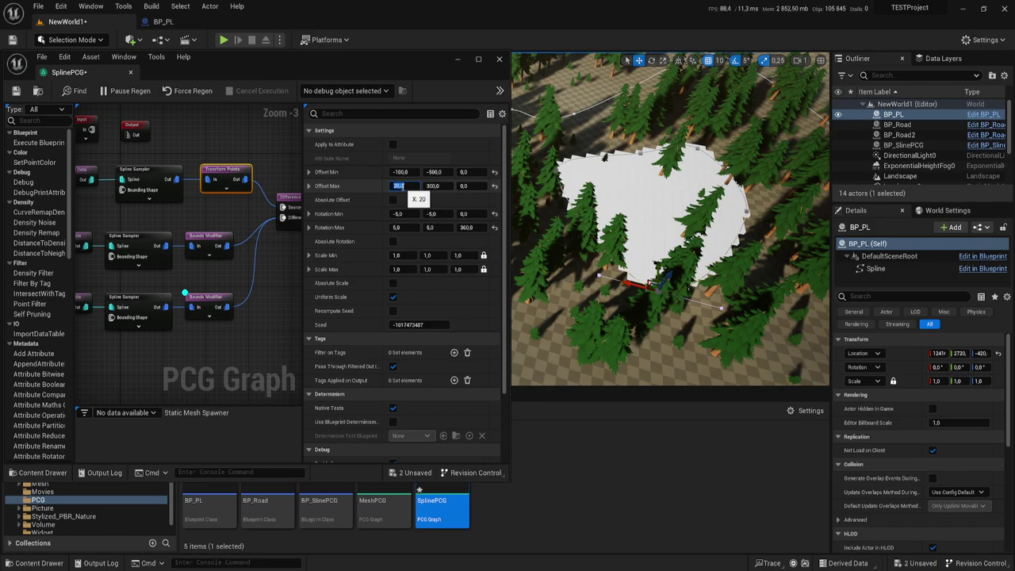
{"action": "type", "text": "00"}
{"action": "key", "text": "Return"}
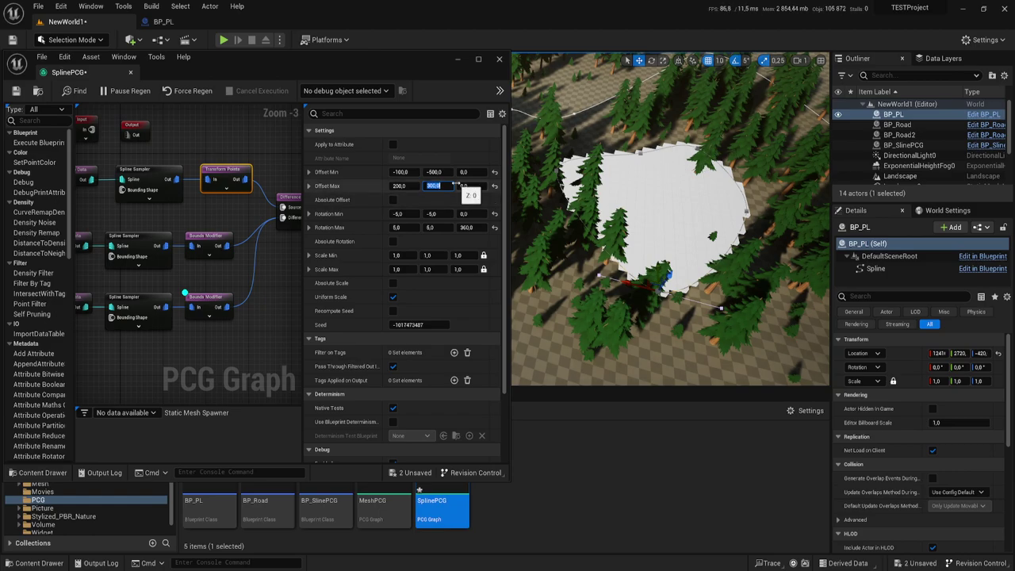
{"action": "type", "text": "200"}
{"action": "key", "text": "Return"}
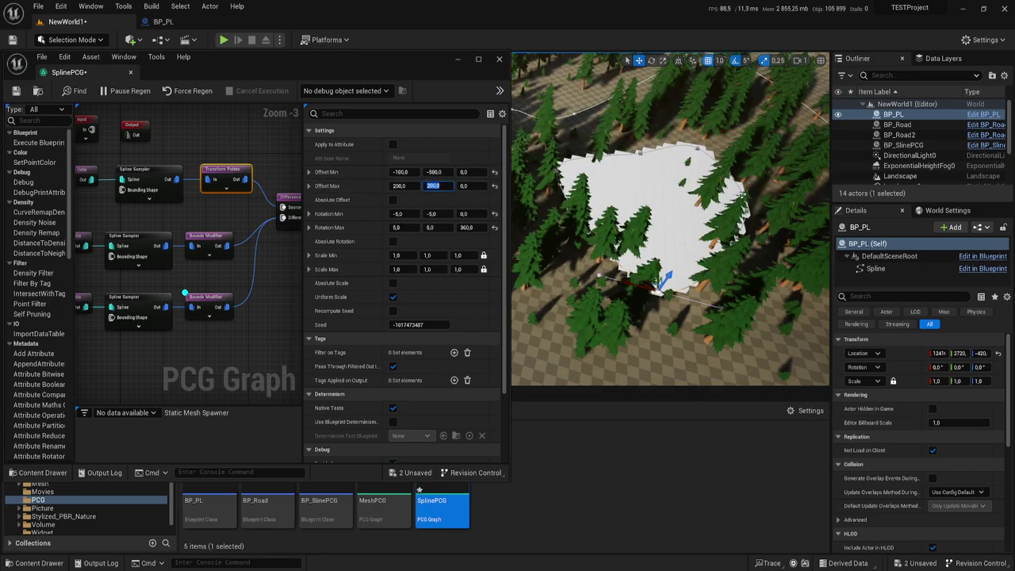
{"action": "right_click_drag", "start_coordinate": [743, 195], "coordinate": [698, 223]}
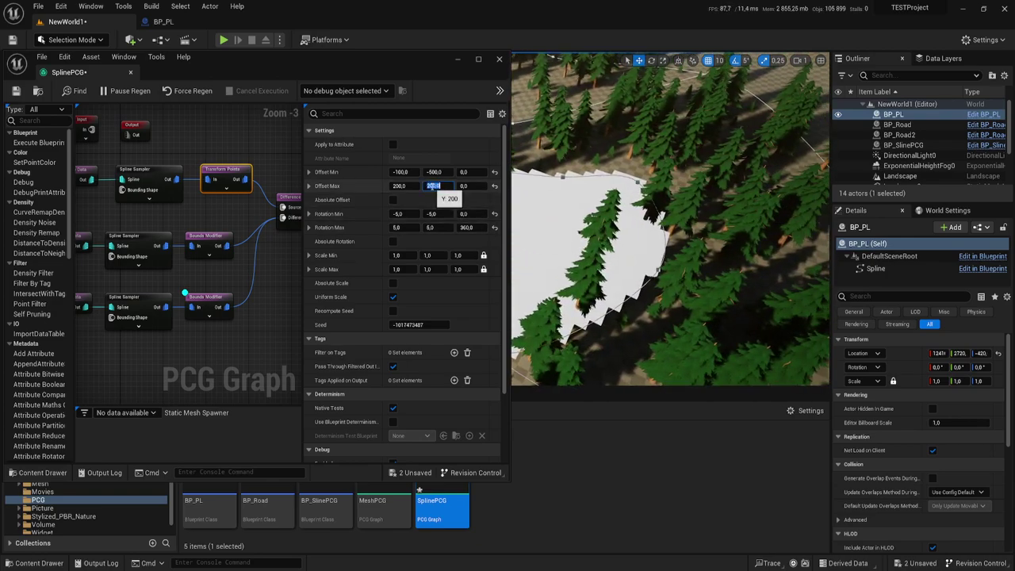
{"action": "type", "text": "0"}
{"action": "key", "text": "Return"}
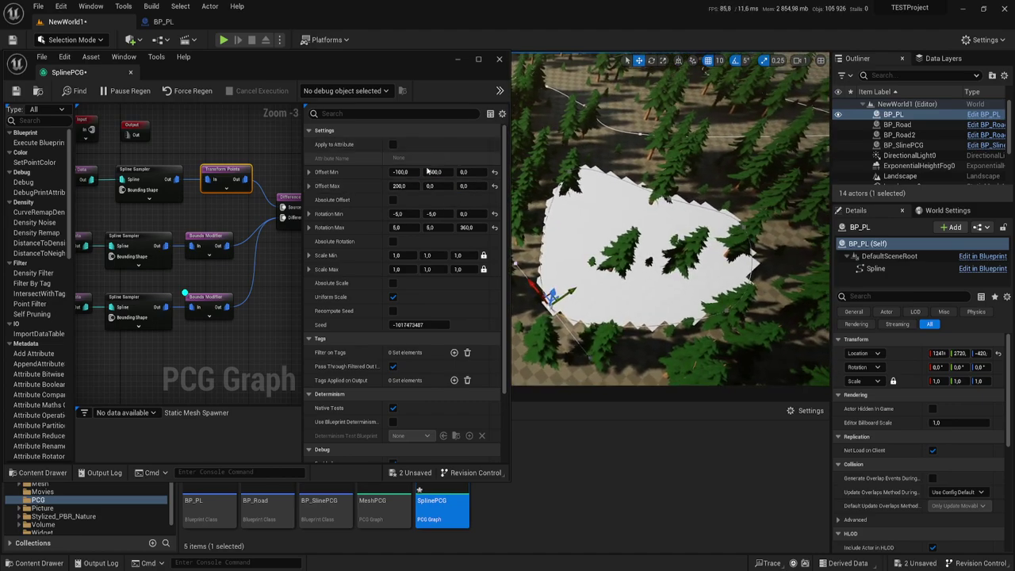
Set Offset Min Y, Offset Min X and Offset Max X to 0, then check the spline area
{"action": "left_click", "coordinate": [428, 171]}
{"action": "type", "text": "0"}
{"action": "key", "text": "Return"}
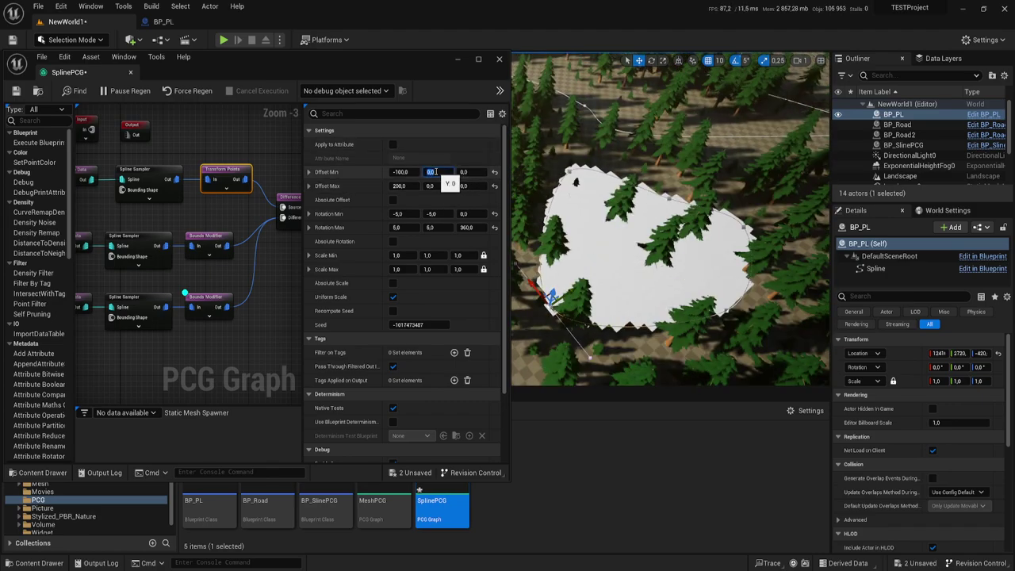
{"action": "left_click", "coordinate": [407, 172]}
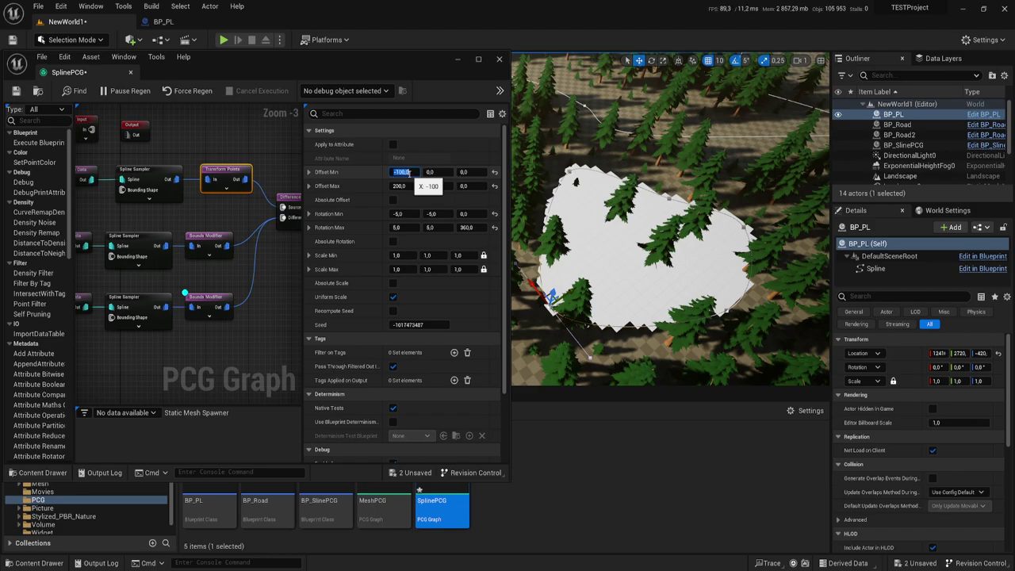
{"action": "type", "text": "0"}
{"action": "key", "text": "Return"}
{"action": "left_click", "coordinate": [412, 185]}
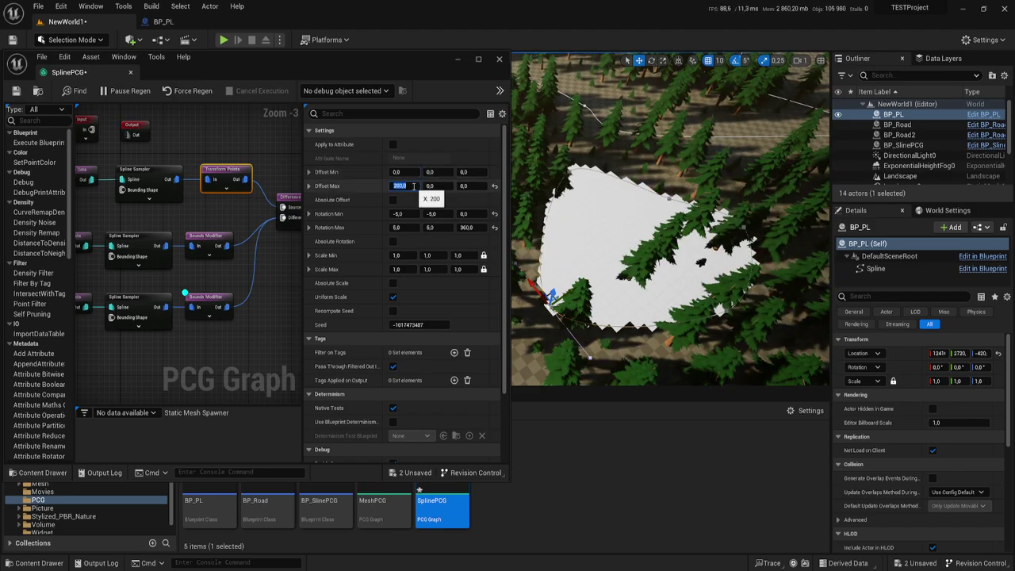
{"action": "type", "text": "0"}
{"action": "key", "text": "Return"}
{"action": "mouse_move", "coordinate": [650, 238]}
{"action": "right_mouse_down"}
{"action": "mouse_move", "coordinate": [666, 222]}
{"action": "mouse_move", "coordinate": [825, 163]}
{"action": "mouse_move", "coordinate": [778, 198]}
{"action": "right_mouse_up"}
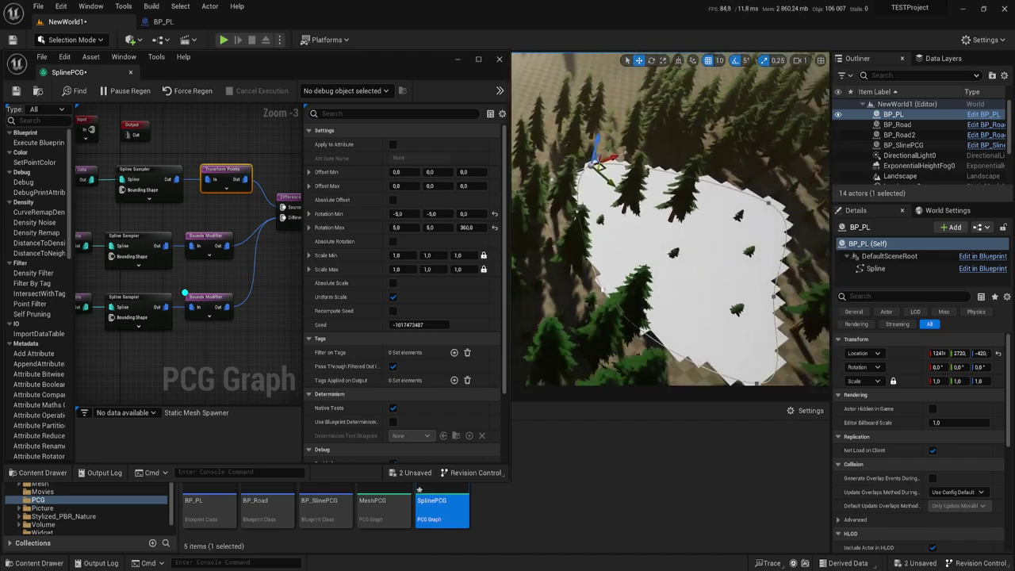
Set the lower Bounds Modifier's Bounds Min and Max Y and Z values to 5
{"action": "right_click_drag", "start_coordinate": [777, 198], "coordinate": [626, 237]}
{"action": "left_click", "coordinate": [626, 236]}
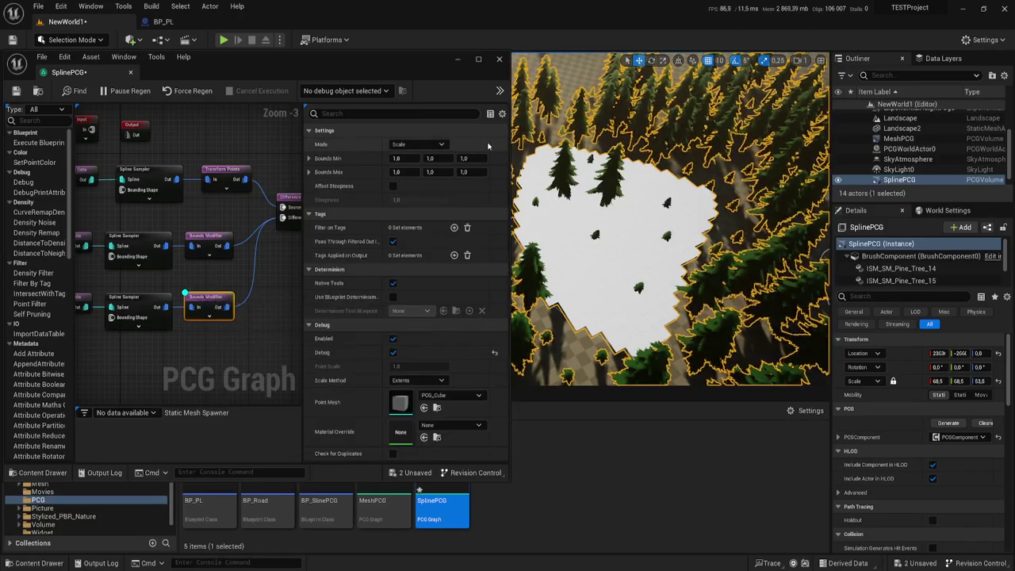
{"action": "left_click", "coordinate": [466, 158]}
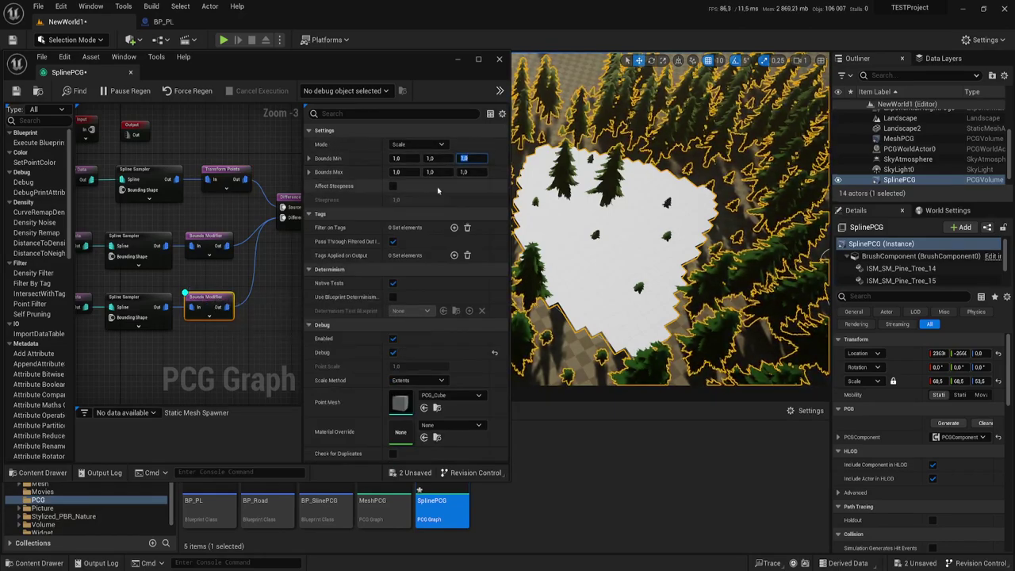
{"action": "key", "text": "Return"}
{"action": "key", "text": "Return"}
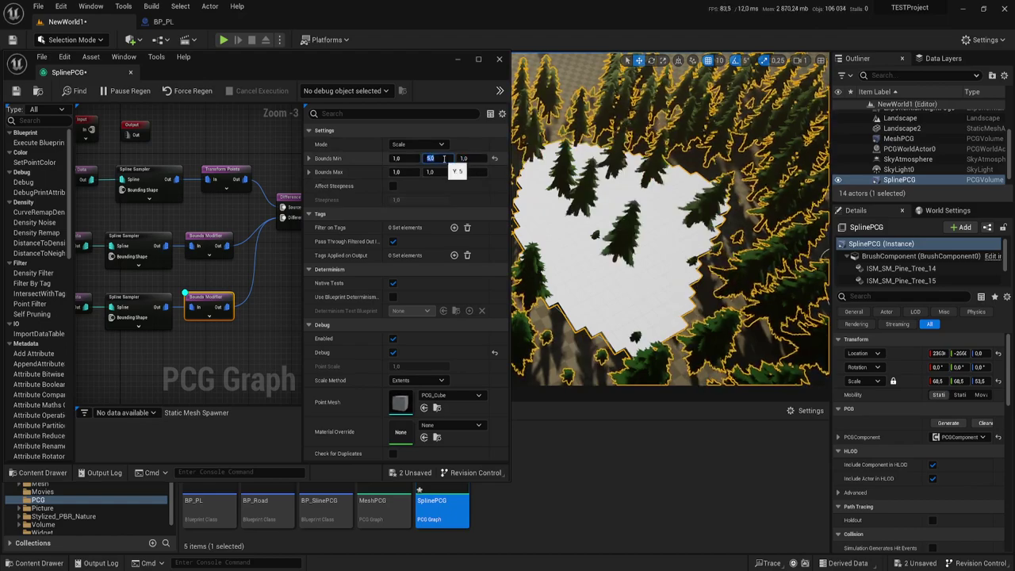
{"action": "left_click", "coordinate": [440, 172]}
{"action": "type", "text": "6"}
{"action": "key", "text": "Return"}
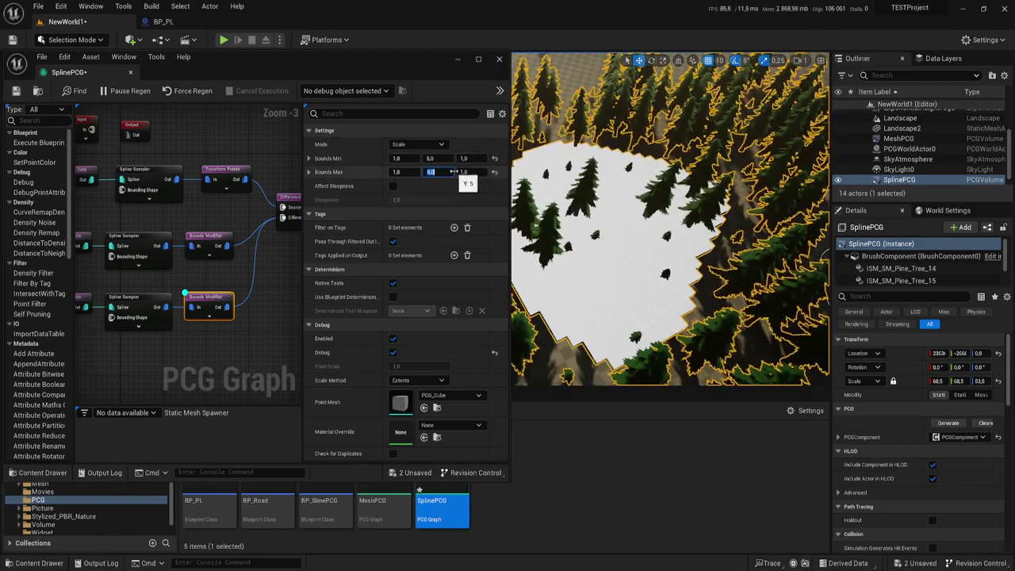
{"action": "left_click", "coordinate": [464, 158]}
{"action": "type", "text": "5"}
{"action": "key", "text": "Return"}
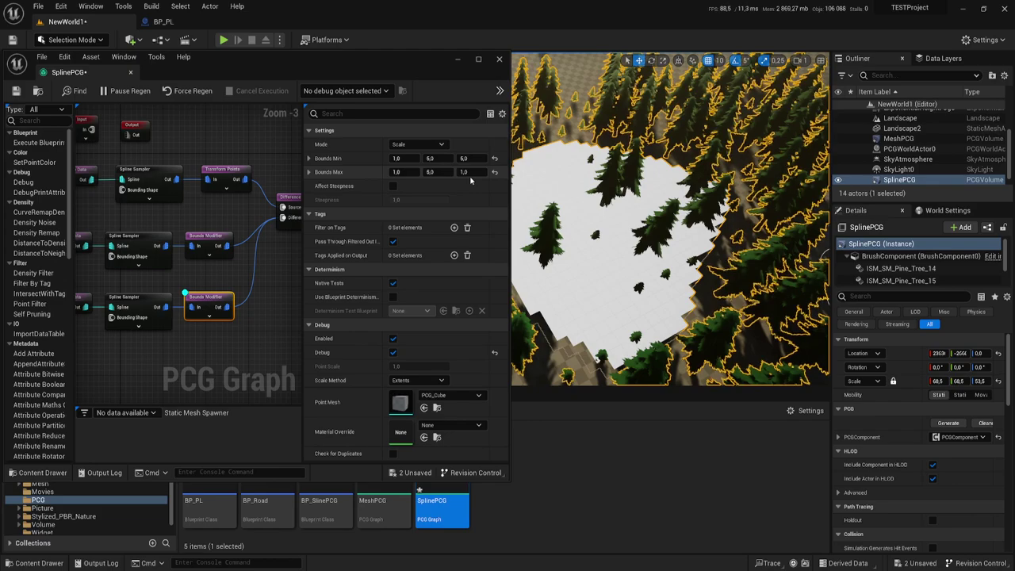
{"action": "left_click", "coordinate": [464, 172]}
{"action": "type", "text": "5"}
{"action": "key", "text": "Return"}
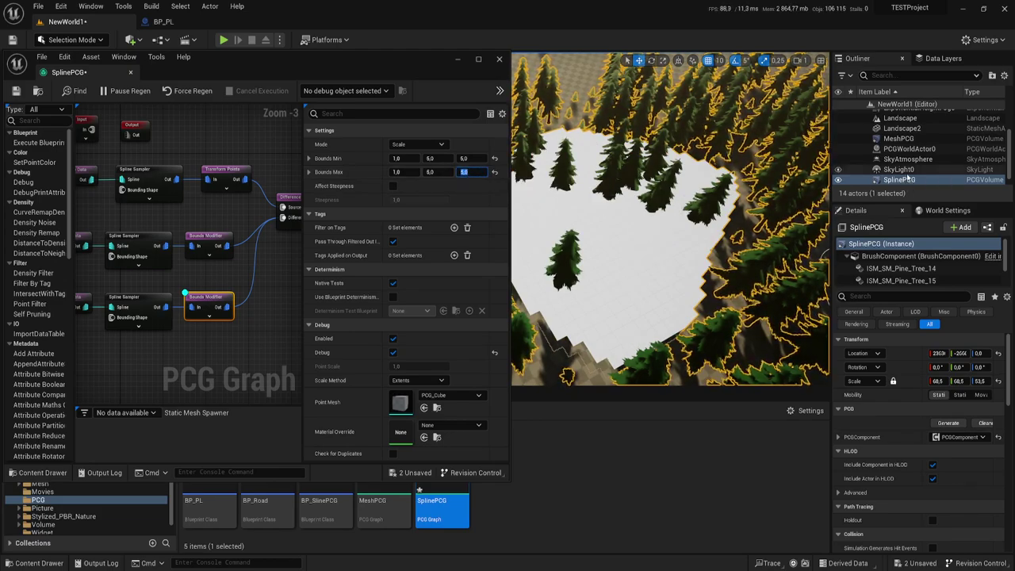
Clean up the SplinePCG volume's generated trees
{"action": "left_click", "coordinate": [926, 170]}
{"action": "left_click", "coordinate": [926, 180]}
{"action": "left_click", "coordinate": [984, 424]}
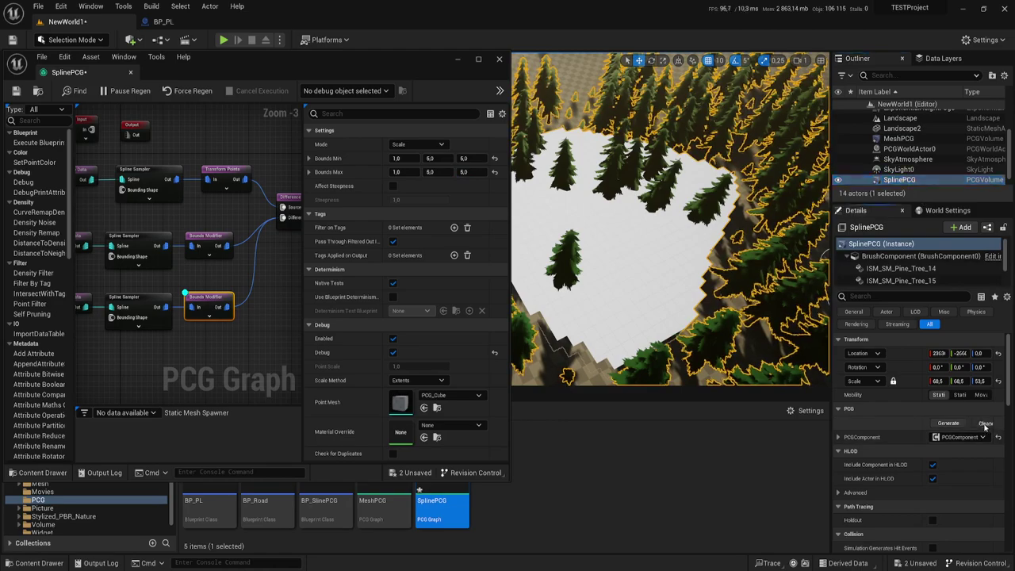
Regenerate the SplinePCG trees and wire the lower Bounds Modifier's output into the Difference node
{"action": "left_click", "coordinate": [951, 422]}
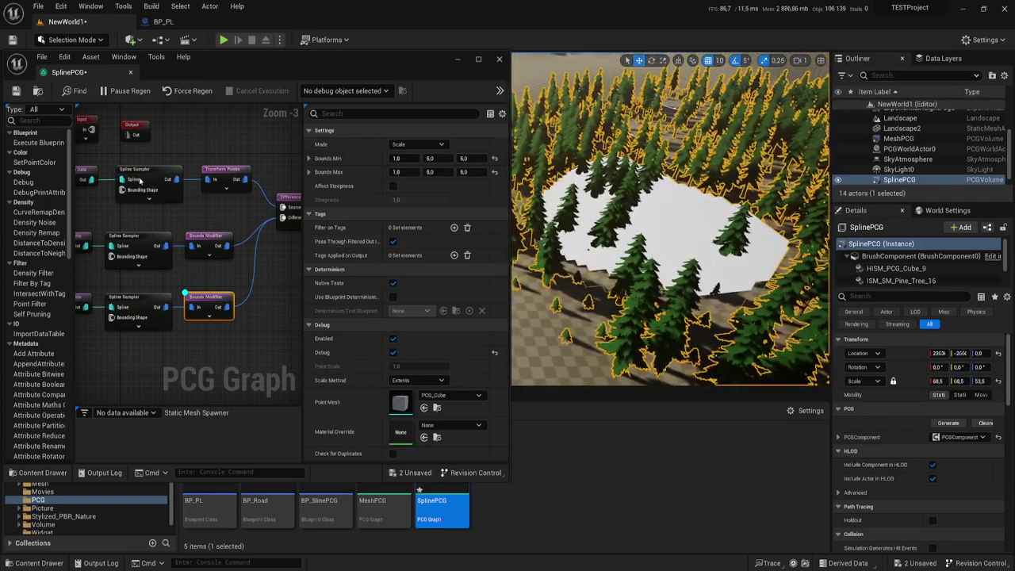
{"action": "left_click", "coordinate": [164, 181]}
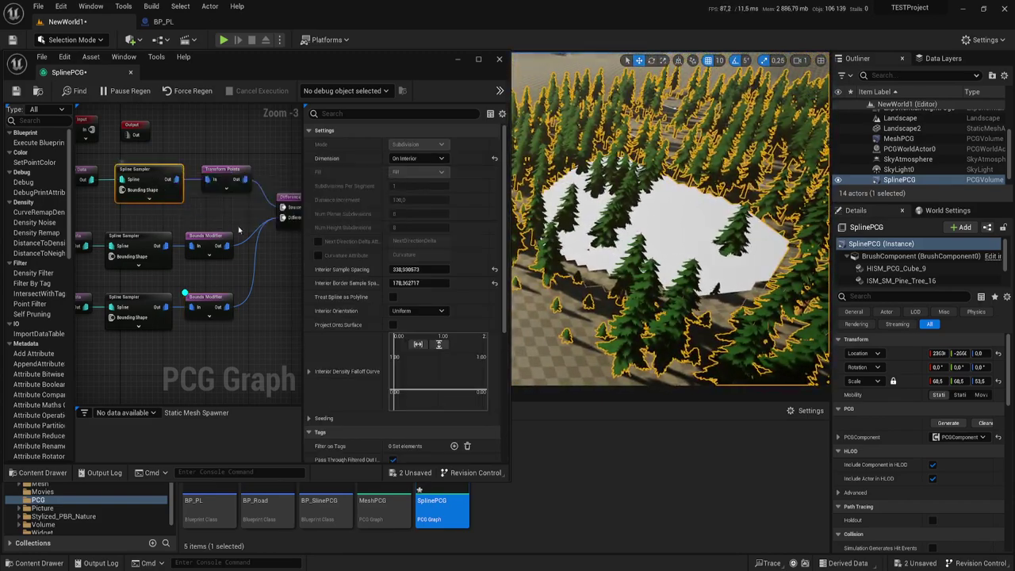
{"action": "left_click", "coordinate": [230, 178]}
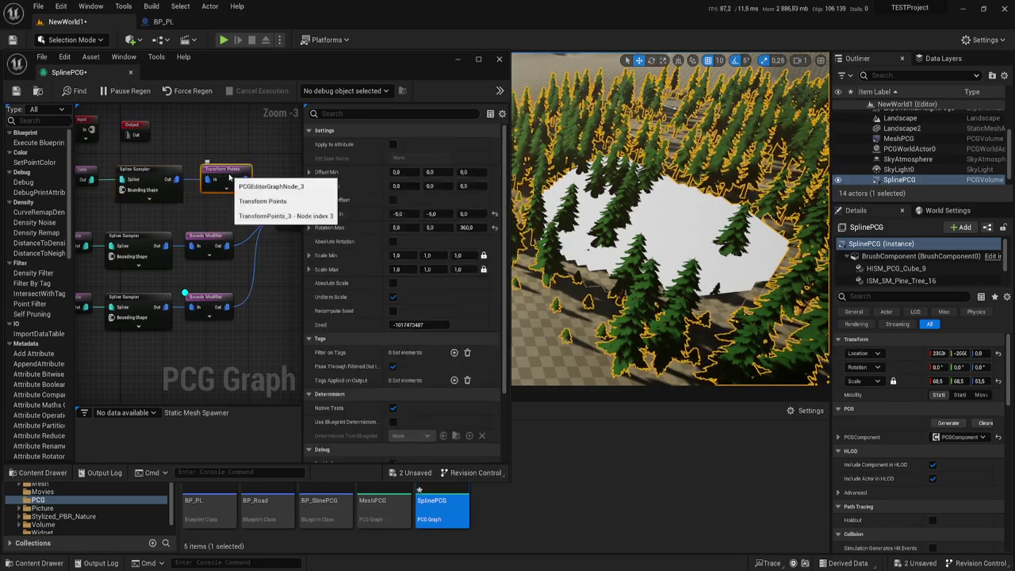
{"action": "left_click", "coordinate": [205, 238]}
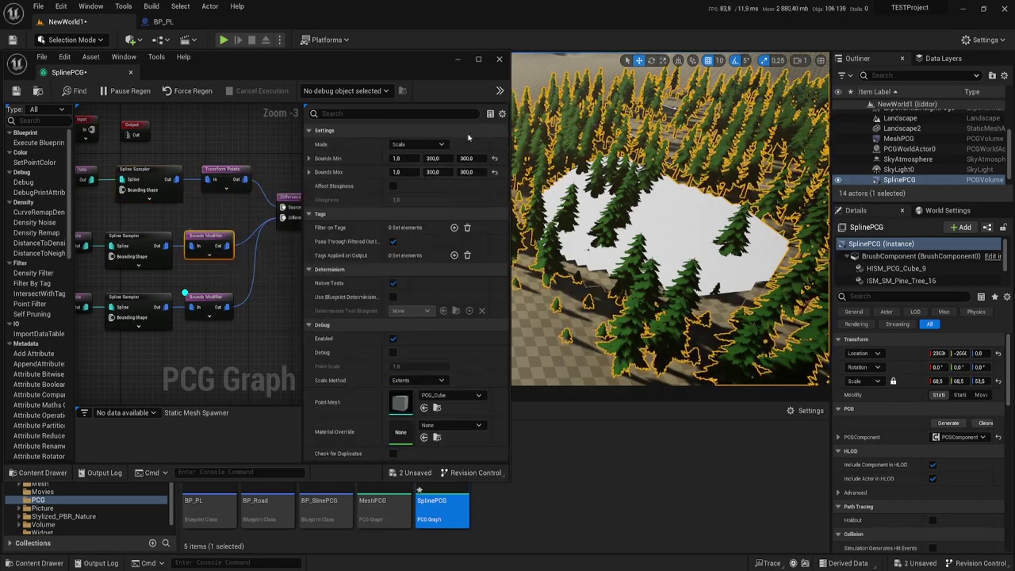
{"action": "left_click", "coordinate": [222, 300]}
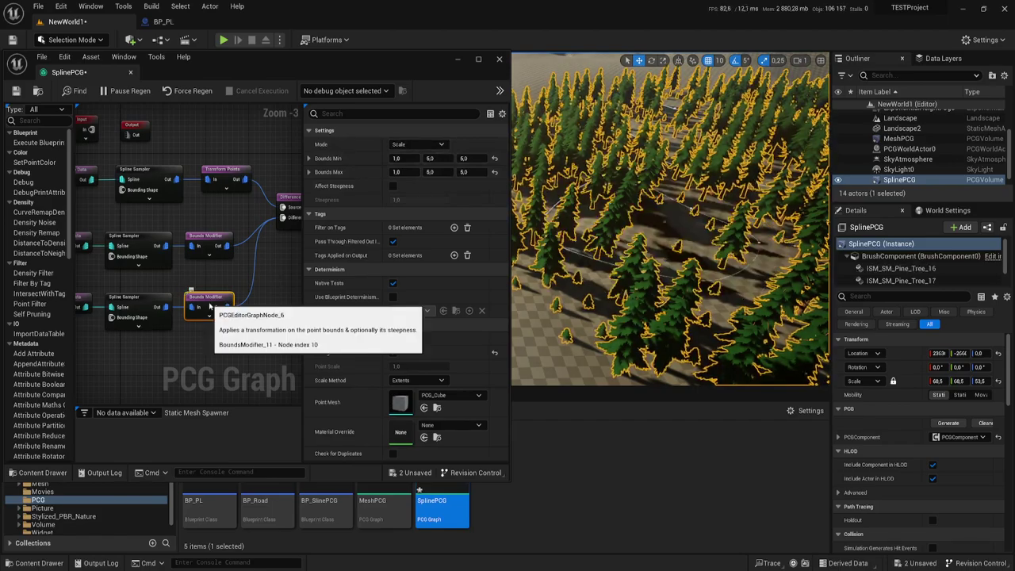
{"action": "left_click_drag", "start_coordinate": [228, 307], "coordinate": [283, 217]}
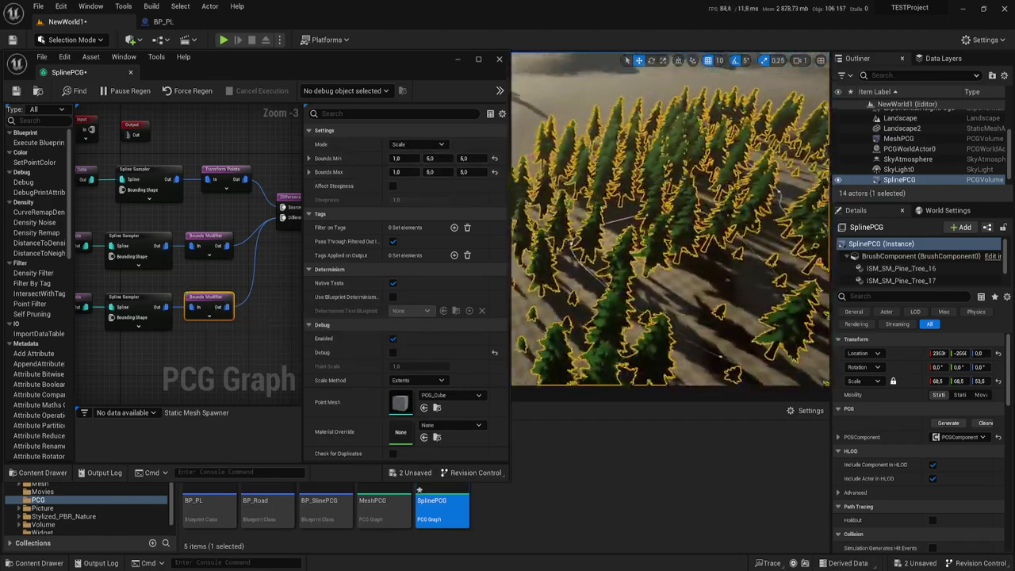
{"action": "left_click", "coordinate": [230, 174]}
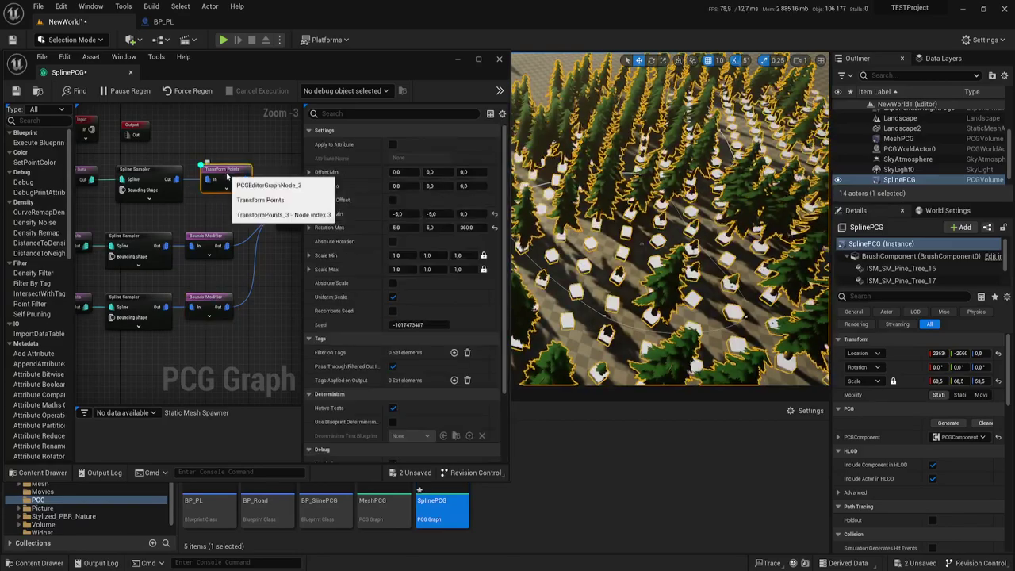
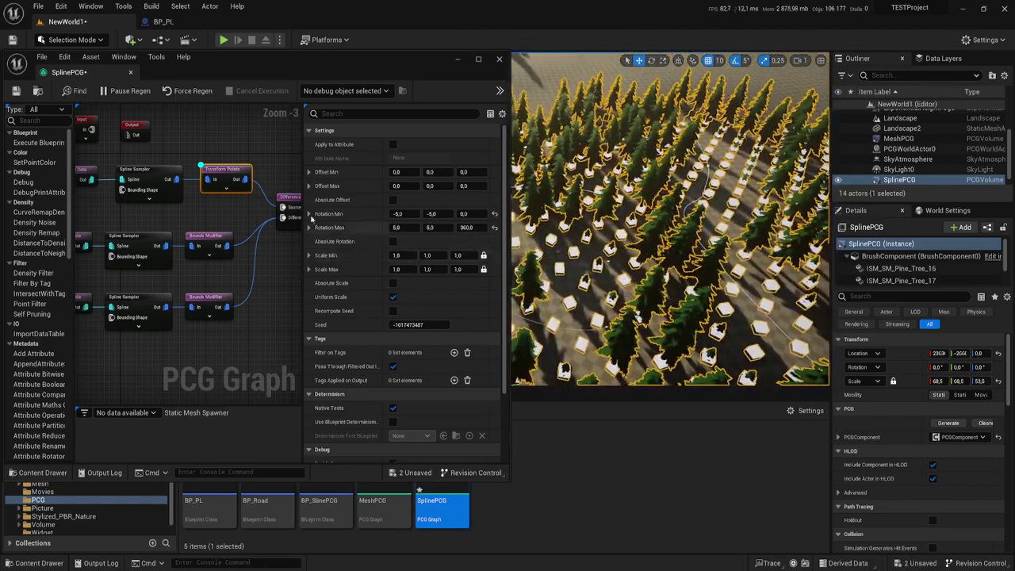
Turn off Transform Points debug, then inspect the clearing's Get Spline Data and Spline Sampler settings
{"action": "key", "text": "d"}
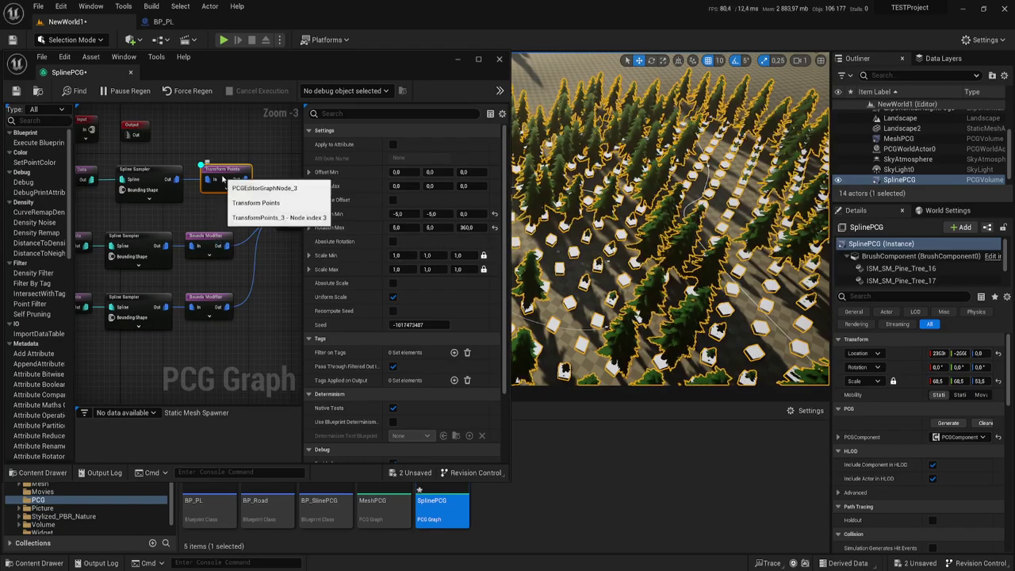
{"action": "left_click", "coordinate": [219, 304]}
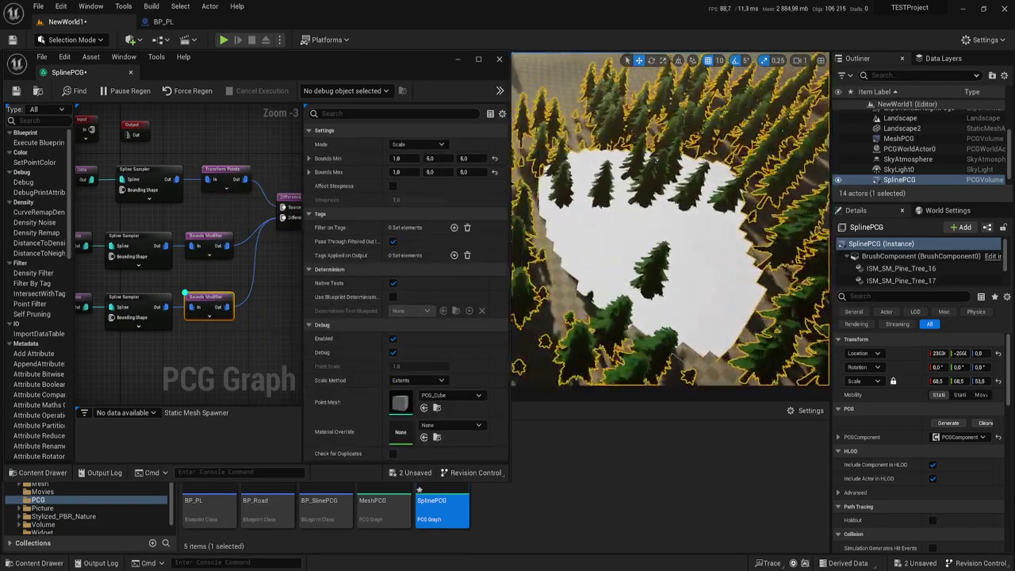
{"action": "right_click_drag", "start_coordinate": [174, 327], "coordinate": [218, 306]}
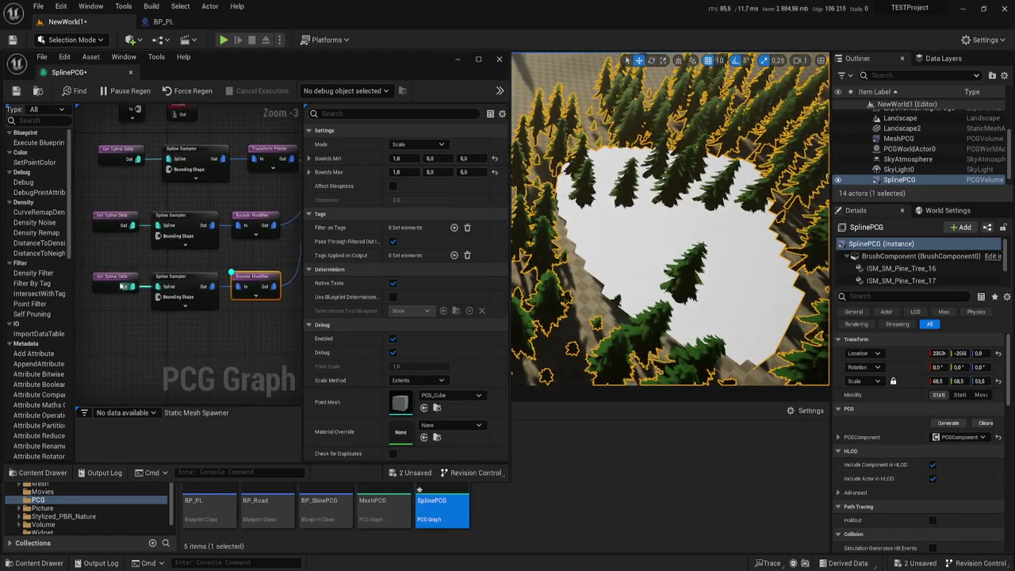
{"action": "left_click", "coordinate": [125, 284]}
{"action": "scroll", "coordinate": [353, 158], "scroll_direction": "down", "scroll_amount": 1}
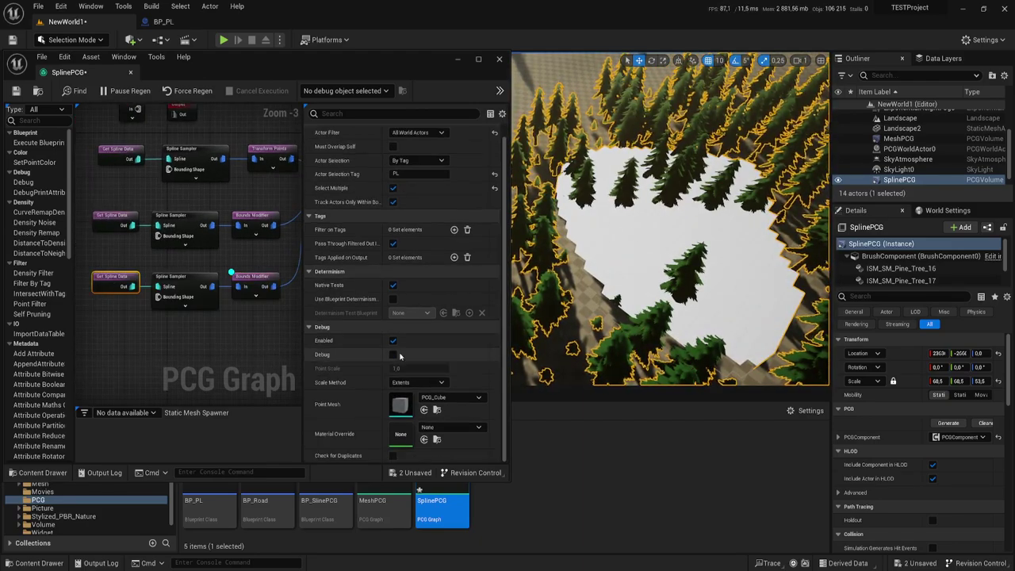
{"action": "left_click", "coordinate": [180, 287]}
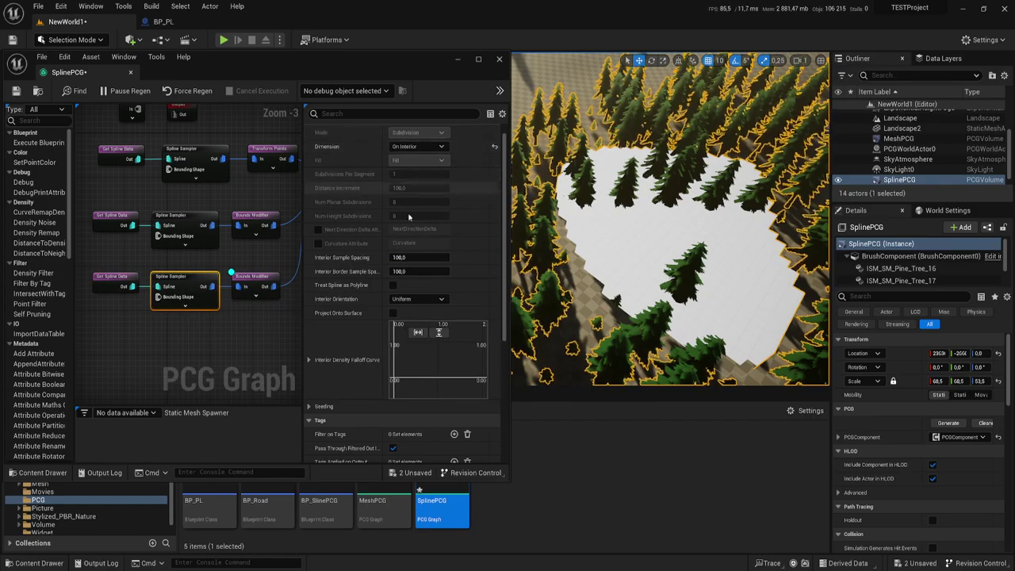
{"action": "scroll", "coordinate": [387, 191], "scroll_direction": "down", "scroll_amount": 2}
Set clearing Interior Sample Spacing to about 23.78 and Bounds X to 1.41–5.73
{"action": "left_click_drag", "start_coordinate": [388, 191], "coordinate": [431, 191]}
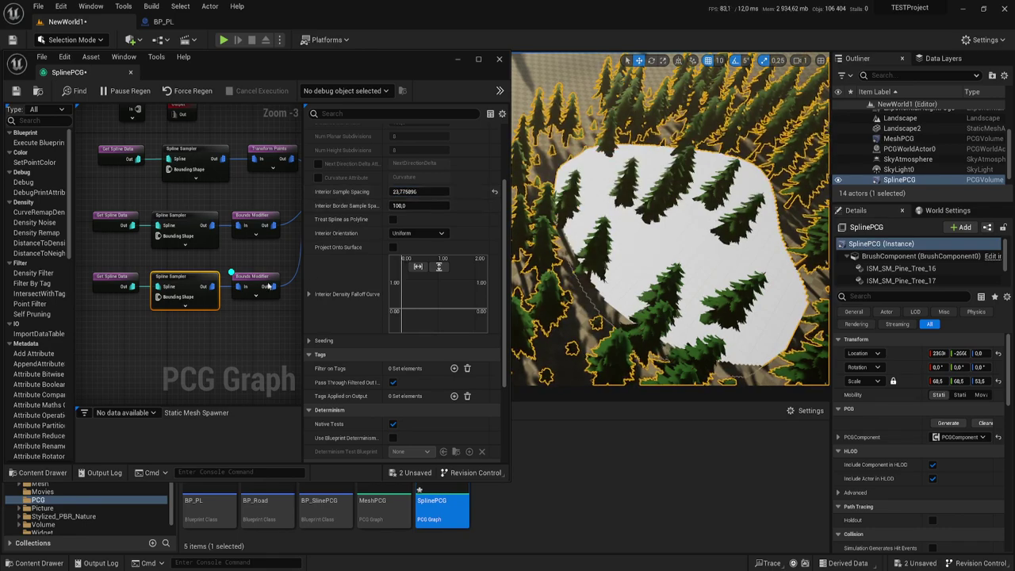
{"action": "left_click", "coordinate": [235, 284]}
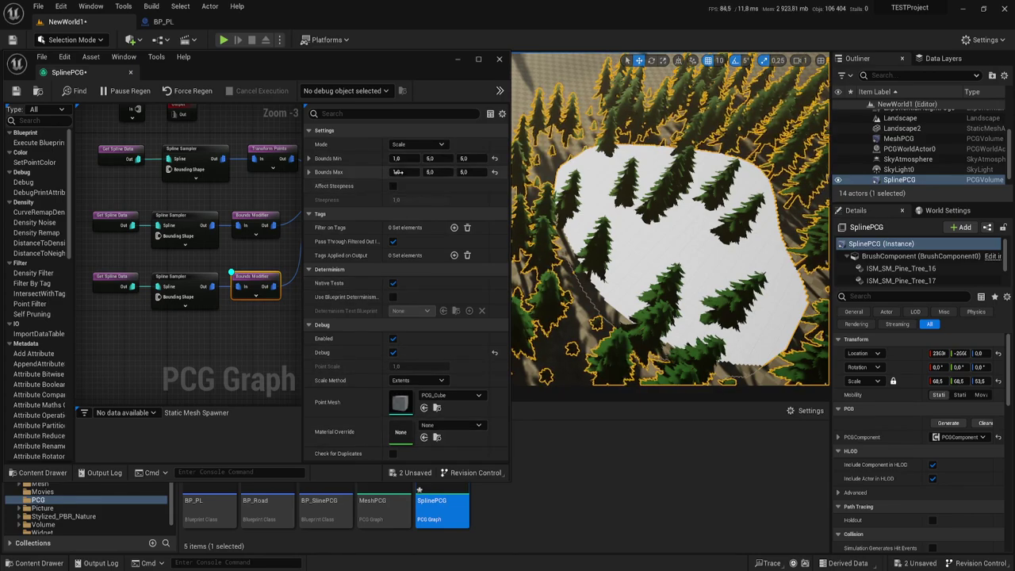
{"action": "left_click_drag", "start_coordinate": [401, 158], "coordinate": [409, 158]}
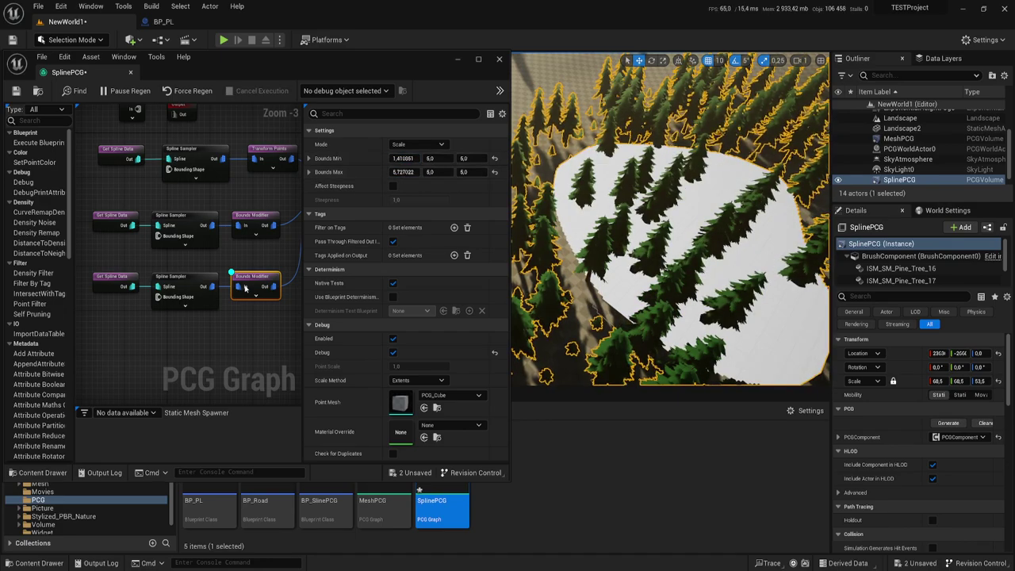
{"action": "right_click_drag", "start_coordinate": [245, 256], "coordinate": [100, 283]}
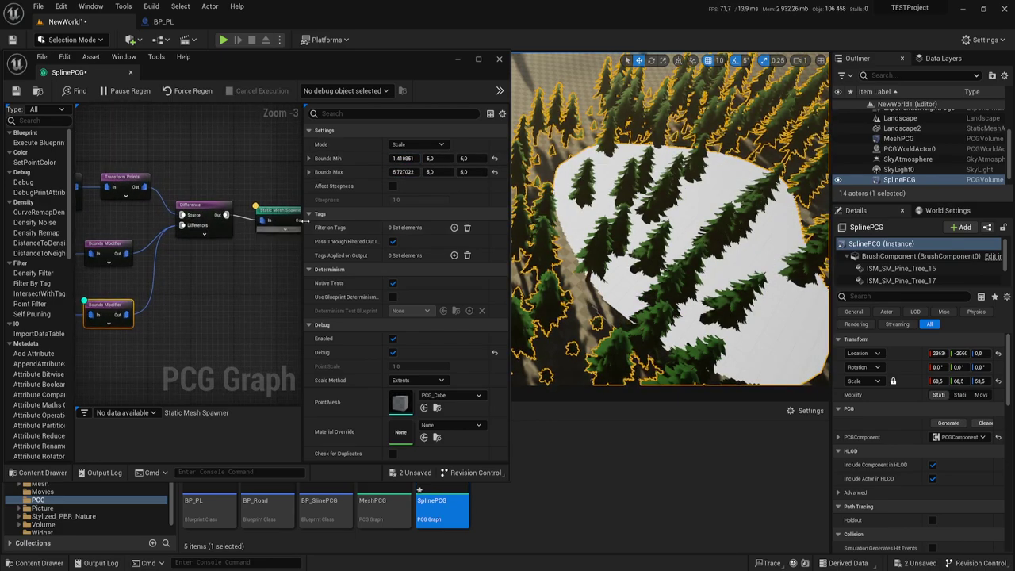
Switch the Difference node's Density Function to Binary and view the empty clearing from above
{"action": "left_click", "coordinate": [274, 215]}
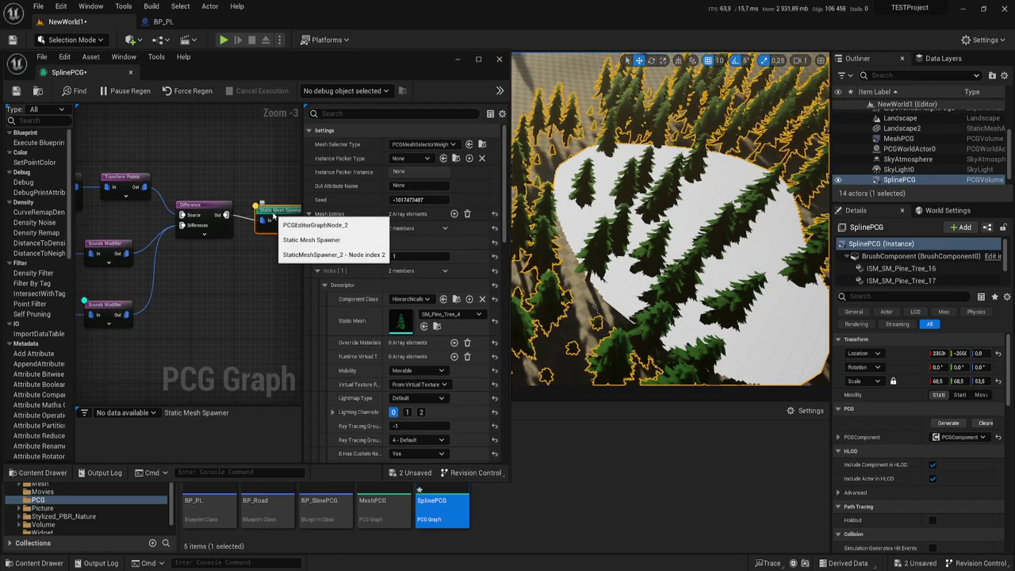
{"action": "mouse_move", "coordinate": [213, 240]}
{"action": "right_mouse_down"}
{"action": "mouse_move", "coordinate": [204, 239]}
{"action": "mouse_move", "coordinate": [232, 196]}
{"action": "right_mouse_up"}
{"action": "left_click", "coordinate": [198, 205]}
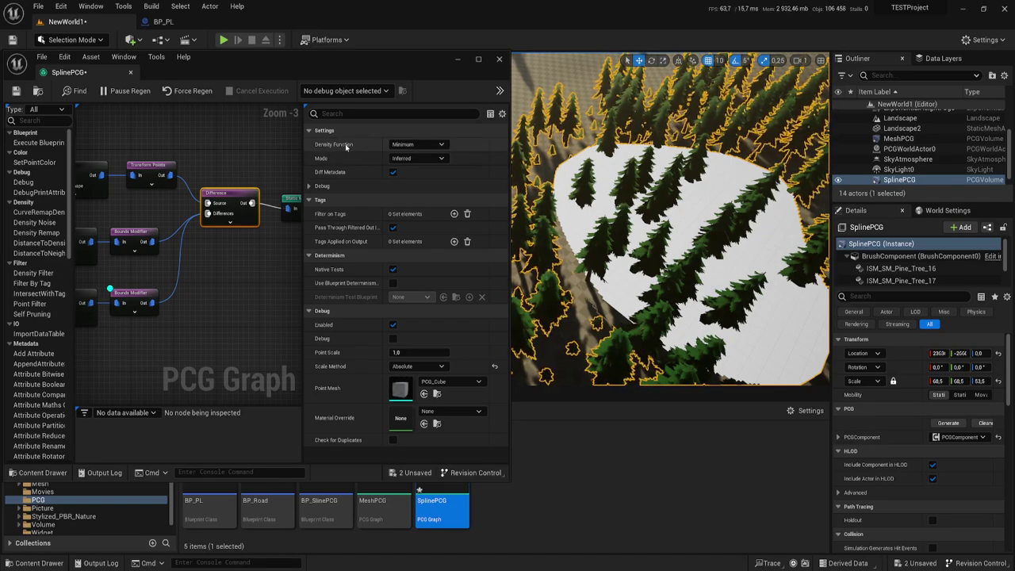
{"action": "left_click", "coordinate": [408, 145]}
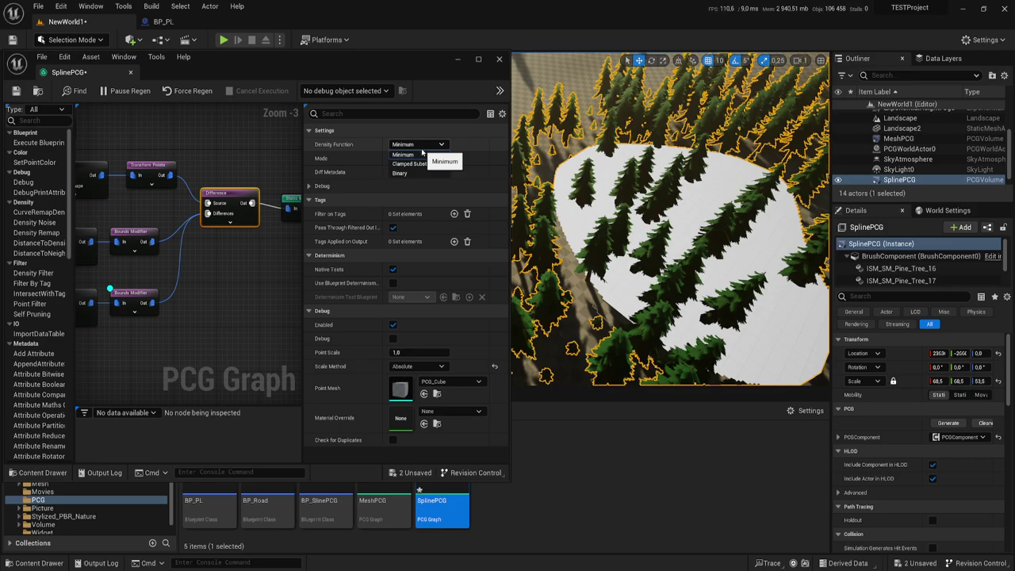
{"action": "left_click", "coordinate": [410, 174]}
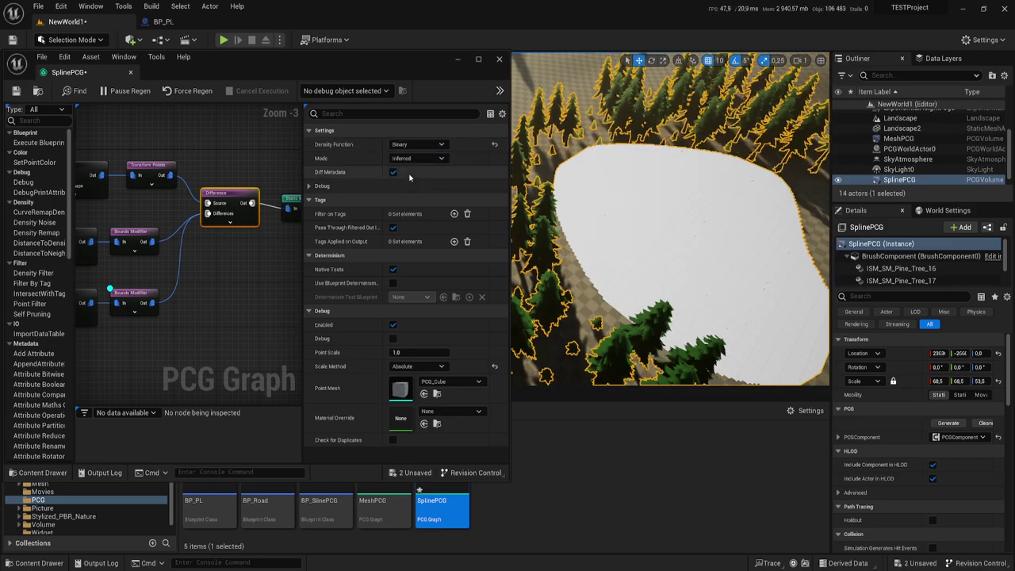
{"action": "mouse_move", "coordinate": [625, 223]}
{"action": "right_mouse_down"}
{"action": "mouse_move", "coordinate": [625, 190]}
{"action": "mouse_move", "coordinate": [635, 242]}
{"action": "right_mouse_up"}
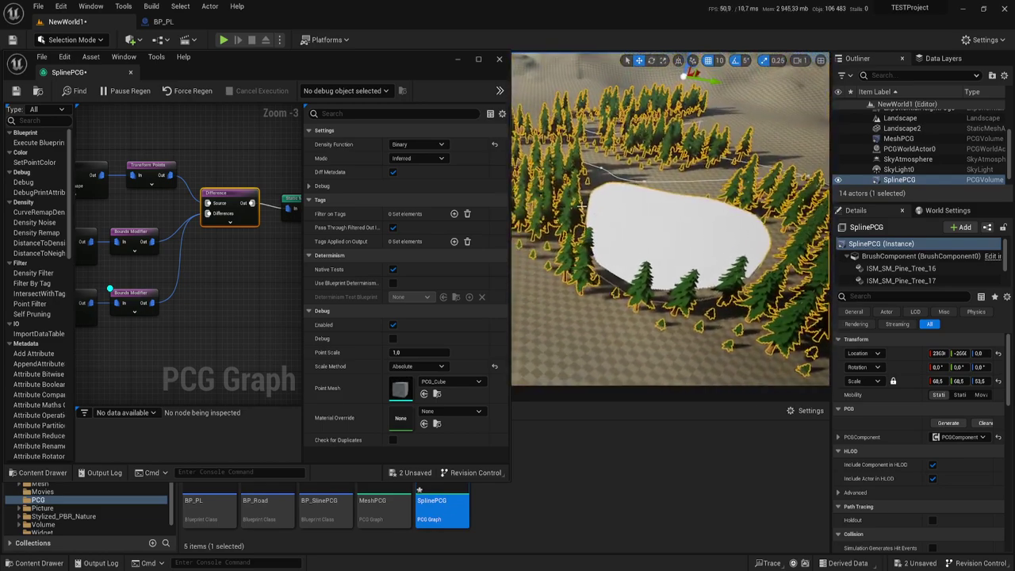
{"action": "right_click_drag", "start_coordinate": [152, 167], "coordinate": [208, 167]}
Set Transform Points Offset Min to -200, -300 and Offset Max to 400, 300
{"action": "left_click", "coordinate": [208, 166]}
{"action": "type", "text": "-30"}
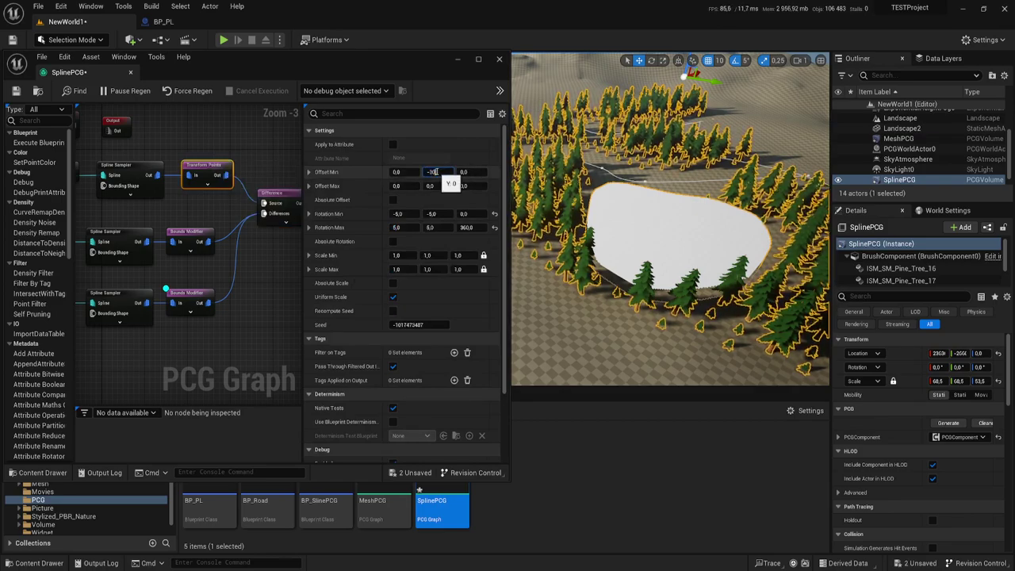
{"action": "type", "text": "300"}
{"action": "key", "text": "Return"}
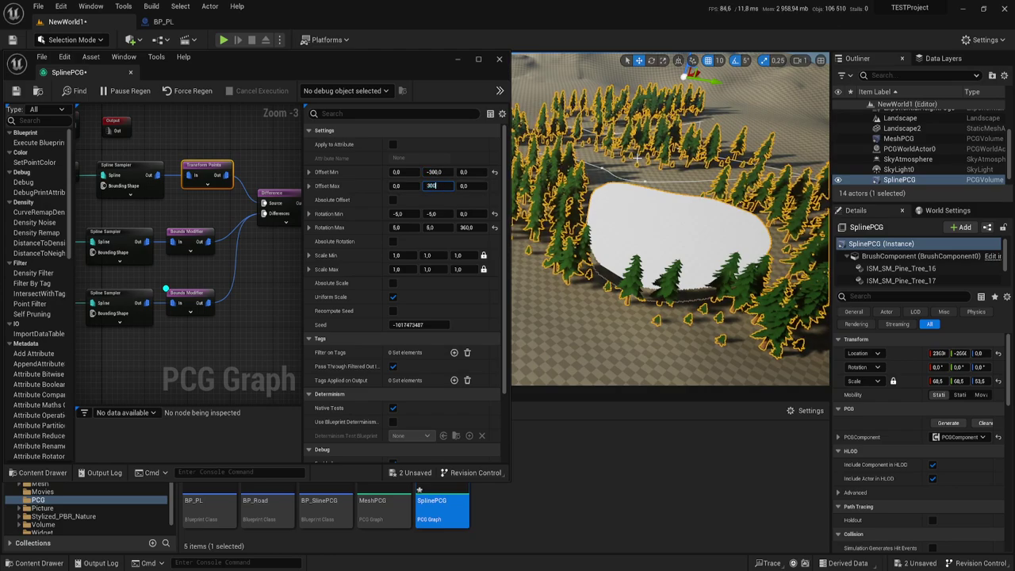
{"action": "type", "text": "-200"}
{"action": "key", "text": "Return"}
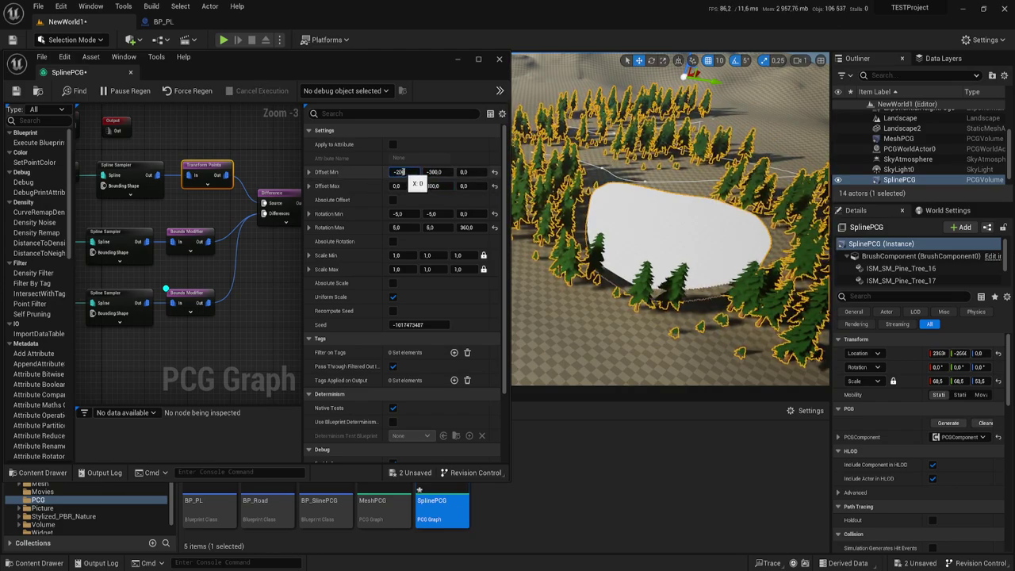
{"action": "left_click", "coordinate": [397, 186]}
{"action": "type", "text": "400"}
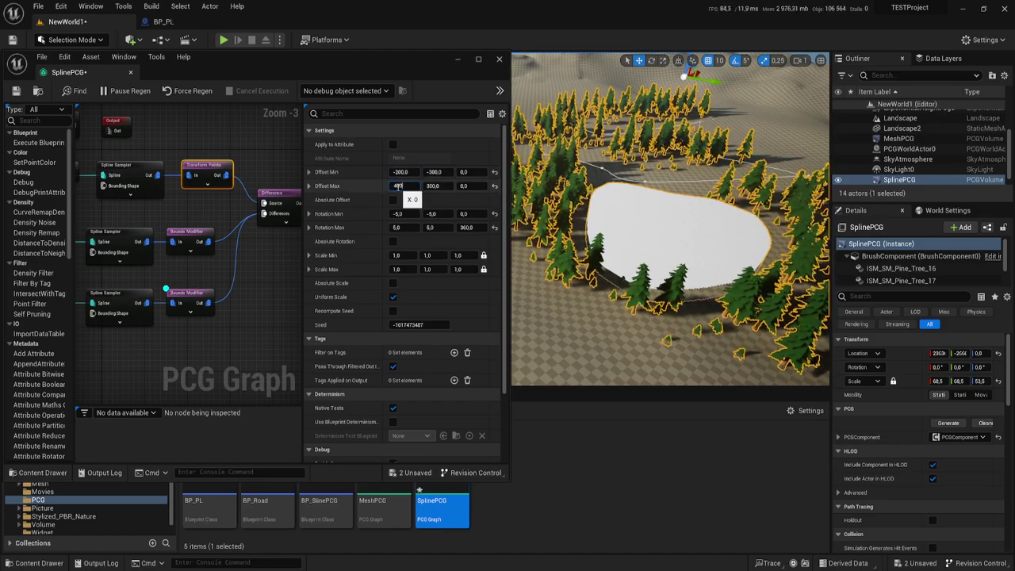
{"action": "key", "text": "Return"}
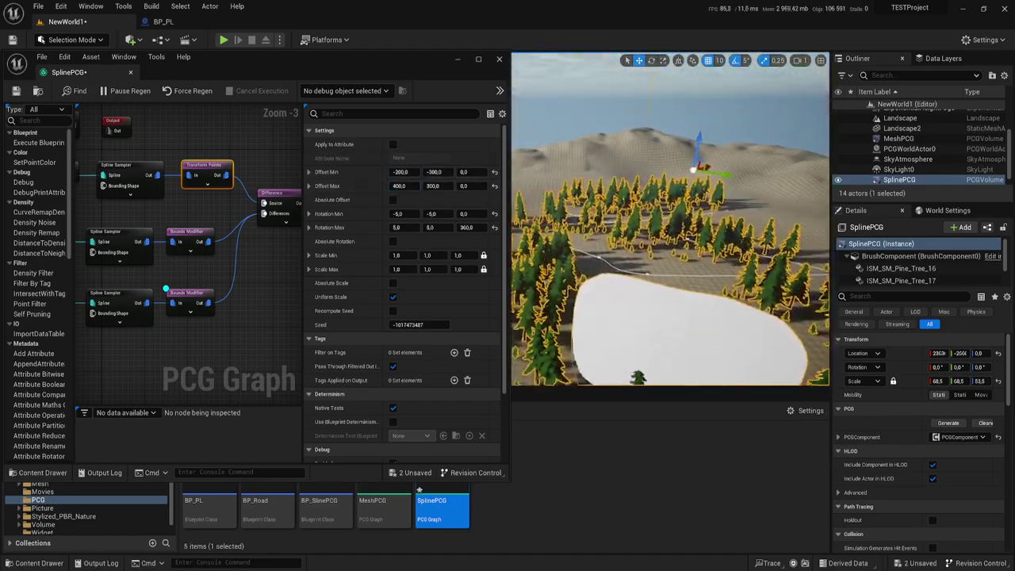
Try Minimum and Clamped Subtraction density functions, then set the Difference mode to Discrete
{"action": "left_click", "coordinate": [281, 222]}
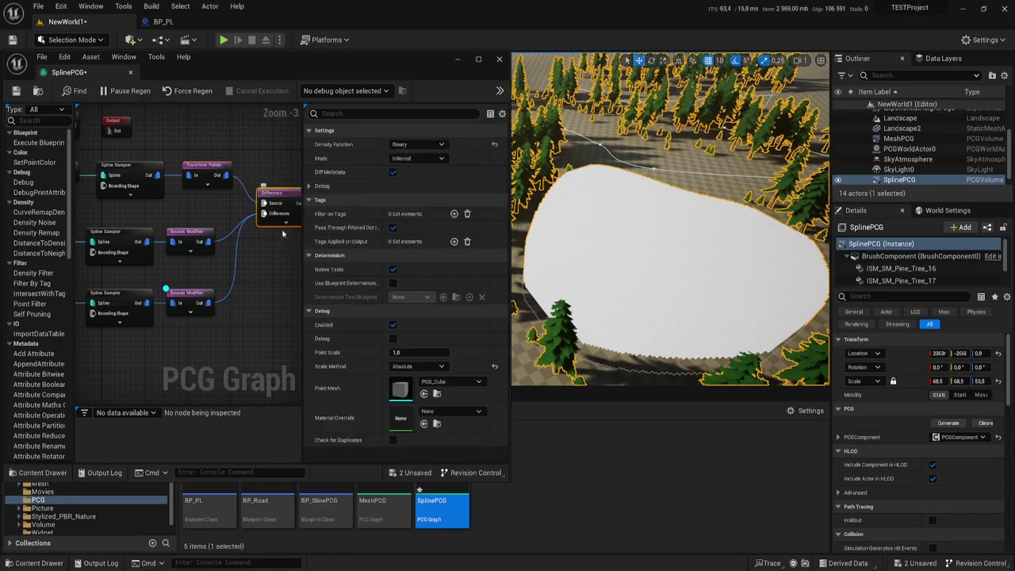
{"action": "right_click_drag", "start_coordinate": [283, 232], "coordinate": [222, 256]}
{"action": "left_click", "coordinate": [416, 144]}
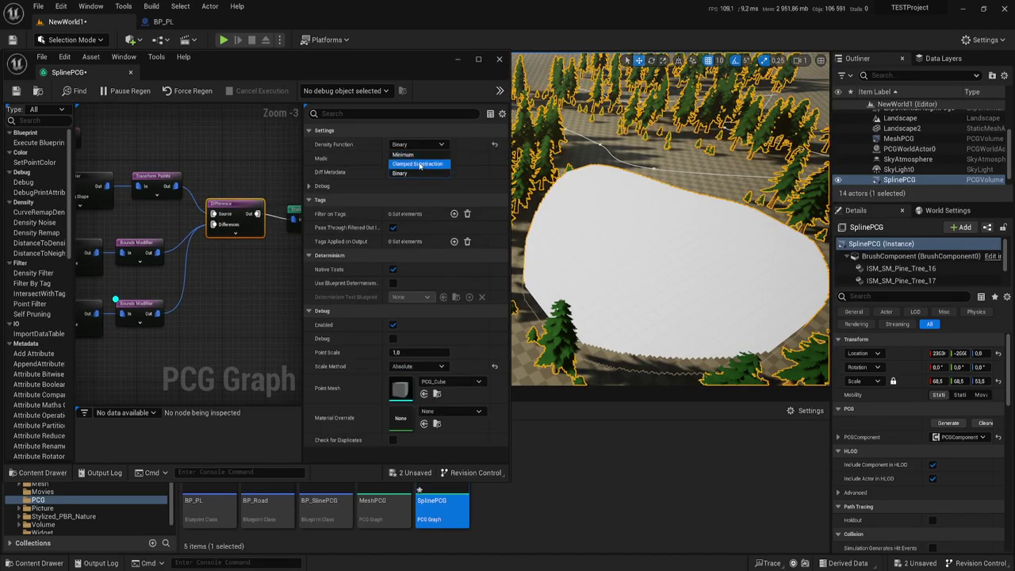
{"action": "left_click", "coordinate": [403, 153]}
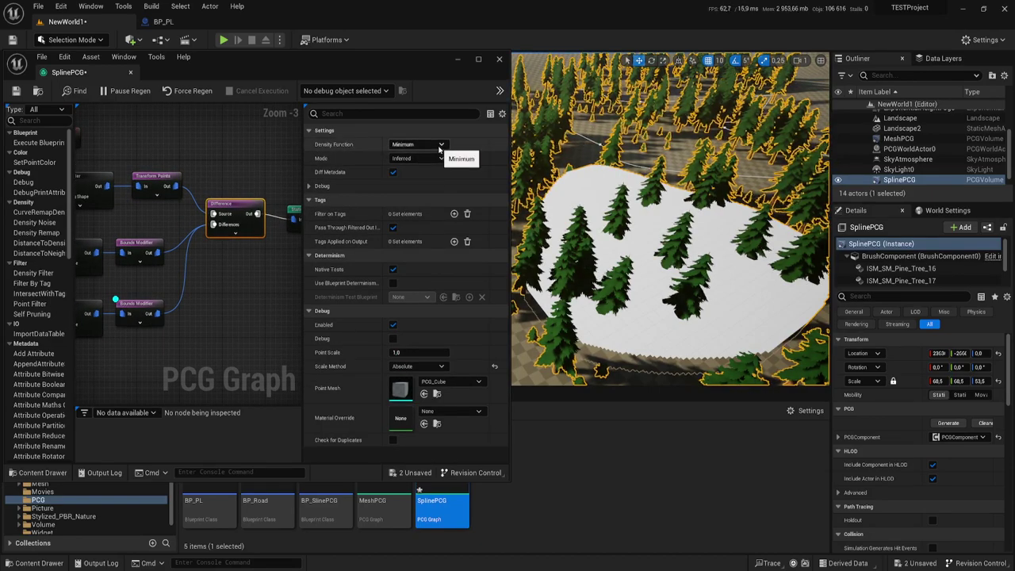
{"action": "left_click", "coordinate": [440, 145]}
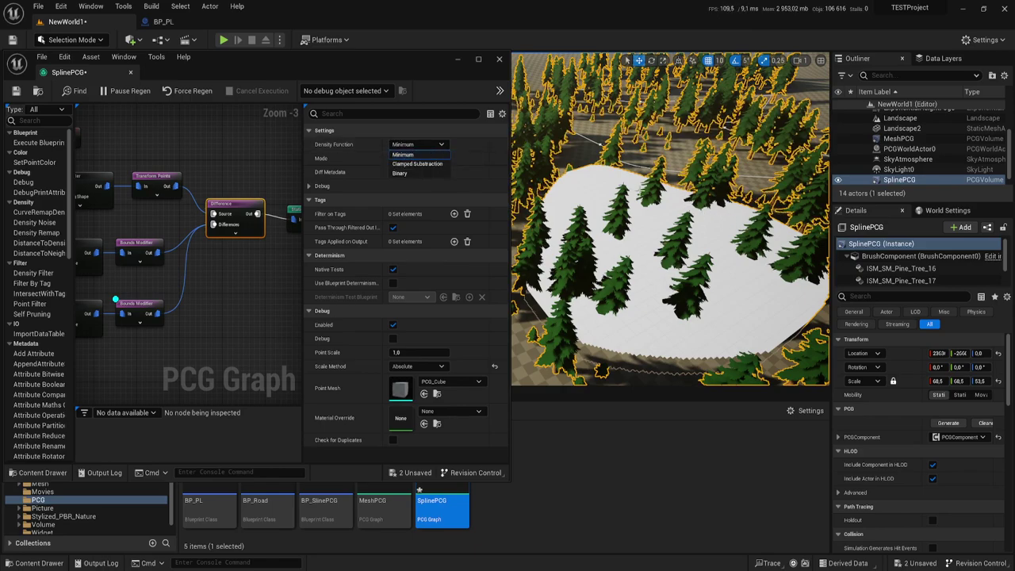
{"action": "left_click", "coordinate": [417, 163]}
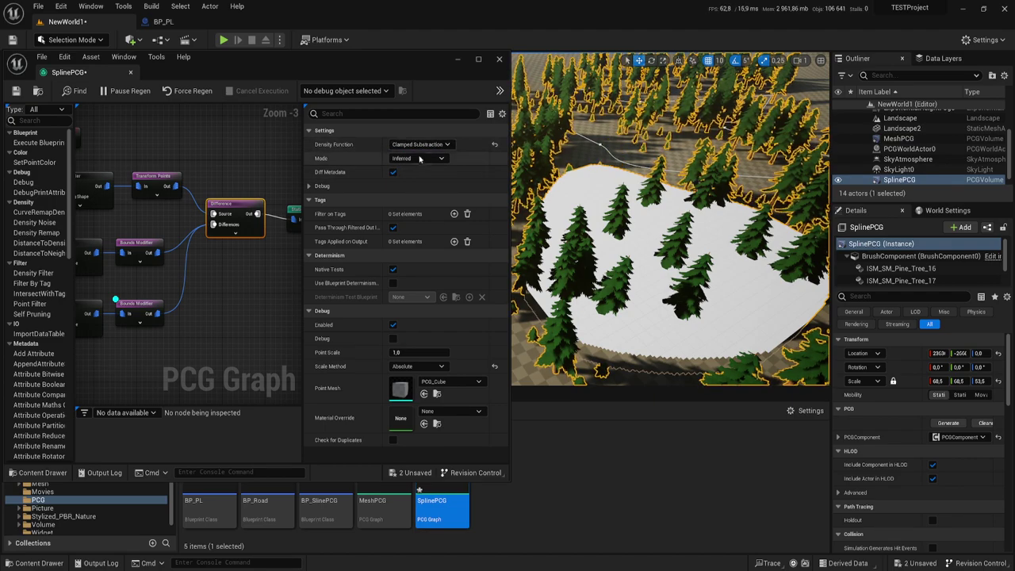
{"action": "left_click", "coordinate": [417, 158]}
{"action": "left_click", "coordinate": [415, 176]}
{"action": "left_click", "coordinate": [416, 159]}
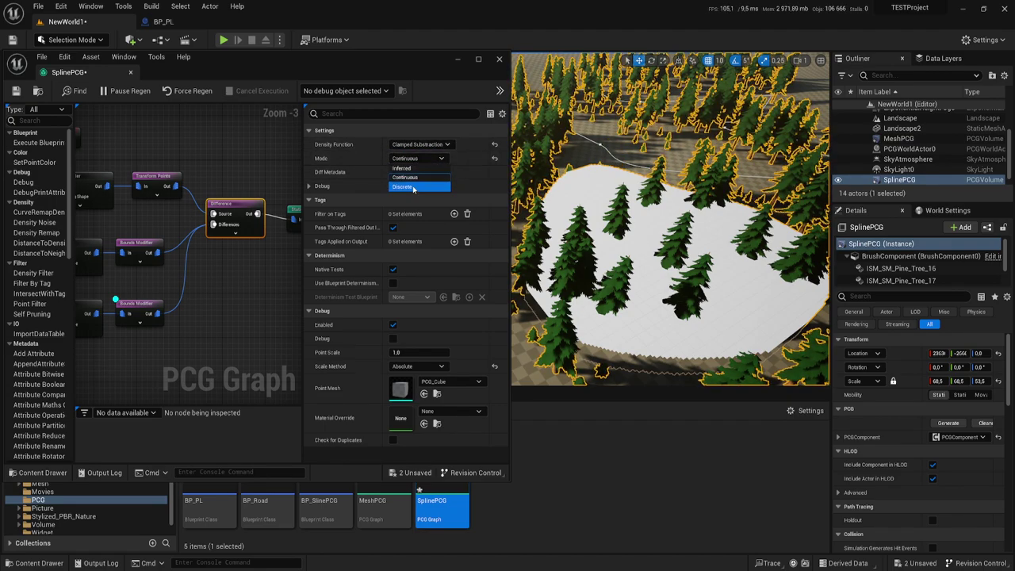
{"action": "left_click", "coordinate": [413, 187]}
Set the Difference density function back to Binary and tilt down to confirm the clearing is treeless
{"action": "left_click", "coordinate": [435, 146]}
{"action": "left_click", "coordinate": [417, 164]}
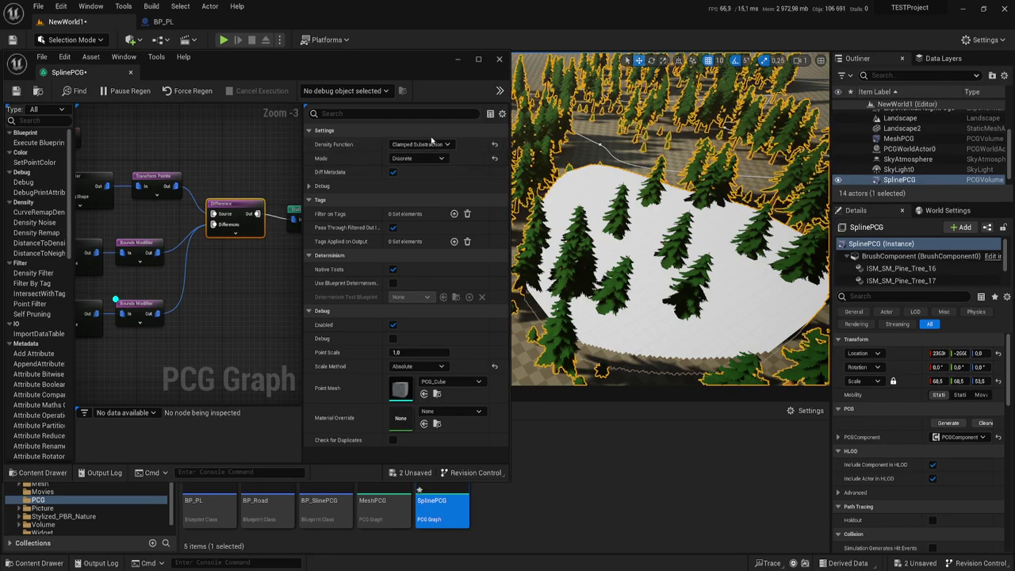
{"action": "left_click", "coordinate": [420, 144]}
{"action": "left_click", "coordinate": [400, 173]}
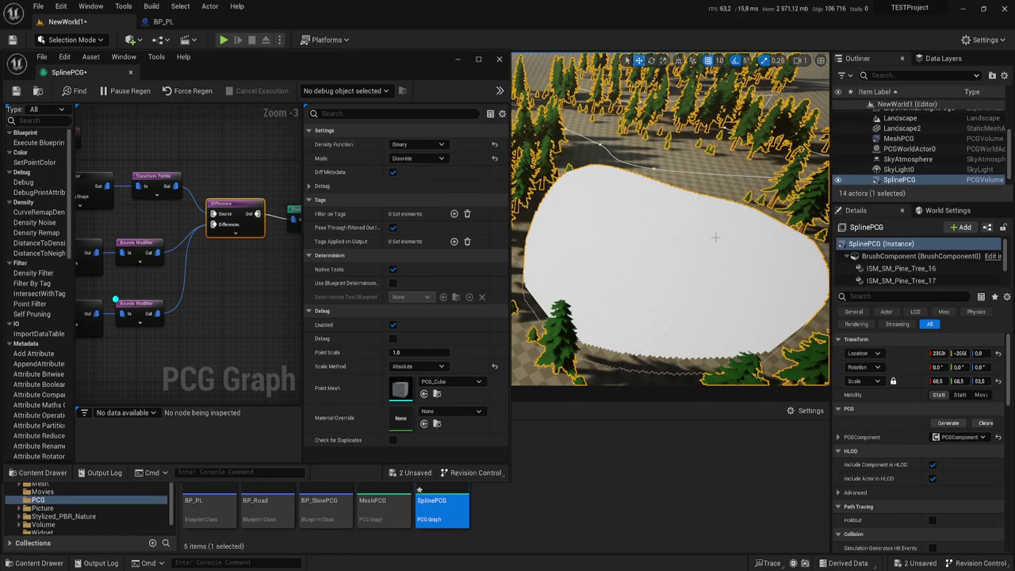
{"action": "right_click_drag", "start_coordinate": [715, 238], "coordinate": [663, 219]}
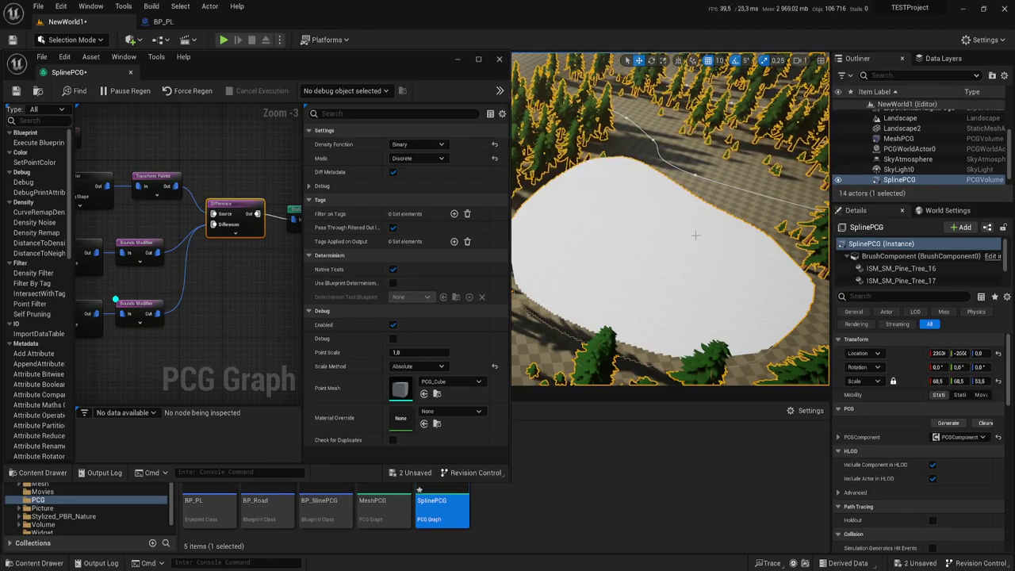
Uncheck Debug on the lower Bounds Modifier, then select the BP_PL clearing spline in the viewport
{"action": "left_click", "coordinate": [130, 303]}
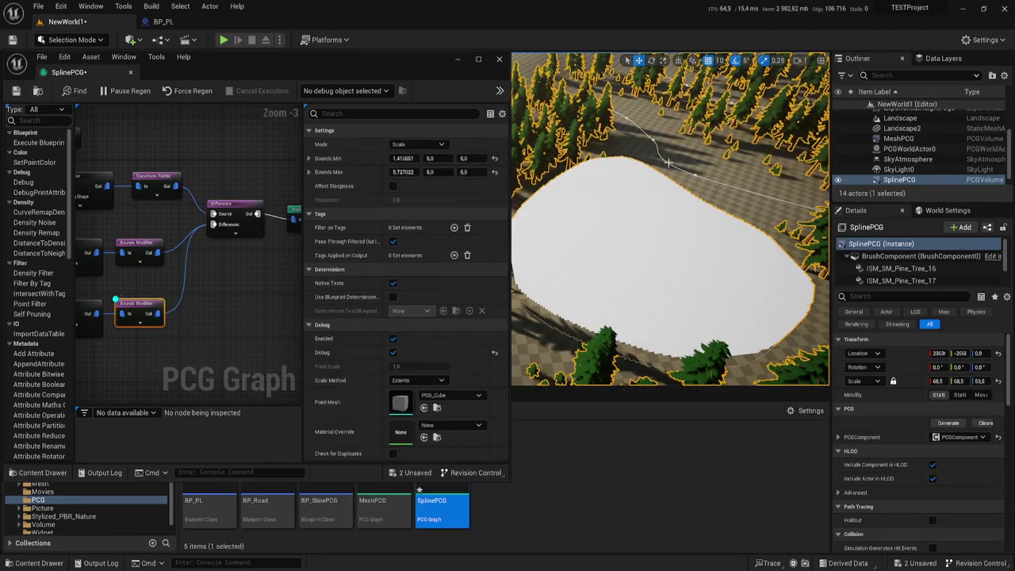
{"action": "right_click_drag", "start_coordinate": [545, 245], "coordinate": [545, 208]}
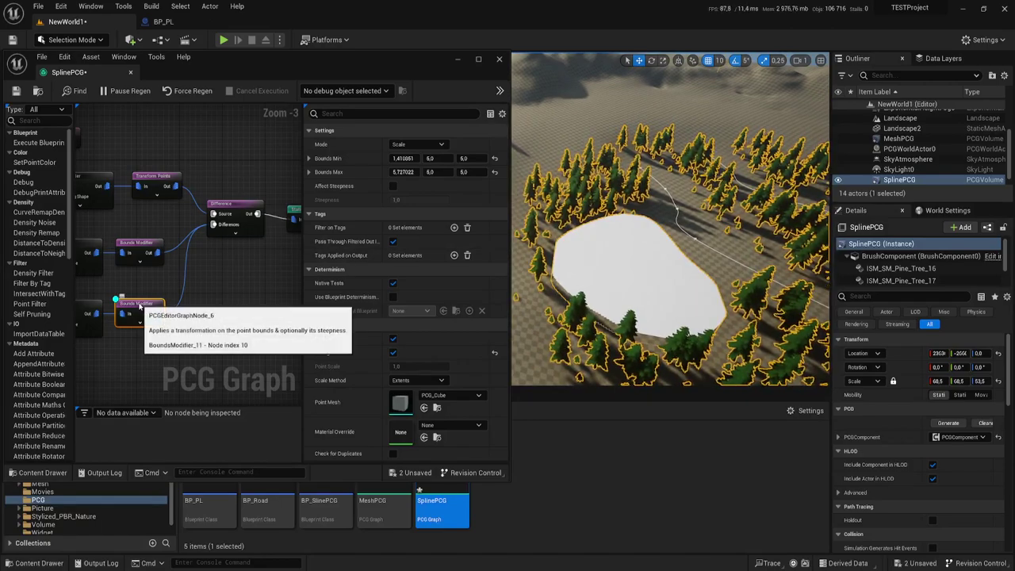
{"action": "left_click", "coordinate": [393, 352]}
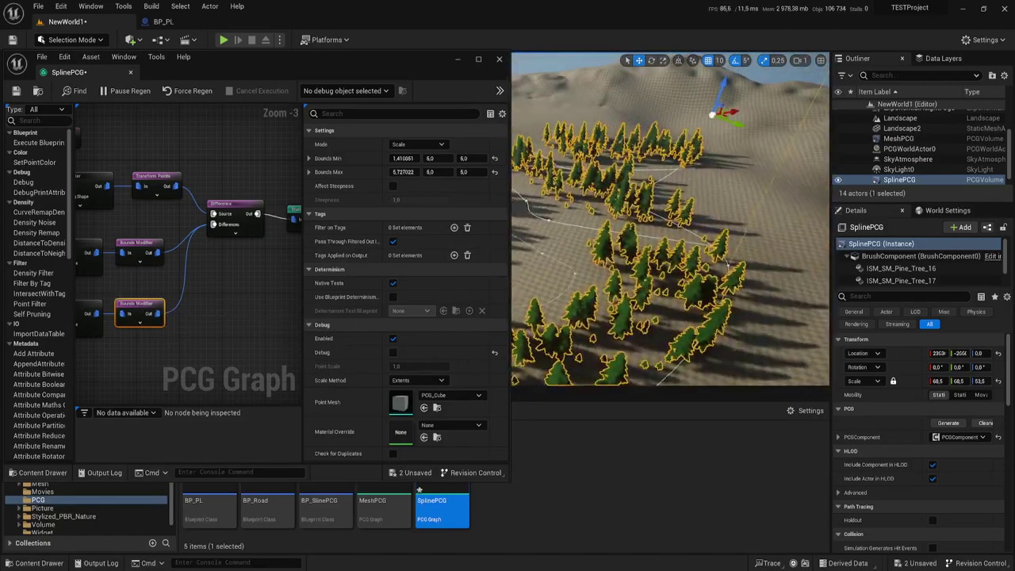
{"action": "right_click_drag", "start_coordinate": [556, 269], "coordinate": [555, 238]}
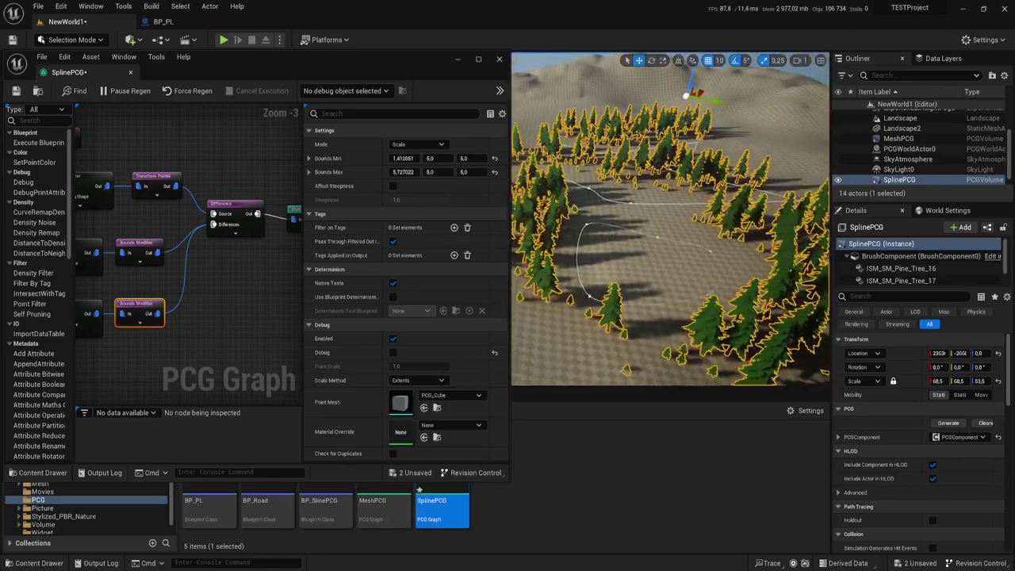
{"action": "right_click_drag", "start_coordinate": [657, 226], "coordinate": [656, 214]}
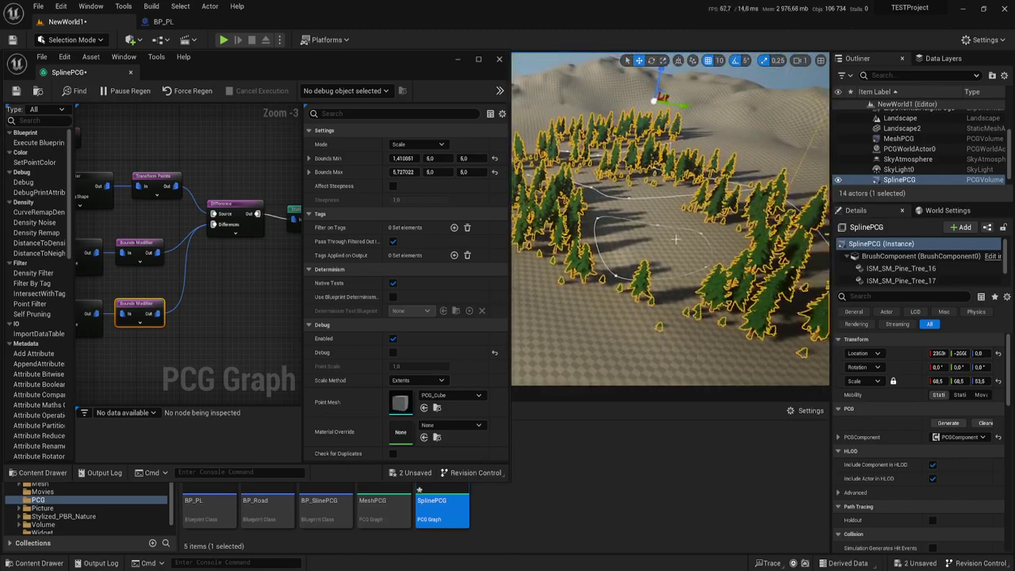
{"action": "left_click", "coordinate": [656, 226]}
{"action": "left_click", "coordinate": [656, 225]}
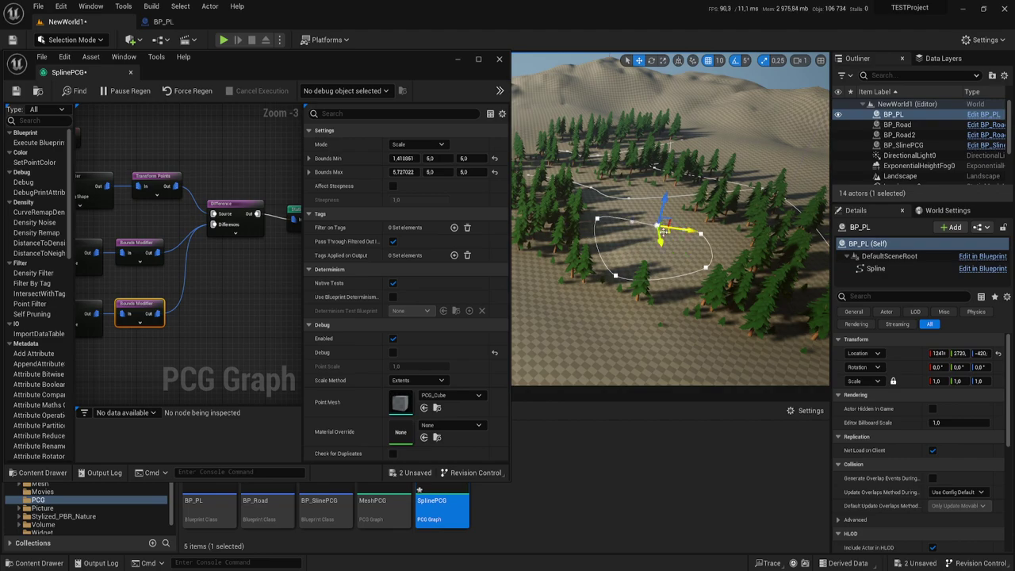
Drag three BP_PL spline points to widen and reshape the clearing outline
{"action": "left_click_drag", "start_coordinate": [663, 230], "coordinate": [658, 266]}
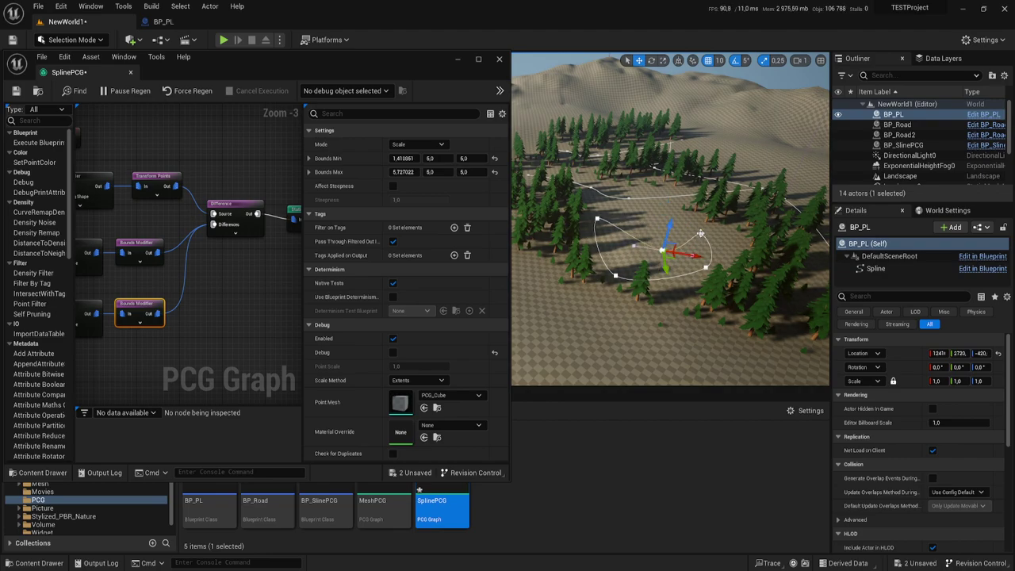
{"action": "left_click_drag", "start_coordinate": [694, 254], "coordinate": [671, 298]}
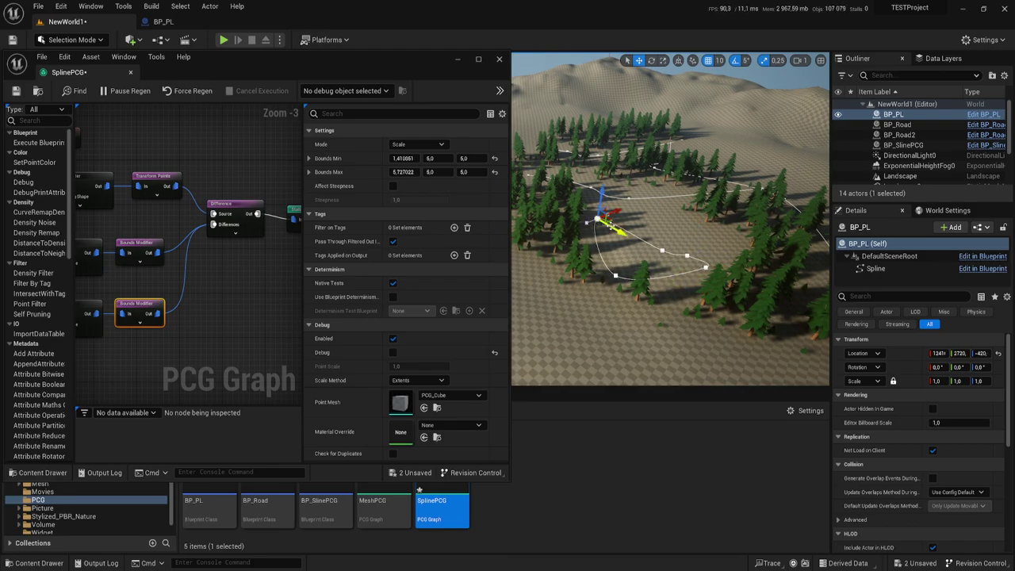
{"action": "left_click_drag", "start_coordinate": [617, 229], "coordinate": [645, 245]}
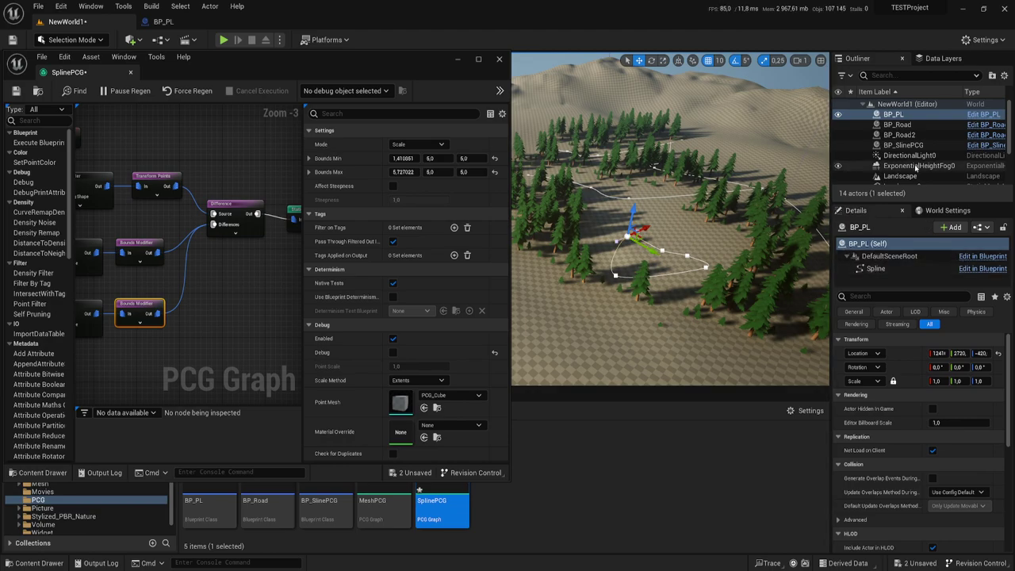
{"action": "scroll", "coordinate": [916, 167], "scroll_direction": "down", "scroll_amount": 3}
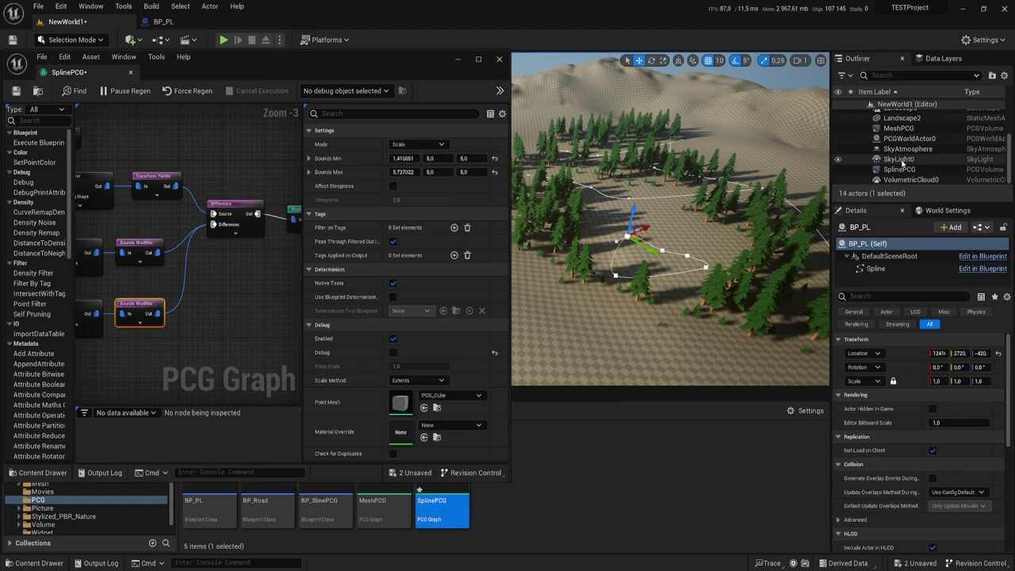
Clean up and regenerate the SplinePCG trees, then orbit around the reshaped clearing to inspect it
{"action": "left_click", "coordinate": [899, 169]}
{"action": "left_click", "coordinate": [972, 424]}
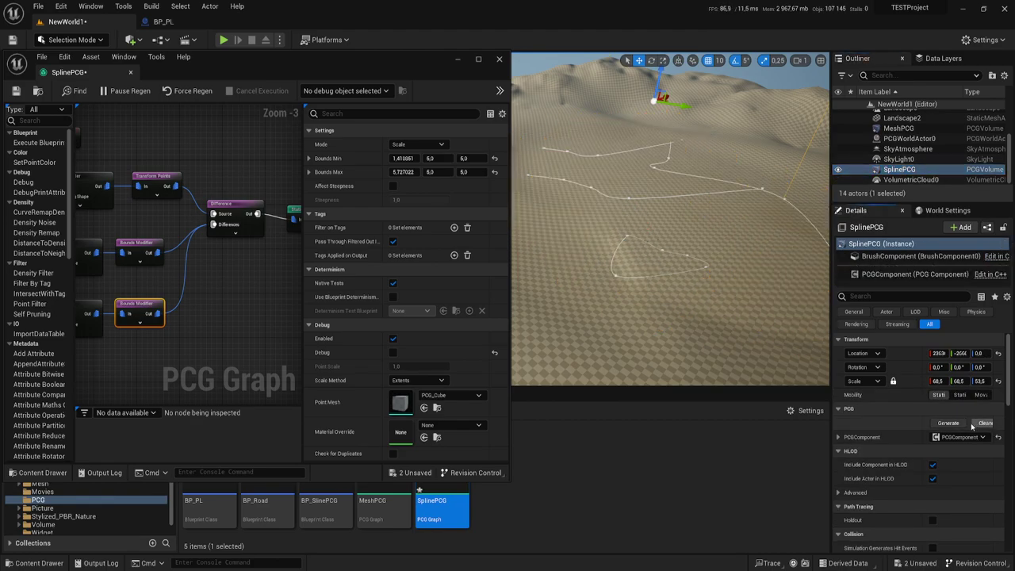
{"action": "left_click", "coordinate": [950, 423]}
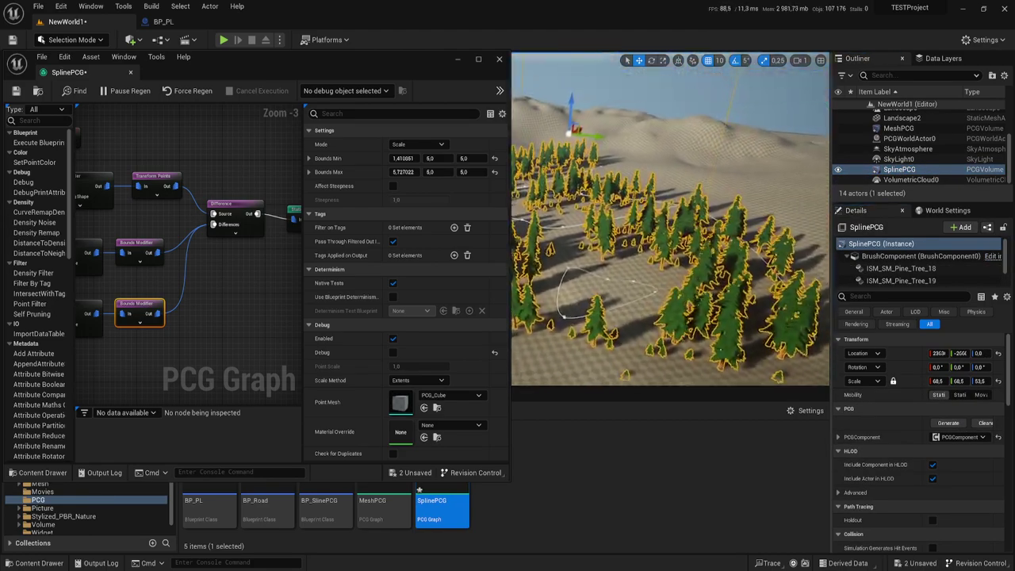
{"action": "right_click_drag", "start_coordinate": [639, 235], "coordinate": [638, 235]}
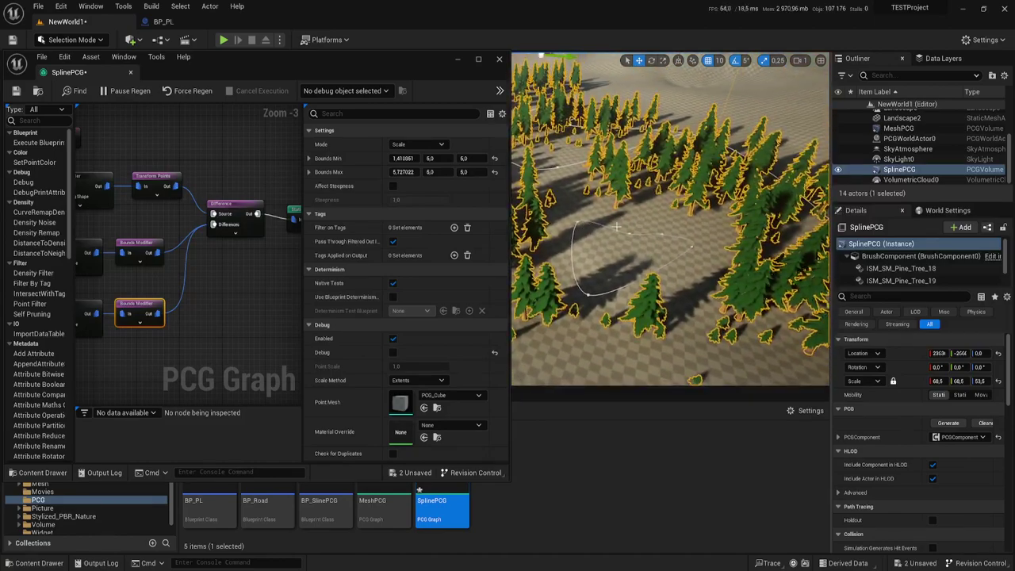
{"action": "left_click", "coordinate": [630, 231]}
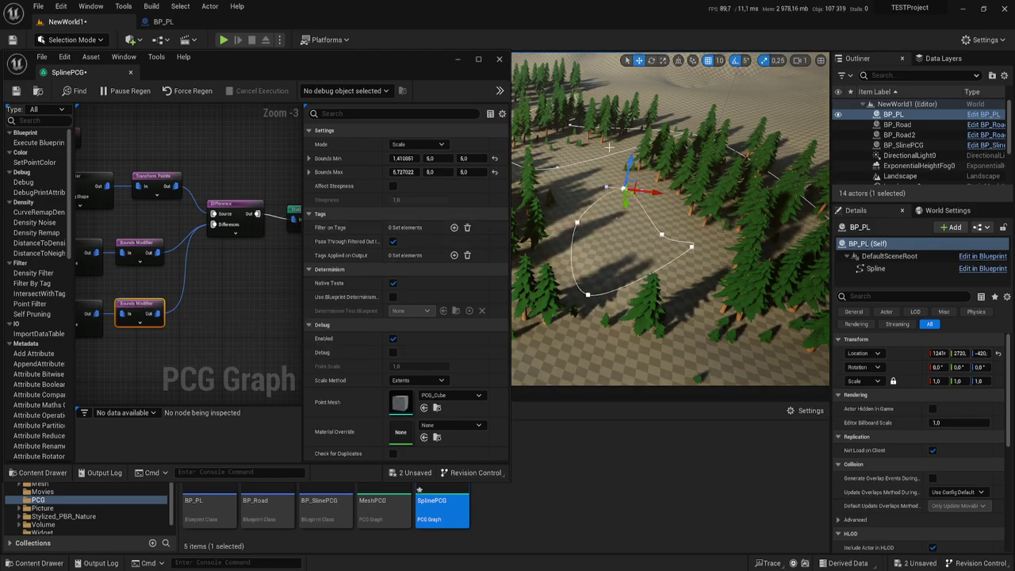
{"action": "mouse_move", "coordinate": [676, 230]}
{"action": "left_mouse_down", "text": "alt"}
{"action": "mouse_move", "coordinate": [670, 162]}
{"action": "mouse_move", "coordinate": [674, 235]}
{"action": "left_mouse_up", "text": "alt"}
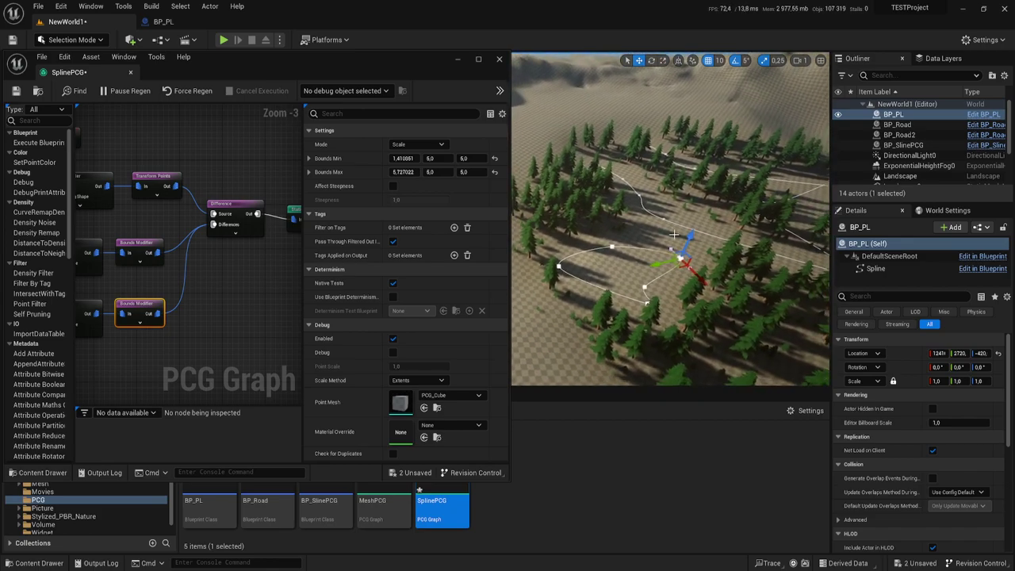
{"action": "mouse_move", "coordinate": [649, 195]}
{"action": "left_mouse_down", "text": "alt"}
{"action": "mouse_move", "coordinate": [700, 204]}
{"action": "mouse_move", "coordinate": [659, 207]}
{"action": "left_mouse_up", "text": "alt"}
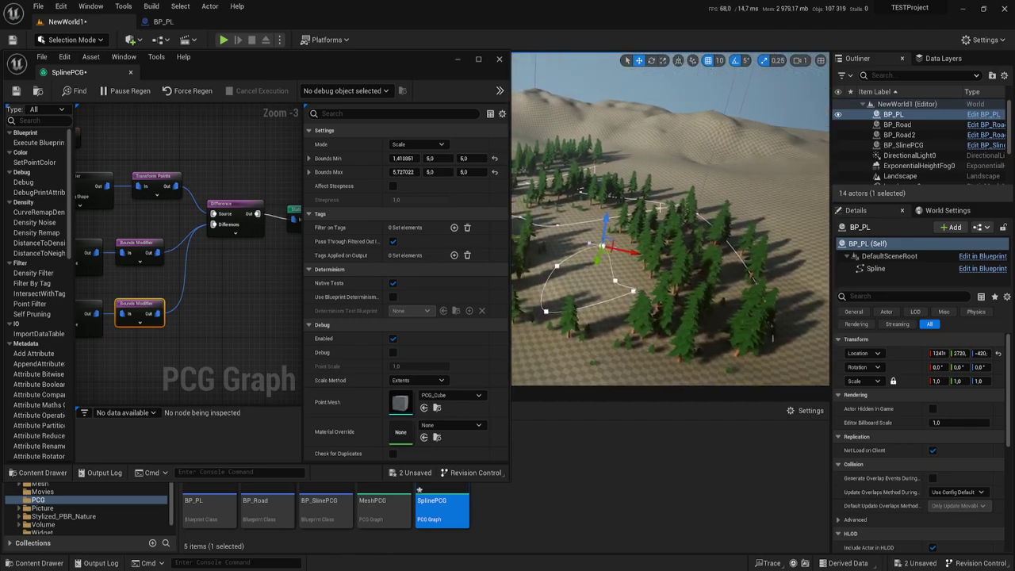